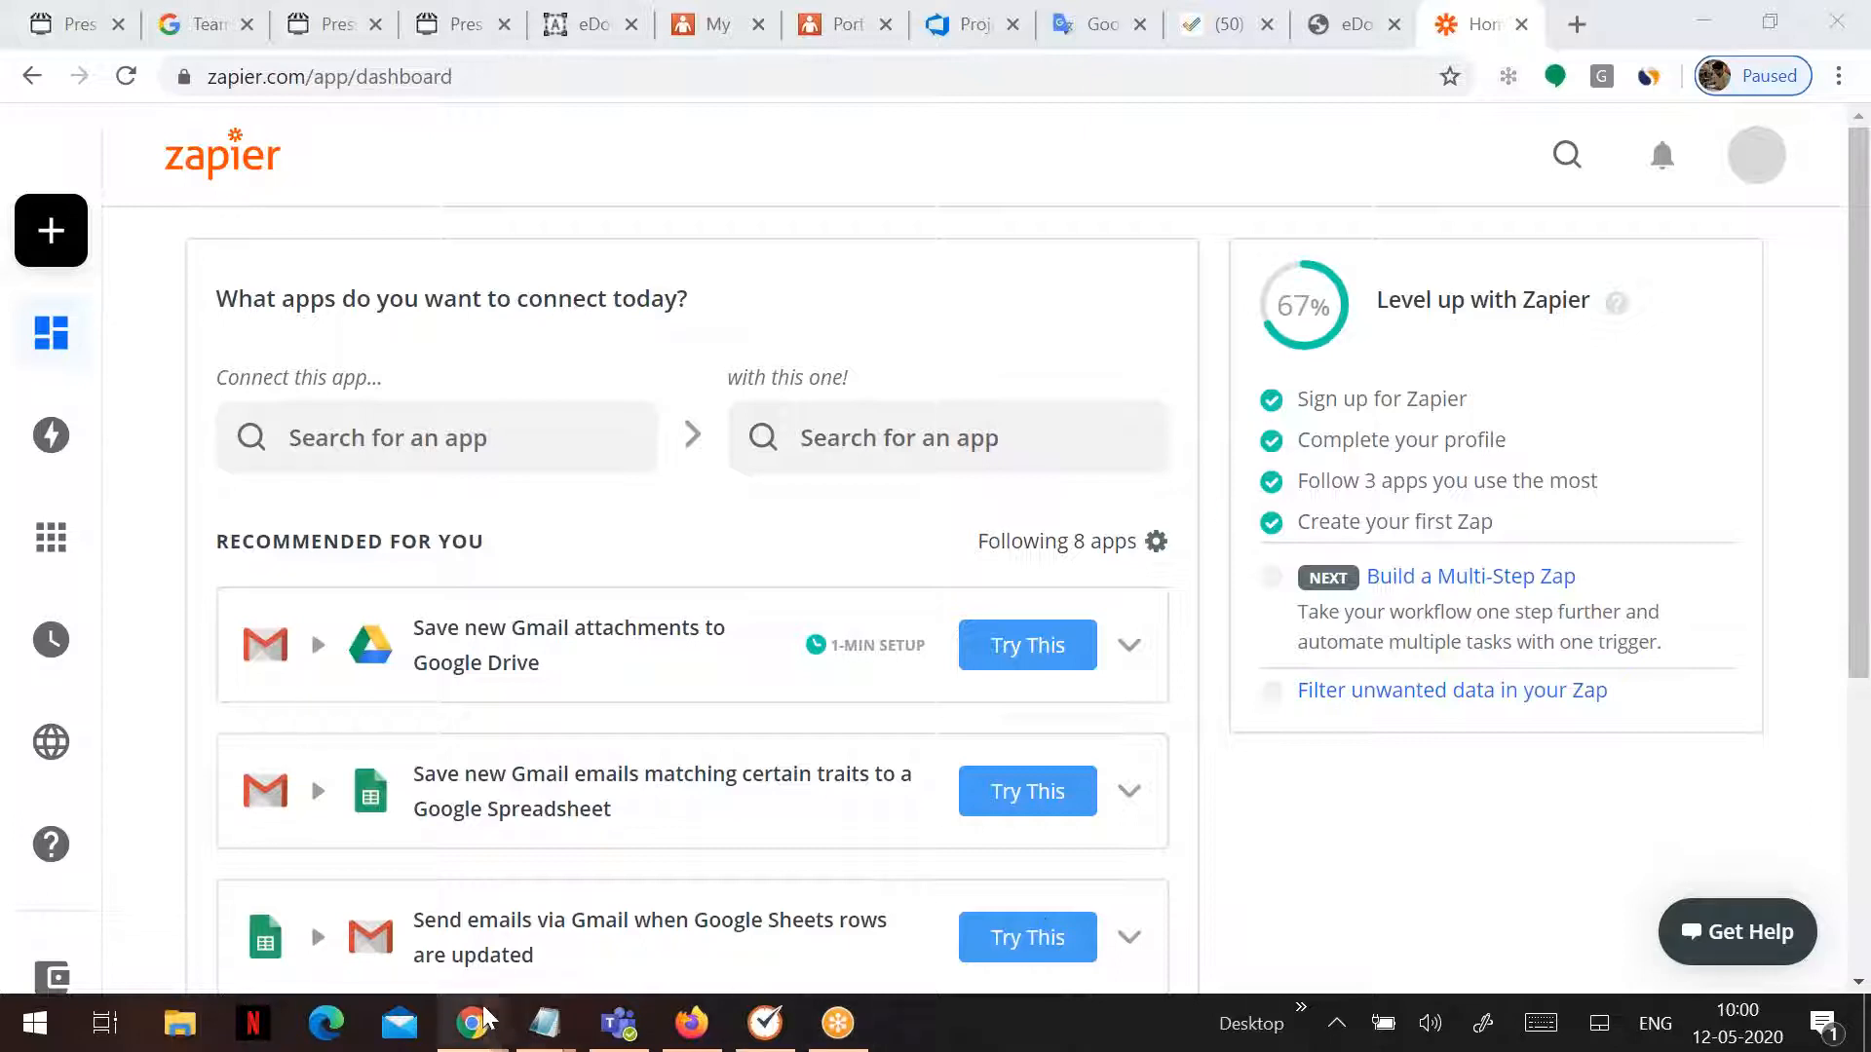
- Copy the Zapier public-invite link from the Notepad notes and return to the dashboard
mouse_move(545, 1023)
left_click(776, 912)
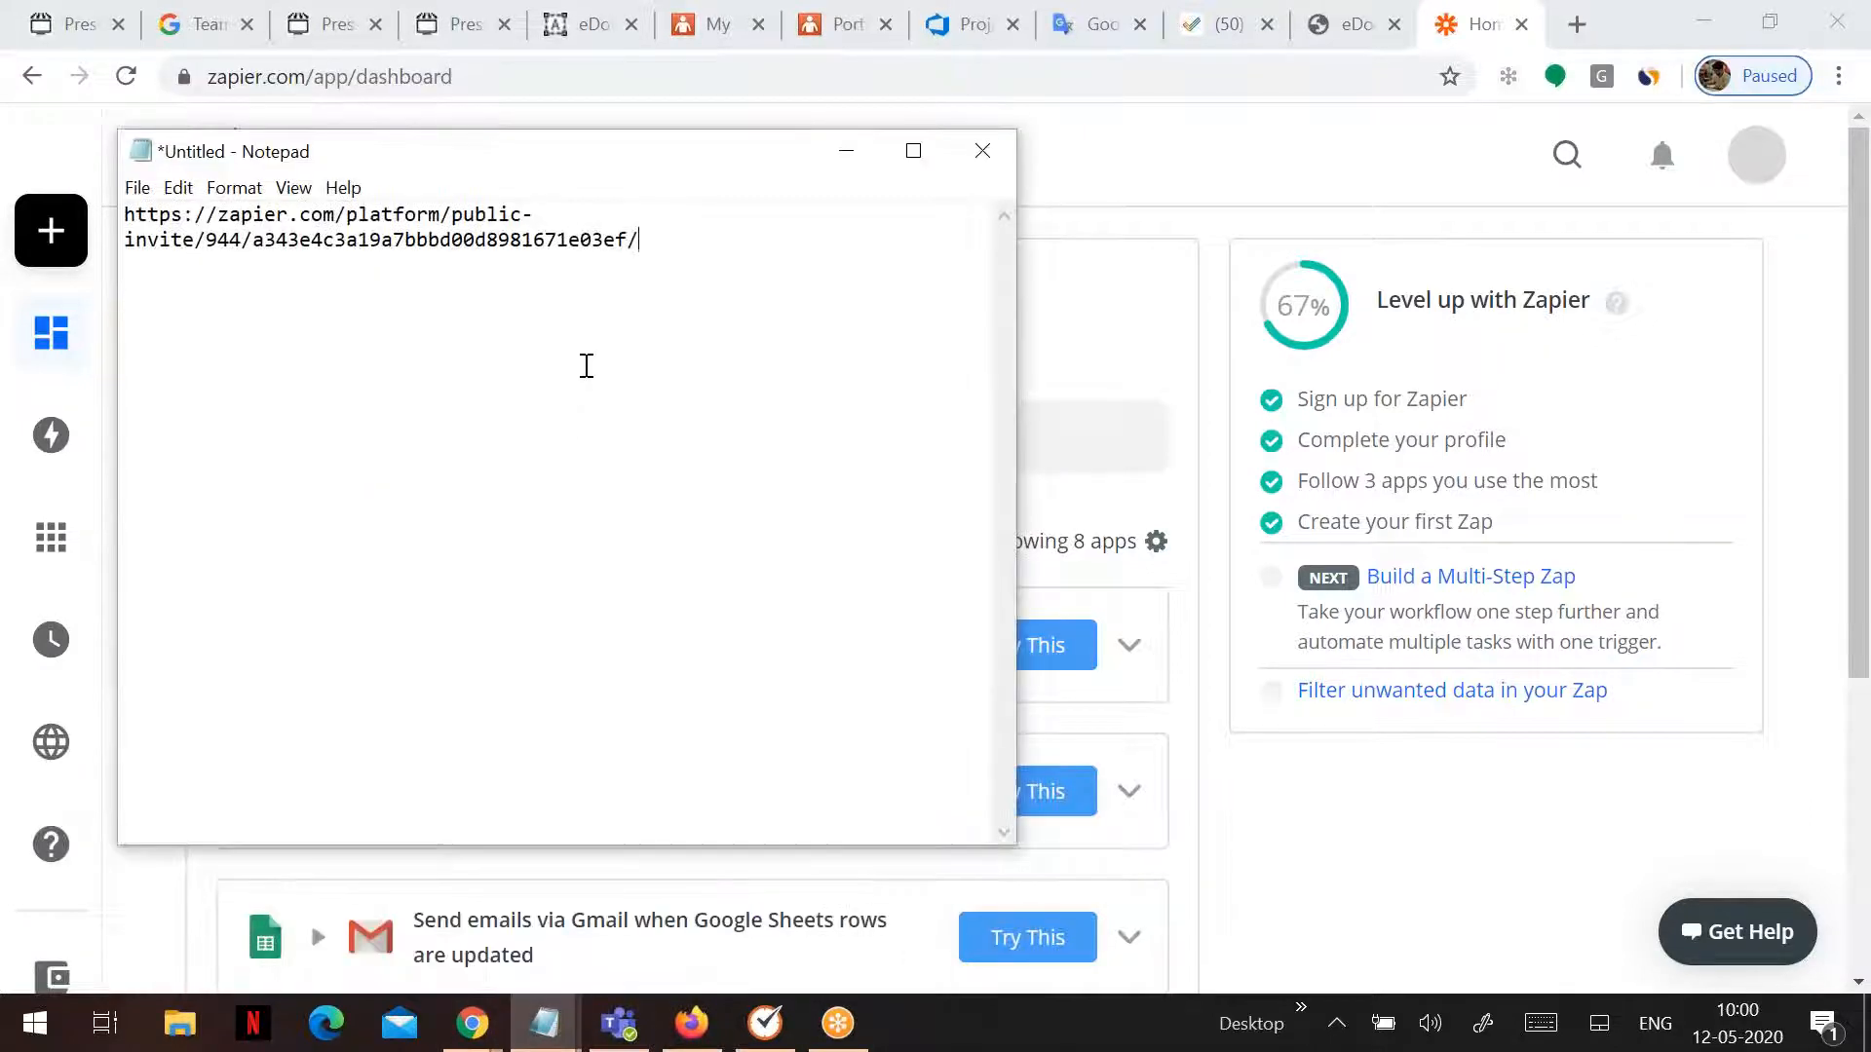
left_click_drag(698, 258, 118, 171)
key("ctrl+c")
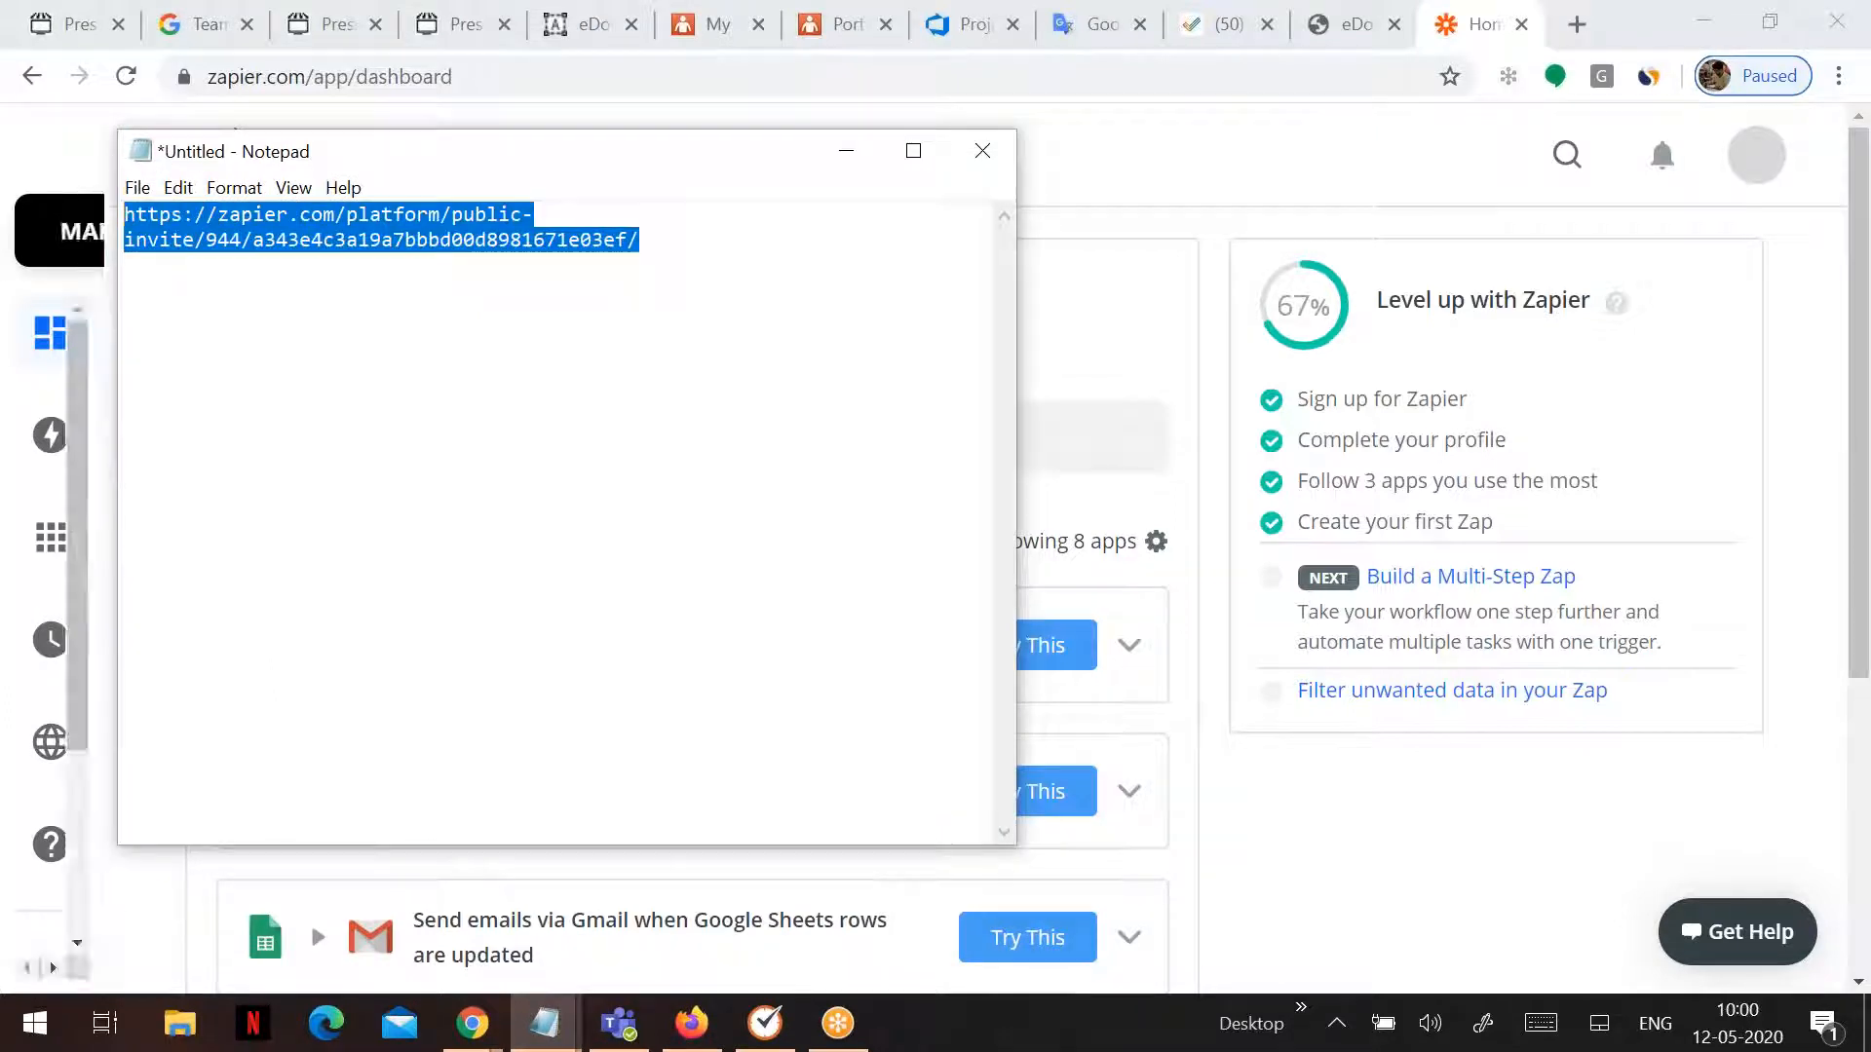
left_click(845, 152)
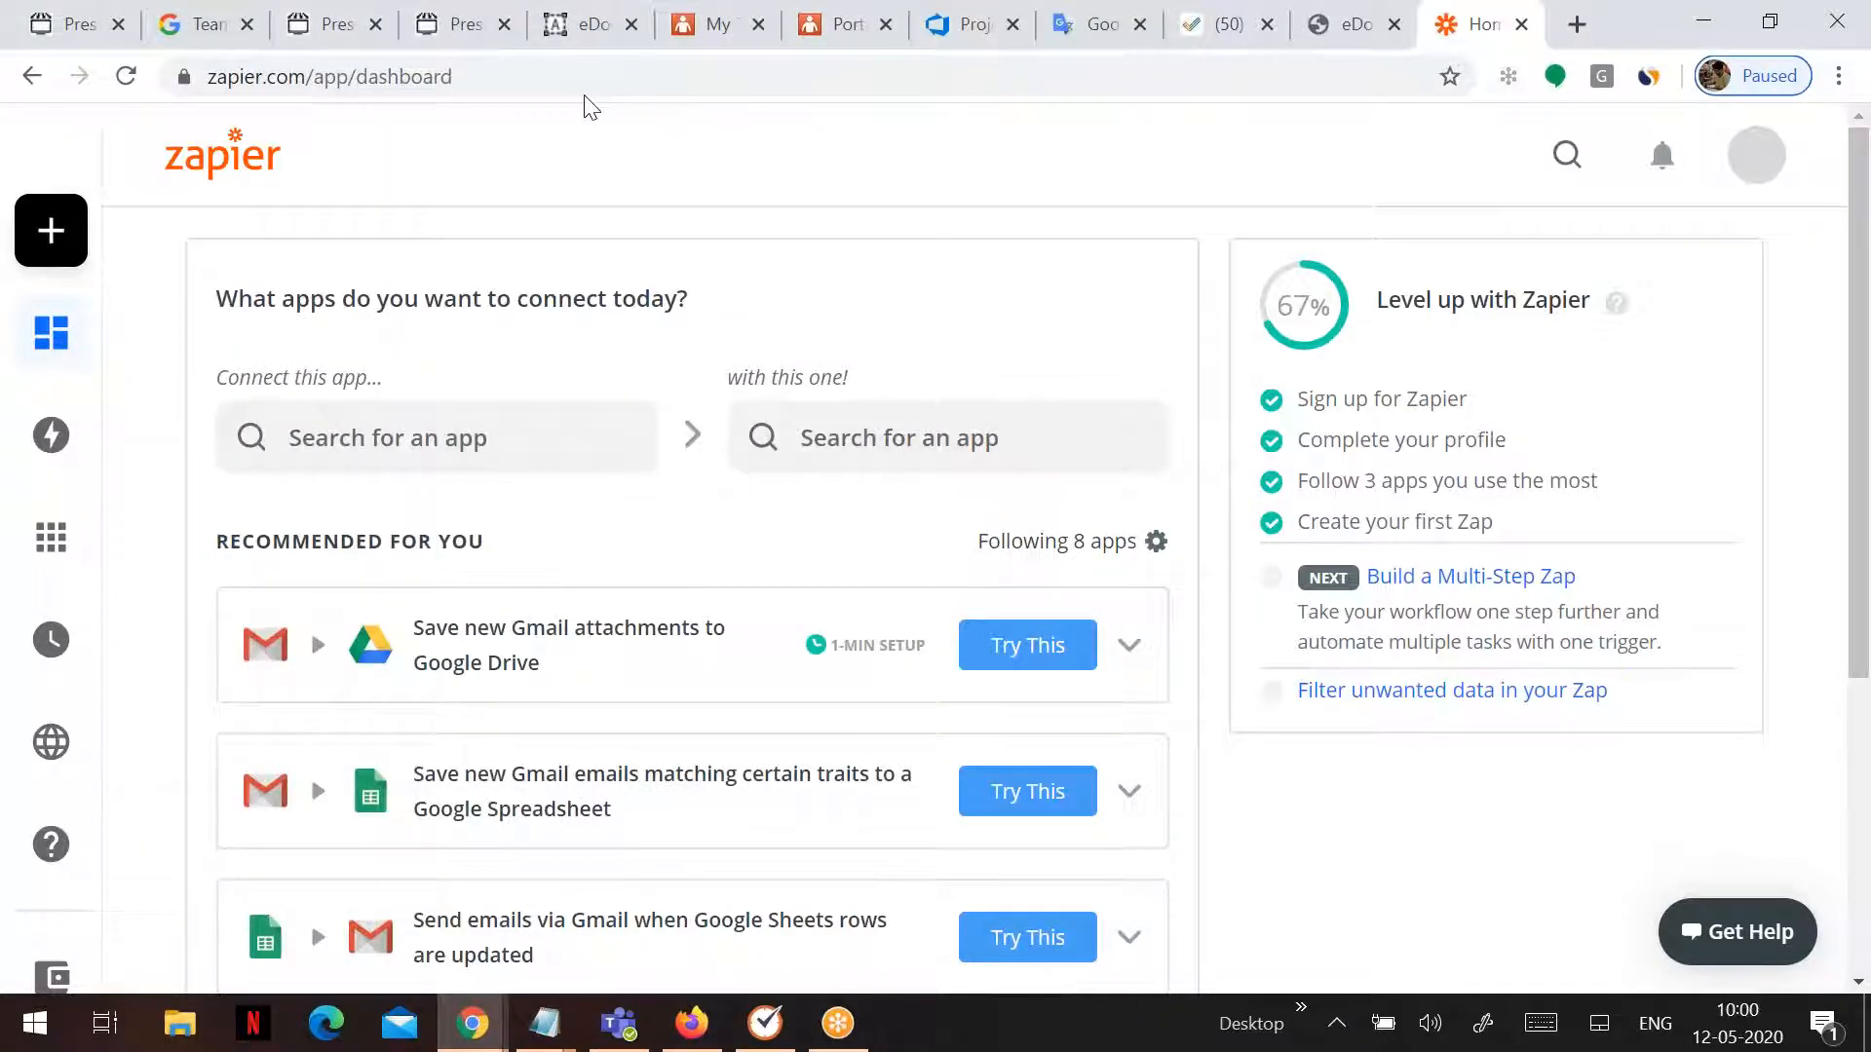
left_click(563, 79)
- Open the pasted invite link and accept the Aleyant Pressero invite to build a Zap
key("ctrl+v")
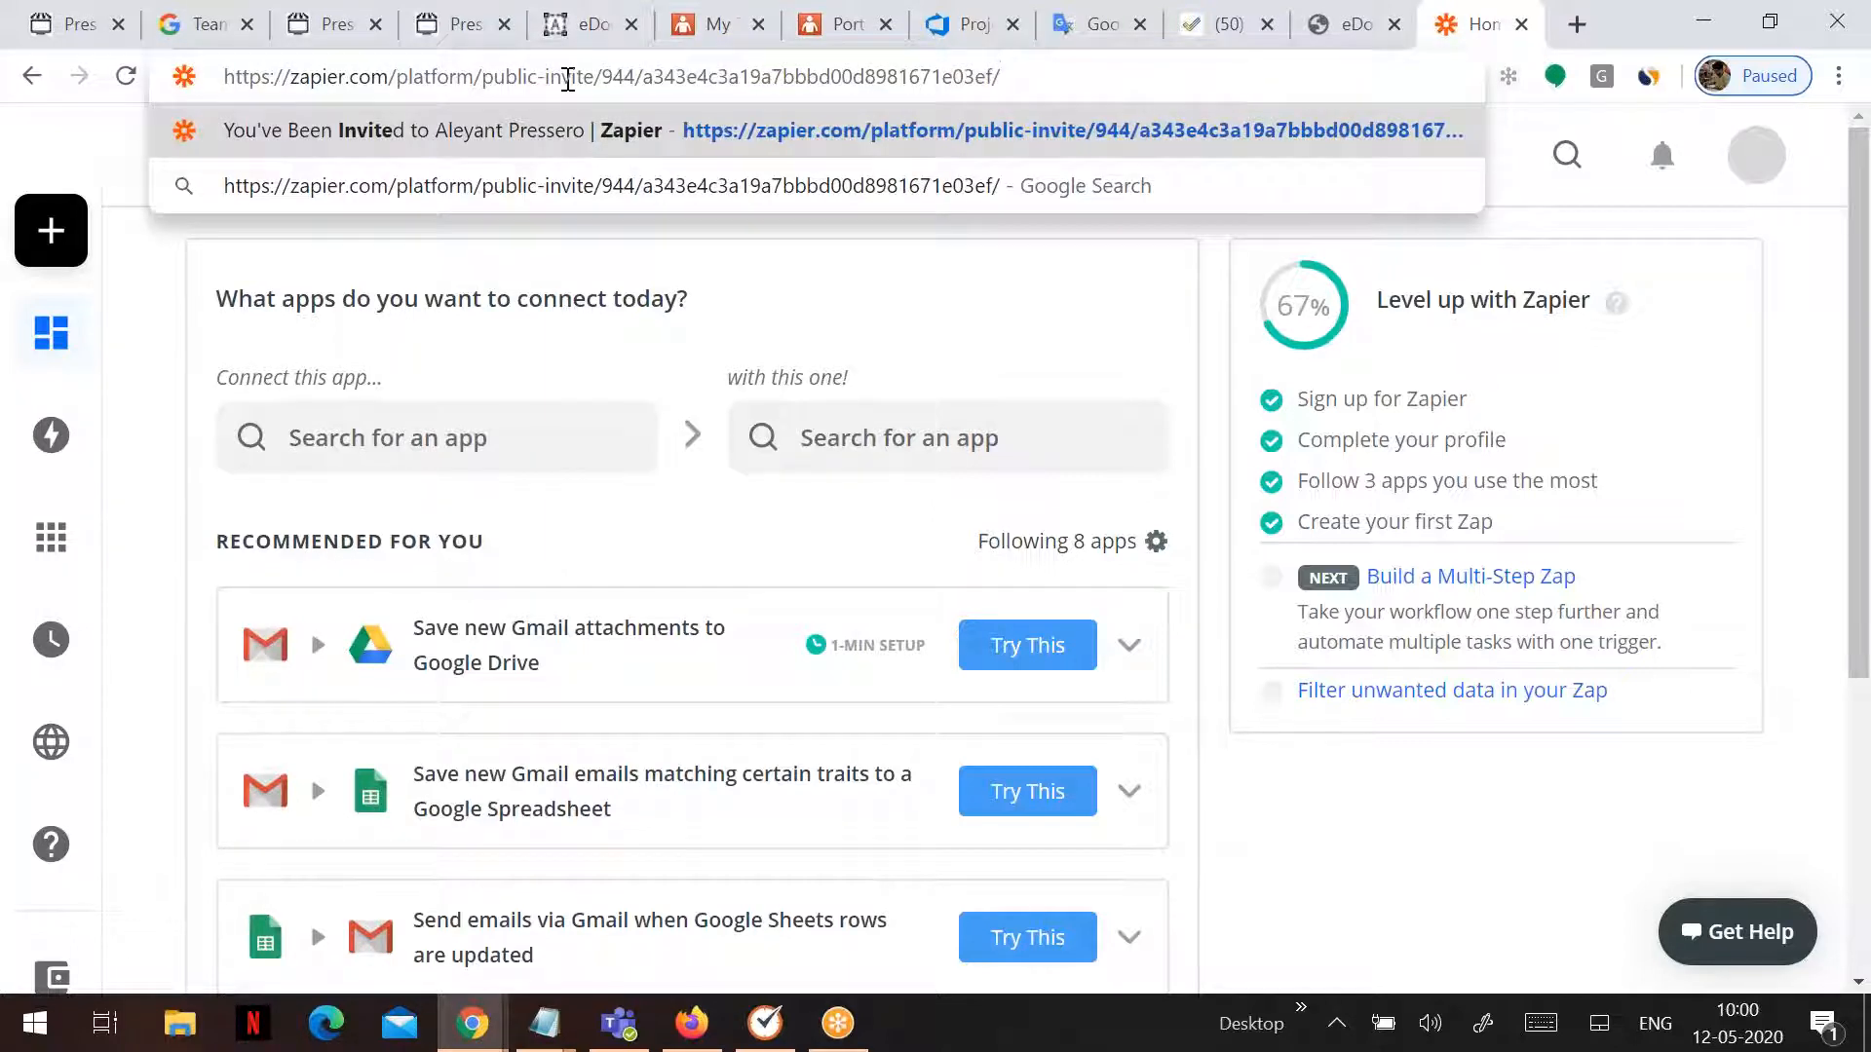
key("Return")
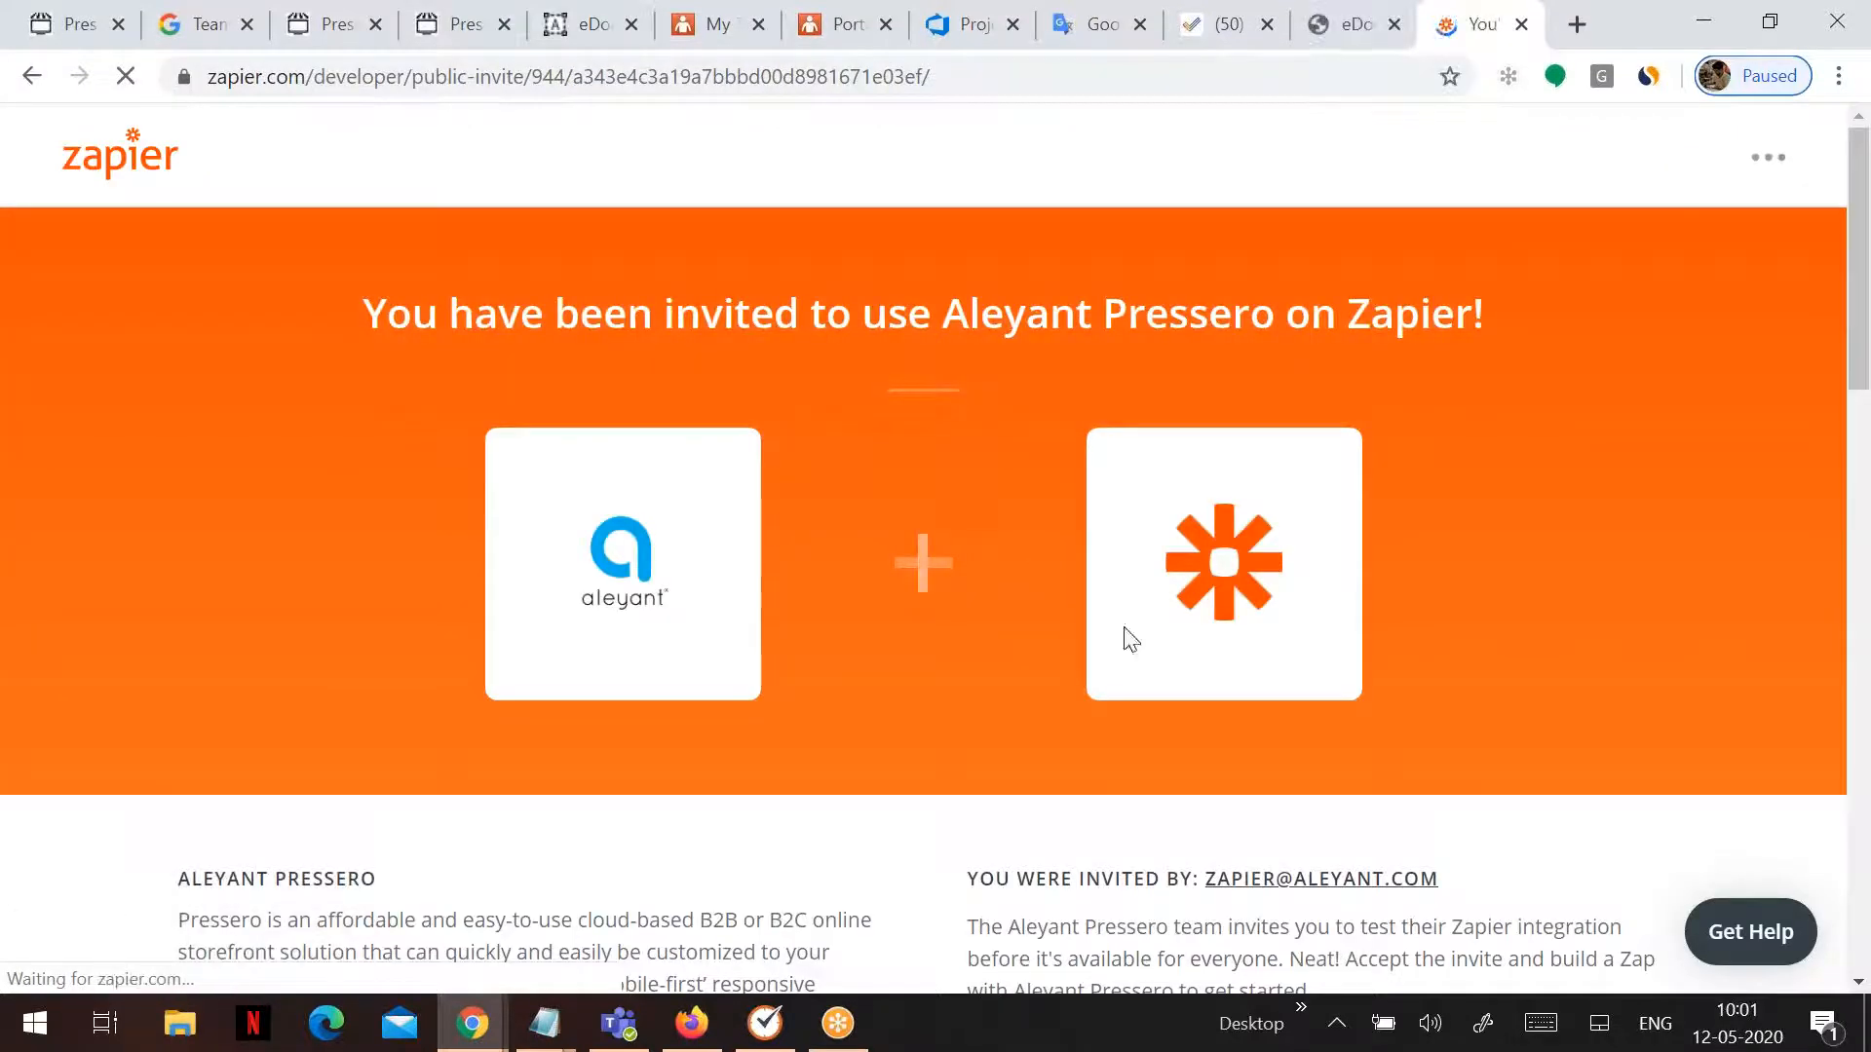
scroll(1019, 652, "down", 1)
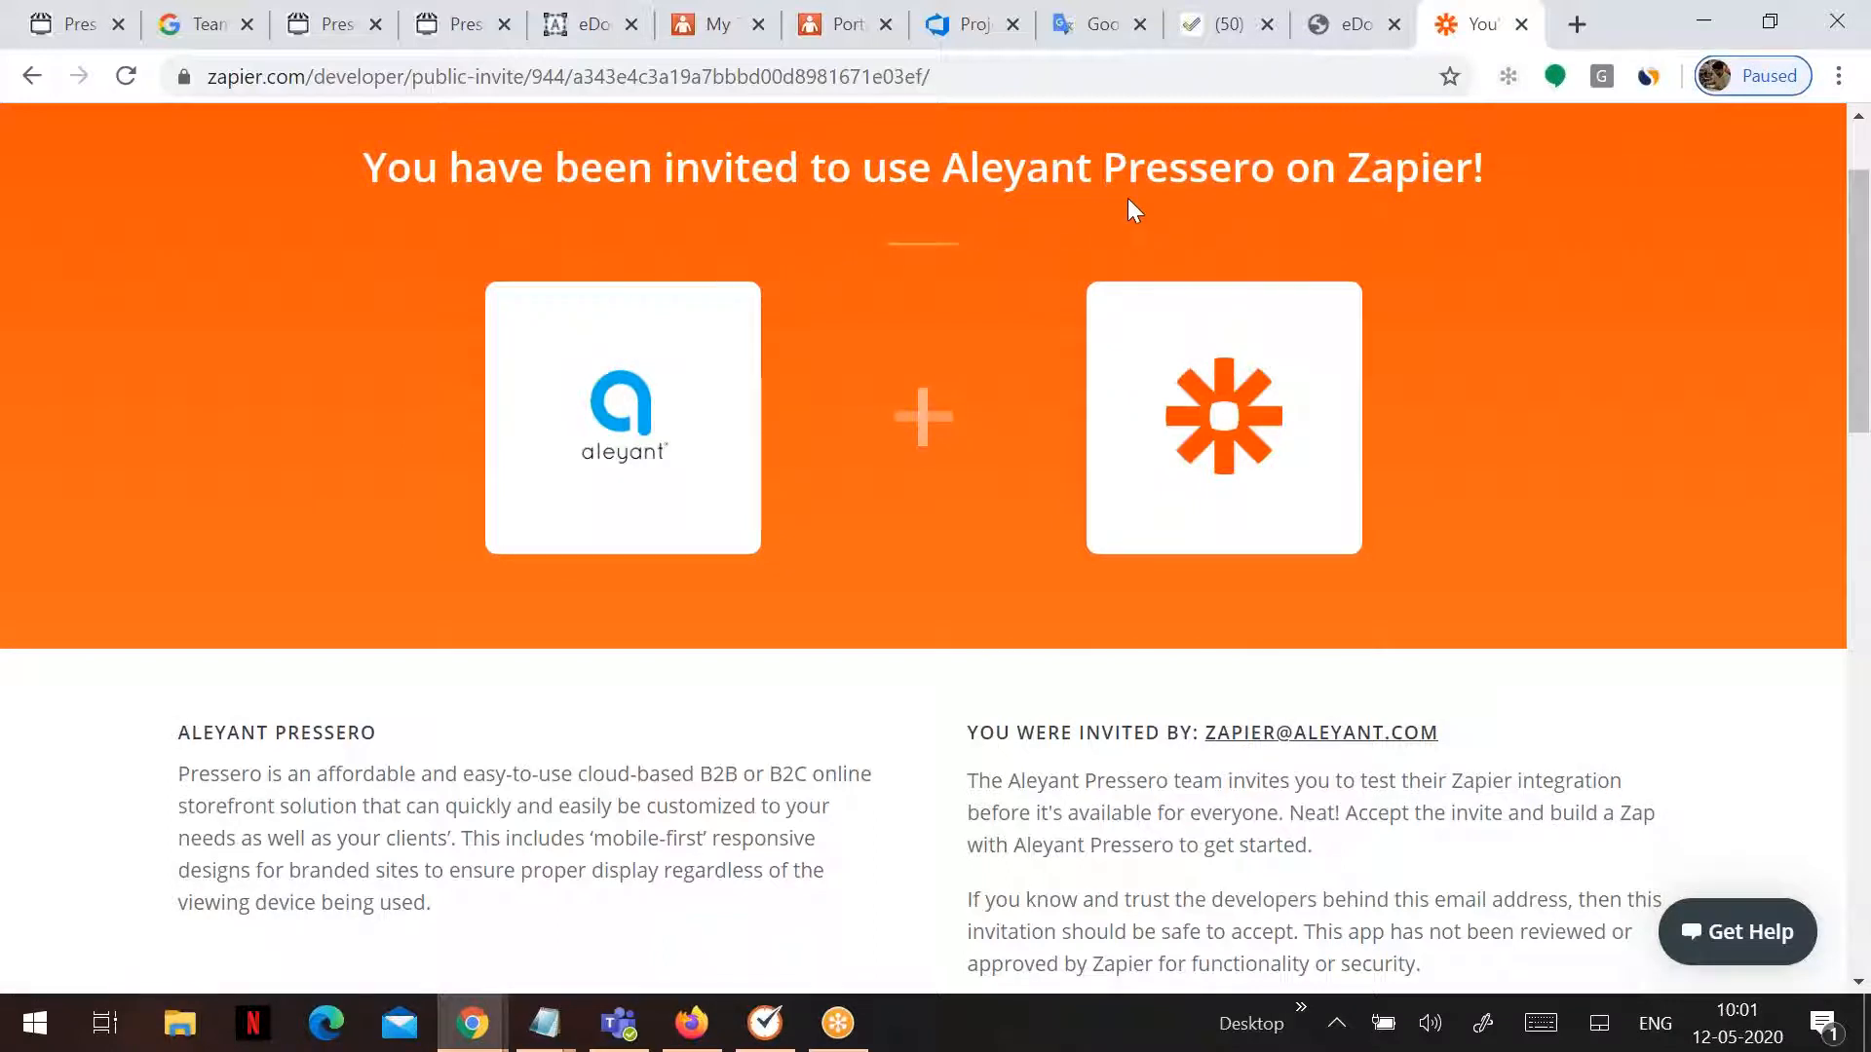
scroll(885, 458, "down", 3)
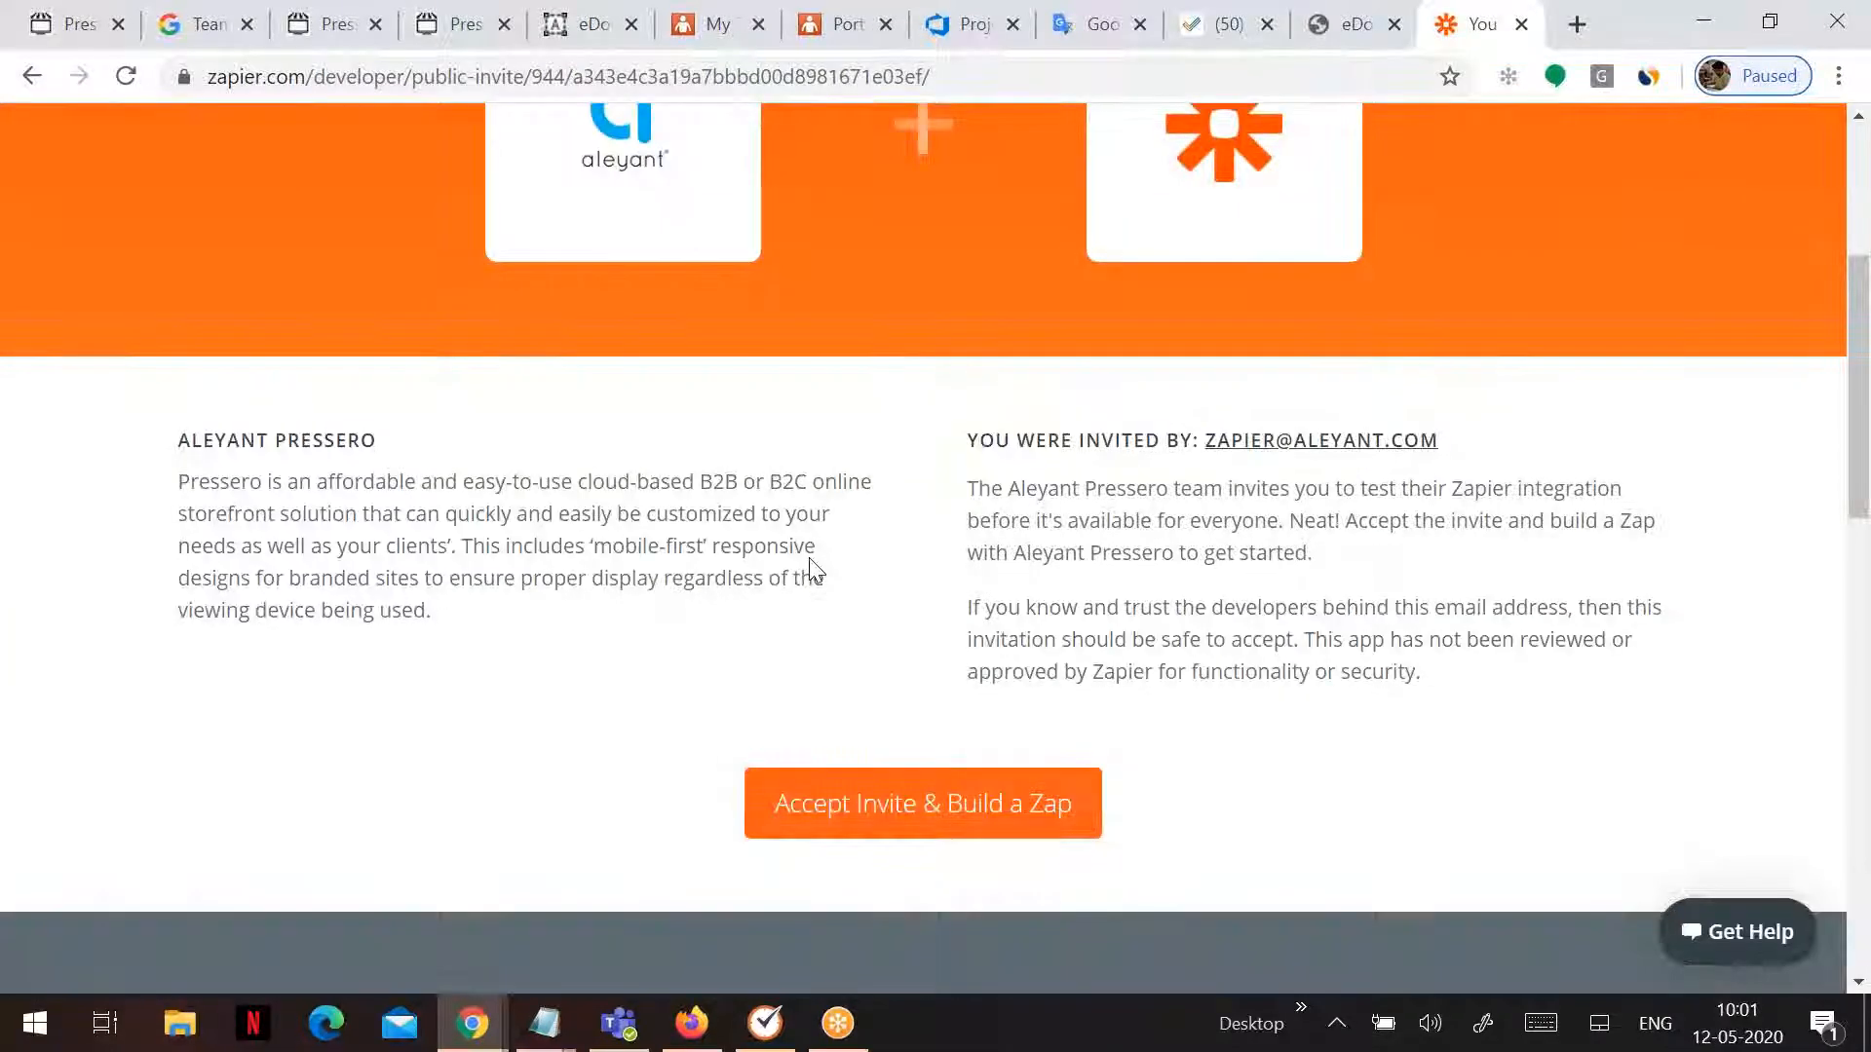
left_click(933, 816)
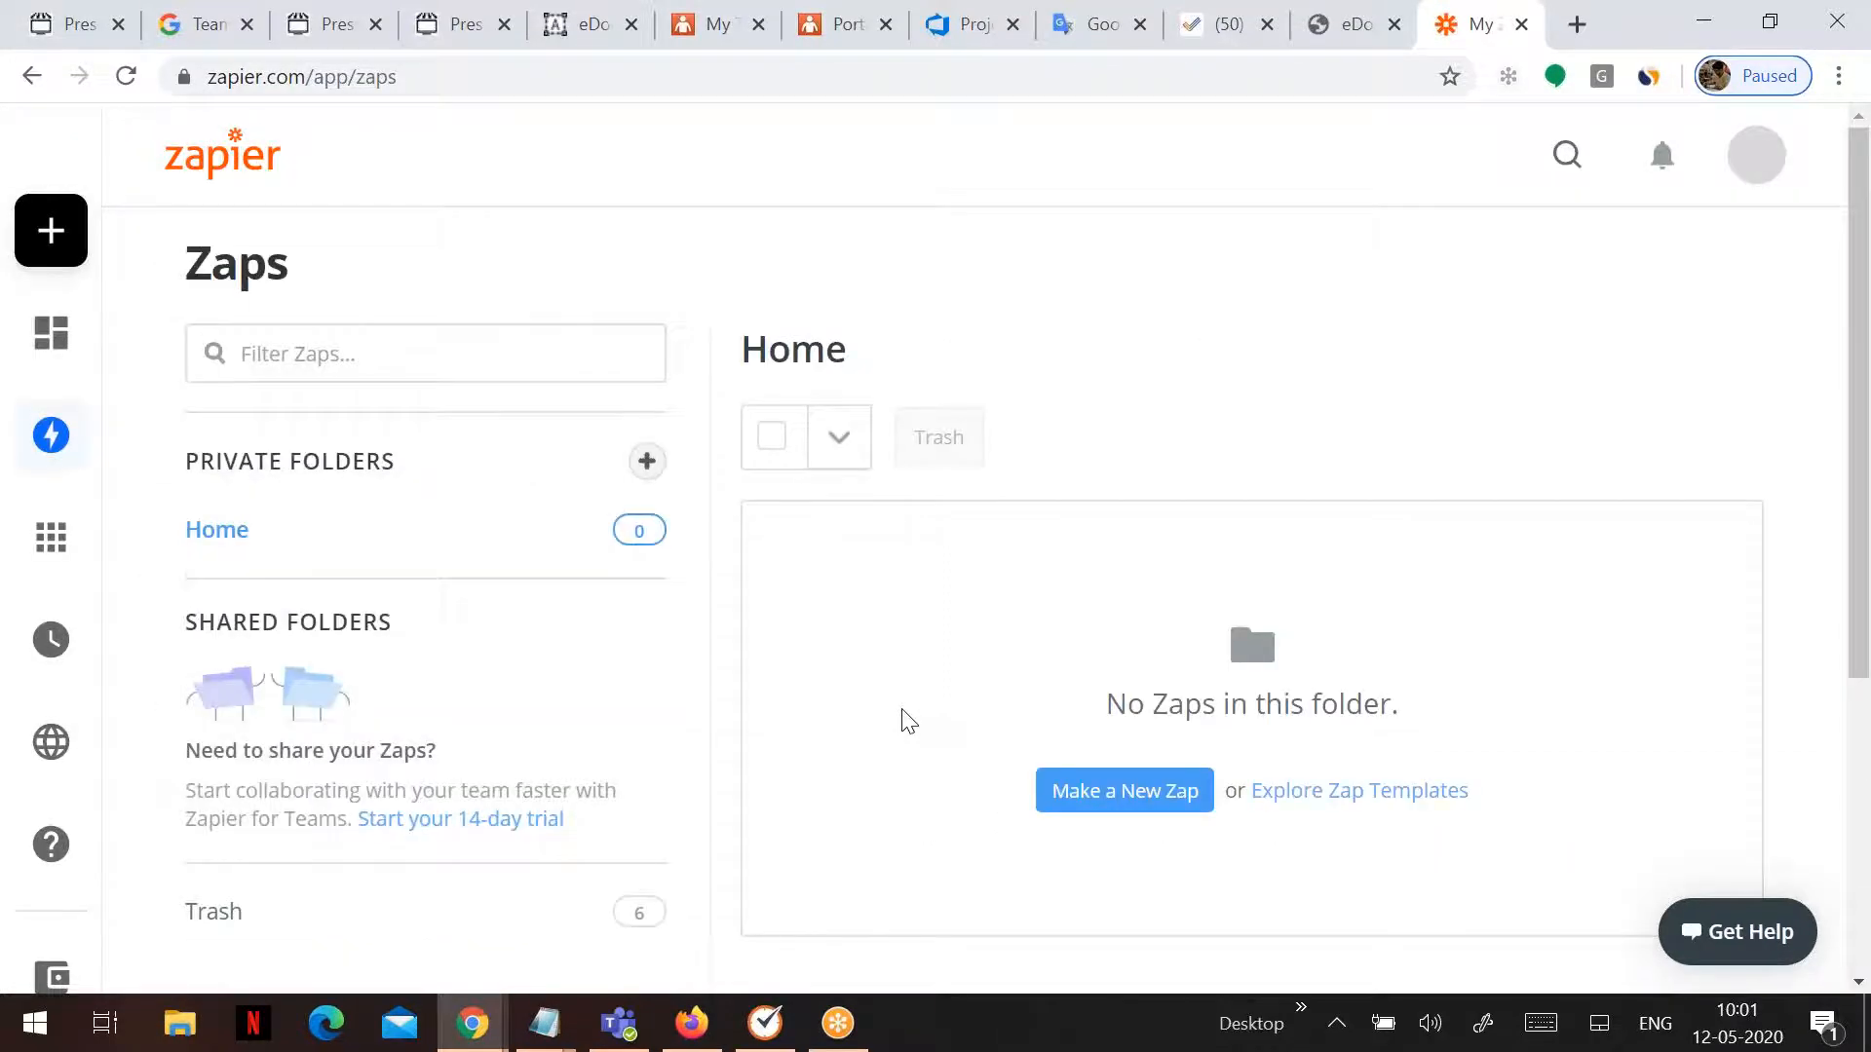
- Start a new Zap with Aleyant Pressero as the trigger app
scroll(990, 624, "down", 1)
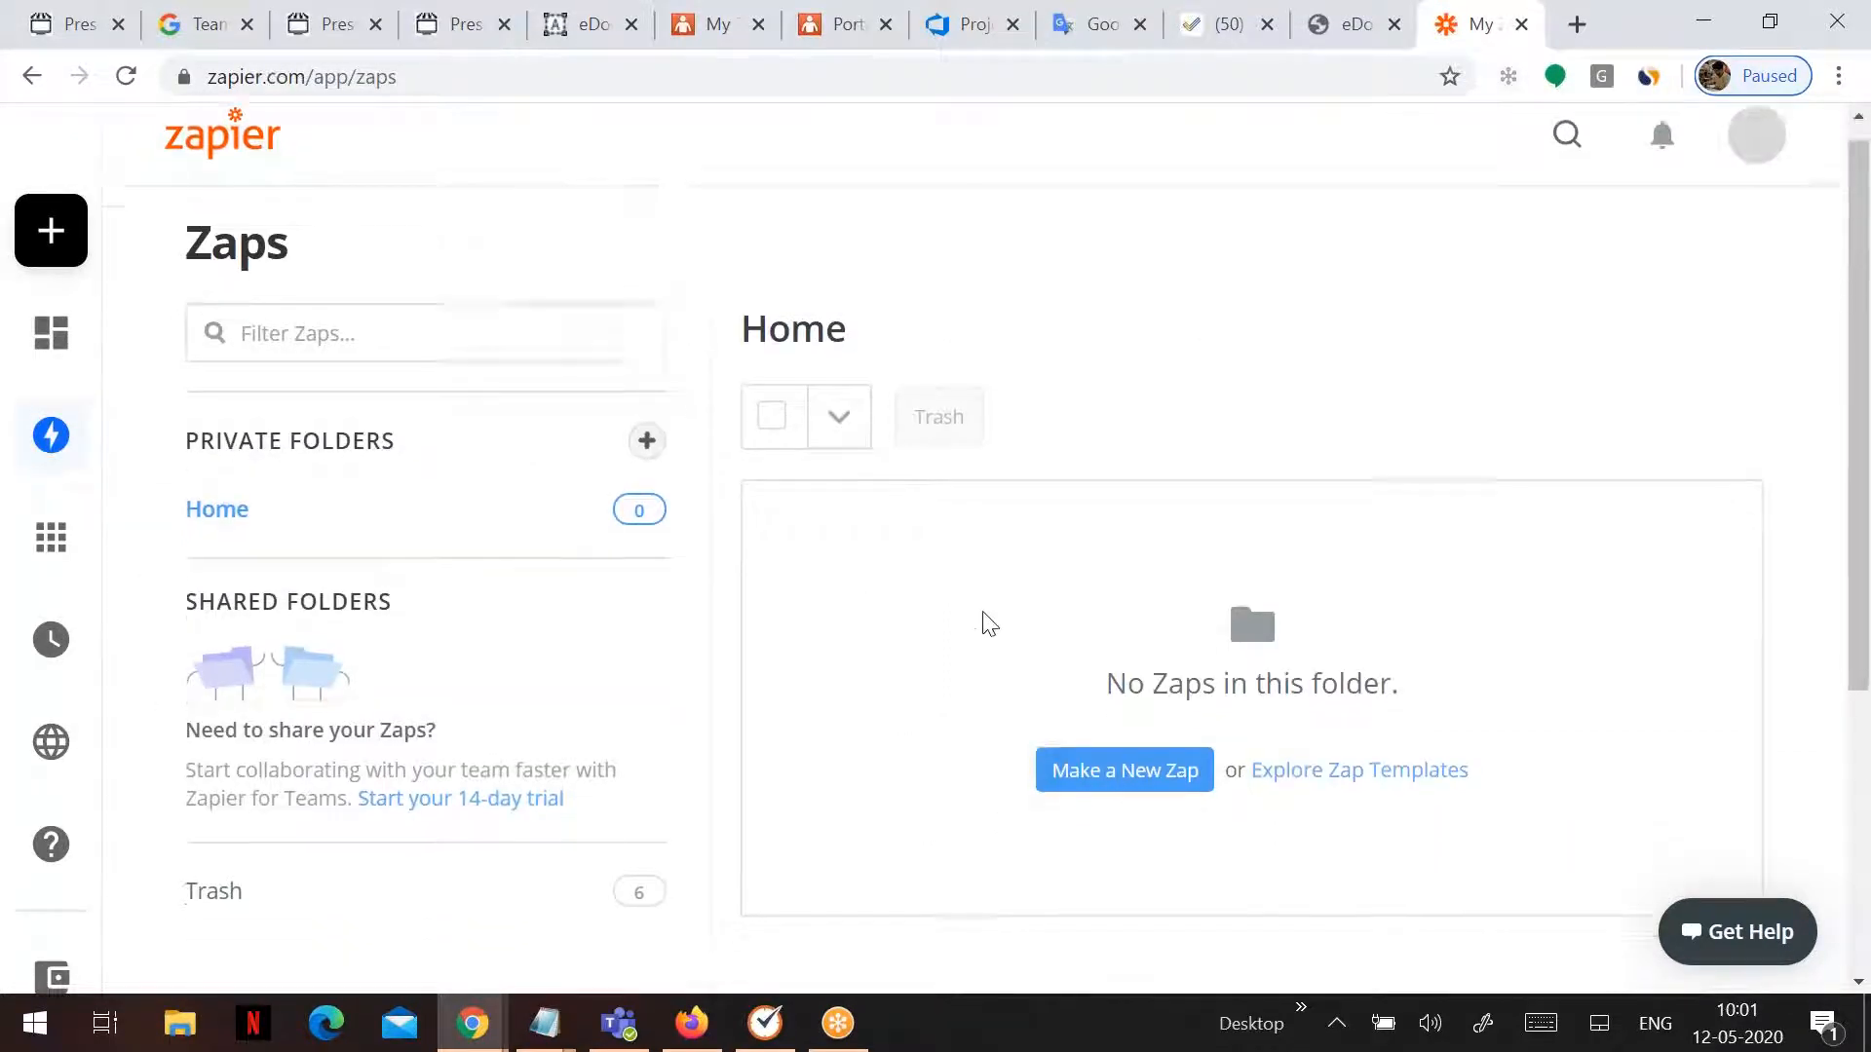
left_click(1095, 660)
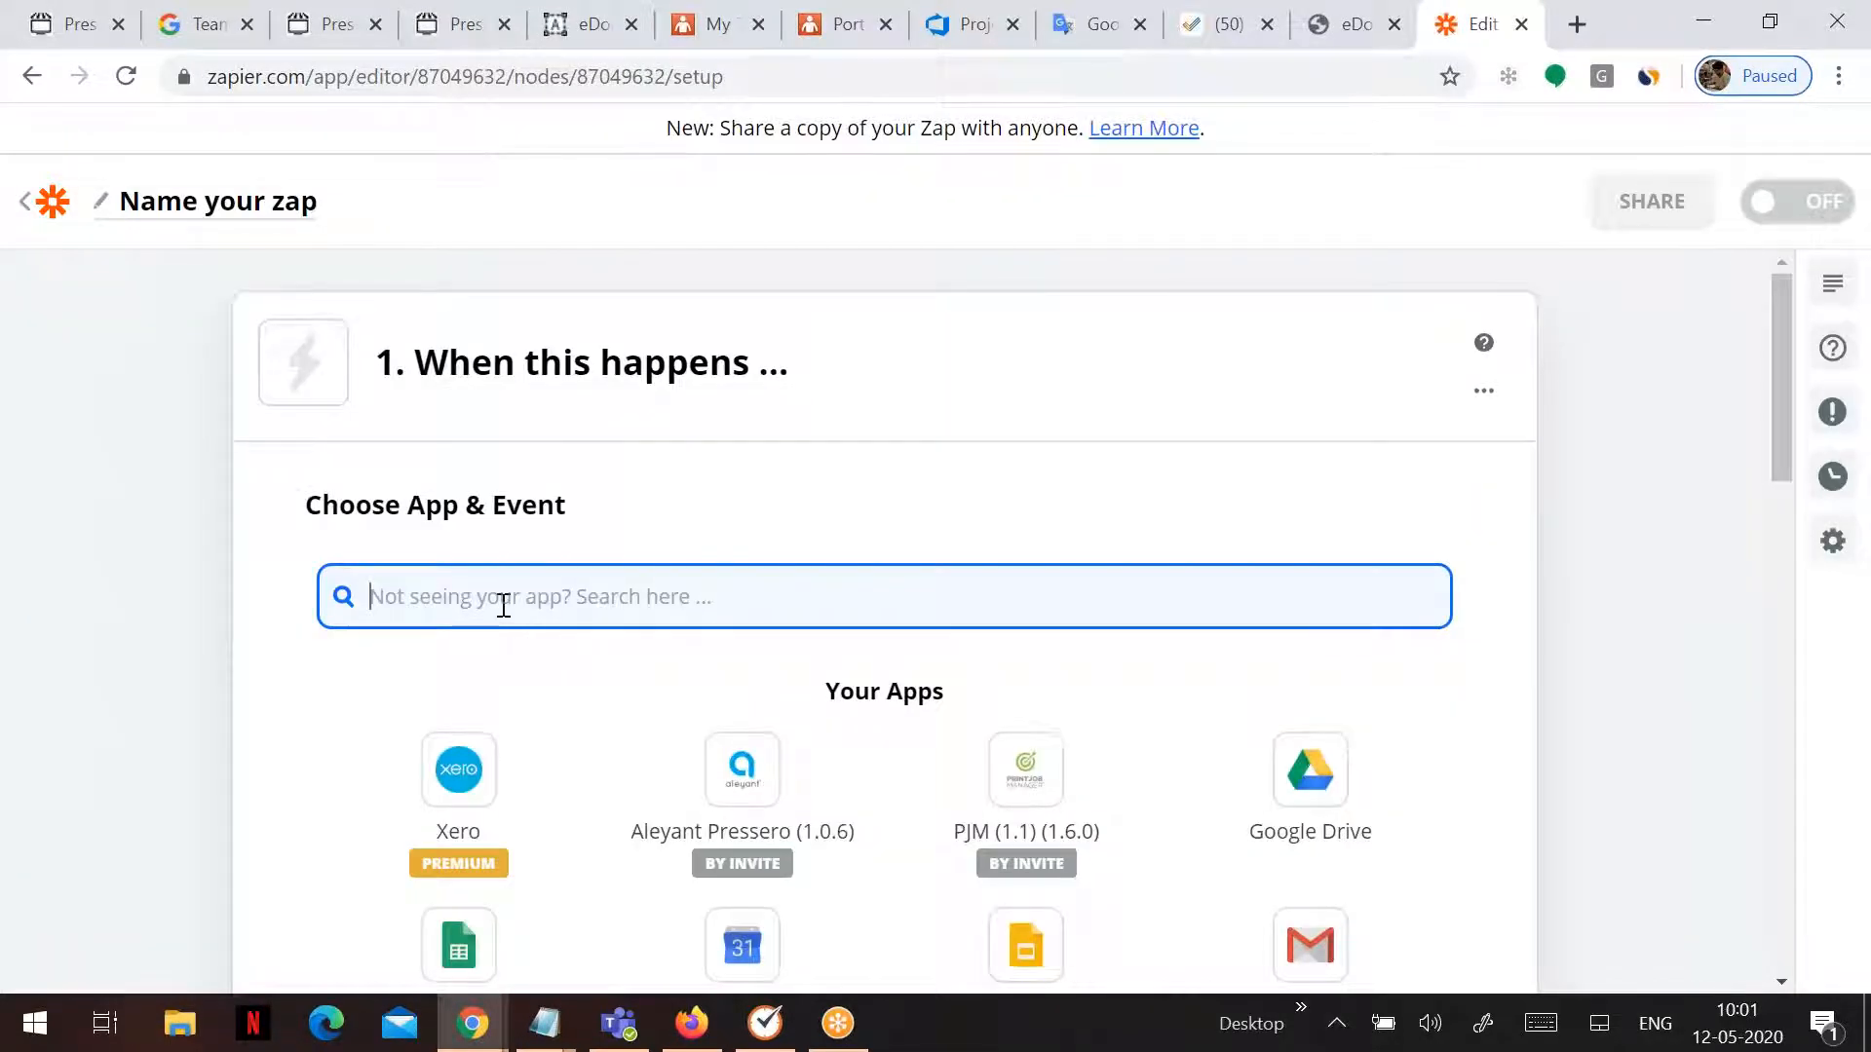
type("press")
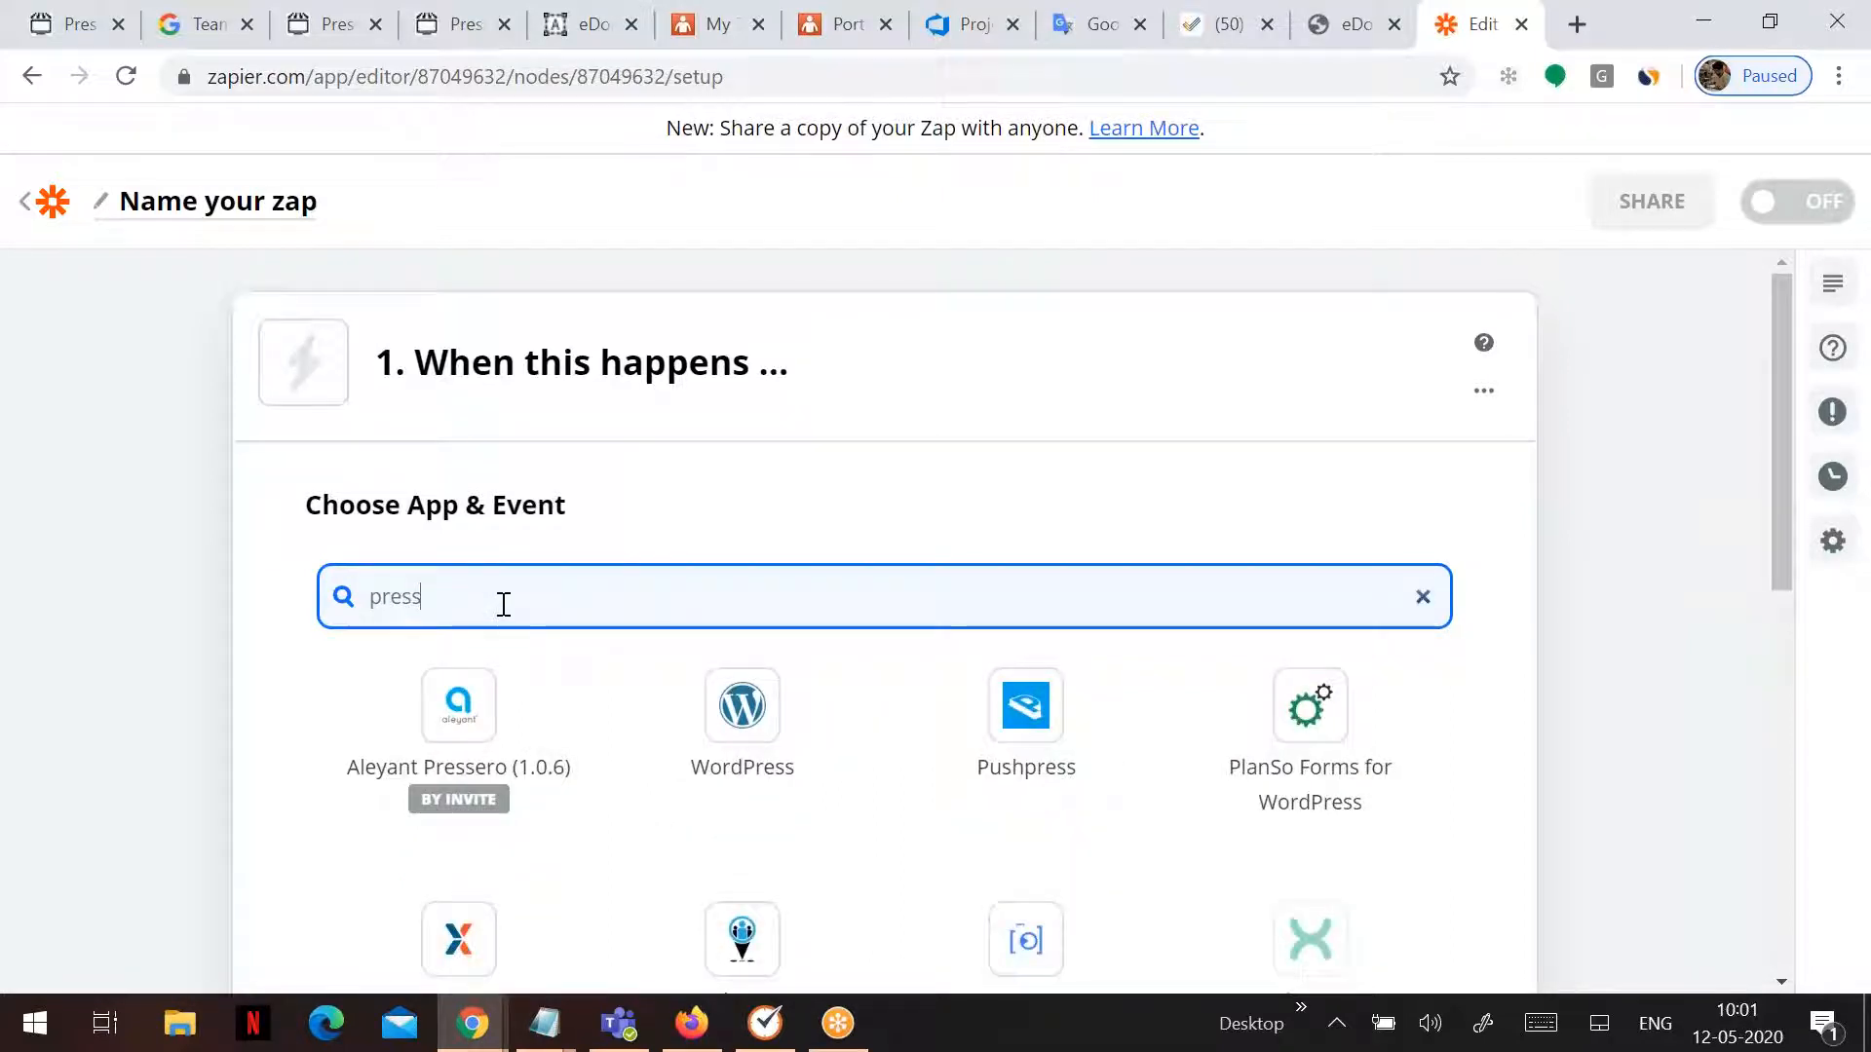
left_click(477, 765)
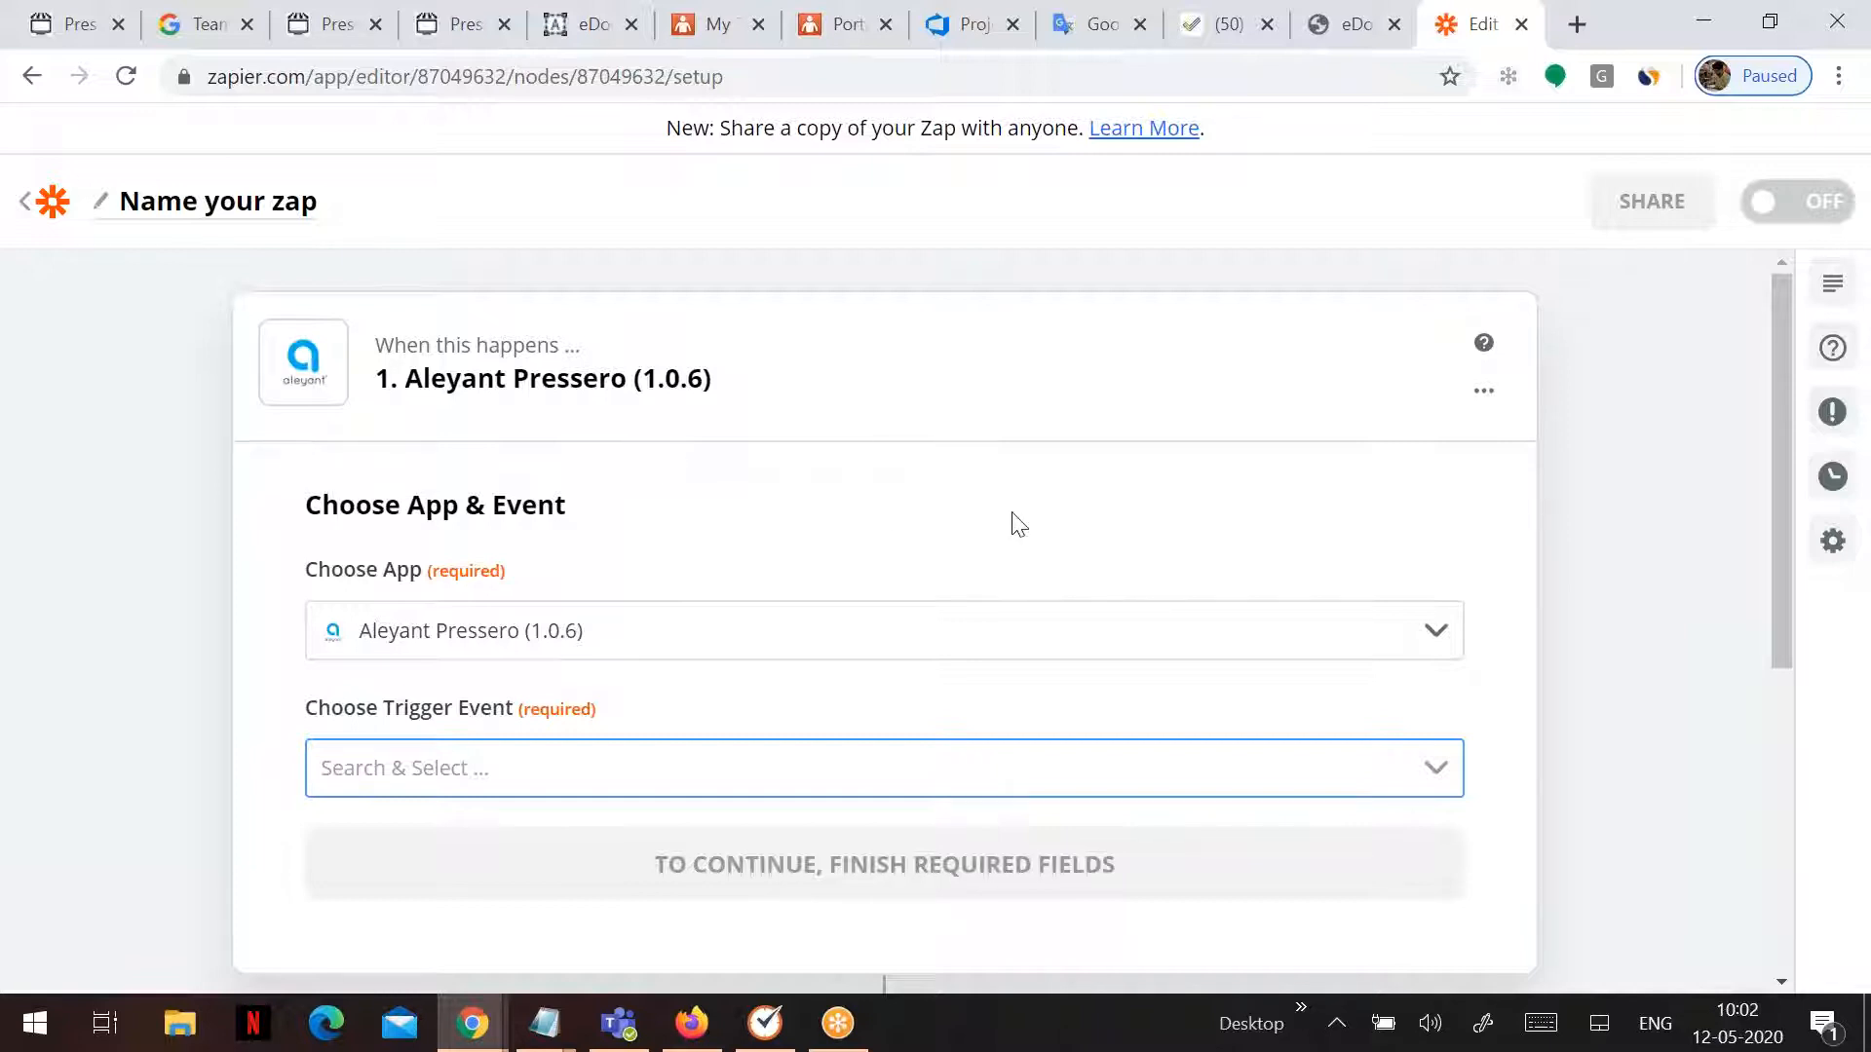
- Choose Order Placed as the trigger event and continue to the account
scroll(1013, 517, "down", 2)
left_click(1440, 632)
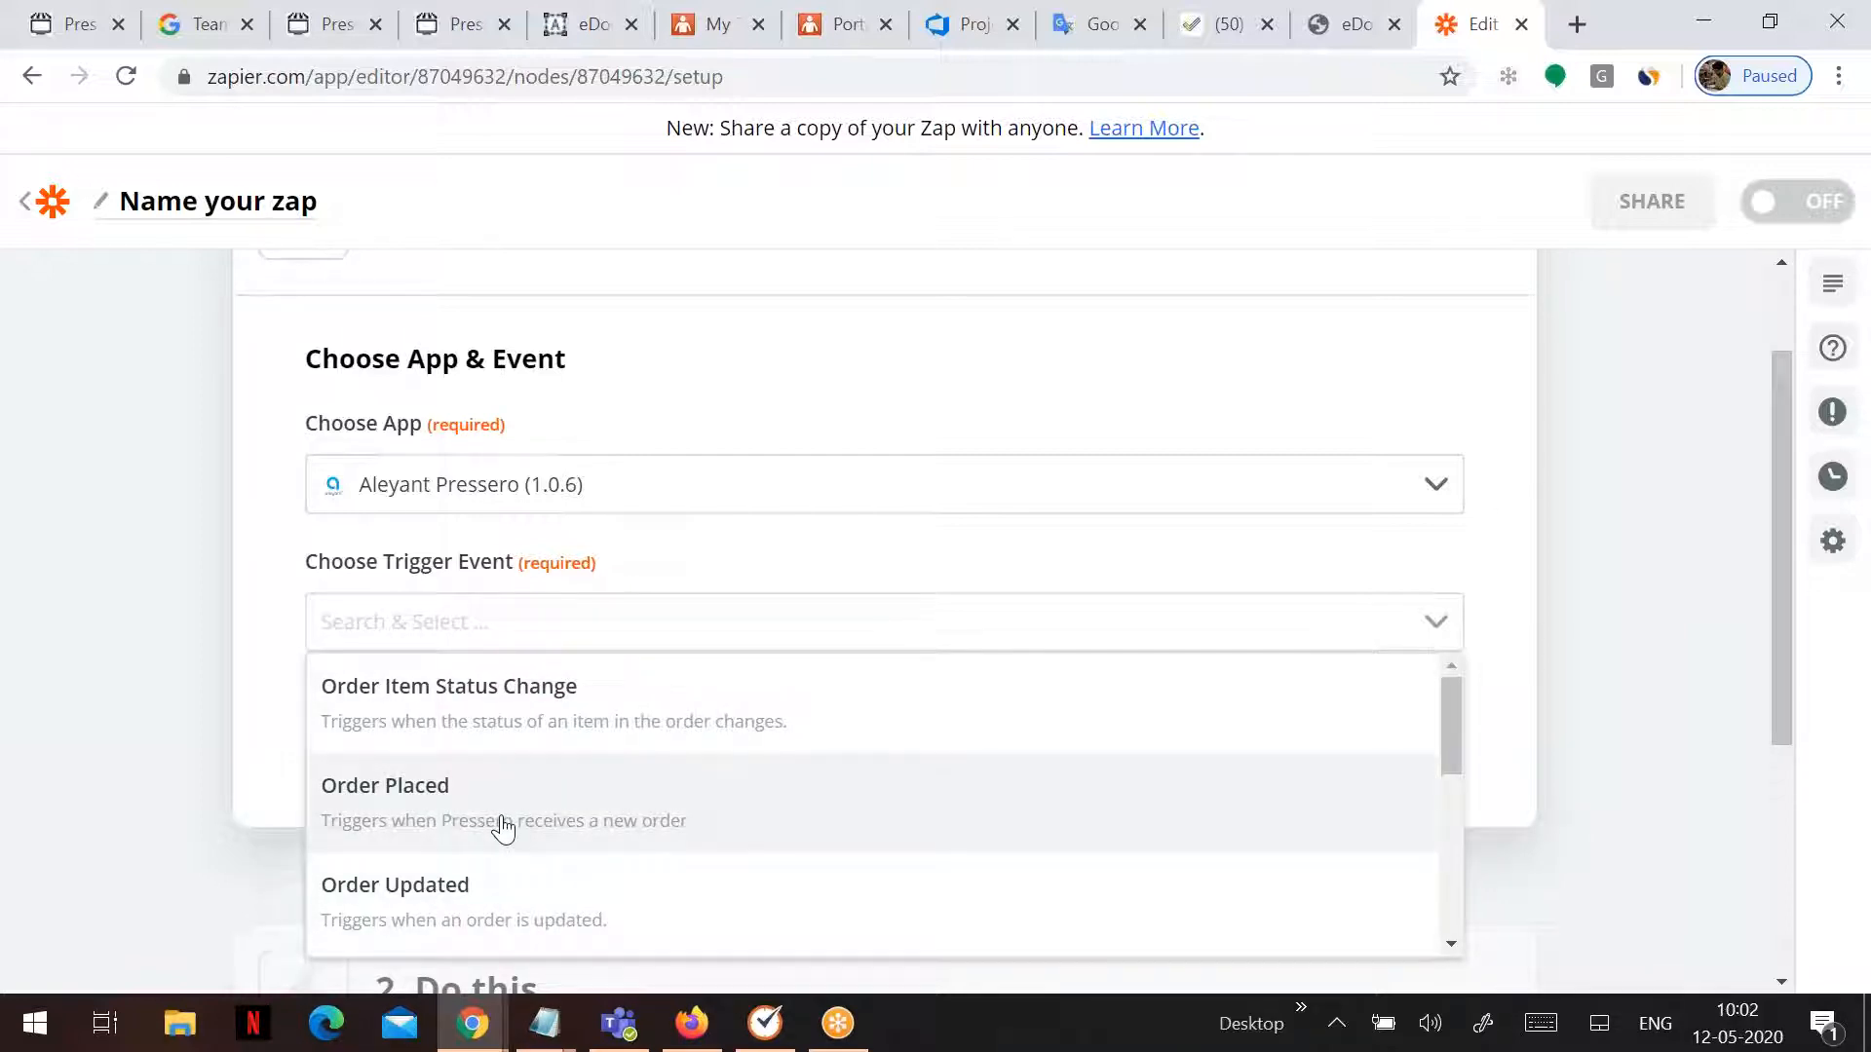
left_click(503, 826)
scroll(881, 539, "down", 2)
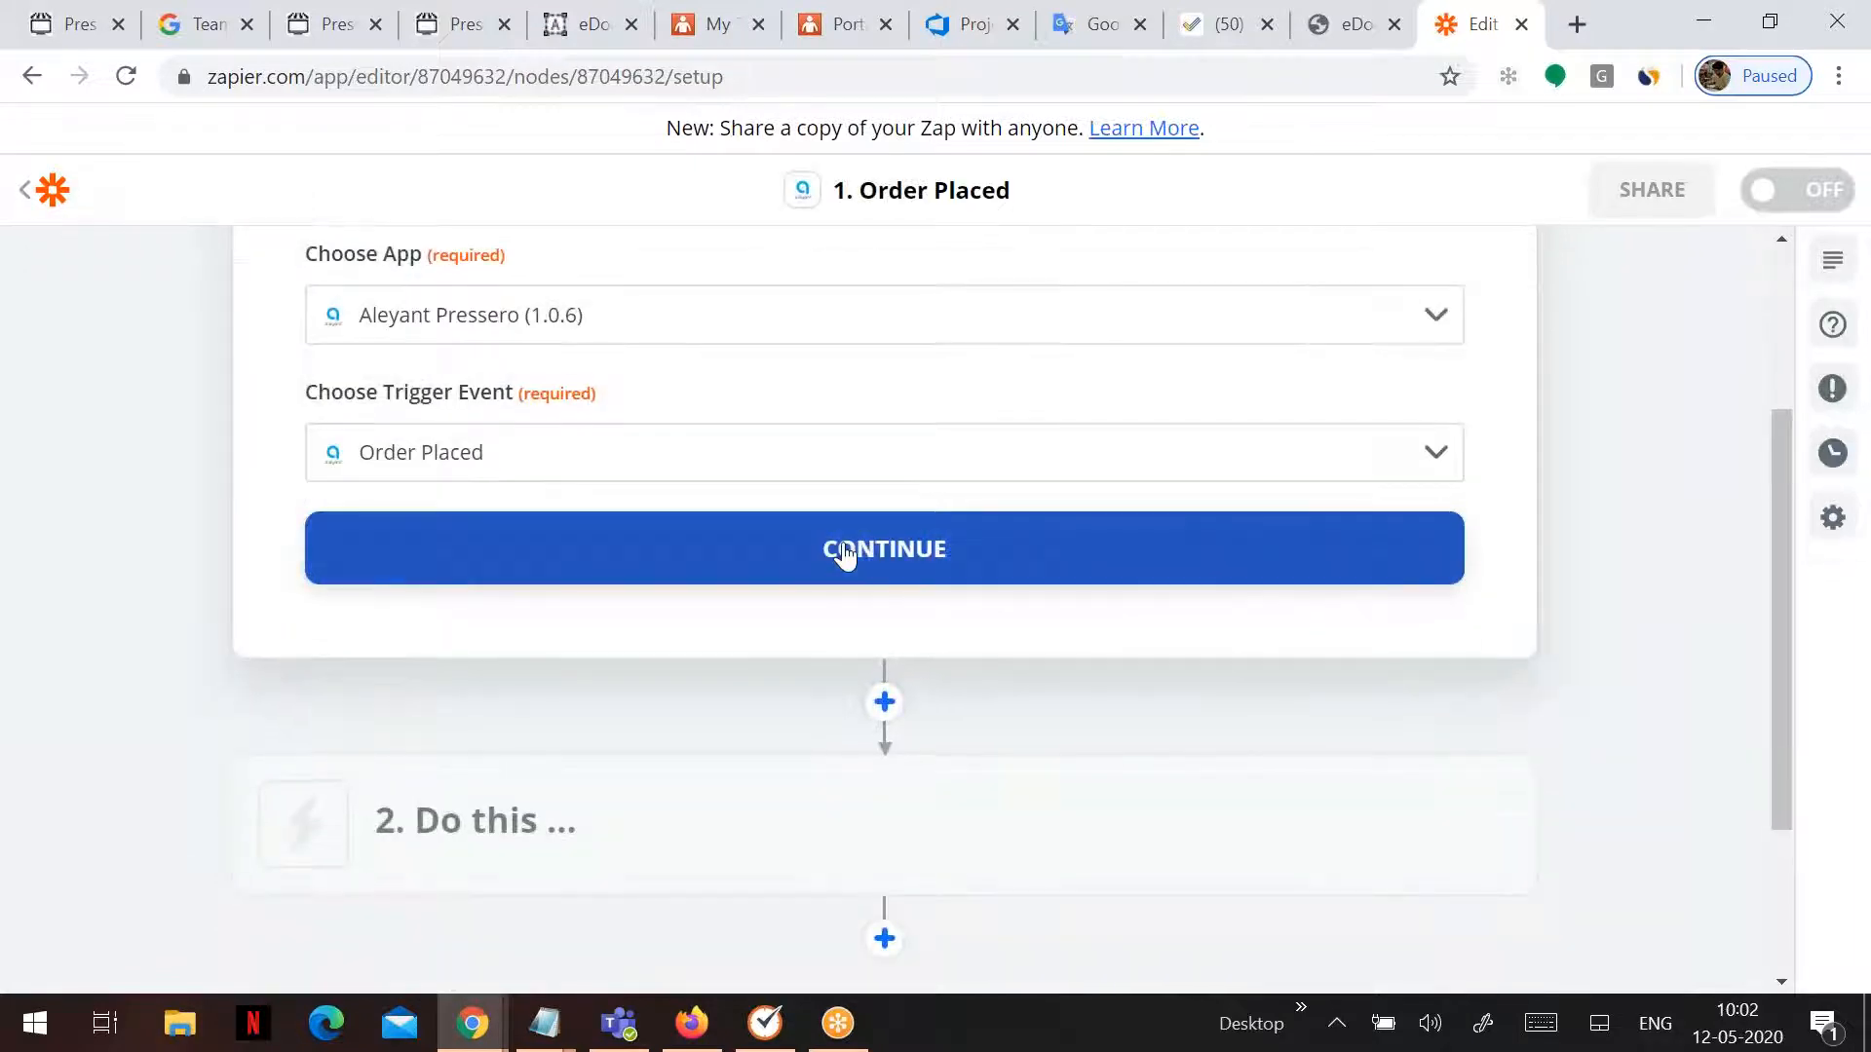
left_click(839, 548)
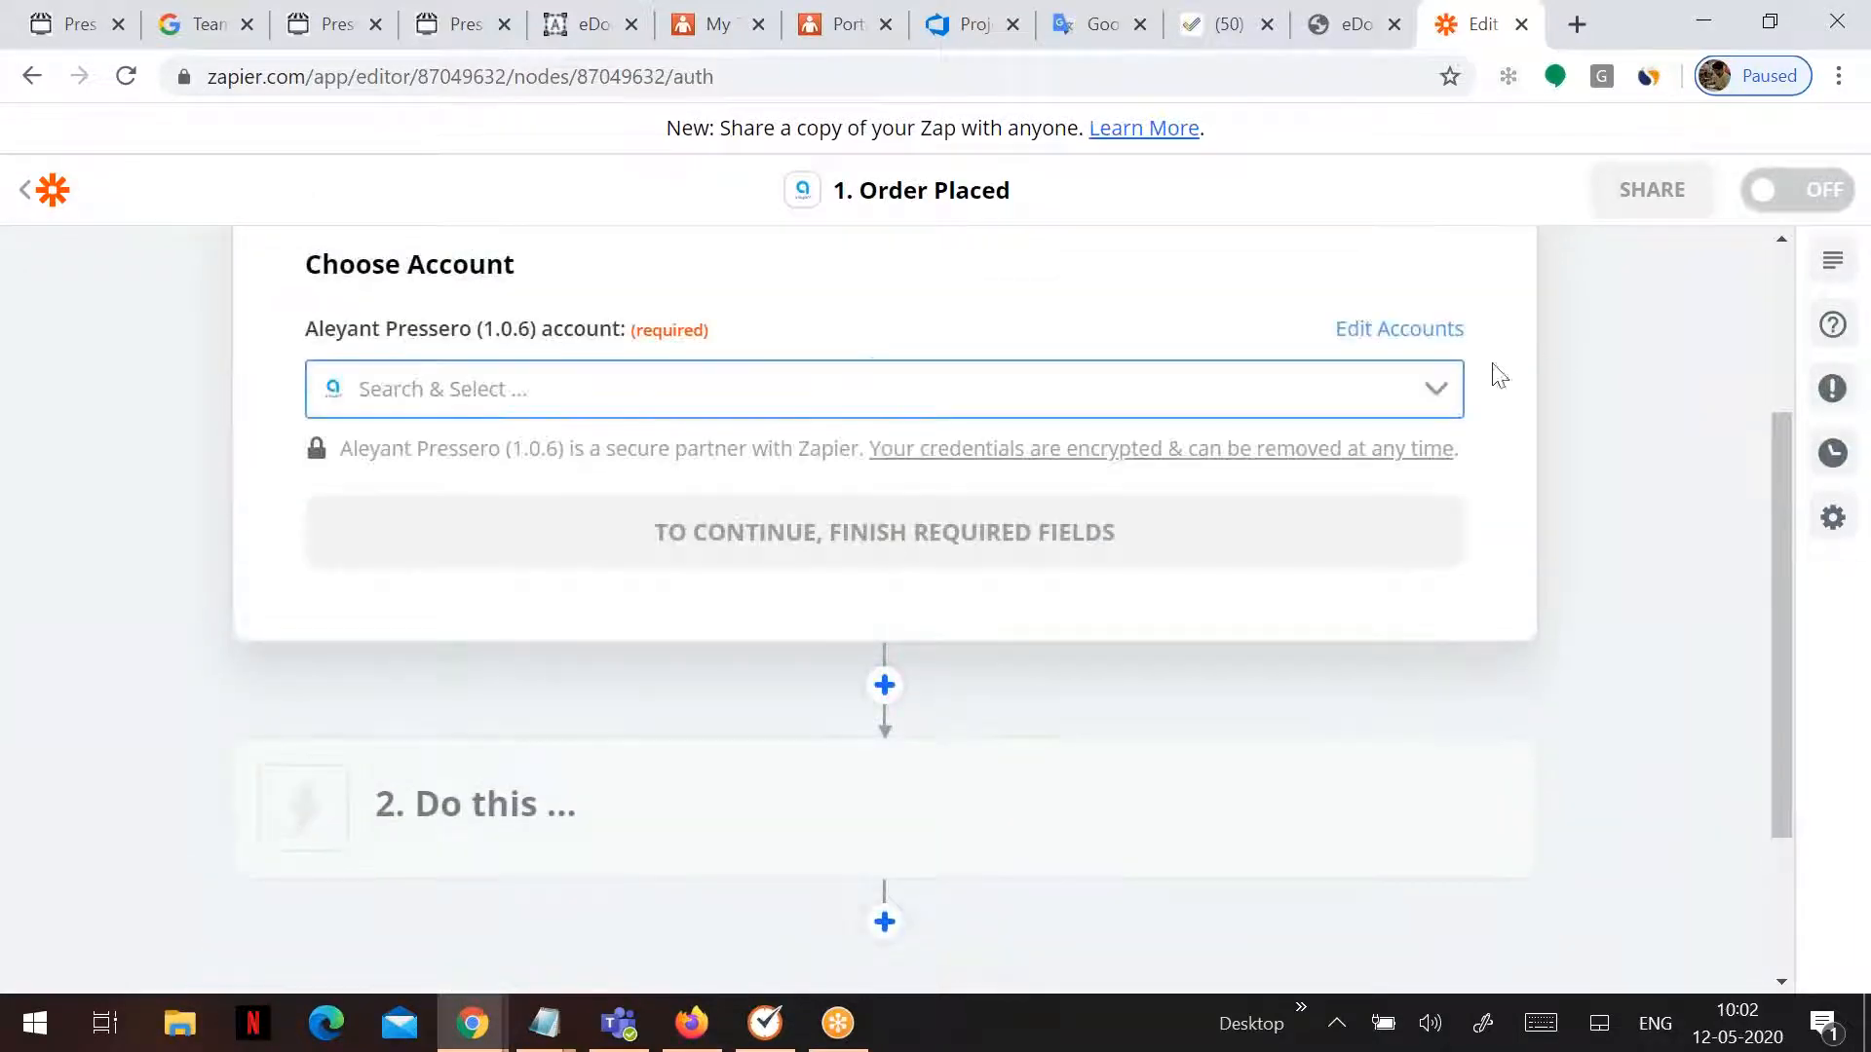
- Add a new Pressero account, entering the admin user name and password
left_click(1436, 390)
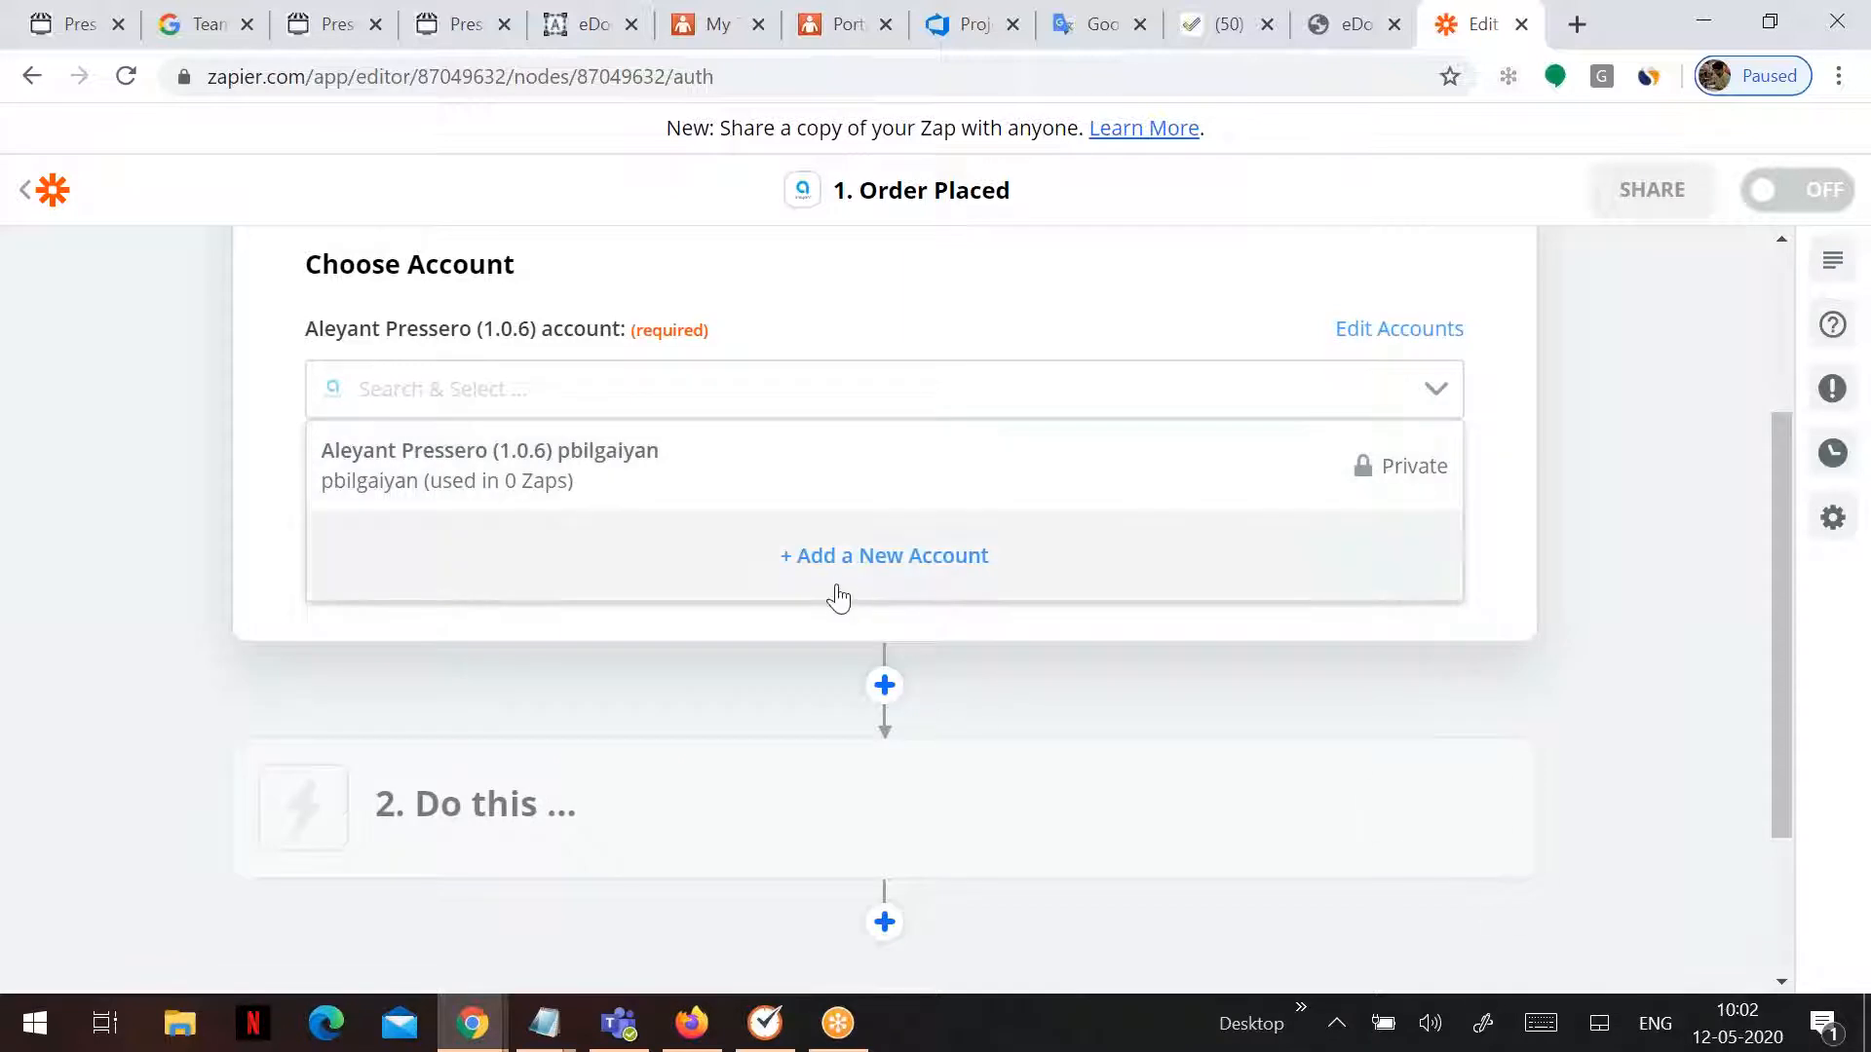
left_click(838, 597)
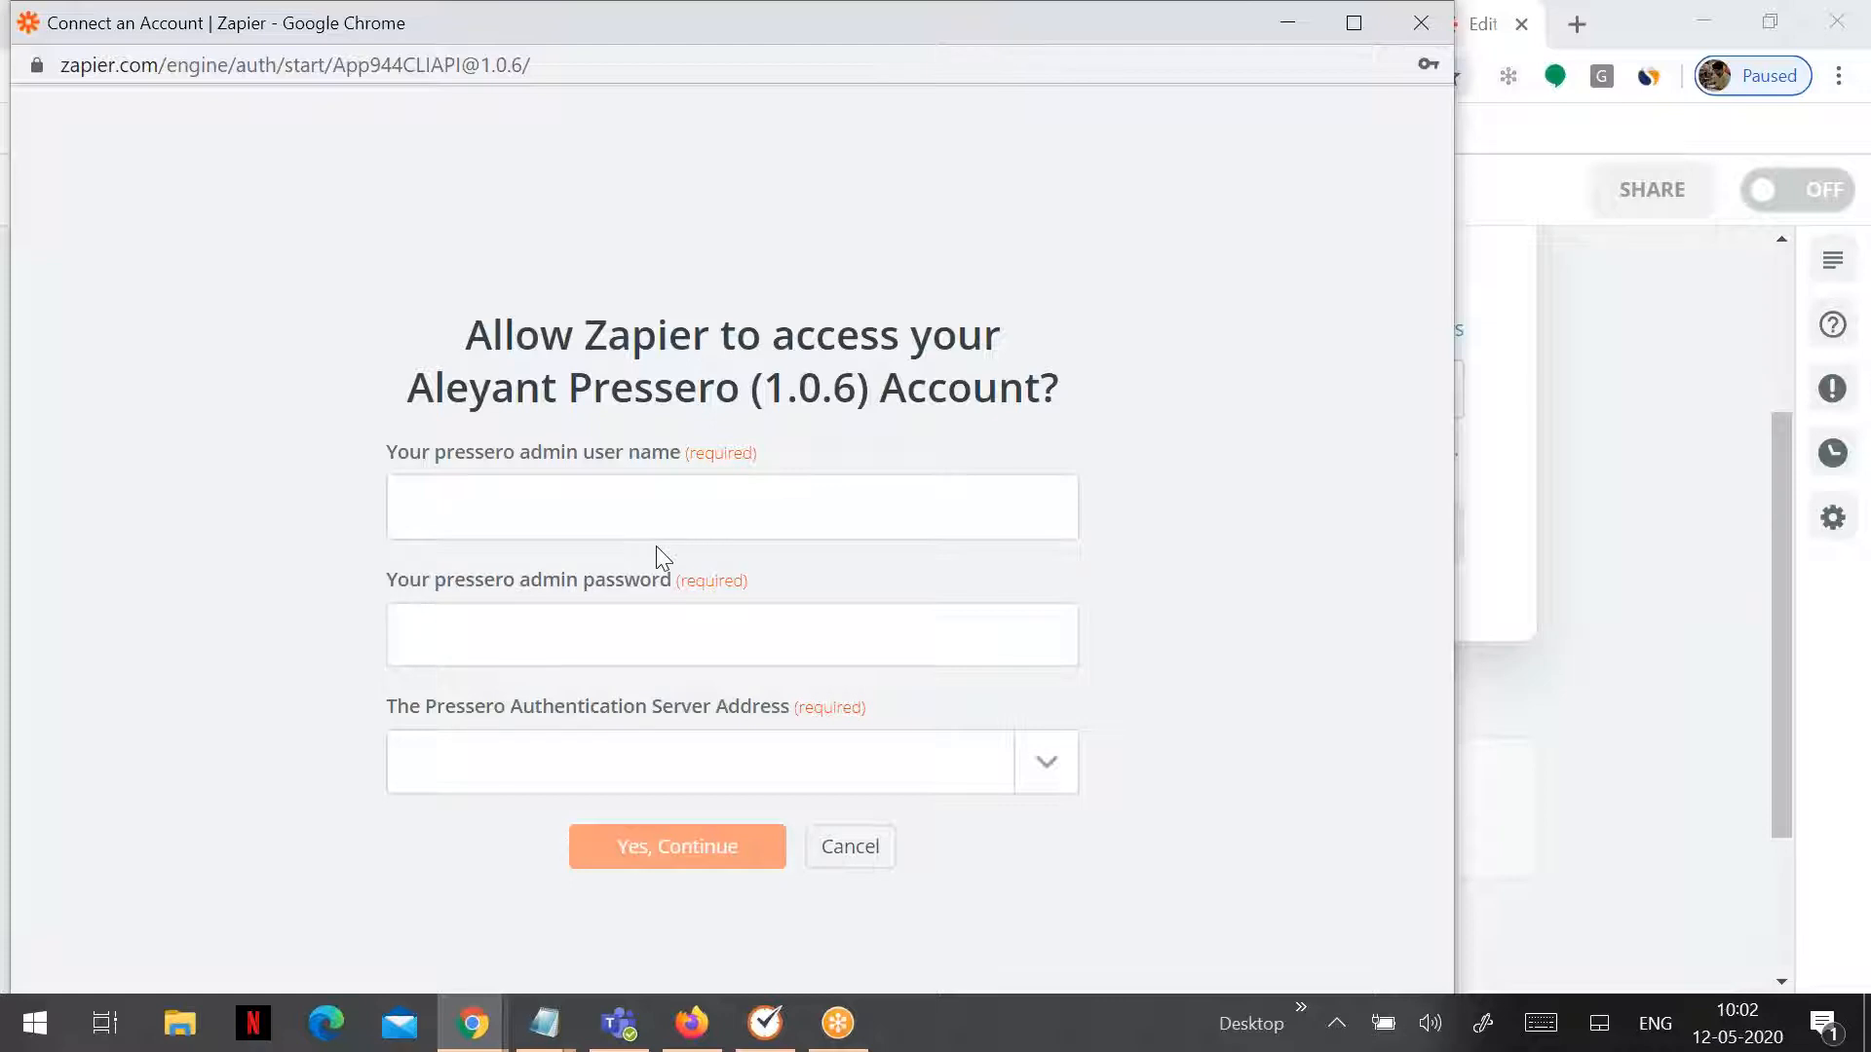
left_click(601, 503)
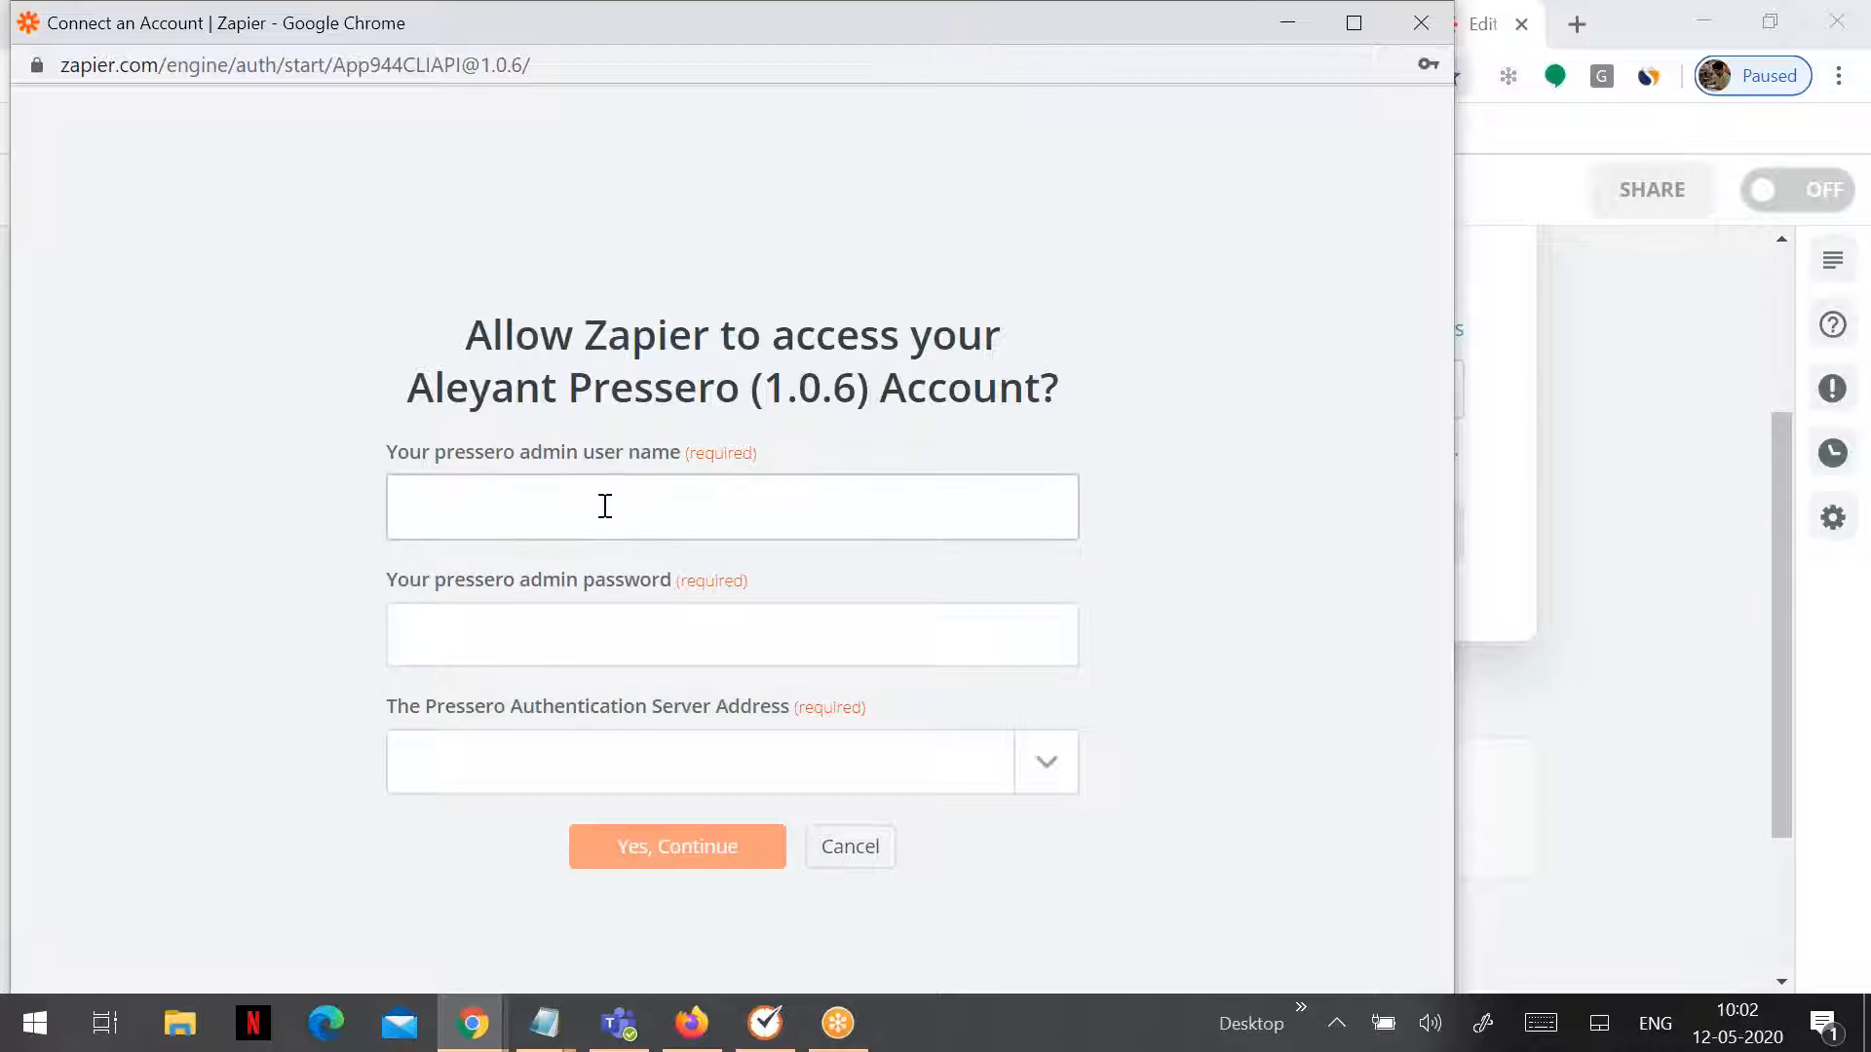
key("Tab")
type("••••••••••")
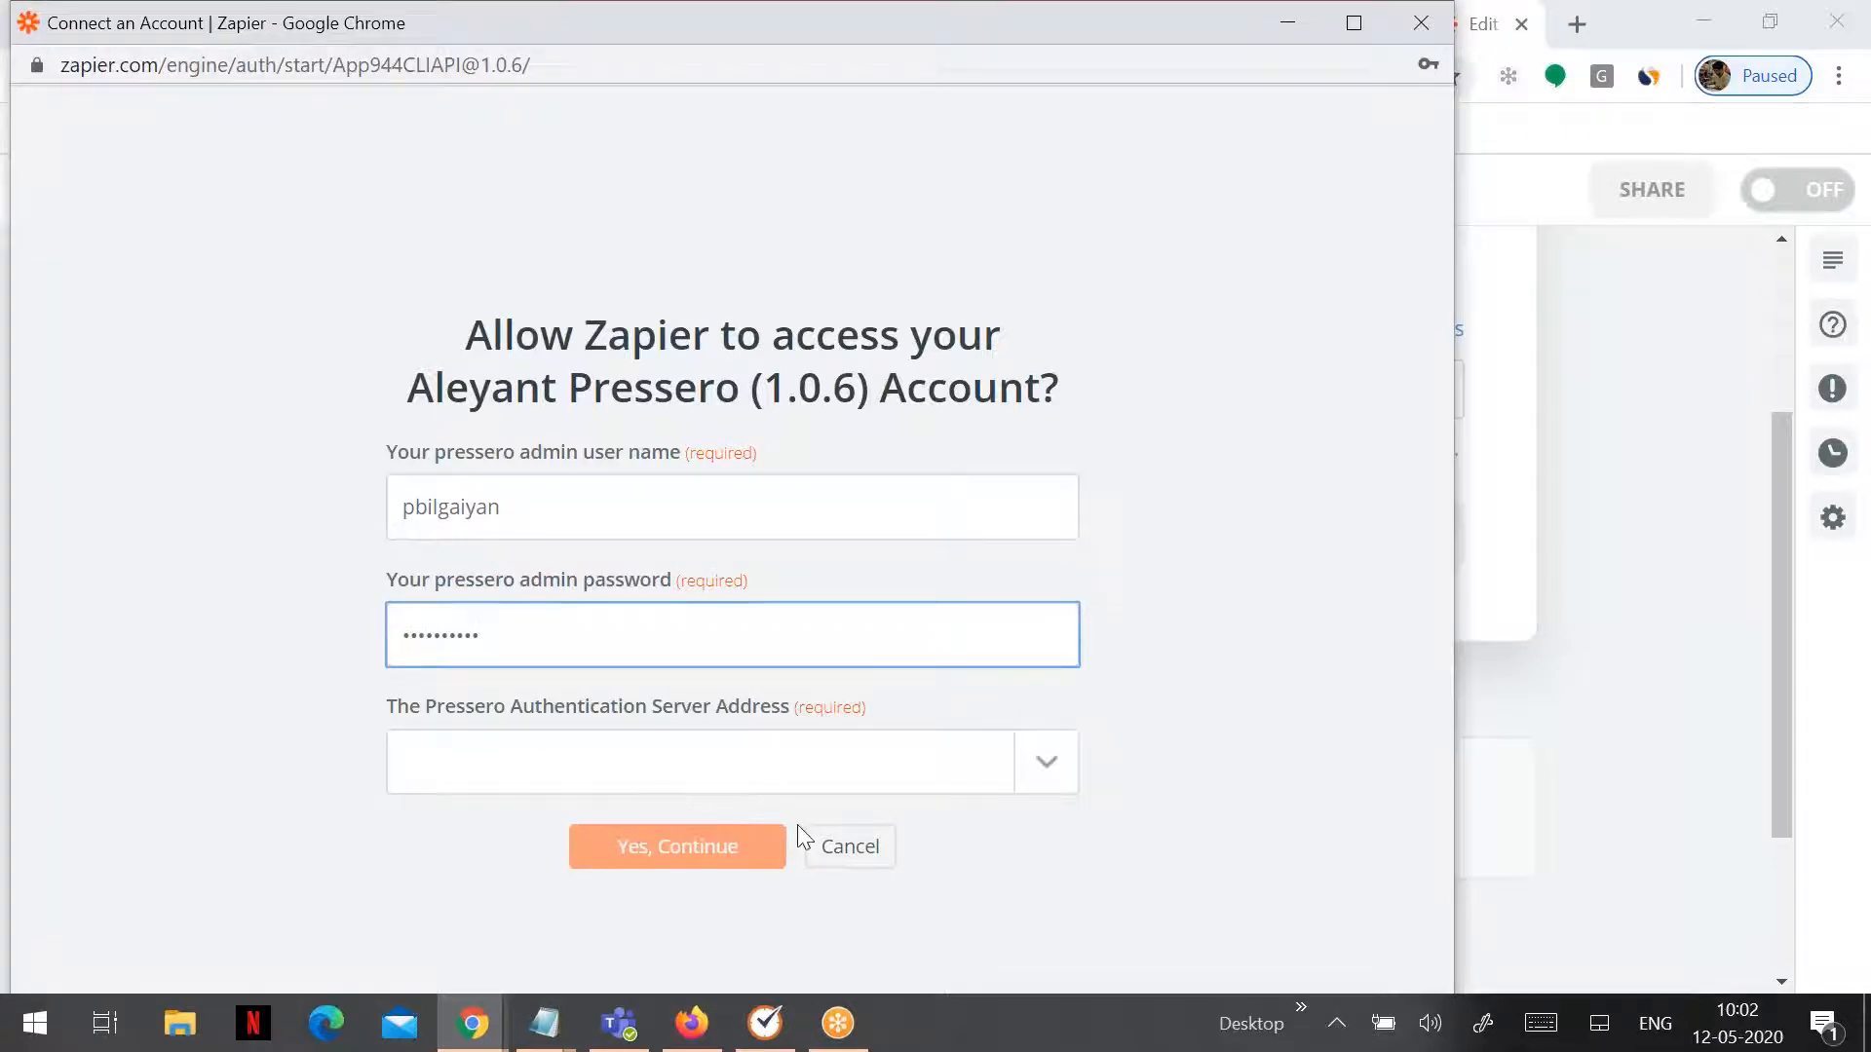
- Choose Singapore as the authentication server and submit the account credentials
left_click(1073, 767)
scroll(590, 890, "down", 5)
scroll(593, 891, "down", 5)
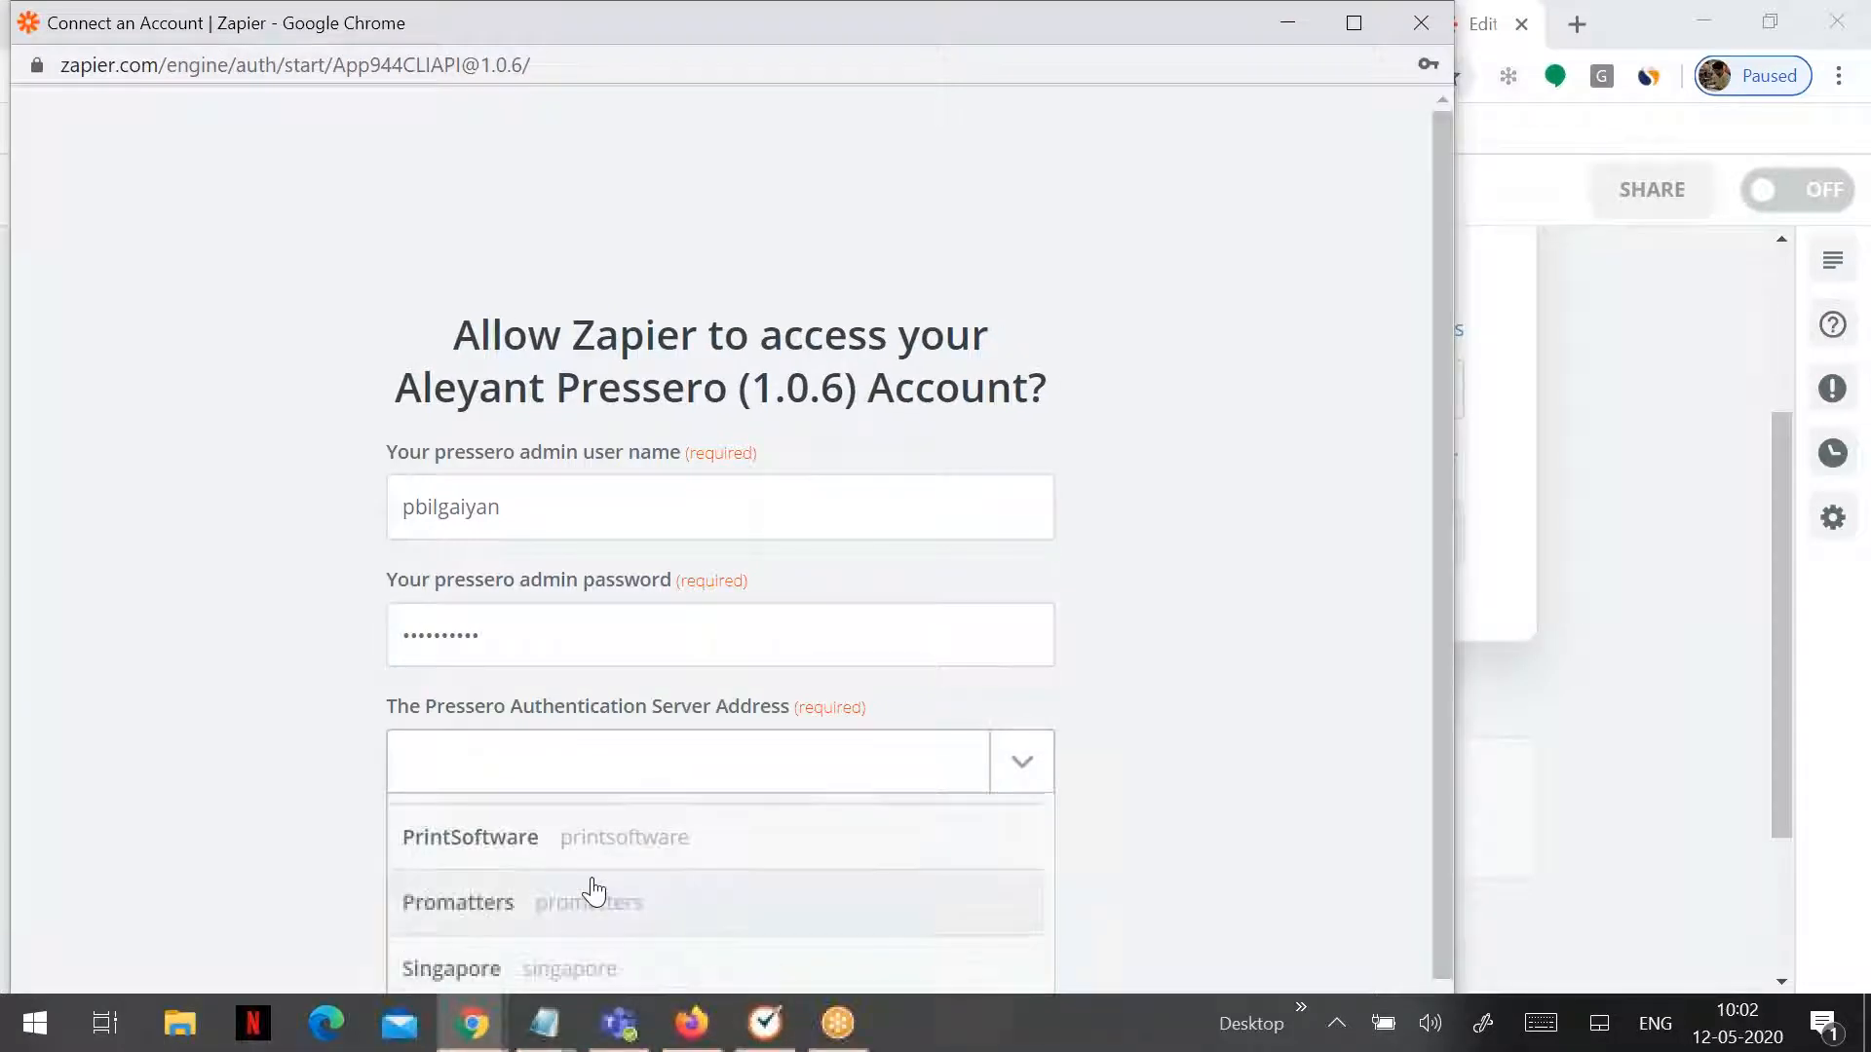
left_click(580, 960)
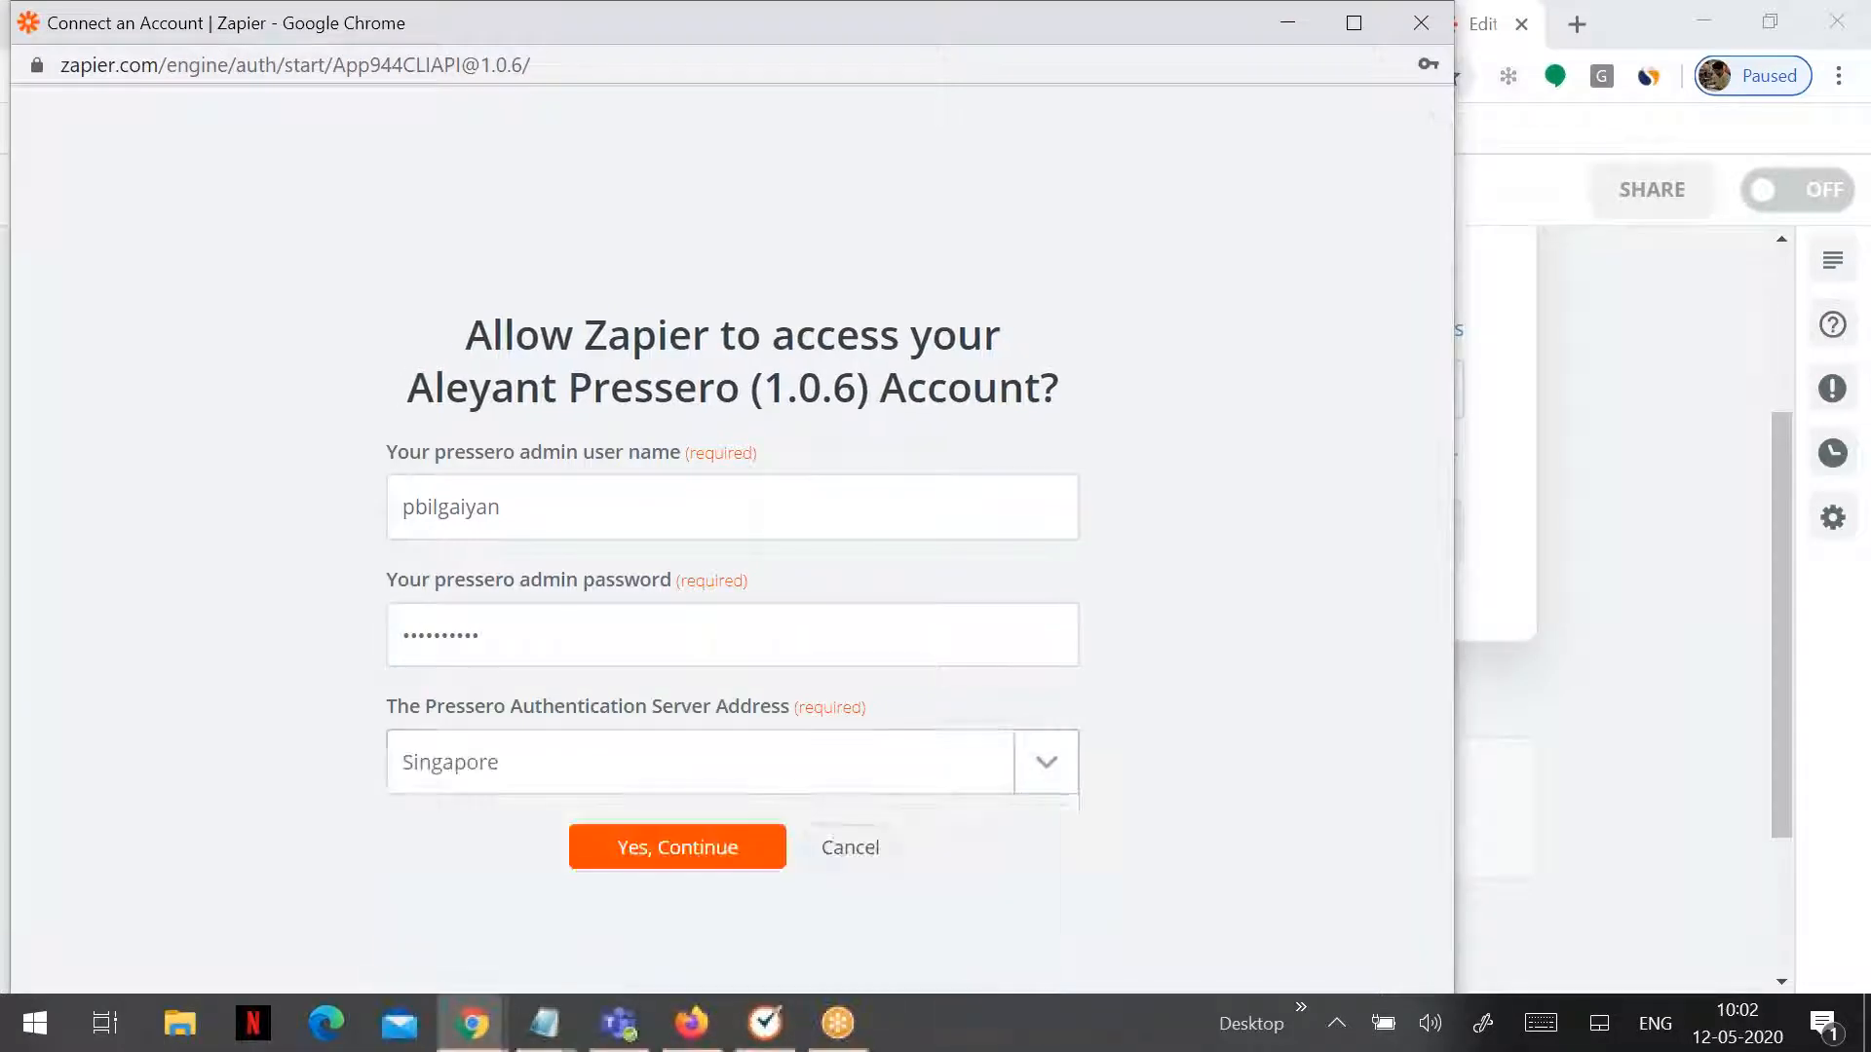
left_click(664, 862)
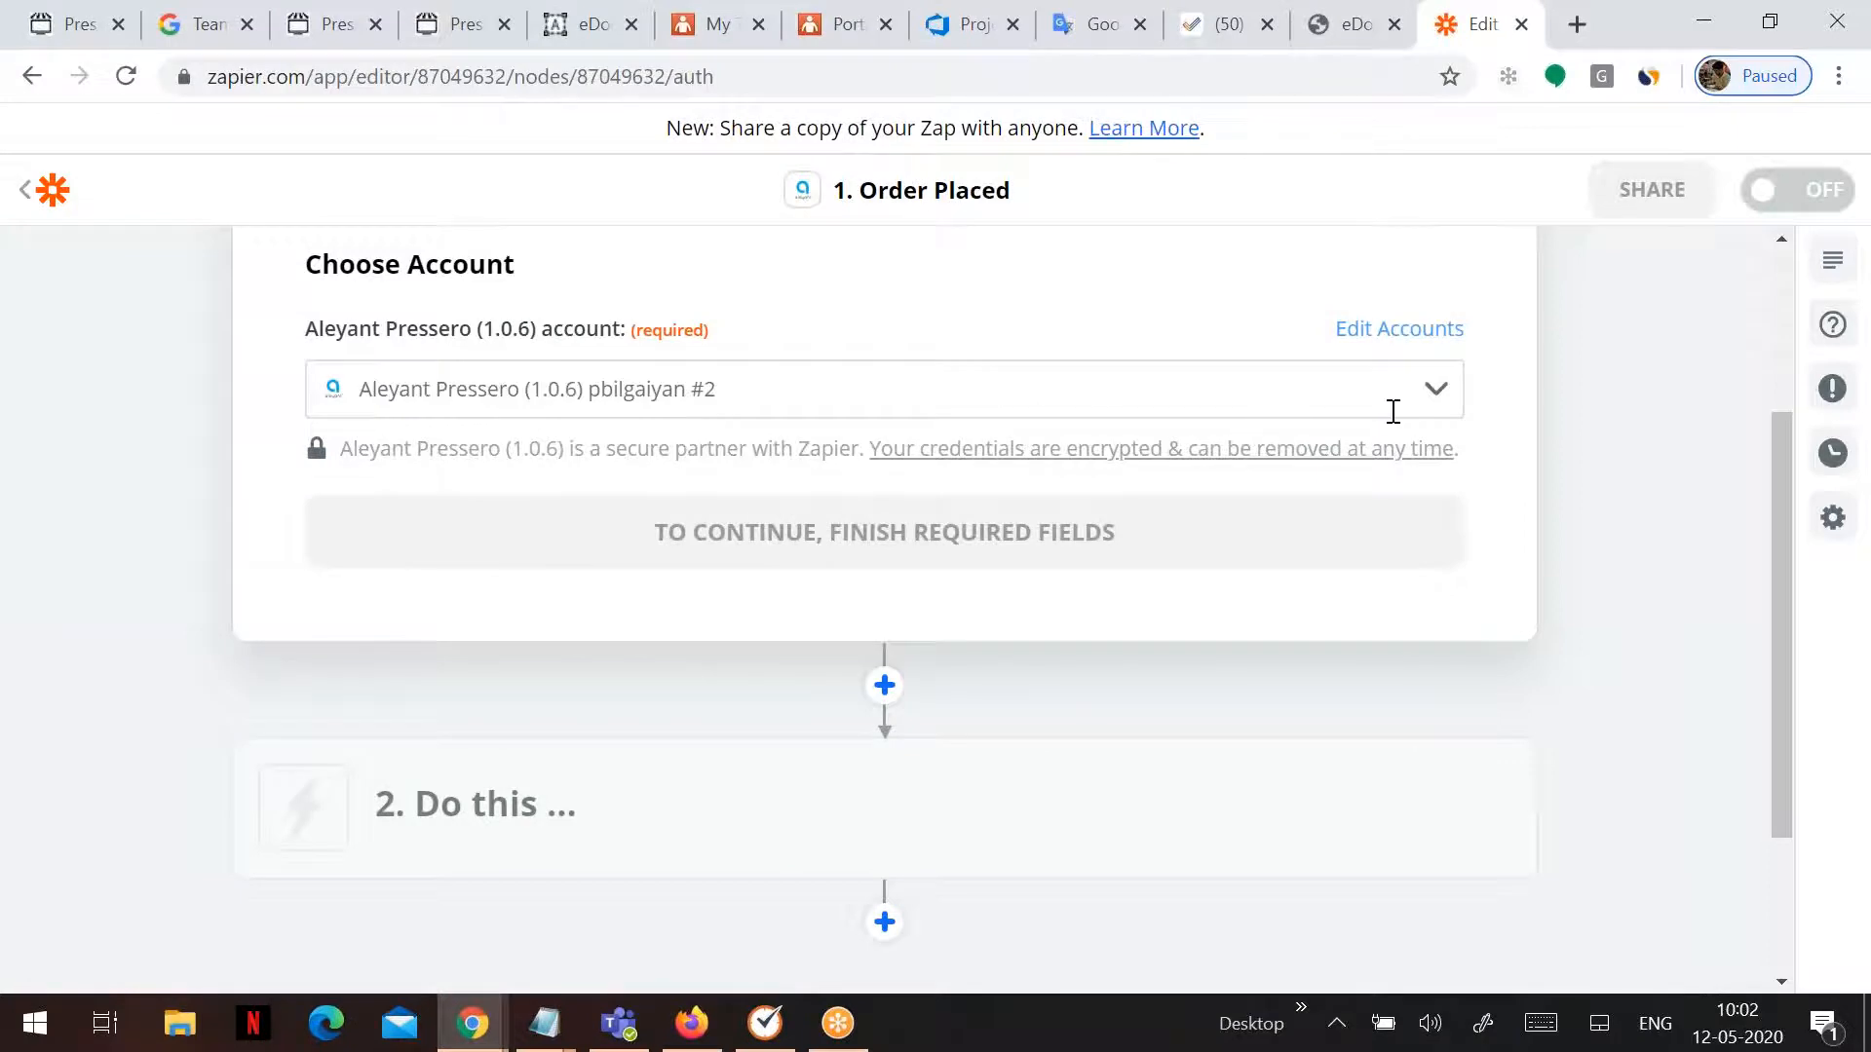
- Copy the Pressero storefront's web address from its browser tab
left_click(835, 561)
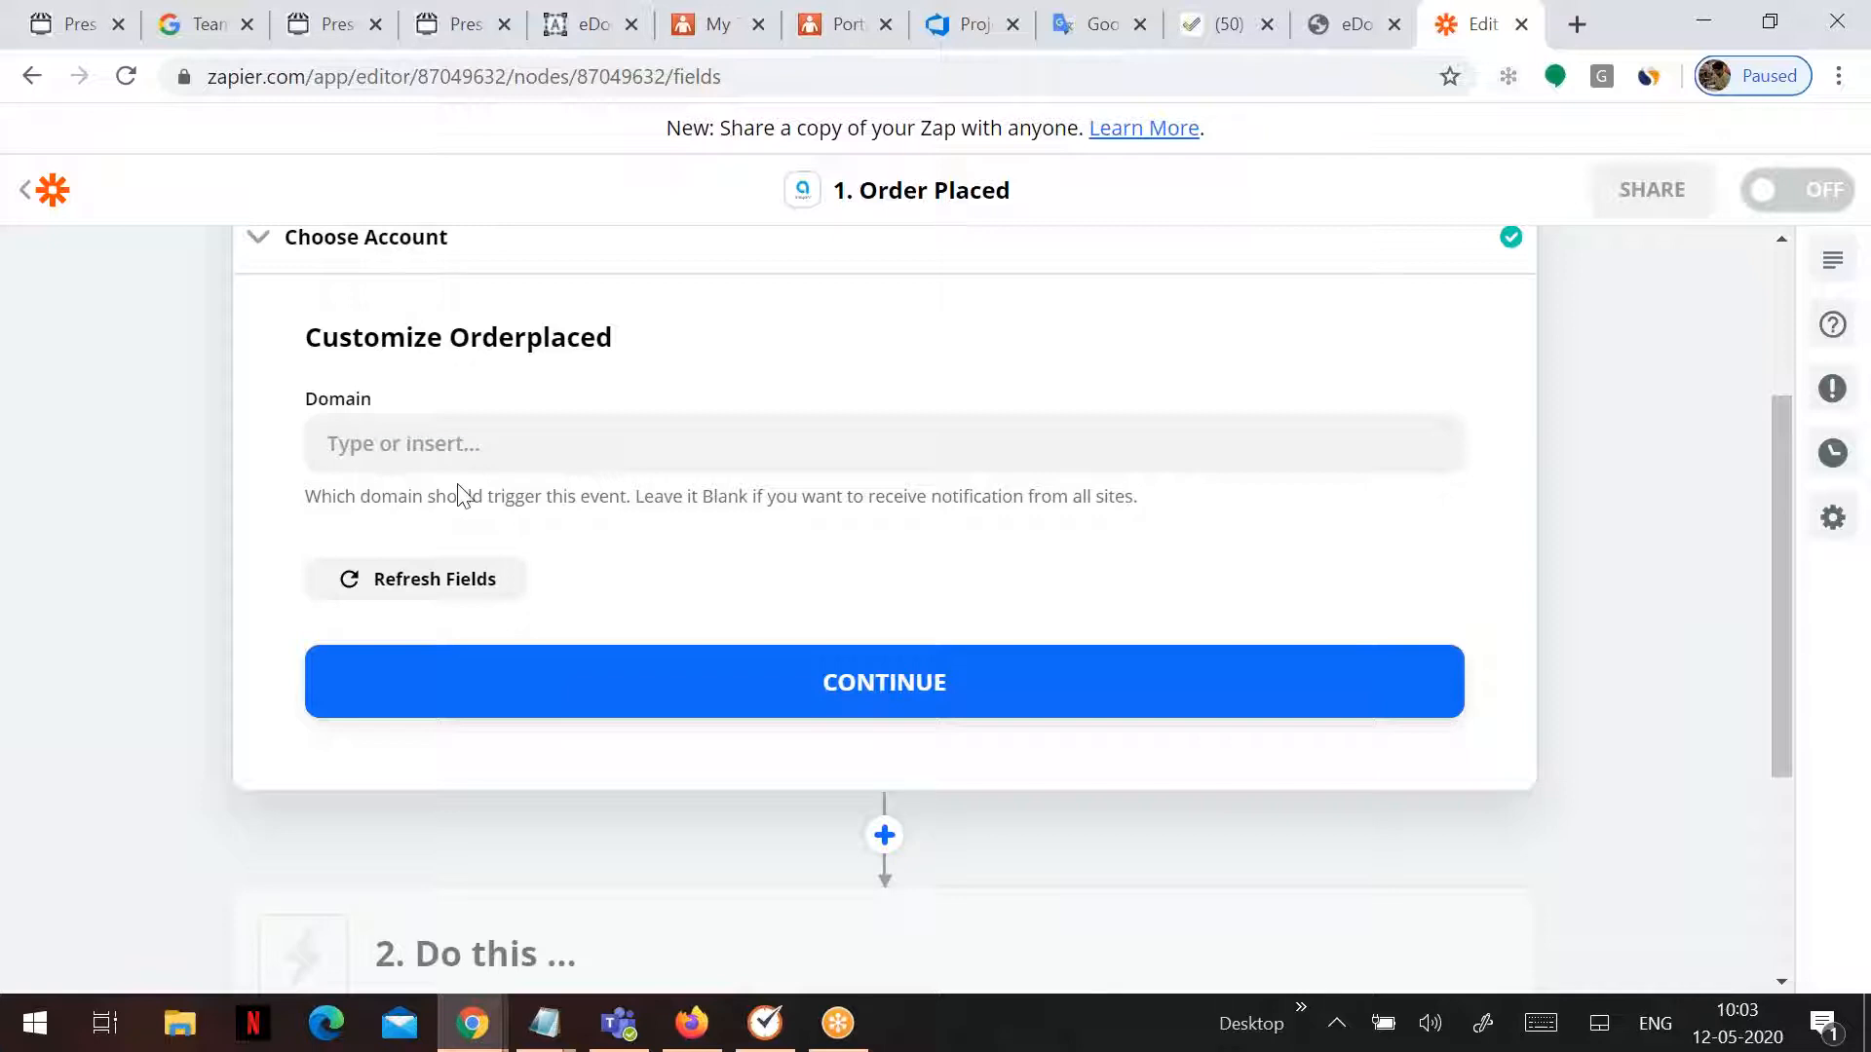
left_click(208, 19)
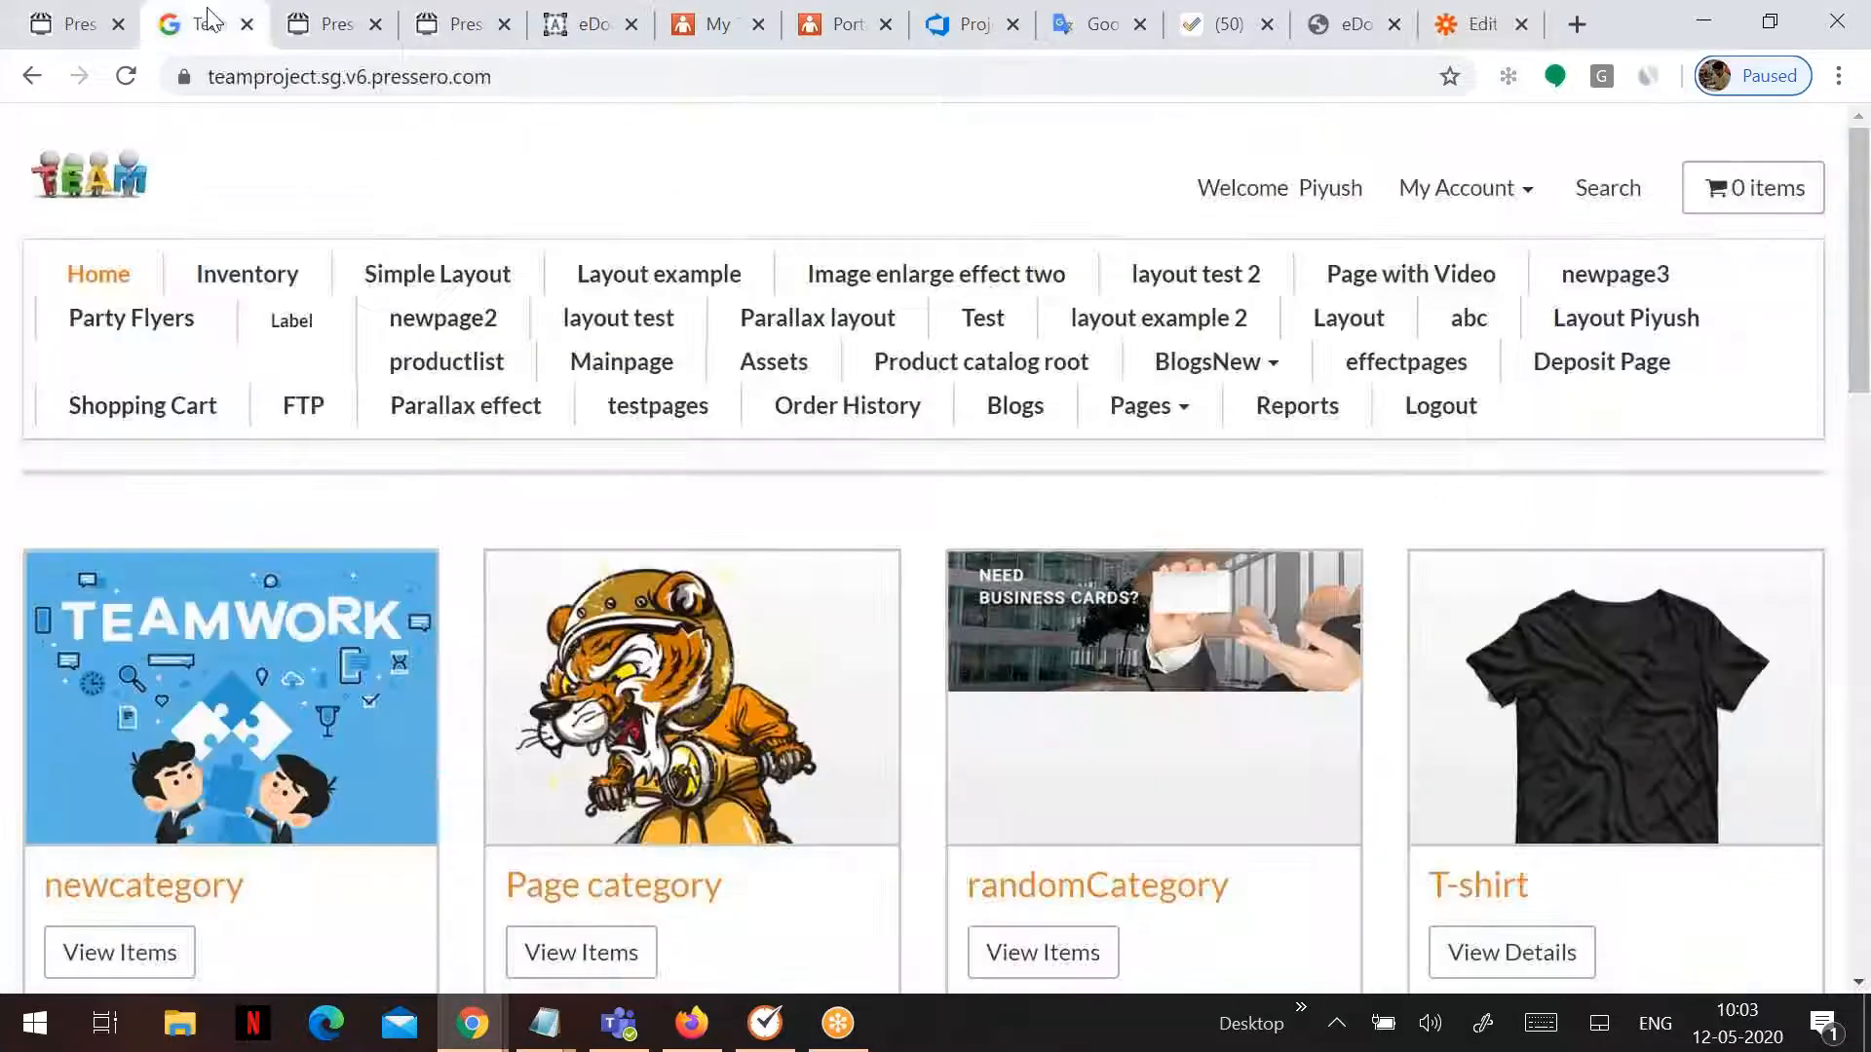
left_click(526, 78)
key("ctrl+c")
left_click(1481, 23)
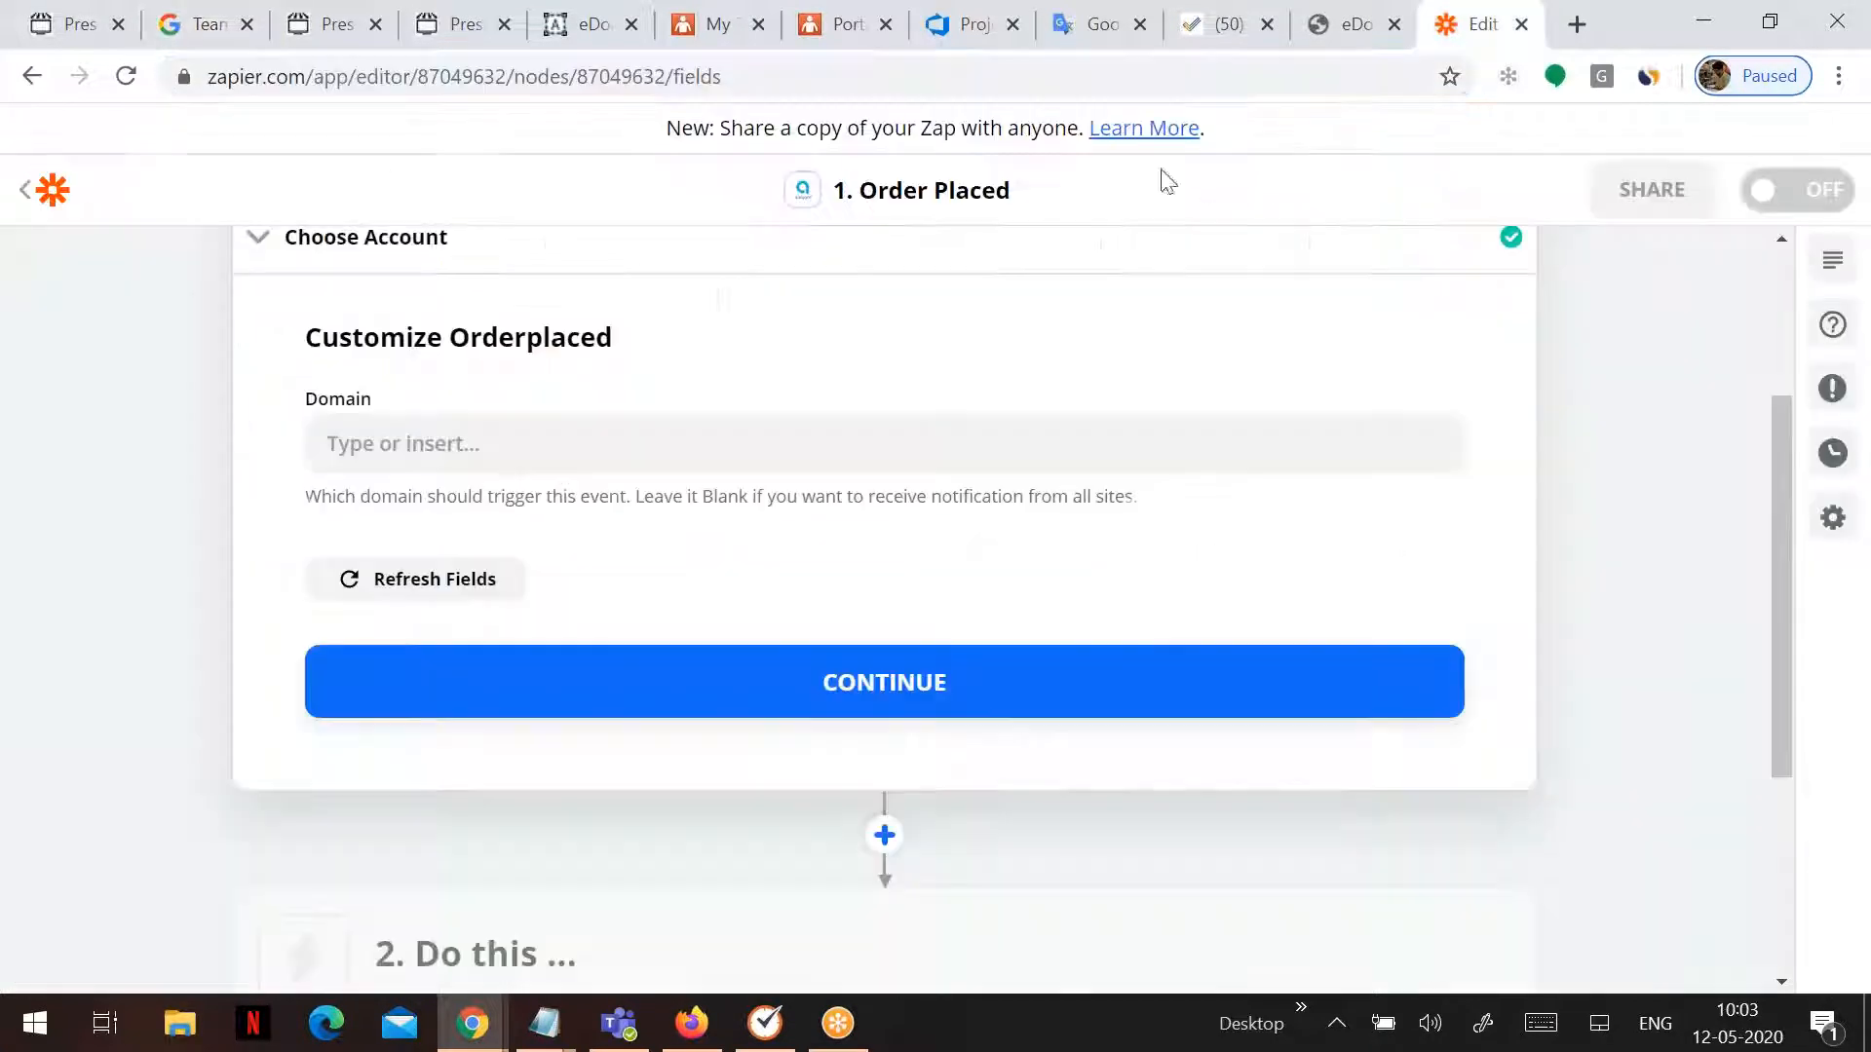
left_click(447, 451)
key("ctrl+v")
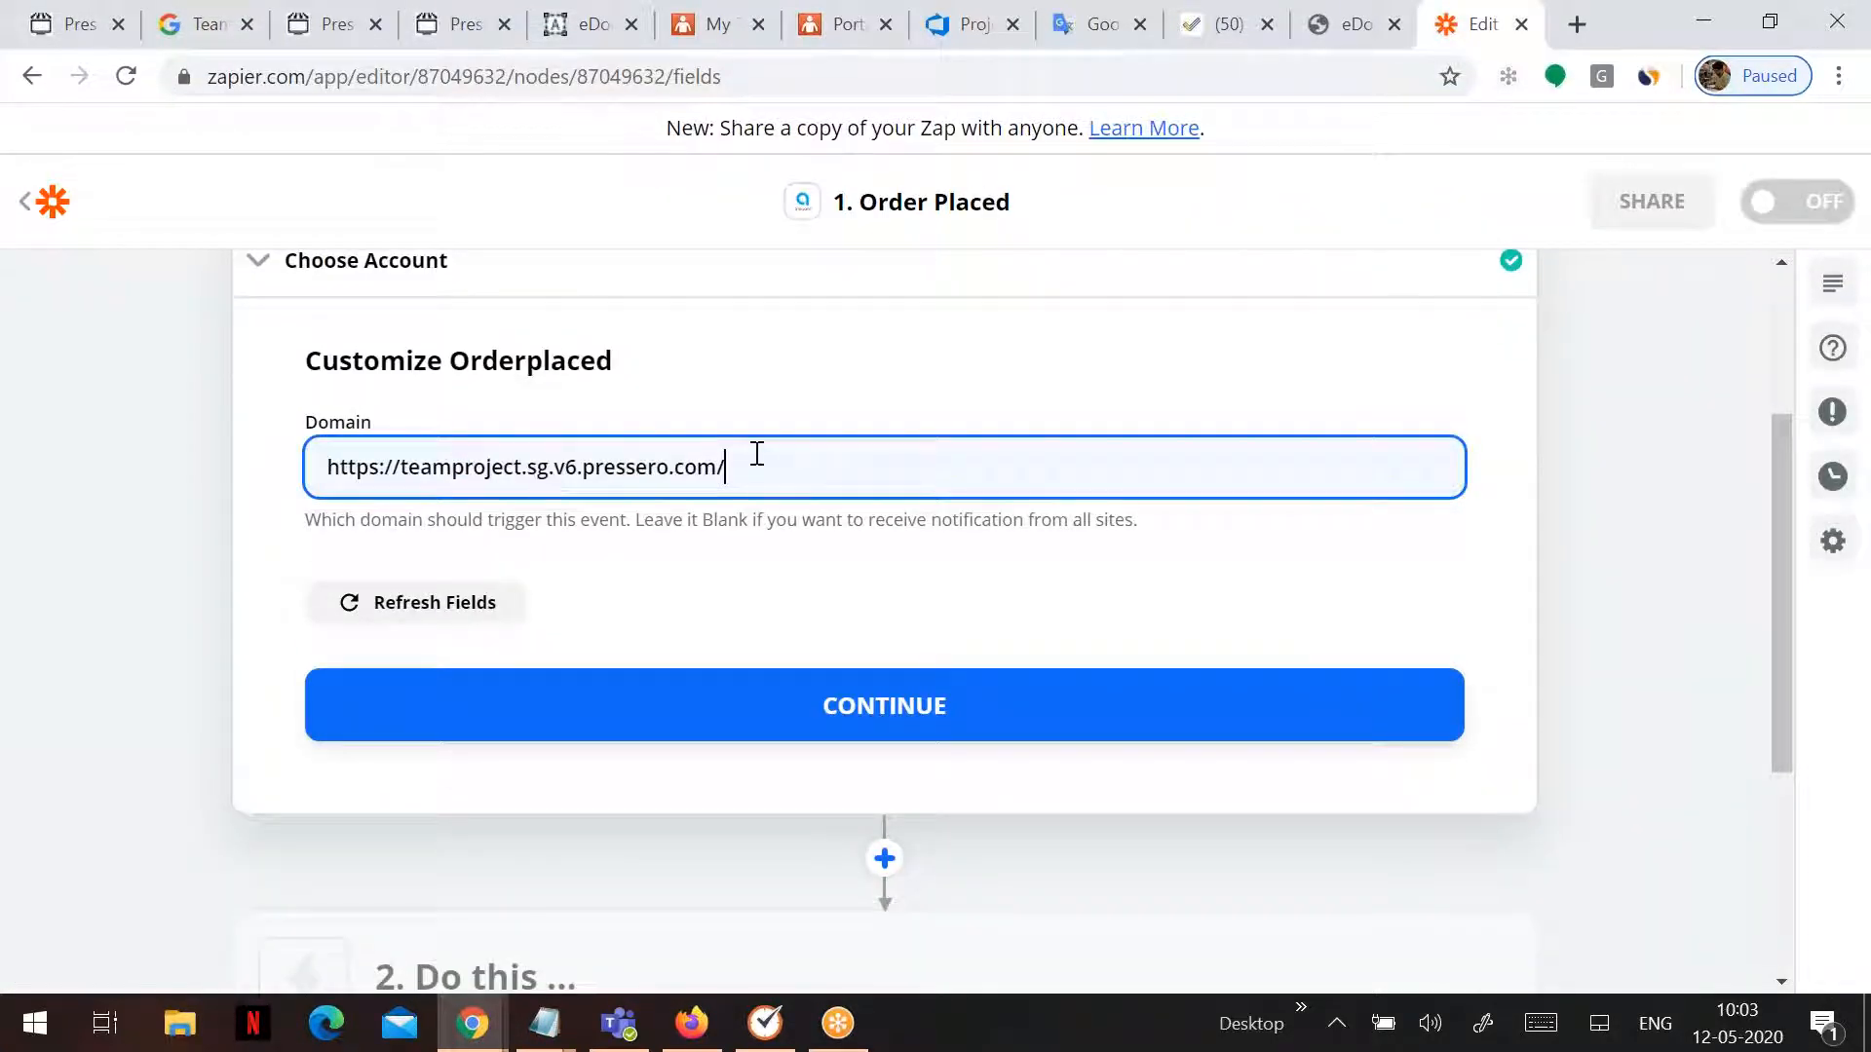
key("BackSpace")
left_click(401, 468)
key("BackSpace")
key("BackSpace")
key("BackSpace")
key("BackSpace")
key("BackSpace")
key("BackSpace")
key("BackSpace")
key("BackSpace")
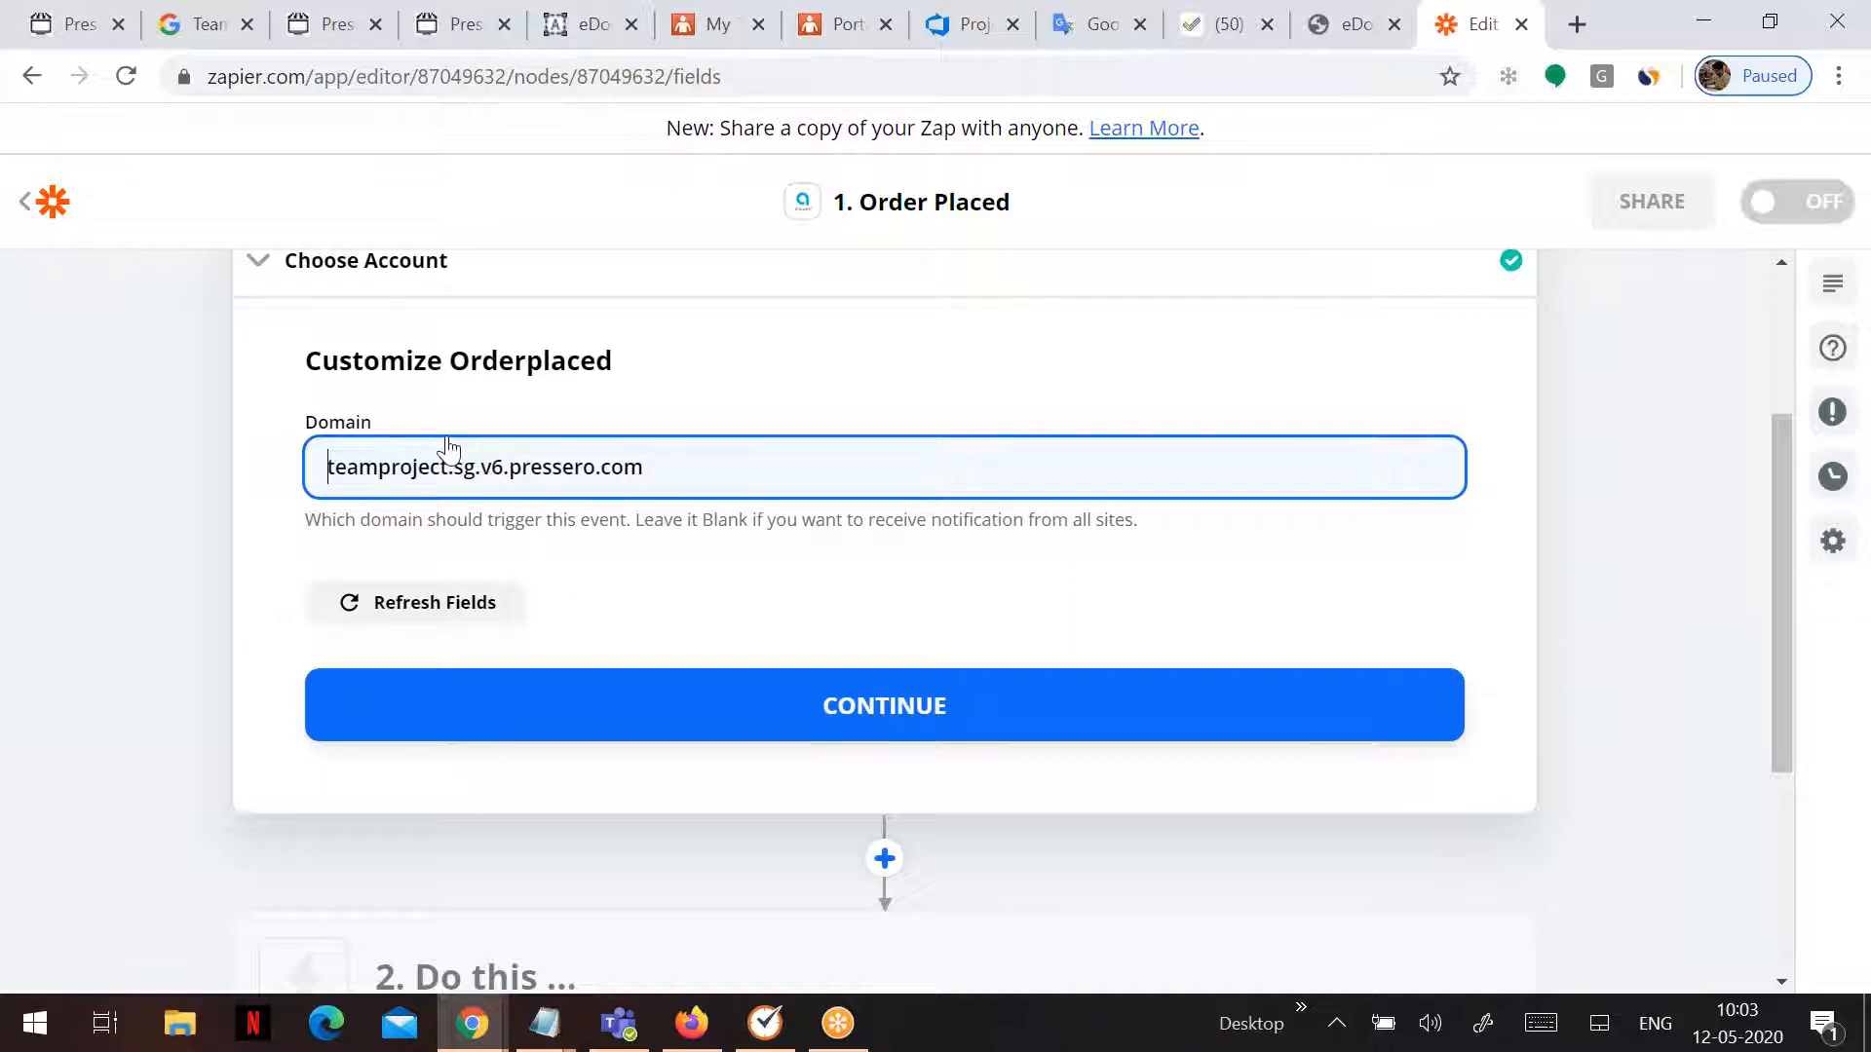
left_click(850, 738)
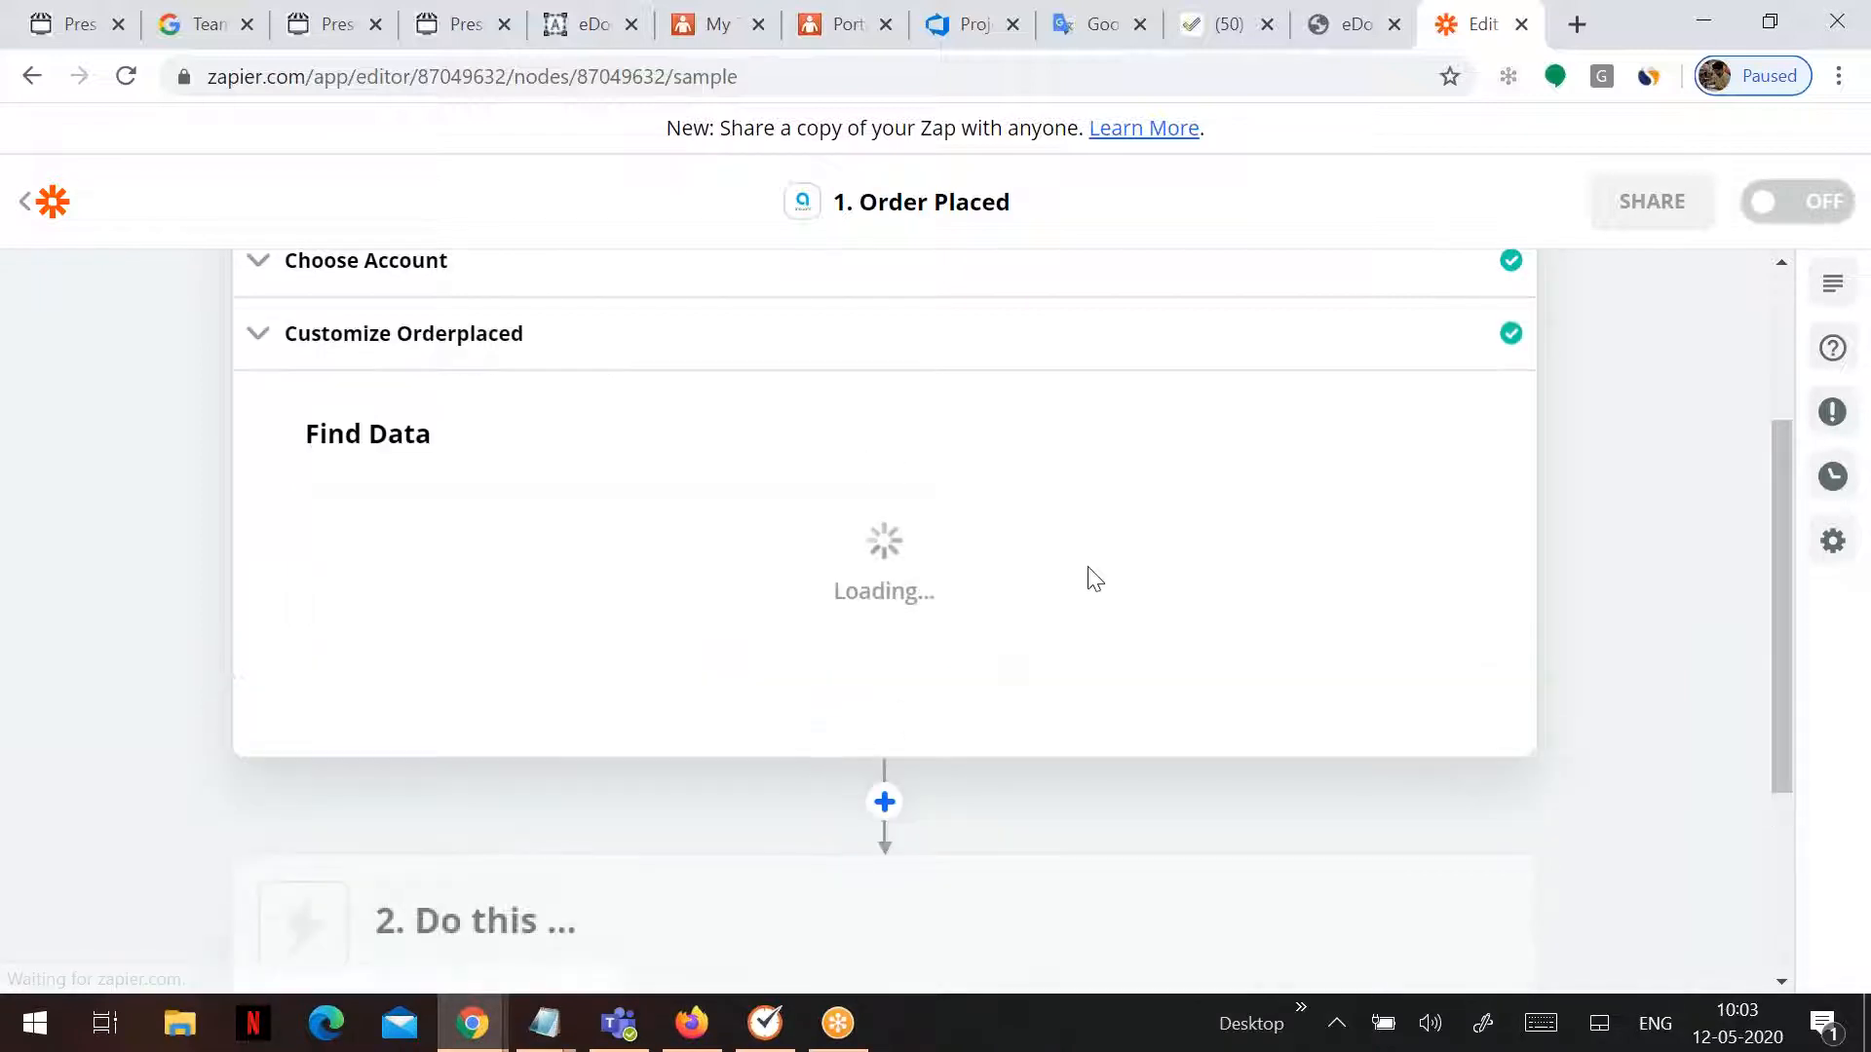
- Test the trigger and review the sample Order Placed record, including Total 56.65
left_click(956, 738)
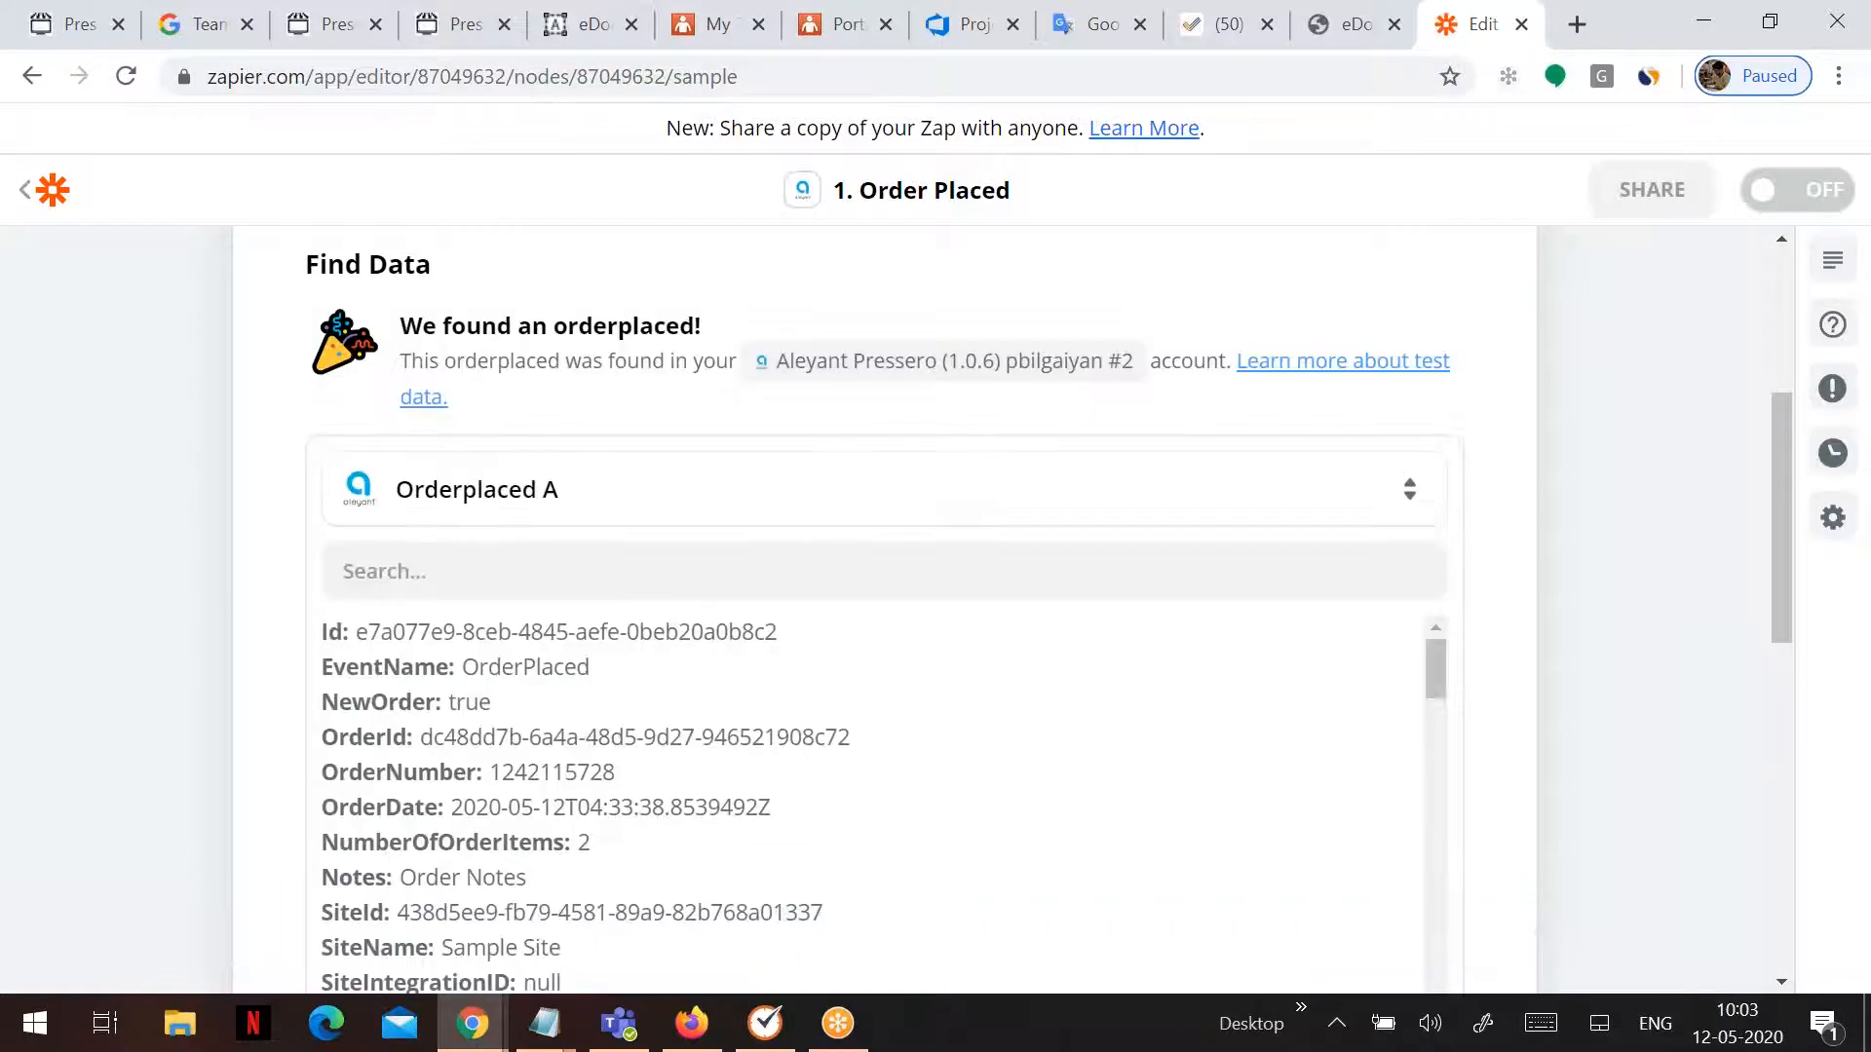
scroll(1102, 569, "down", 5)
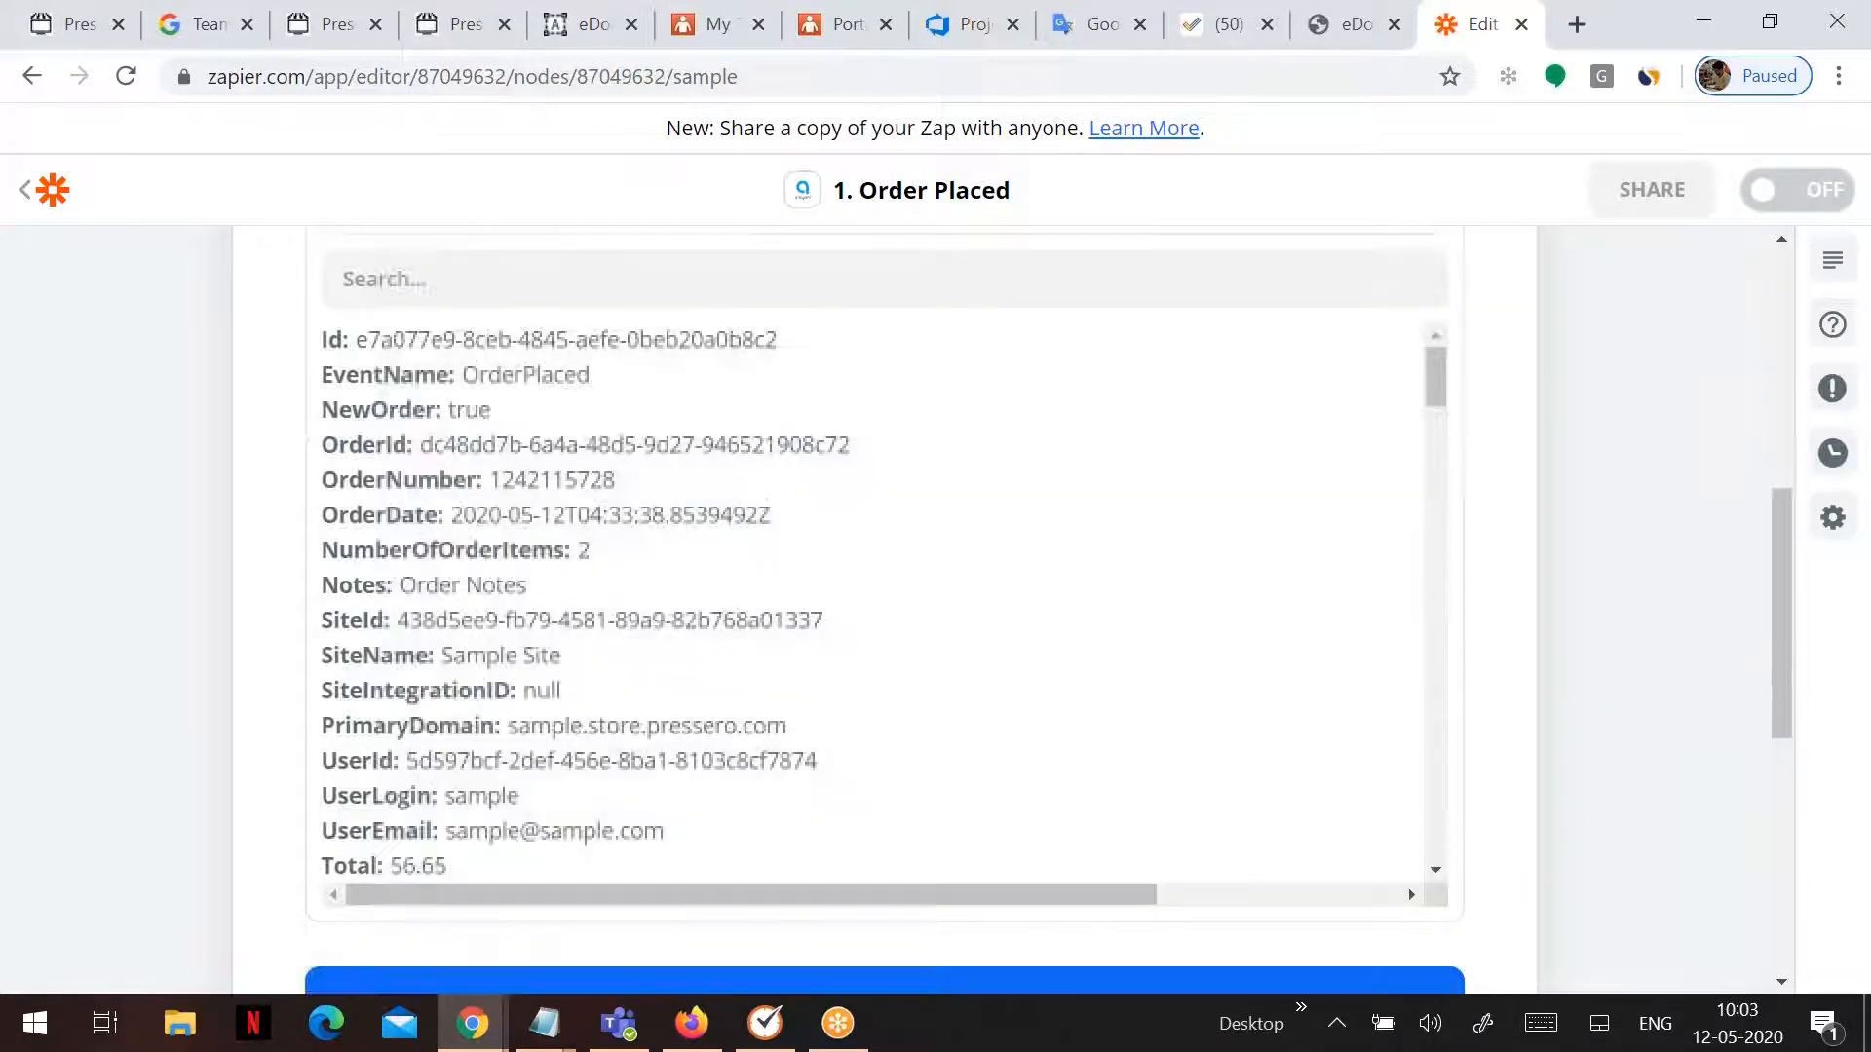
scroll(1102, 569, "down", 2)
scroll(656, 609, "down", 15)
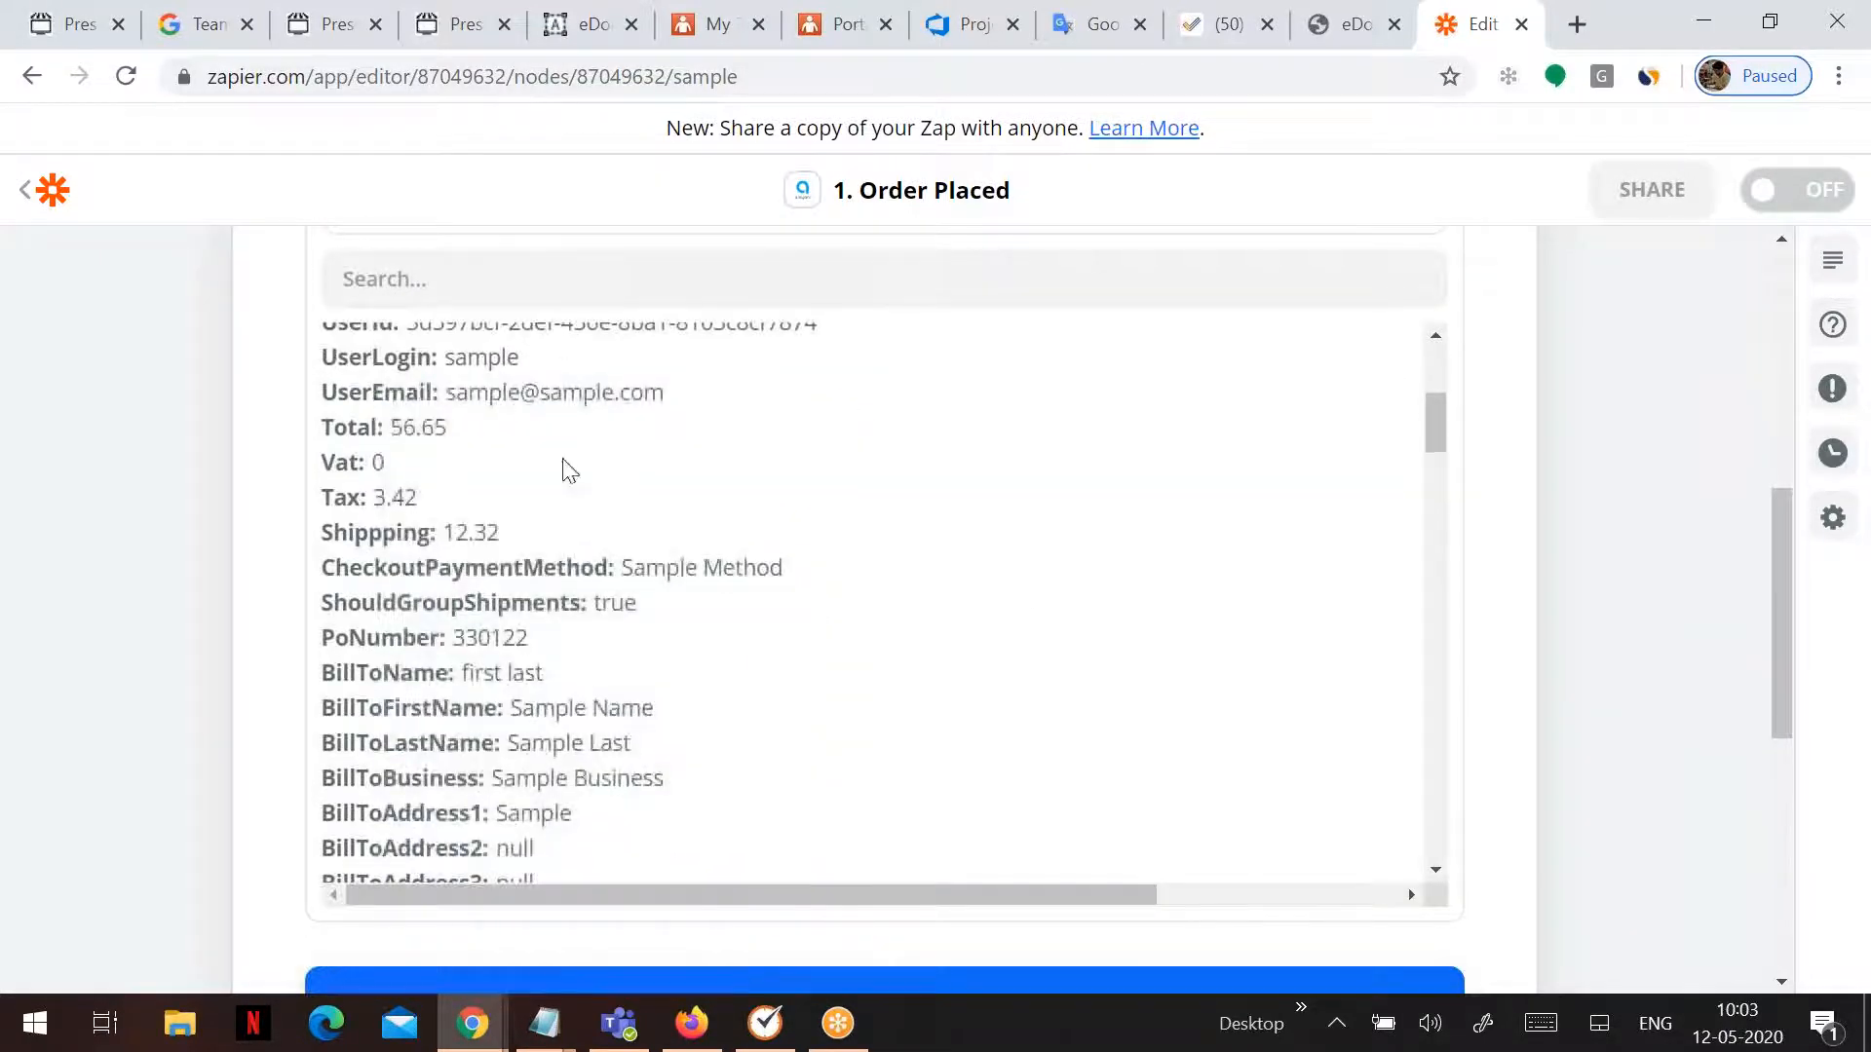
scroll(655, 612, "down", 3)
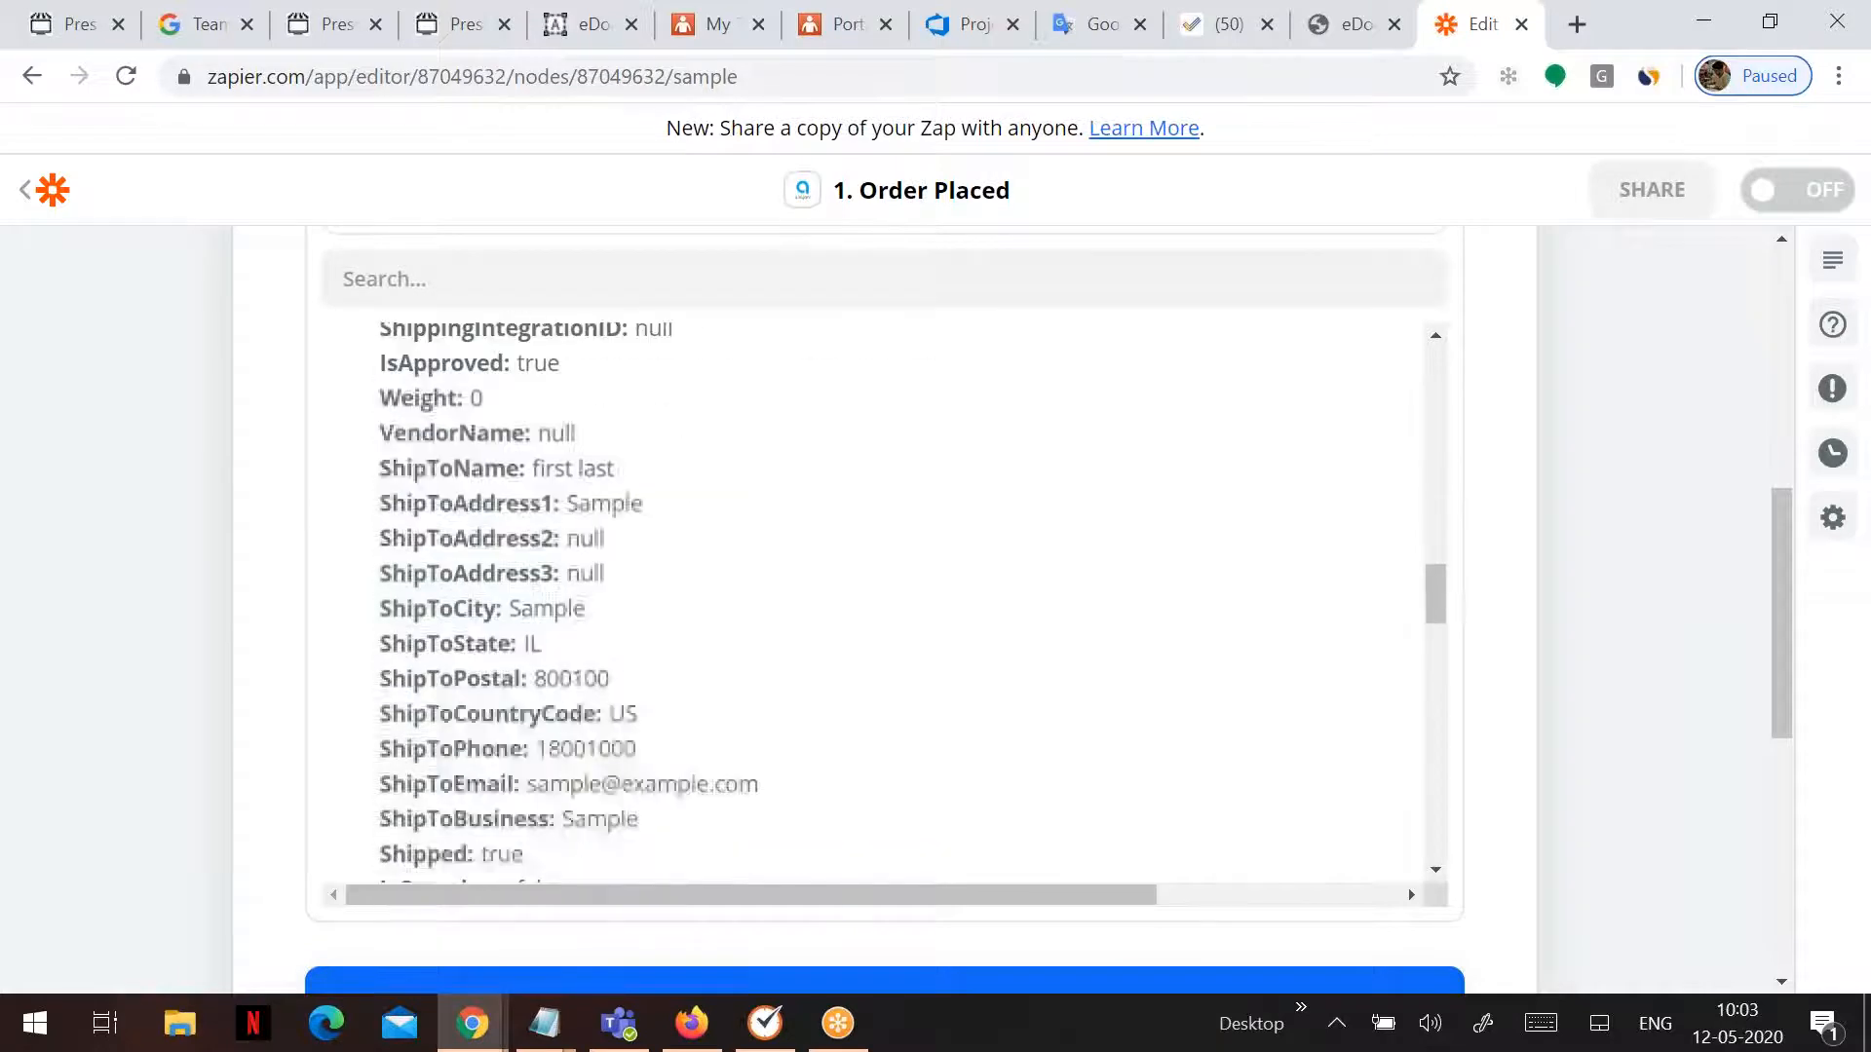
scroll(654, 614, "up", 15)
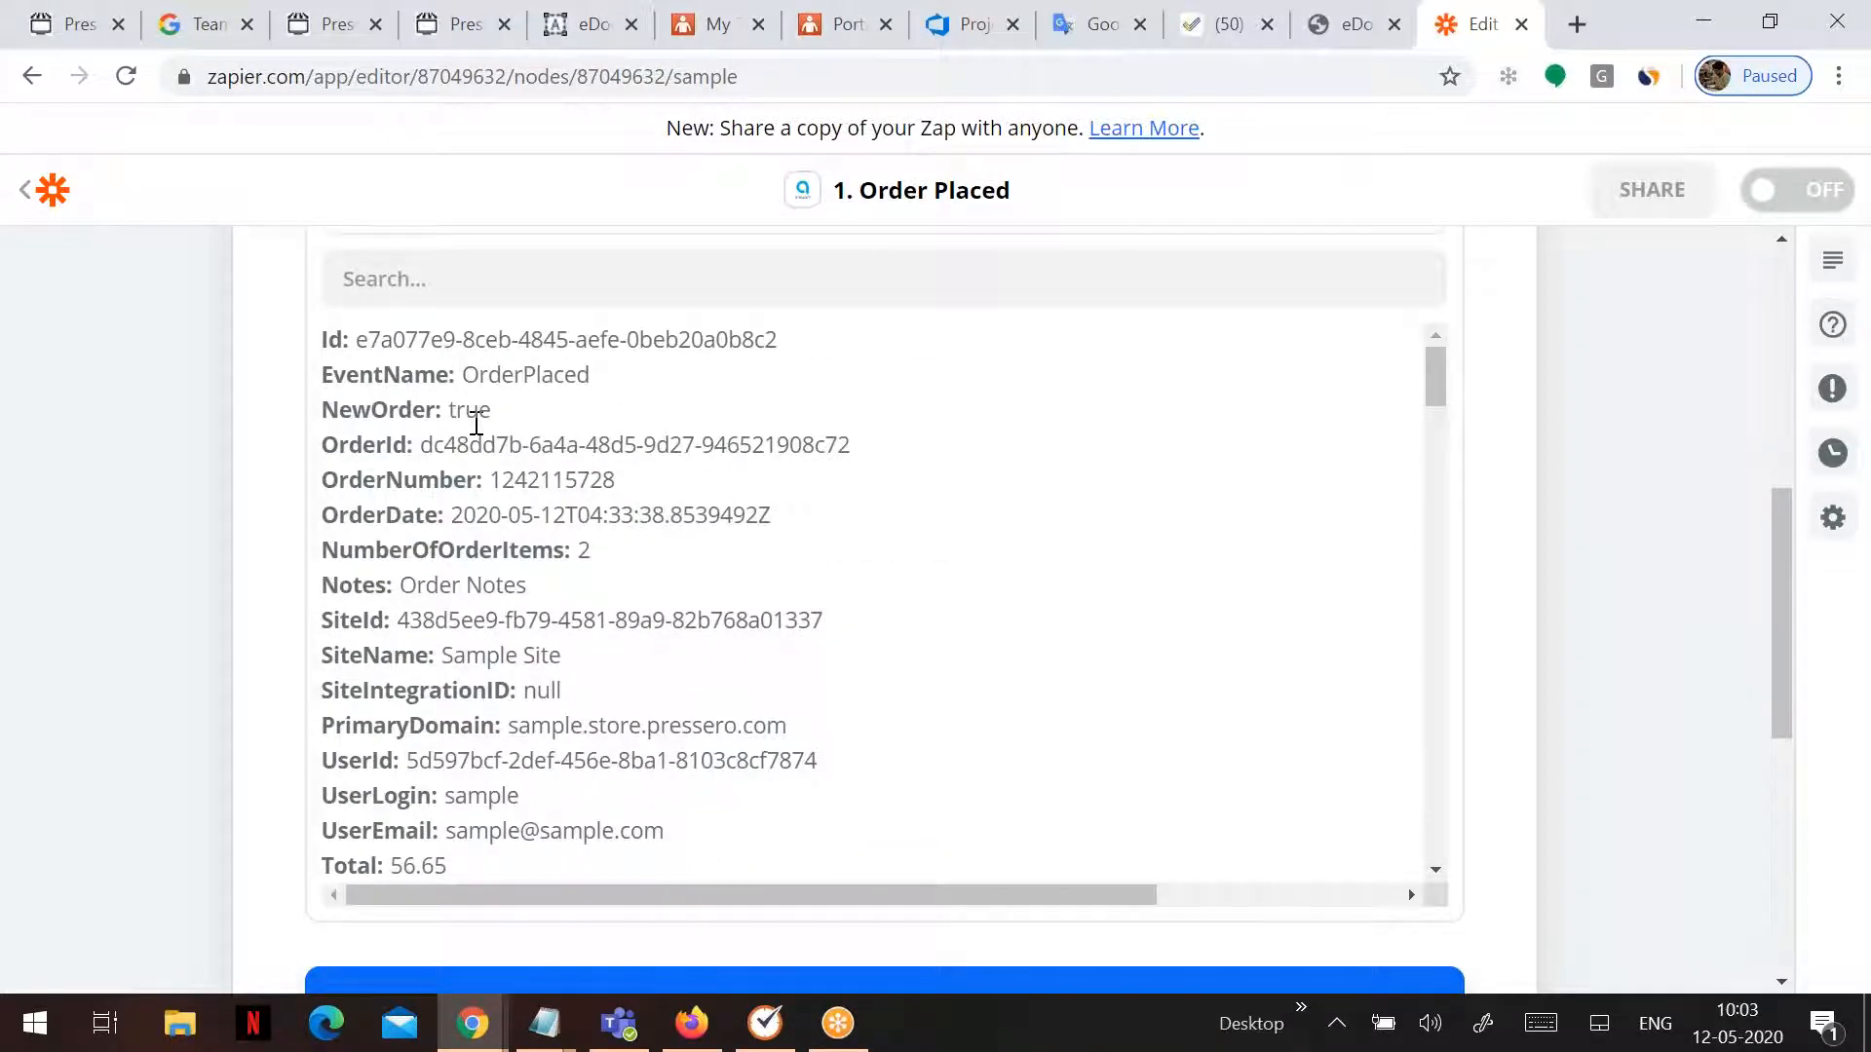
scroll(476, 424, "down", 12)
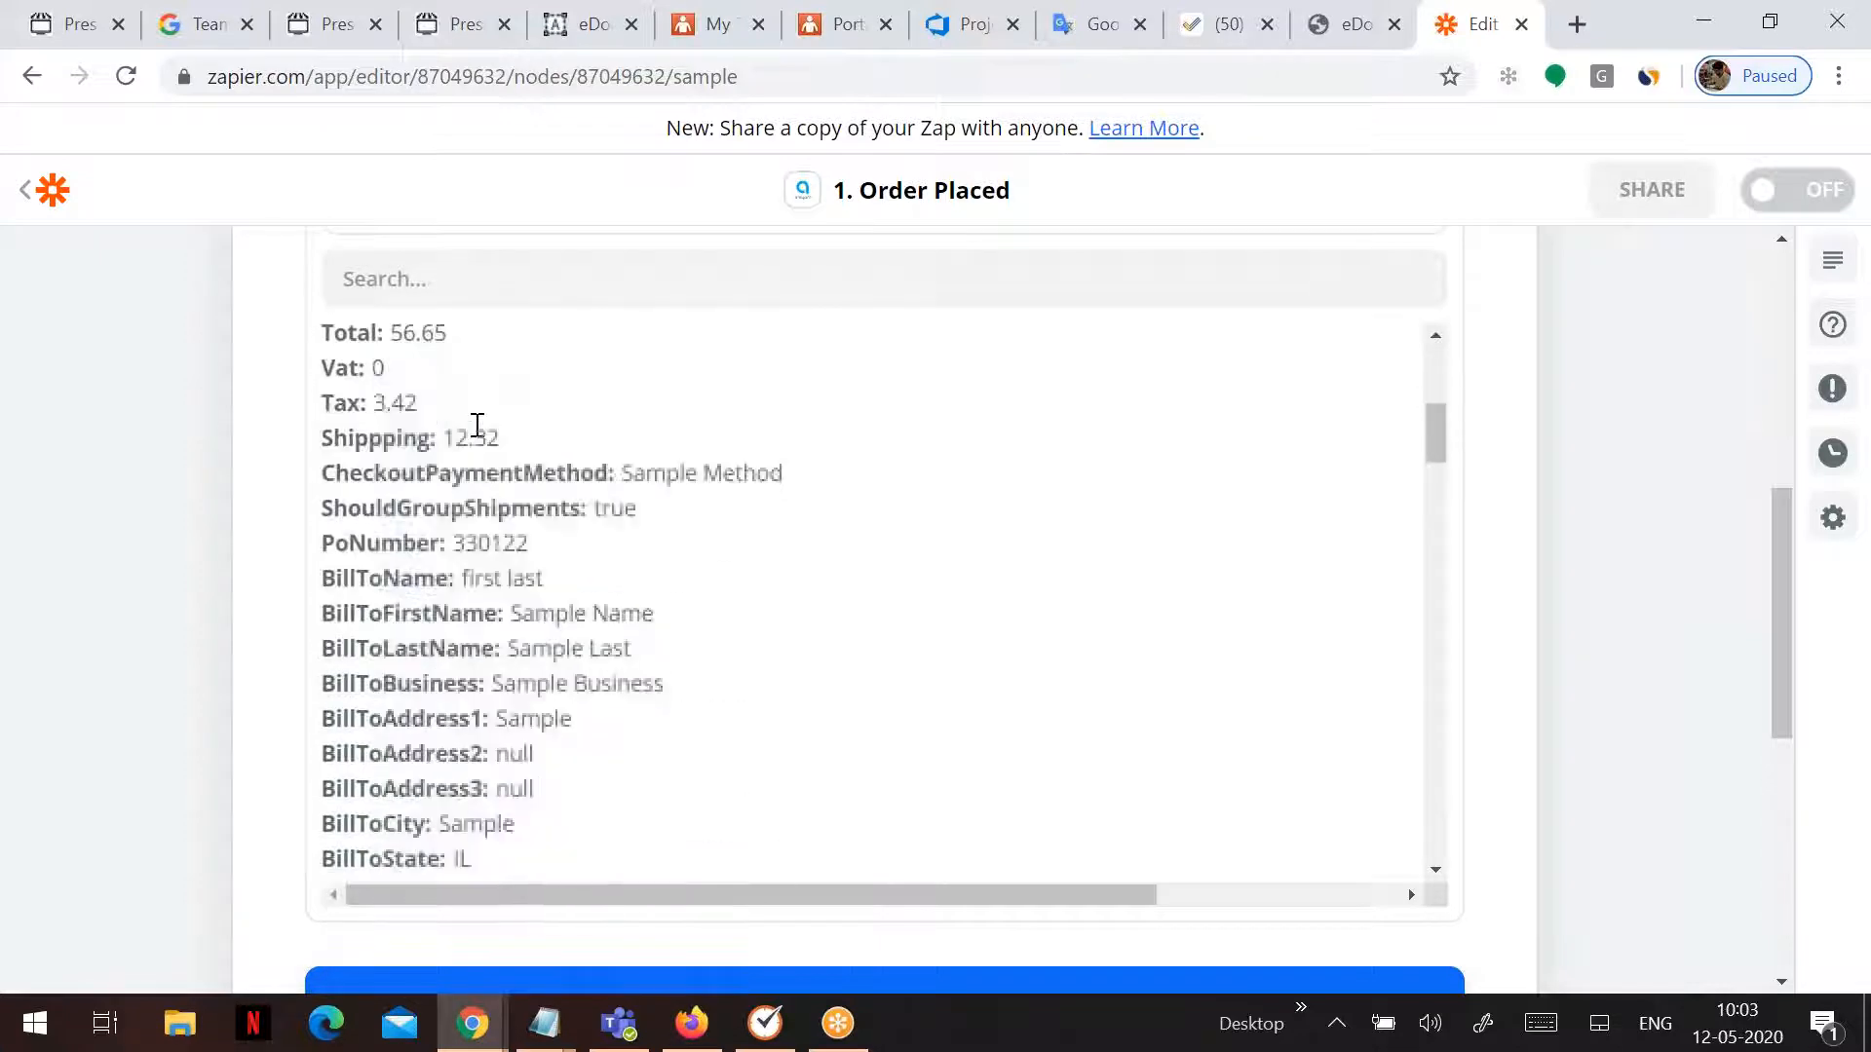
scroll(486, 453, "down", 8)
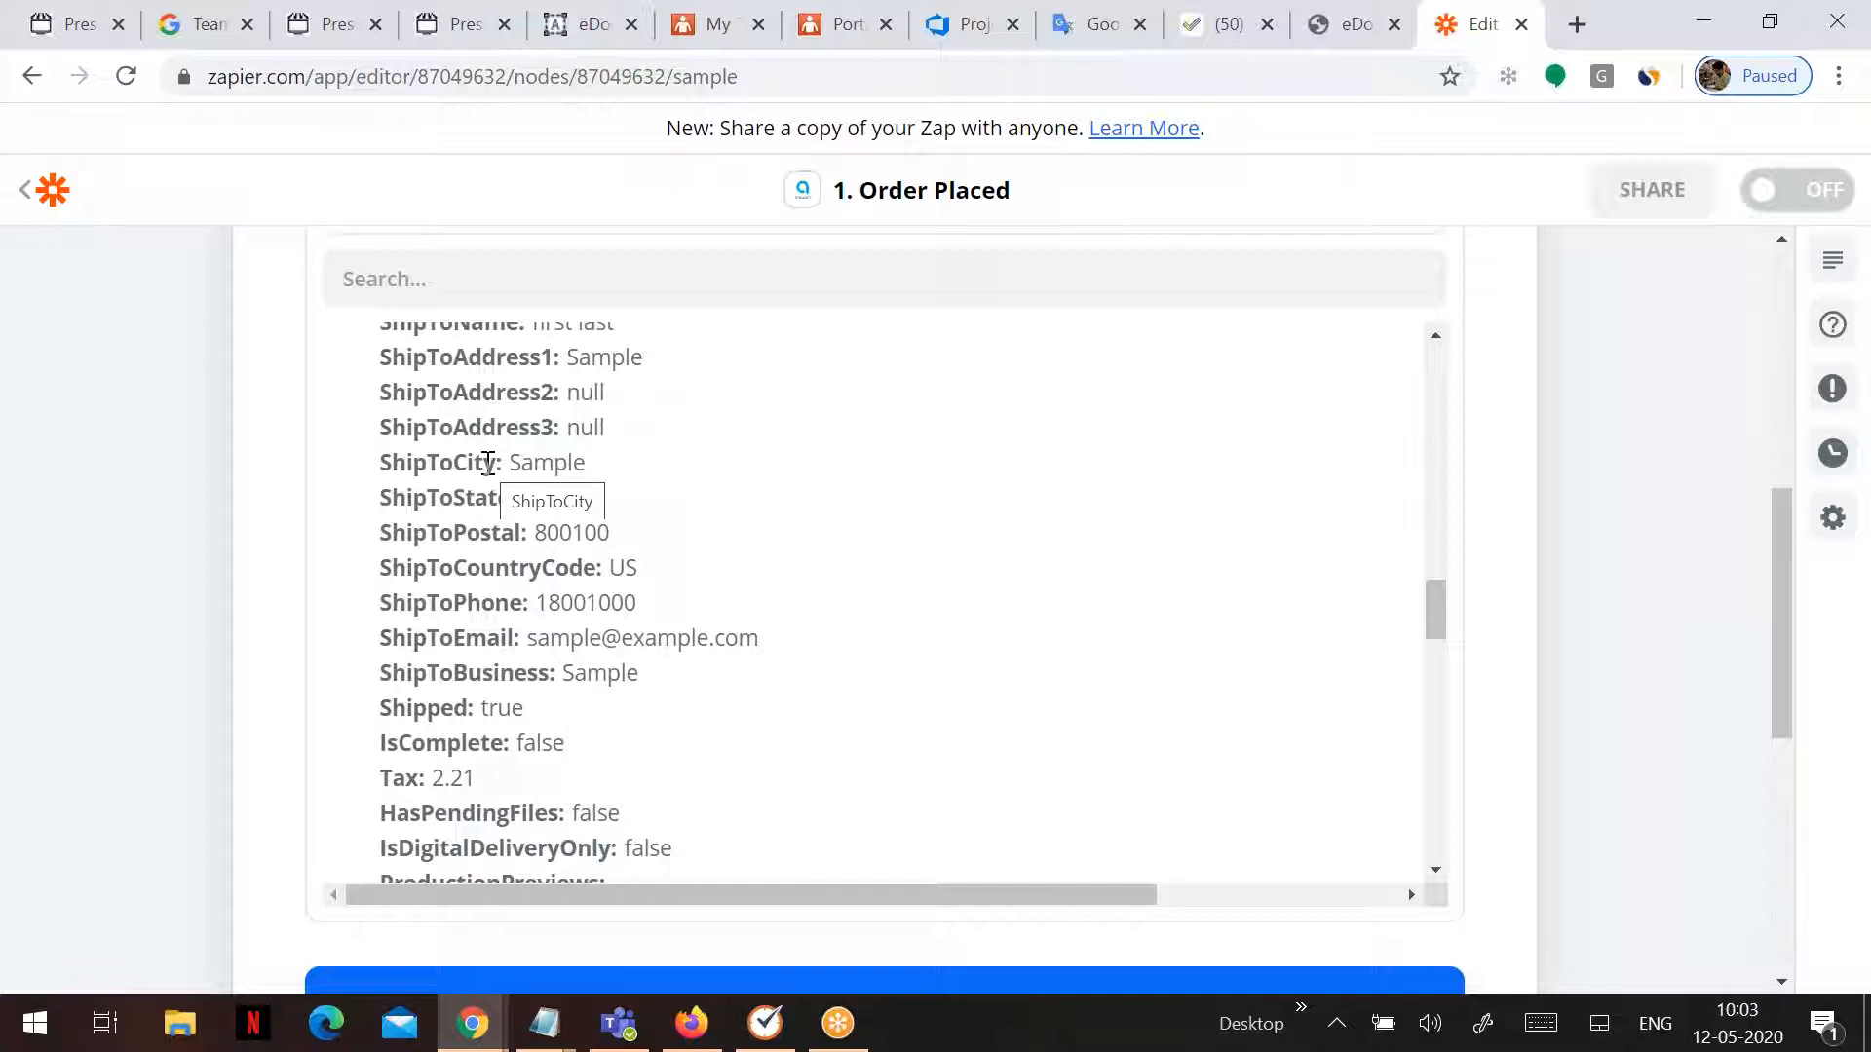
scroll(488, 462, "down", 15)
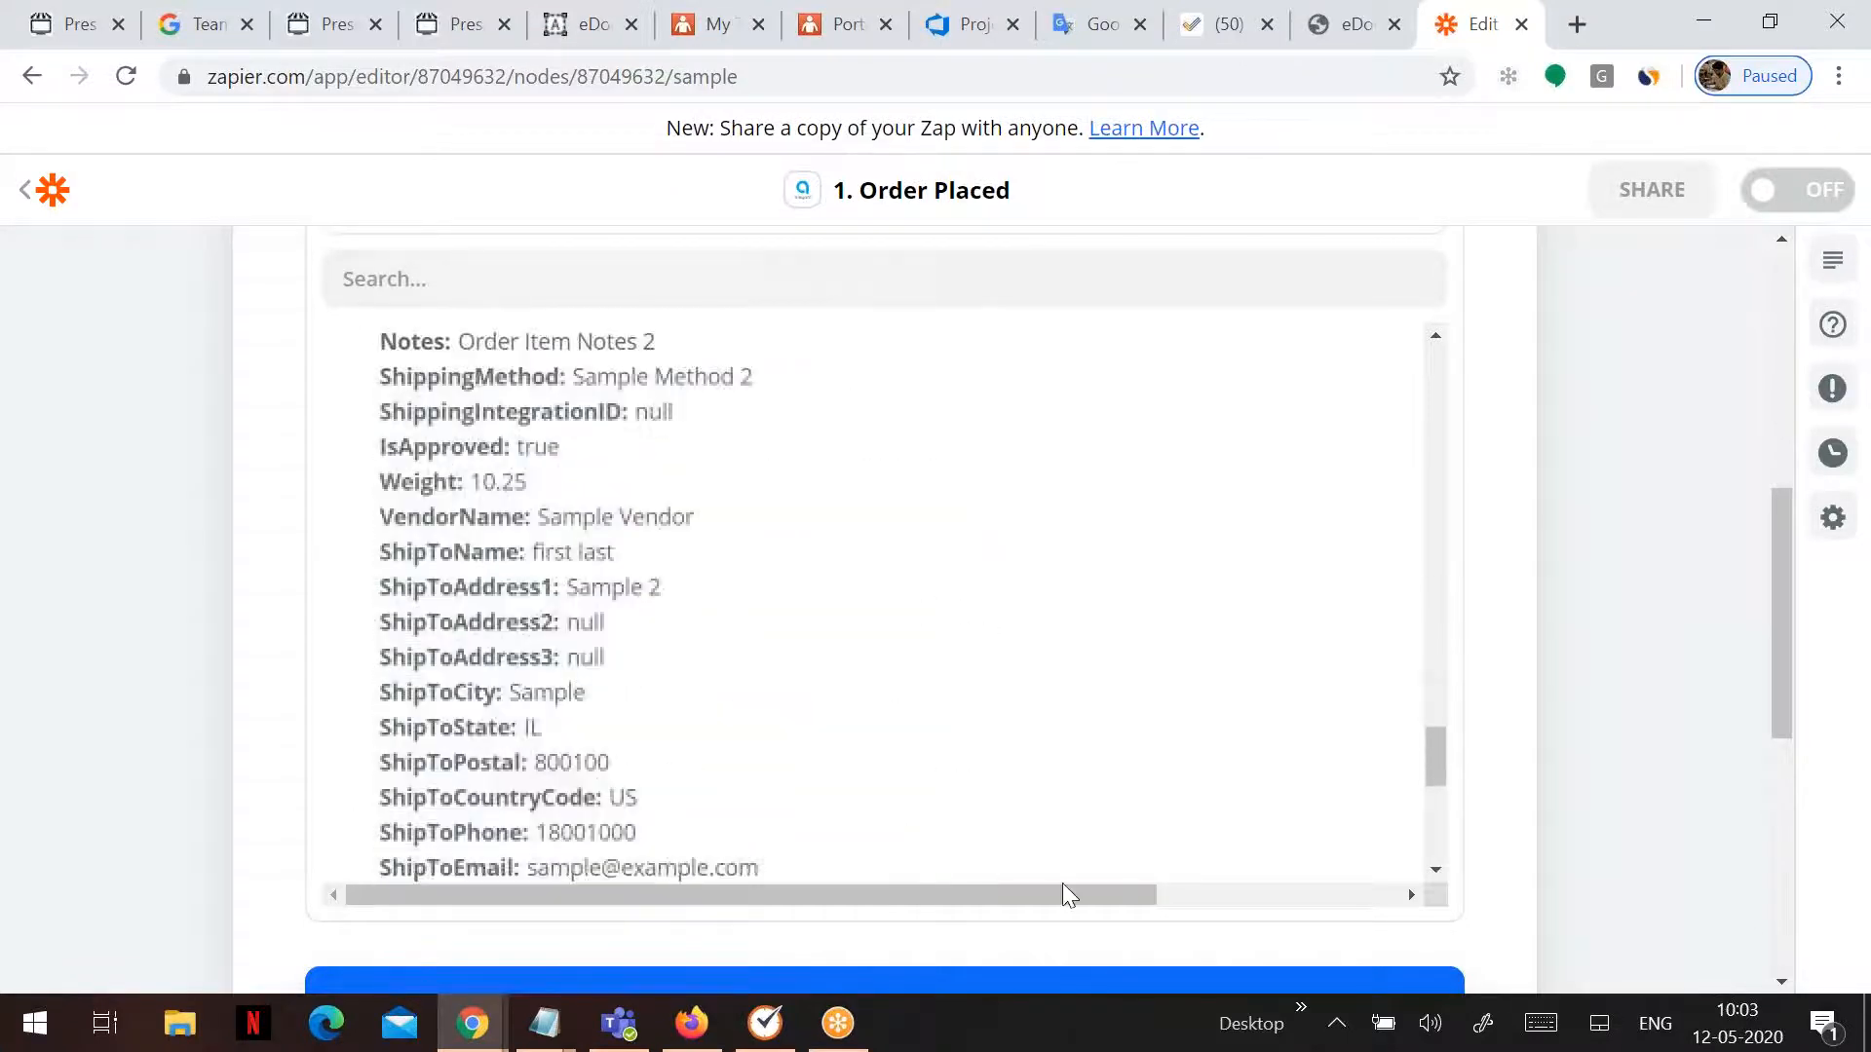
scroll(1483, 806, "down", 4)
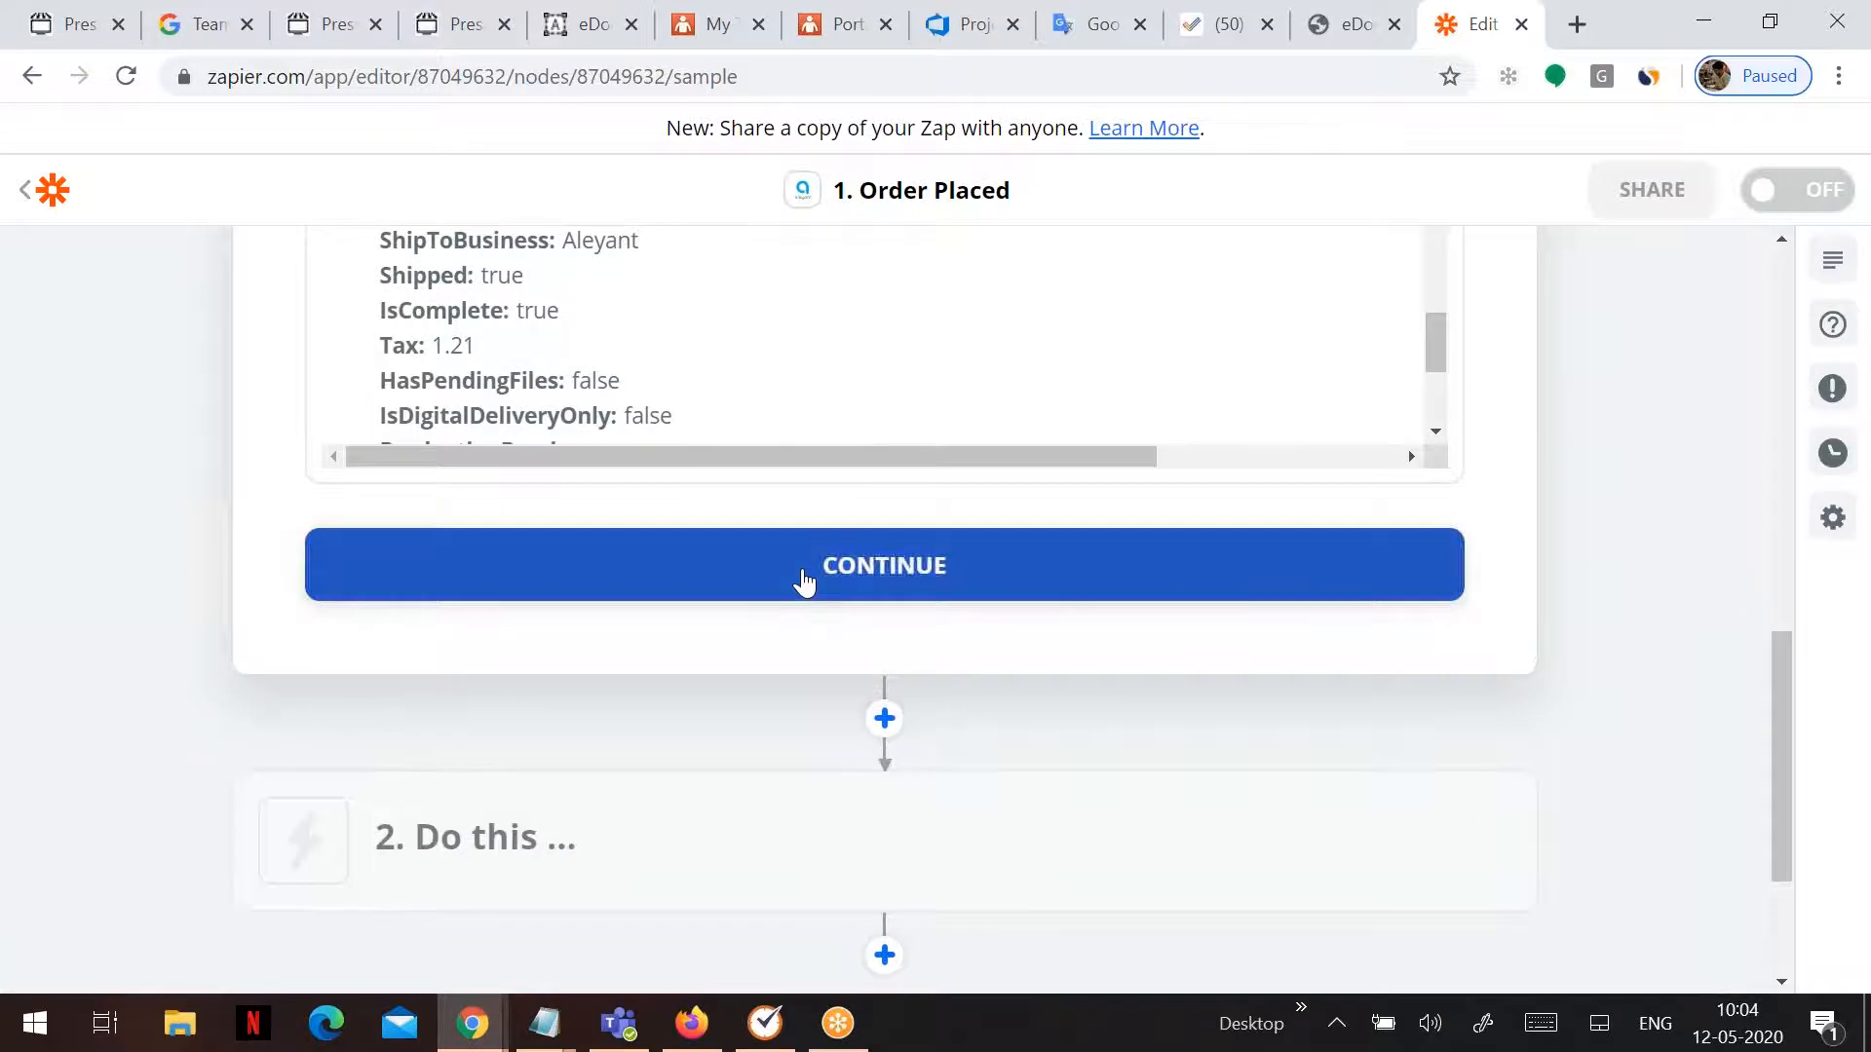
left_click(805, 583)
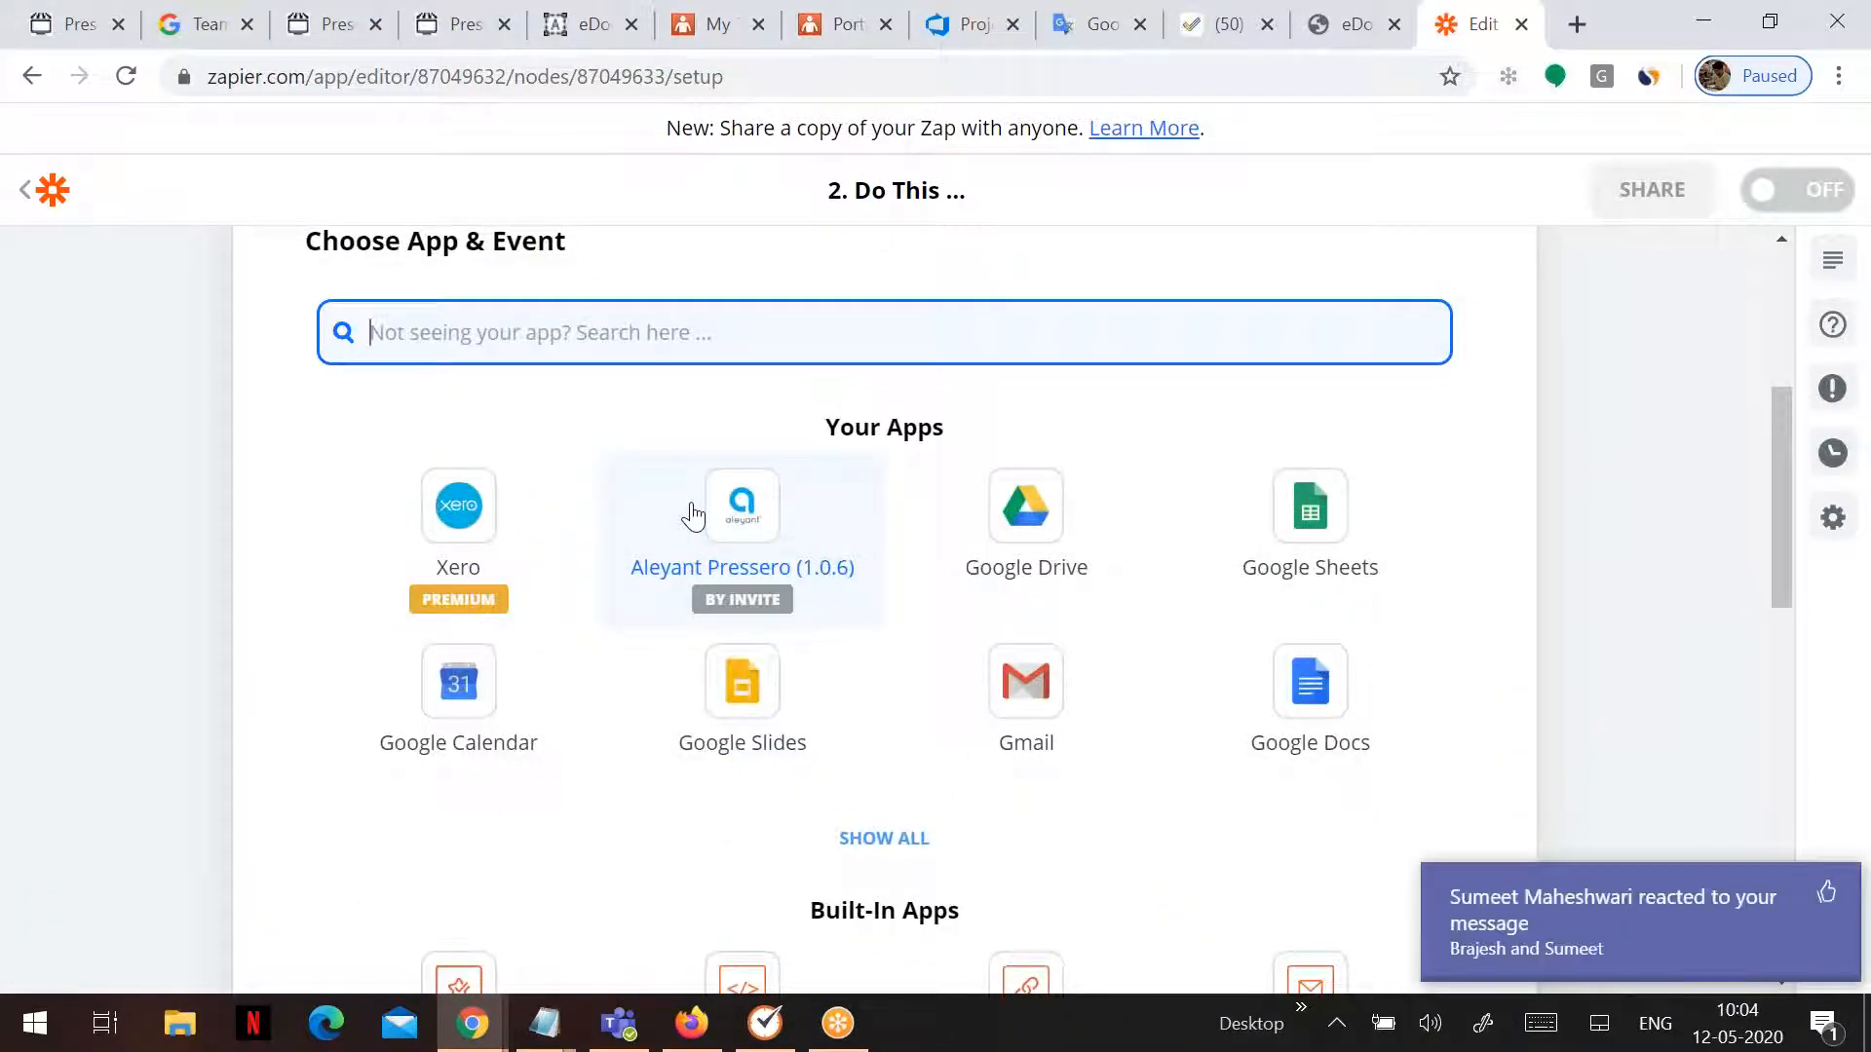
- Choose Xero with the Create Sales Invoice event as the action
left_click(1825, 895)
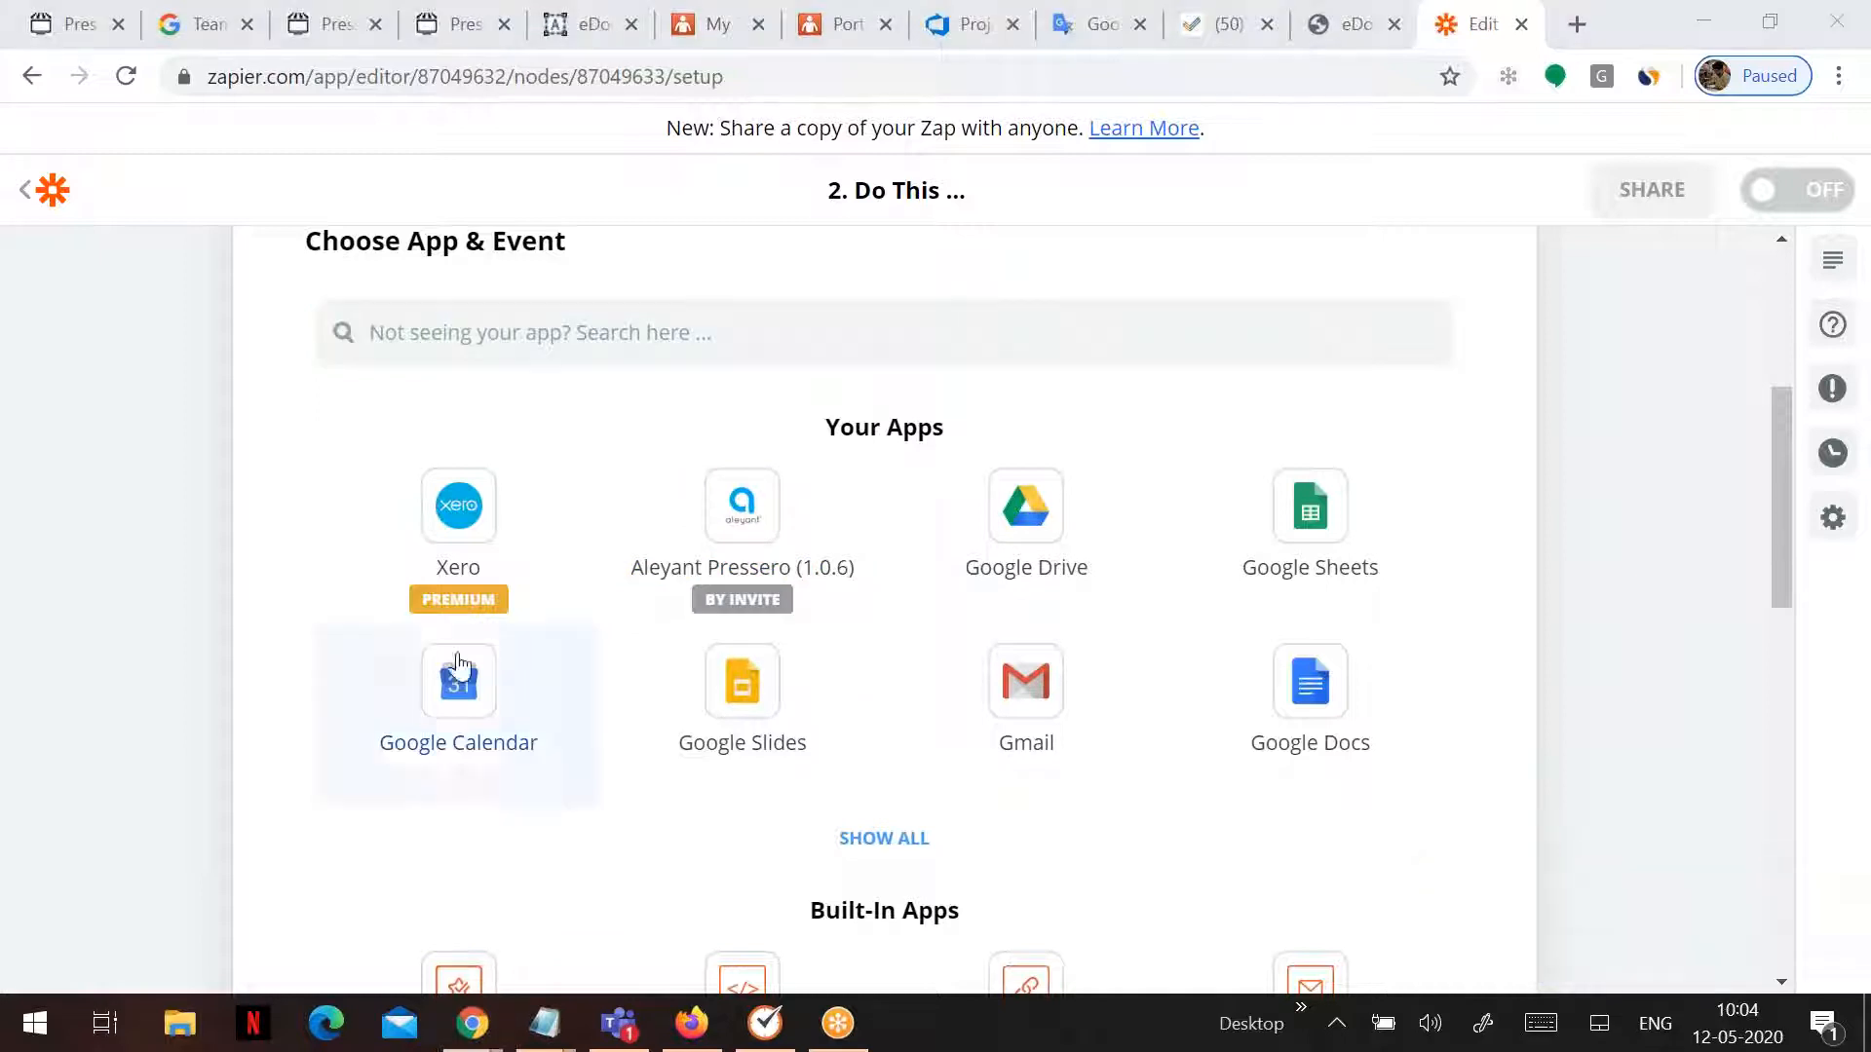
left_click(413, 585)
left_click(1423, 509)
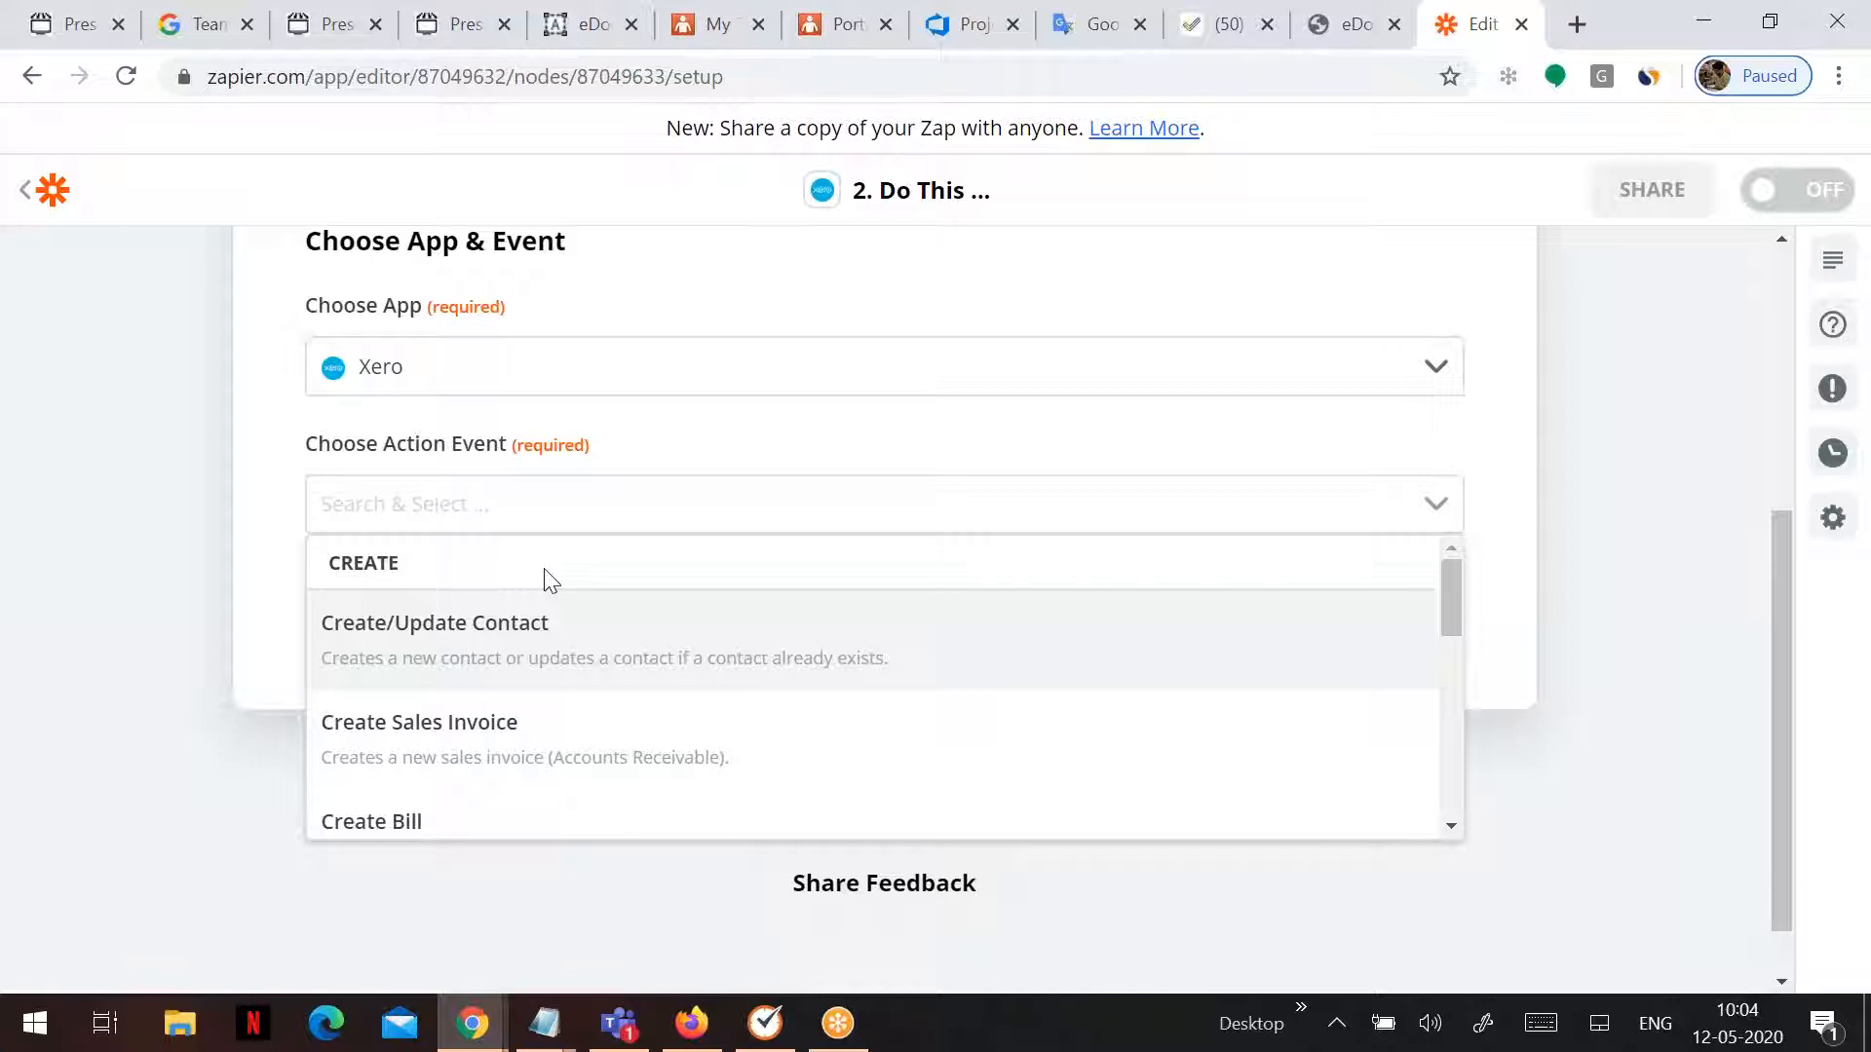
left_click(530, 742)
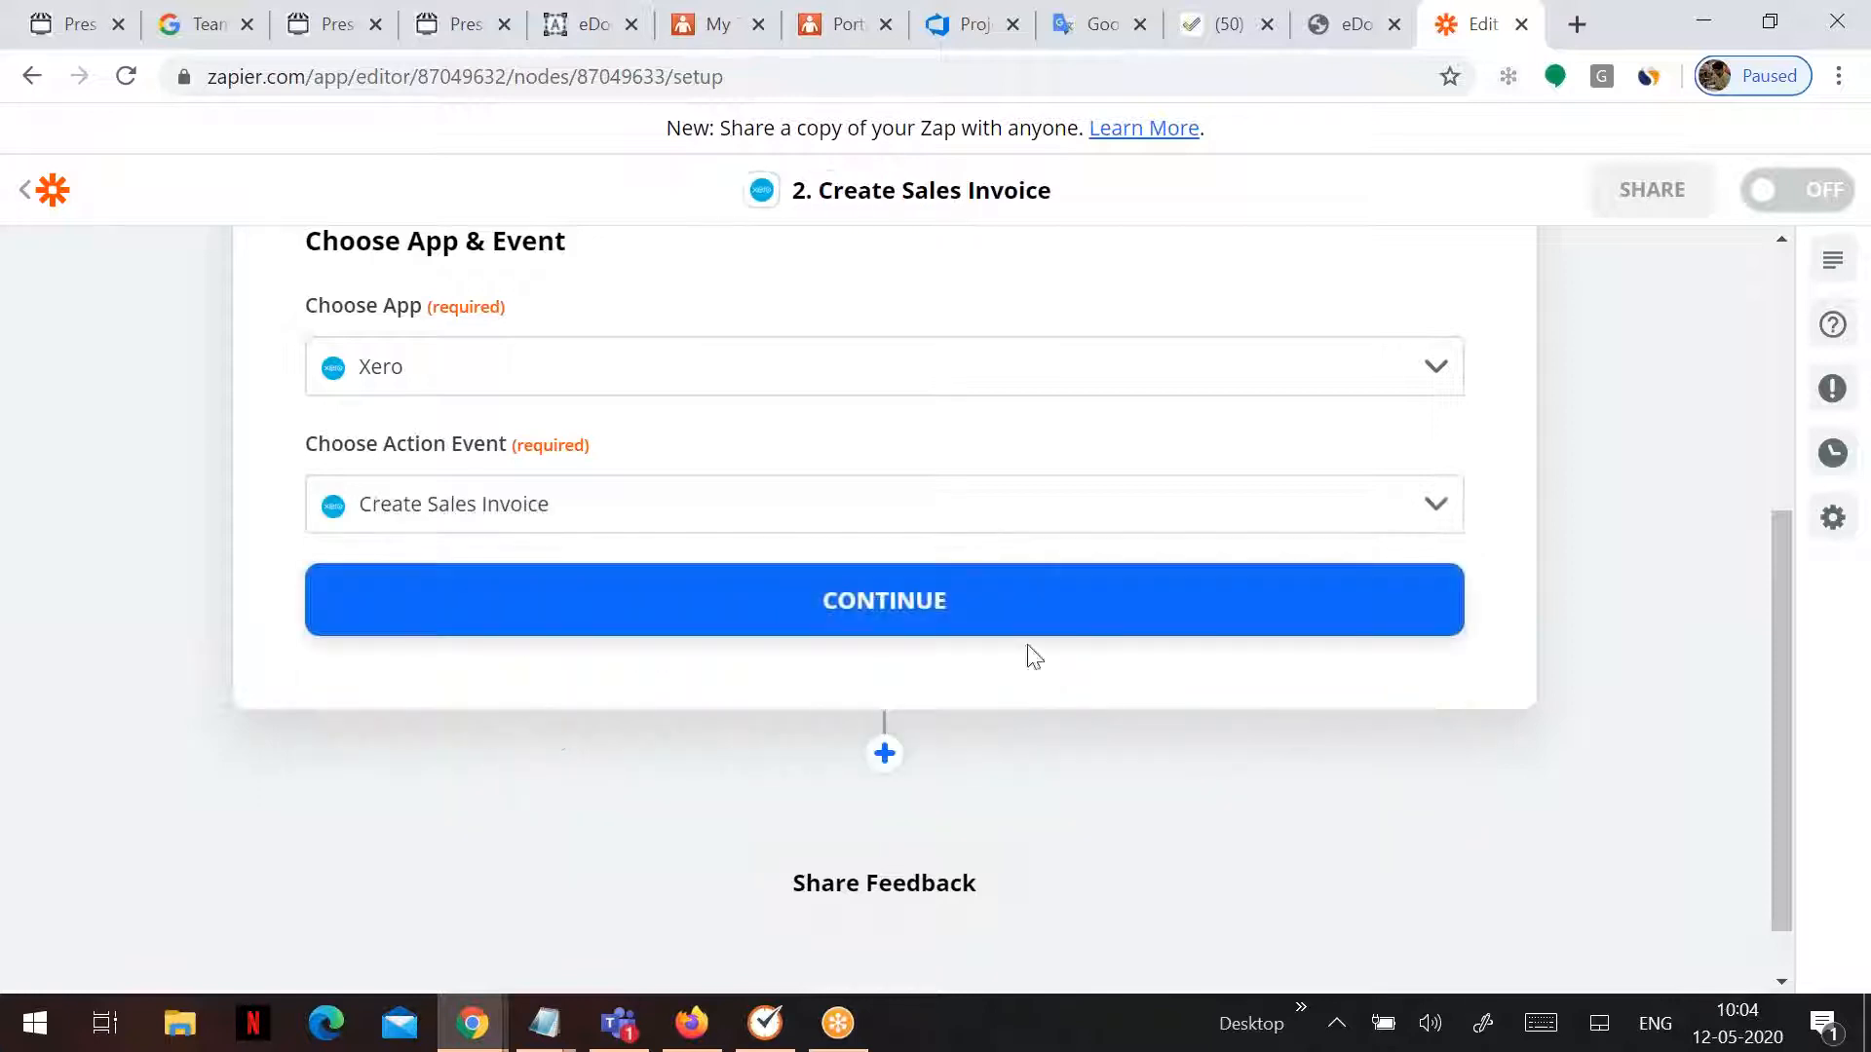
left_click(908, 633)
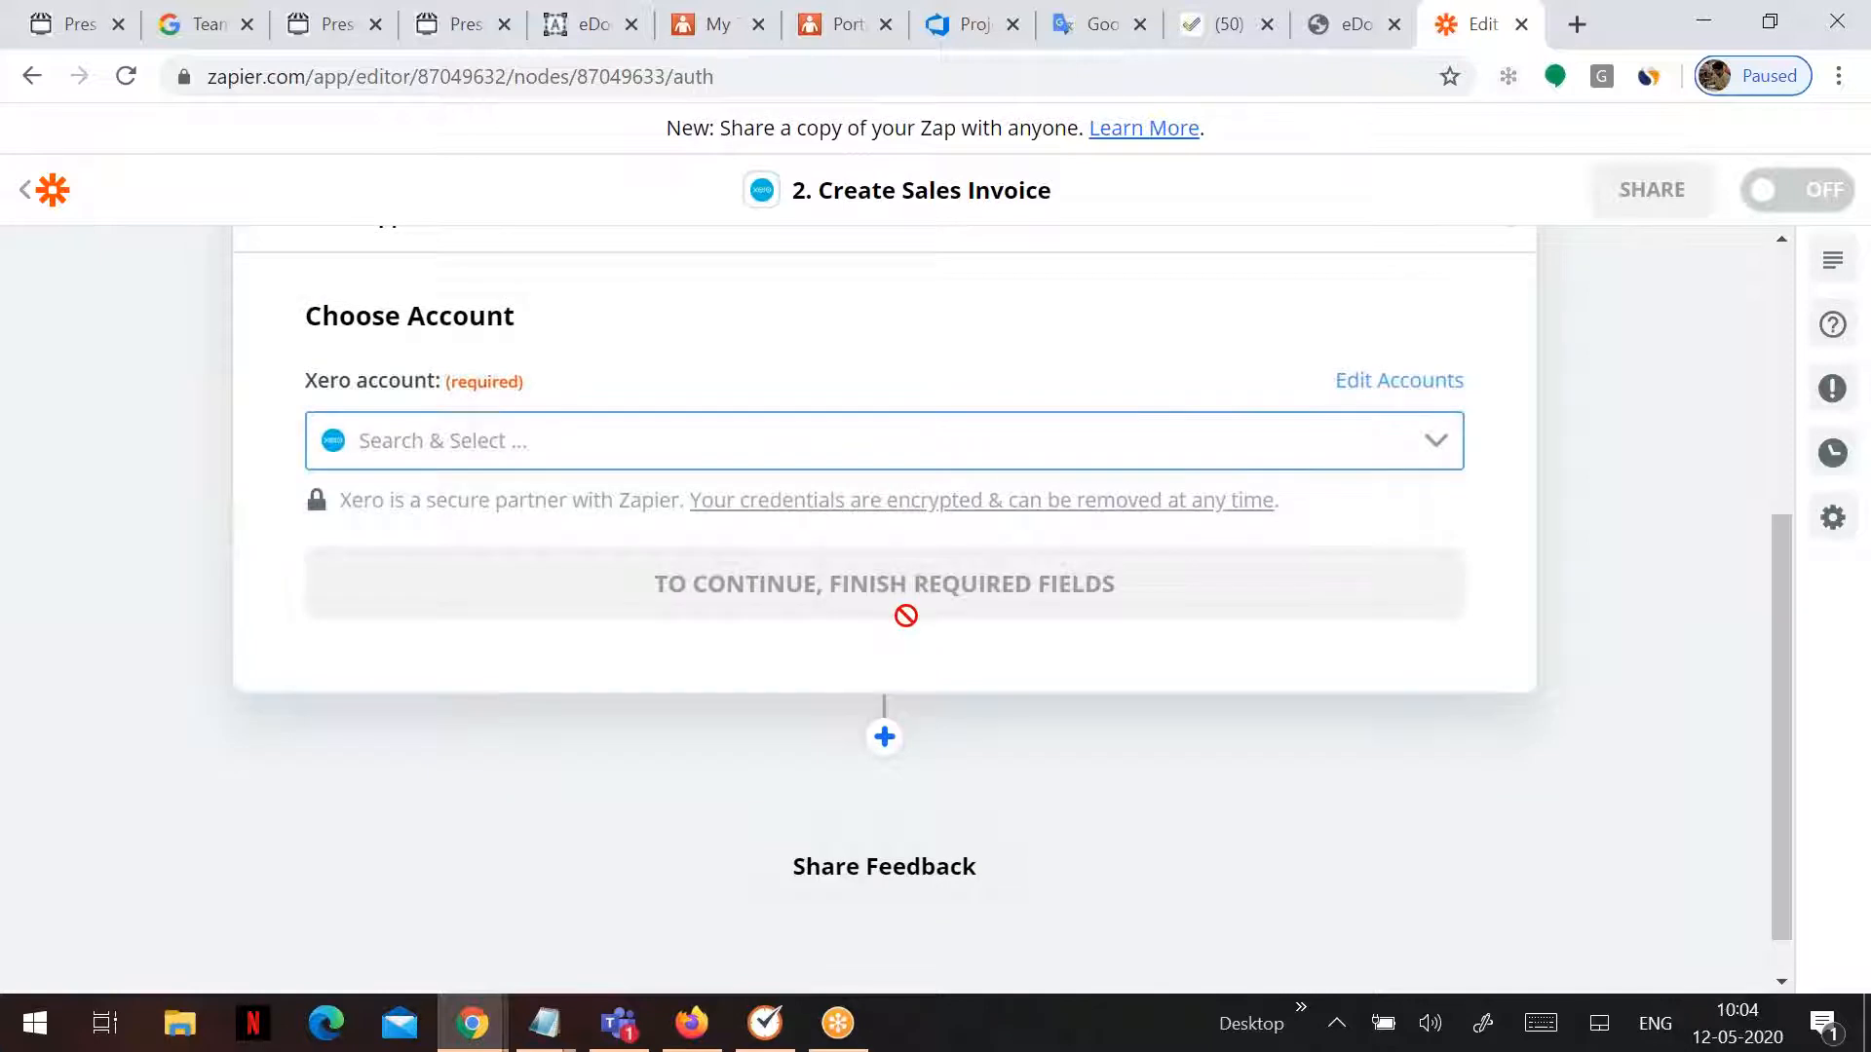
- Connect a new Xero account and allow Zapier access to the Aleyant data
left_click(1446, 444)
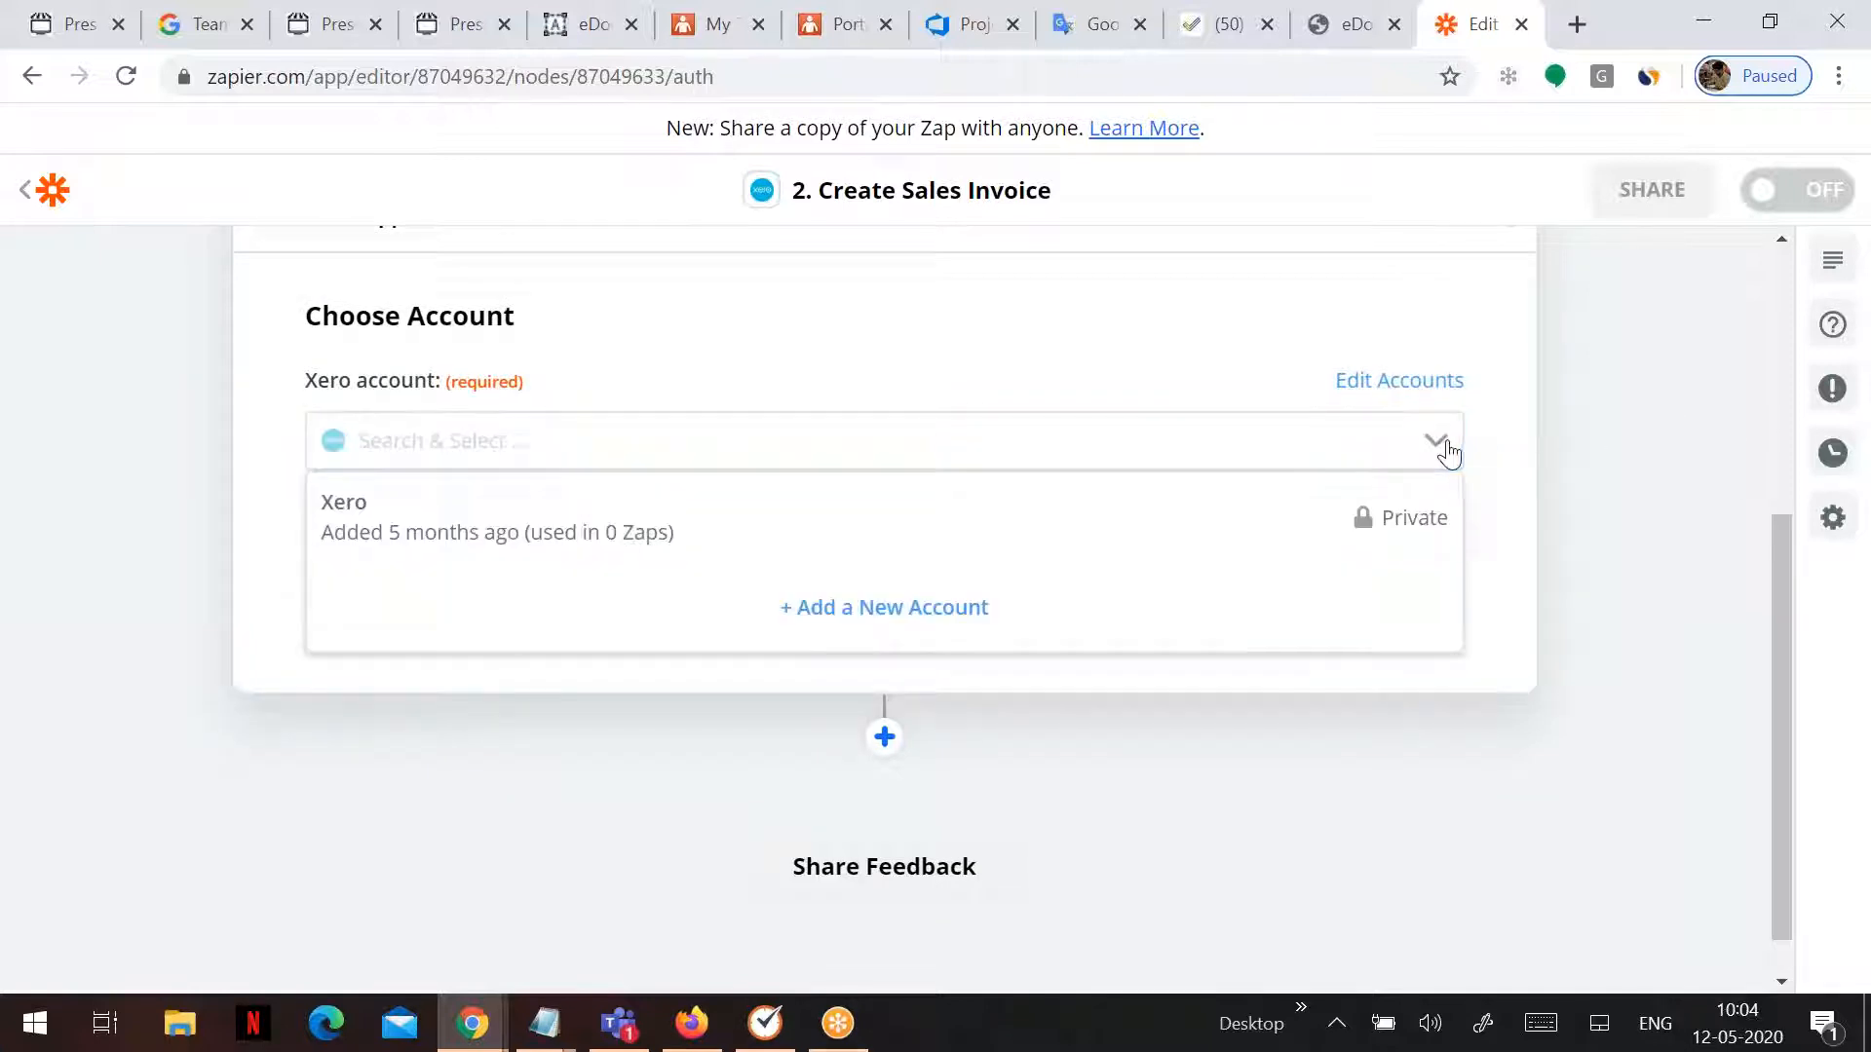
left_click(850, 623)
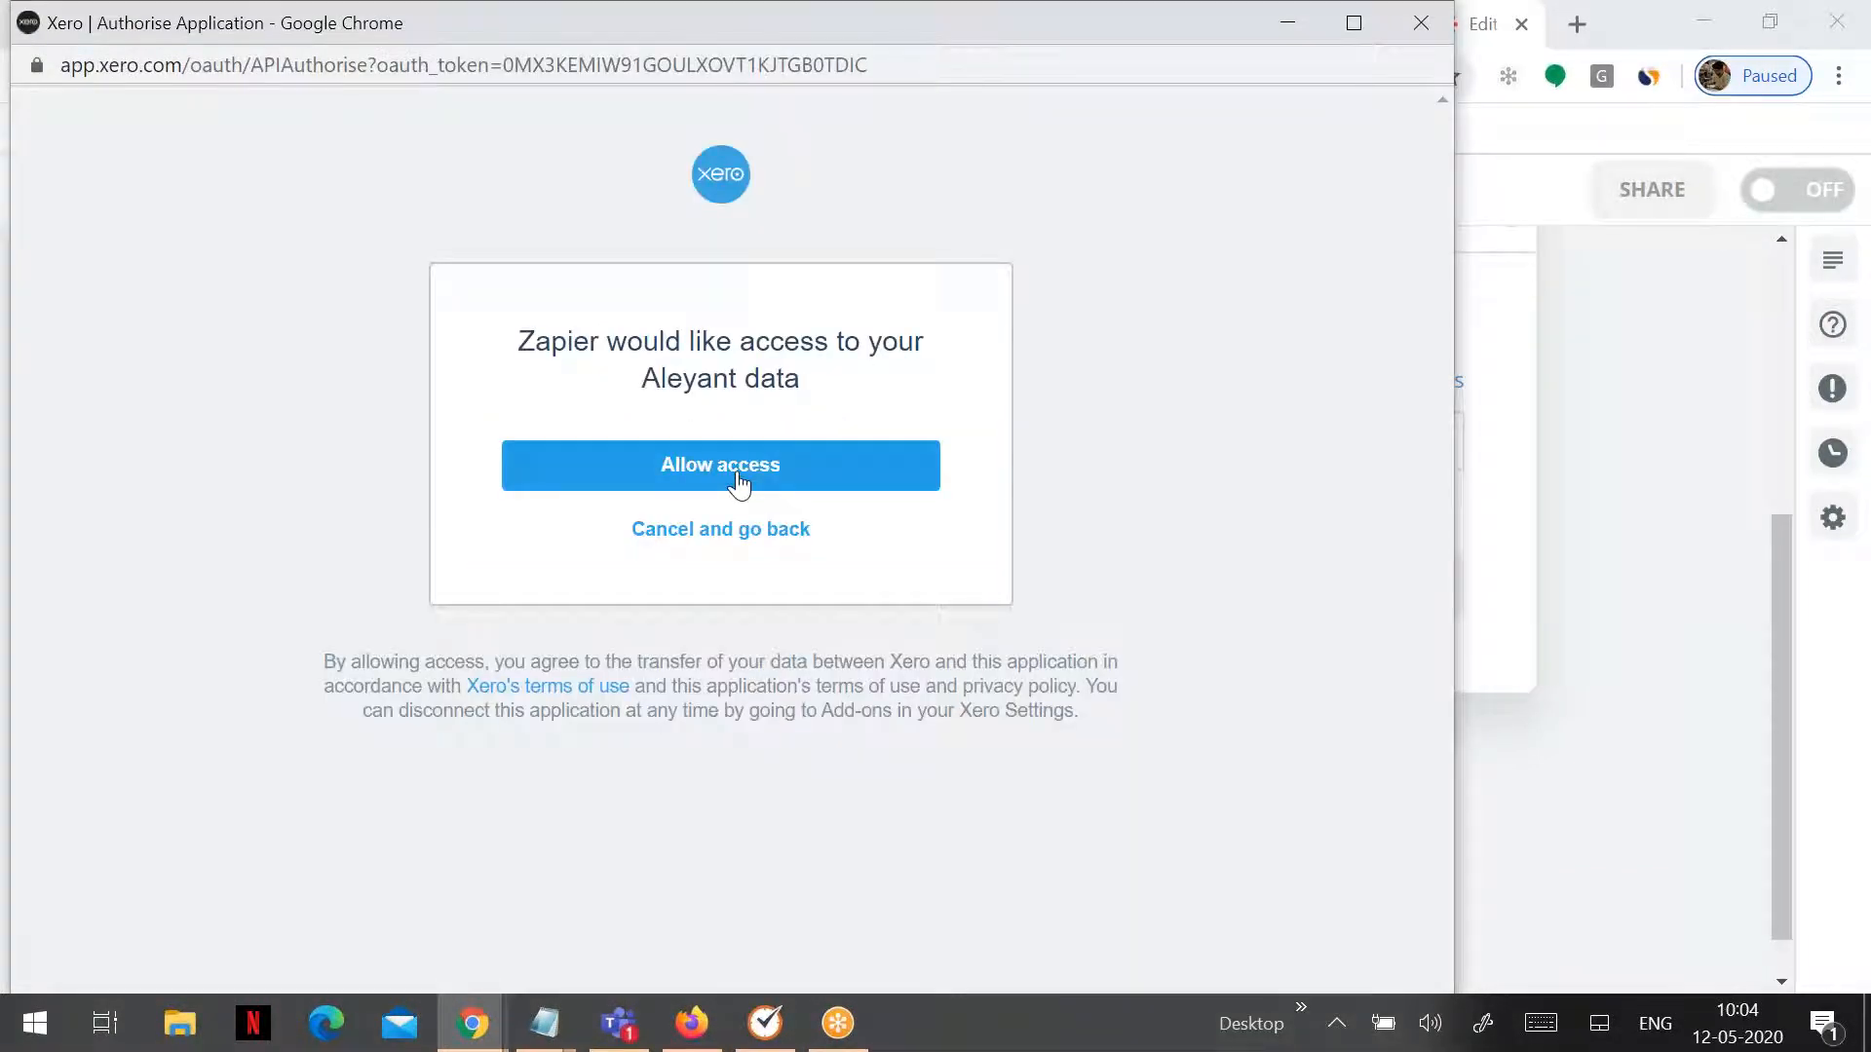
left_click(738, 484)
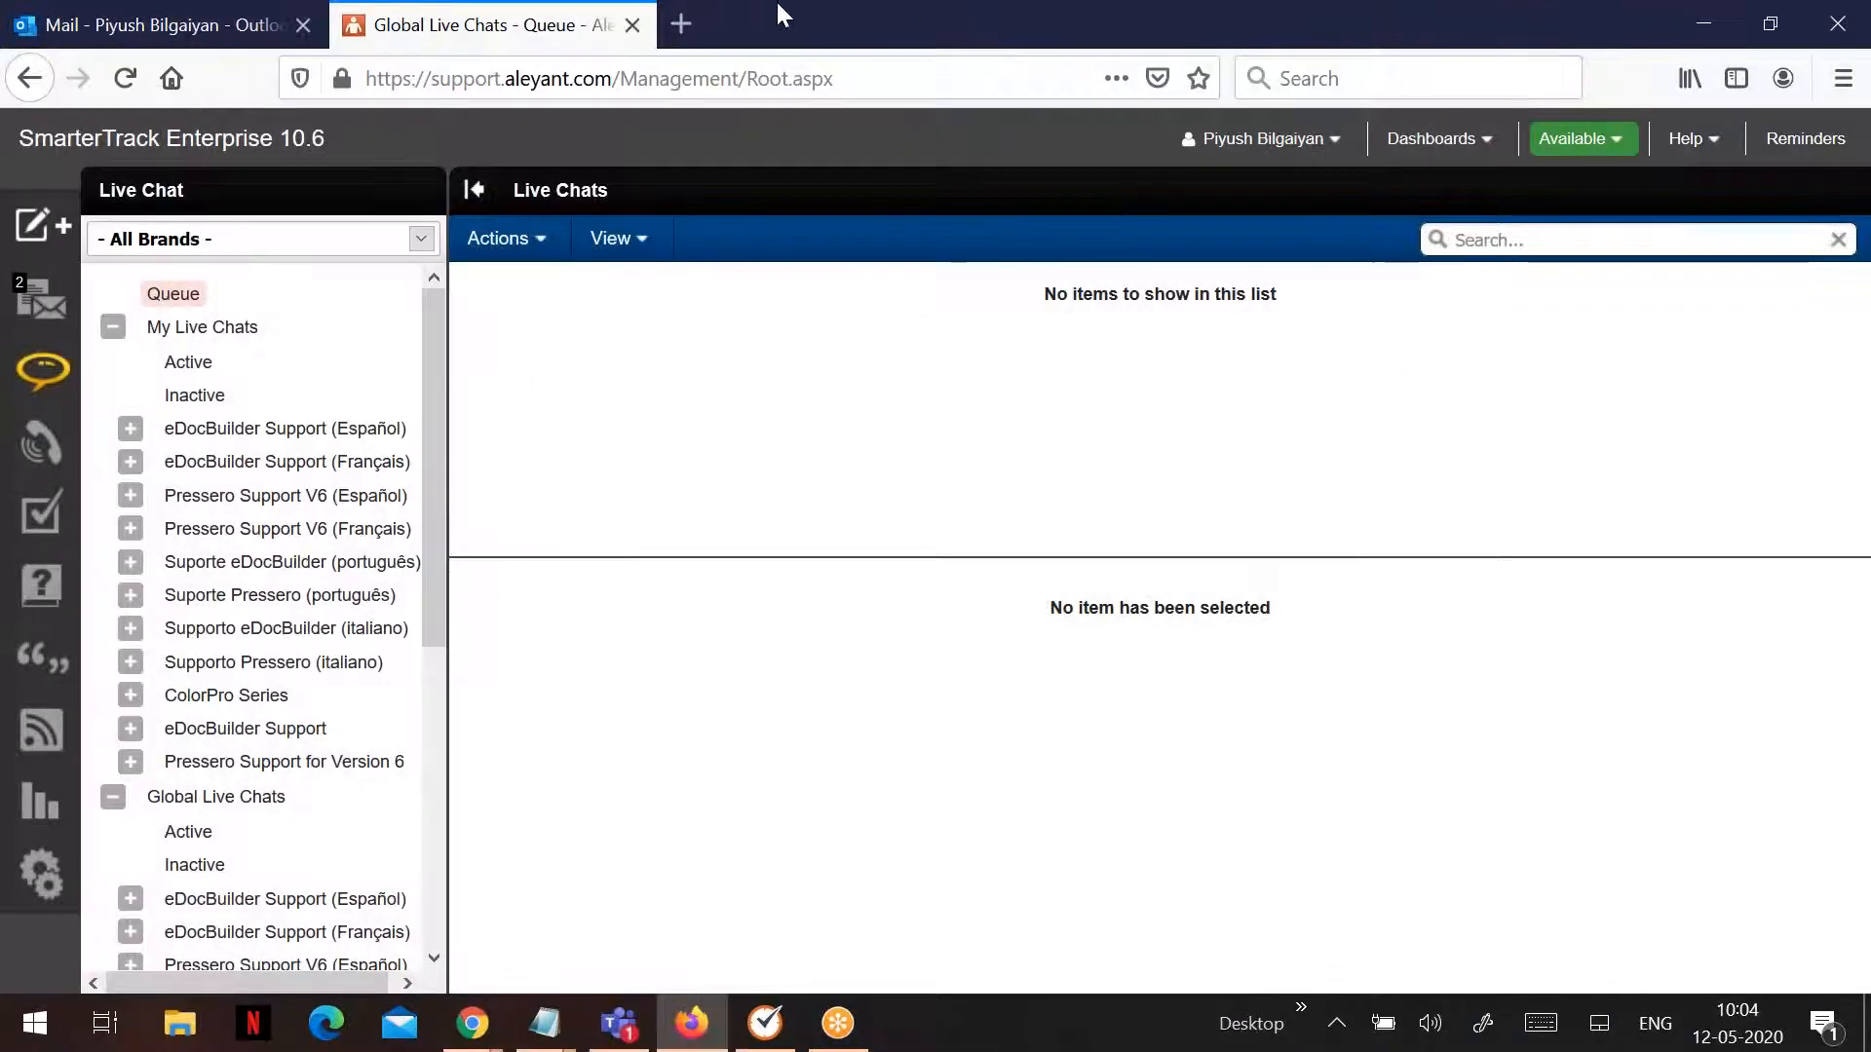
- Log in to Xero in a new browser tab, declining to save the login
left_click(703, 20)
type("xero")
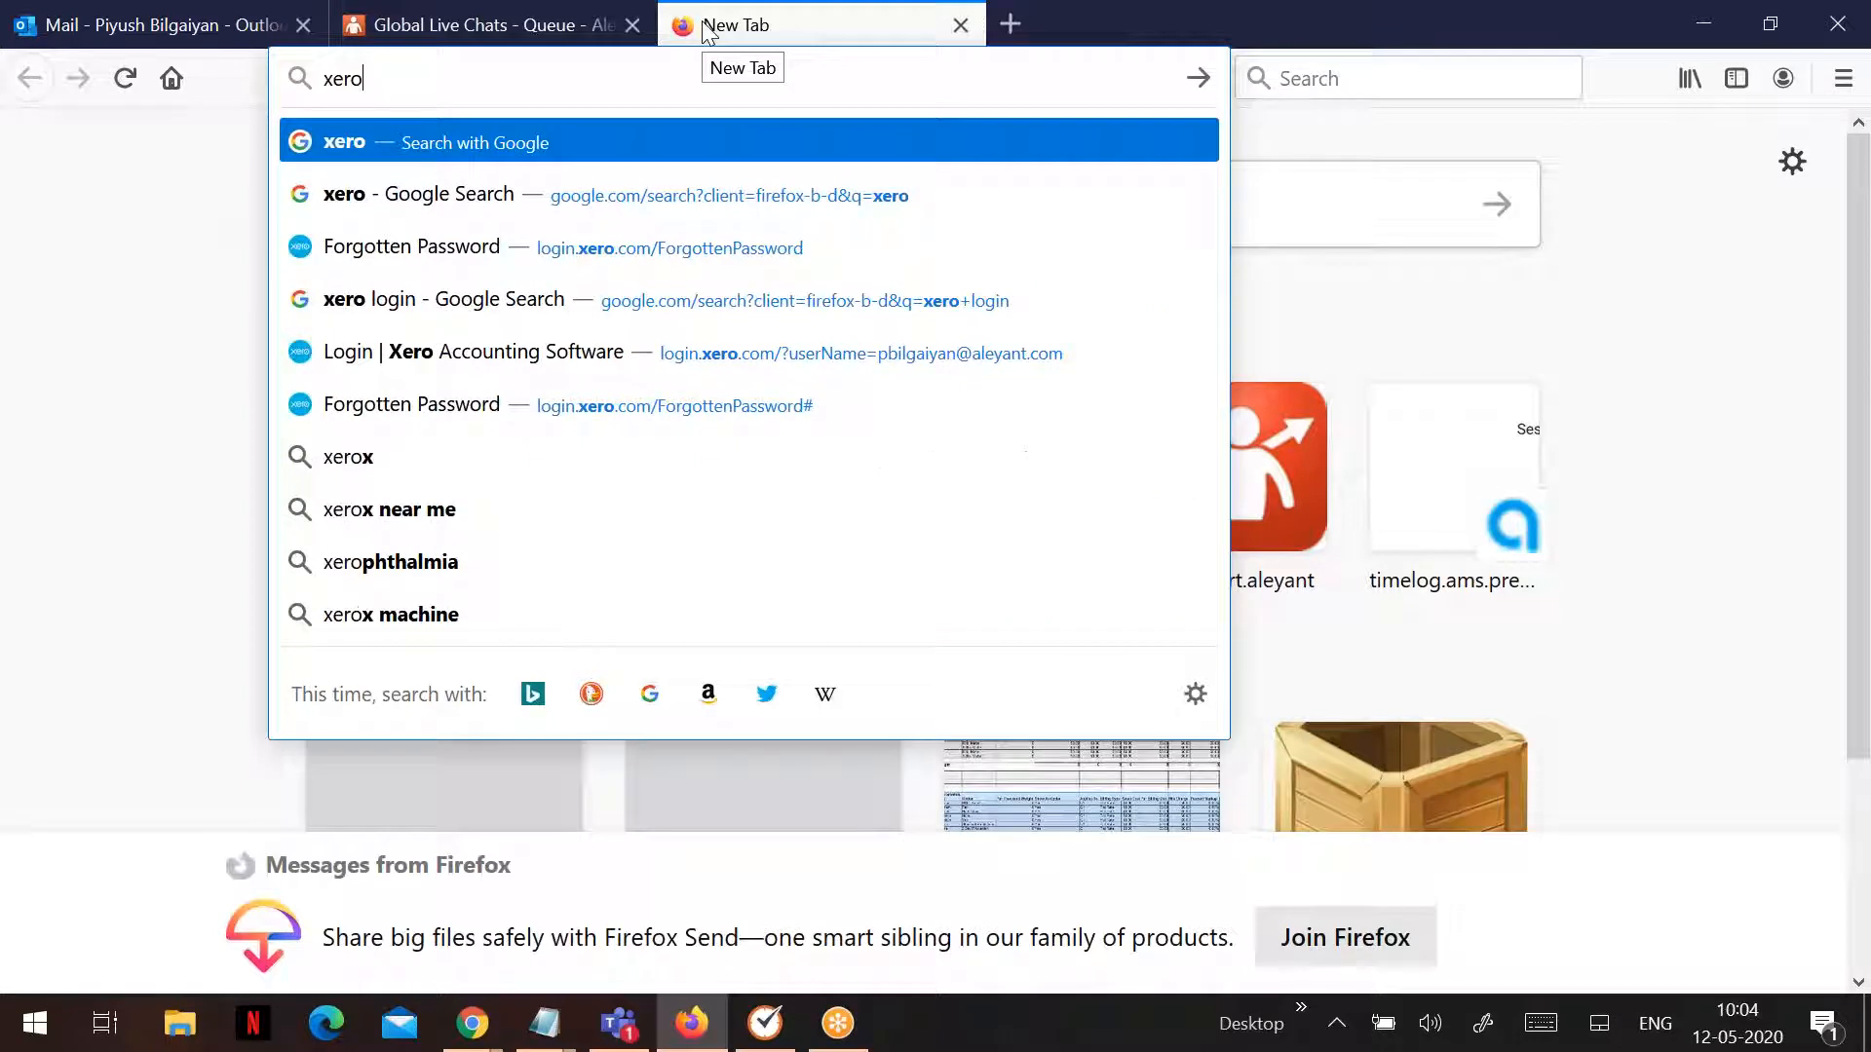
key("Down")
key("Down")
key("Down")
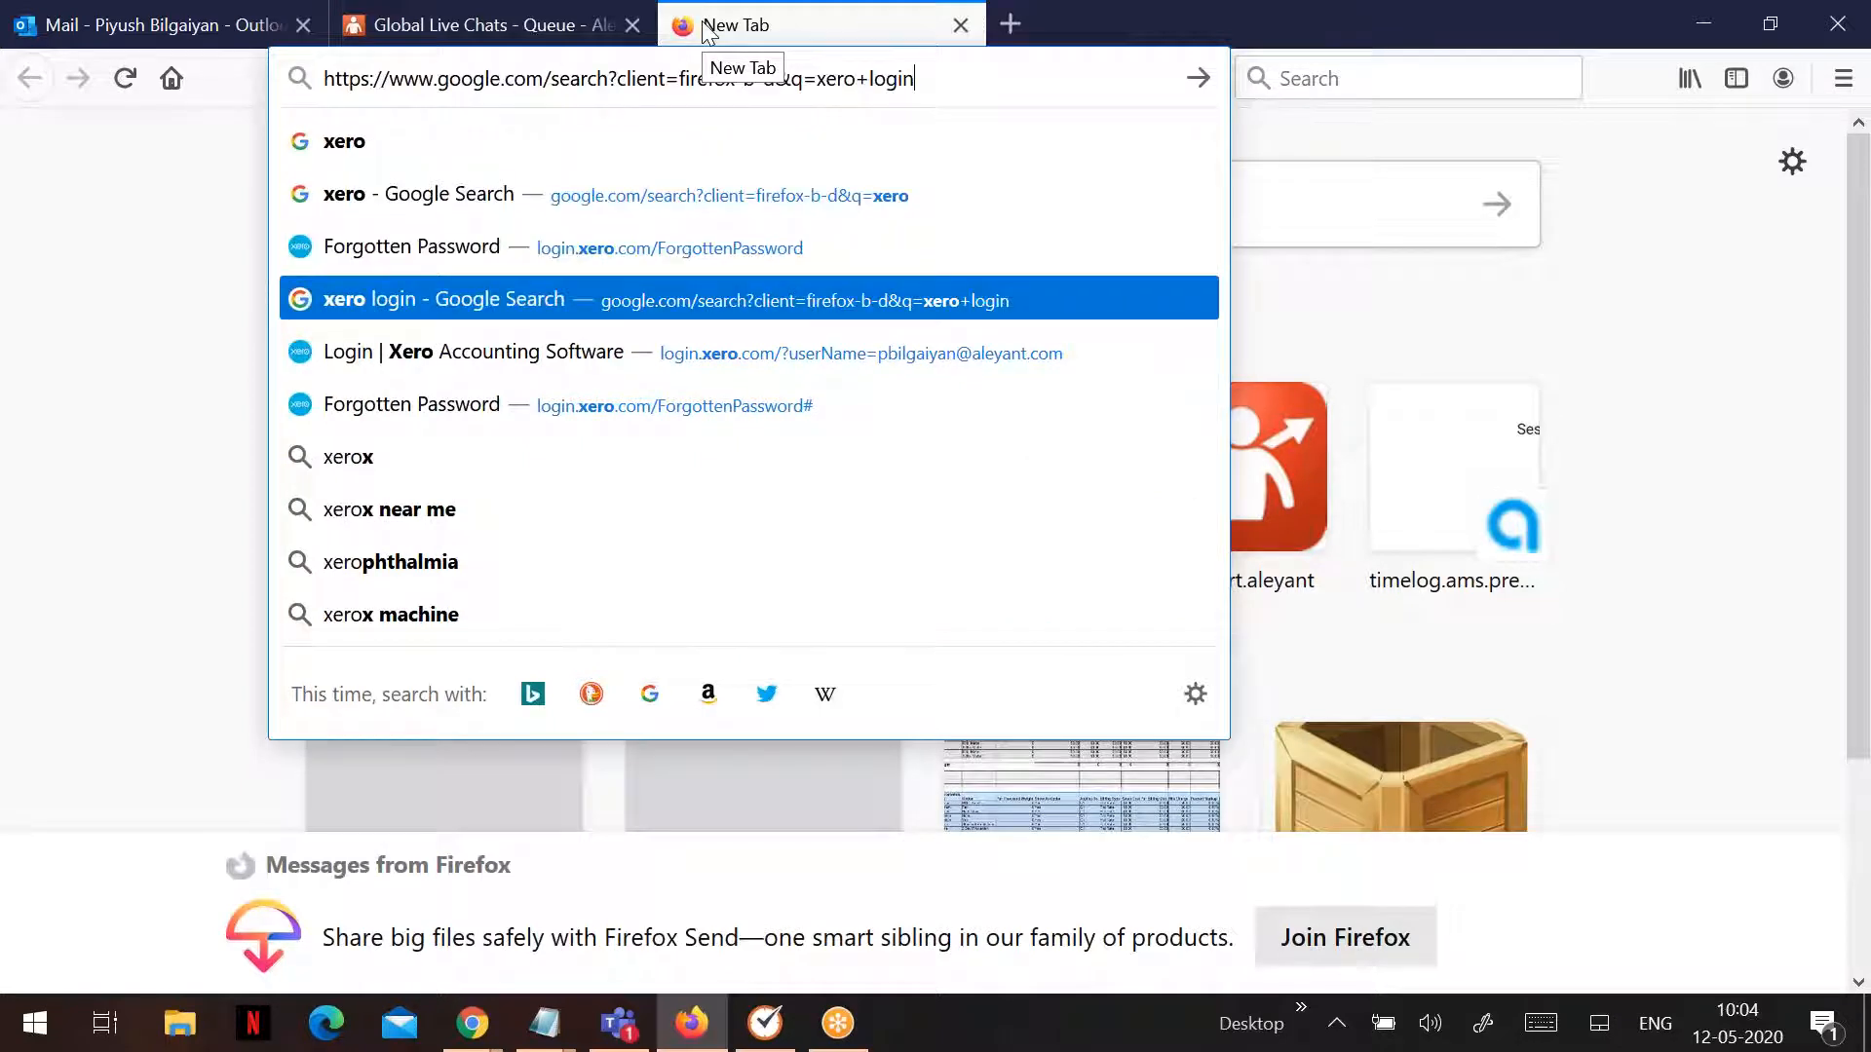
key("Down")
key("Return")
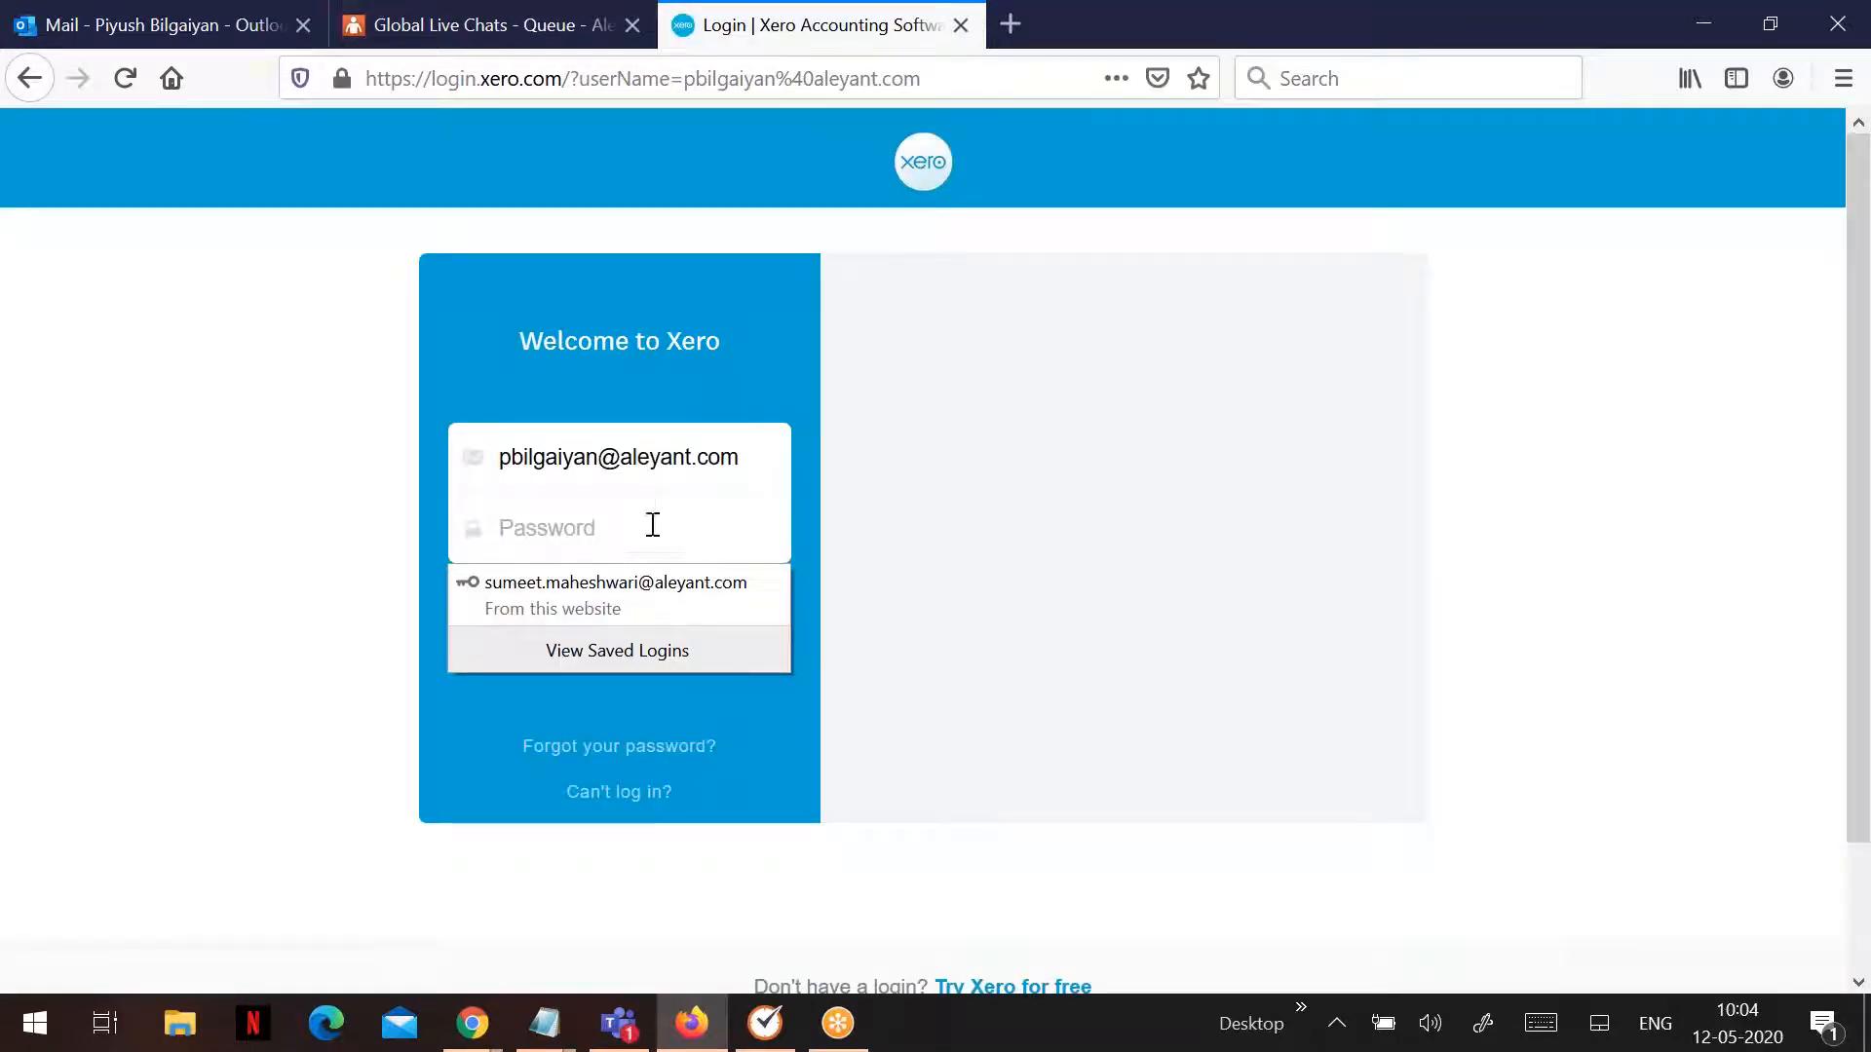
type("••••••••••")
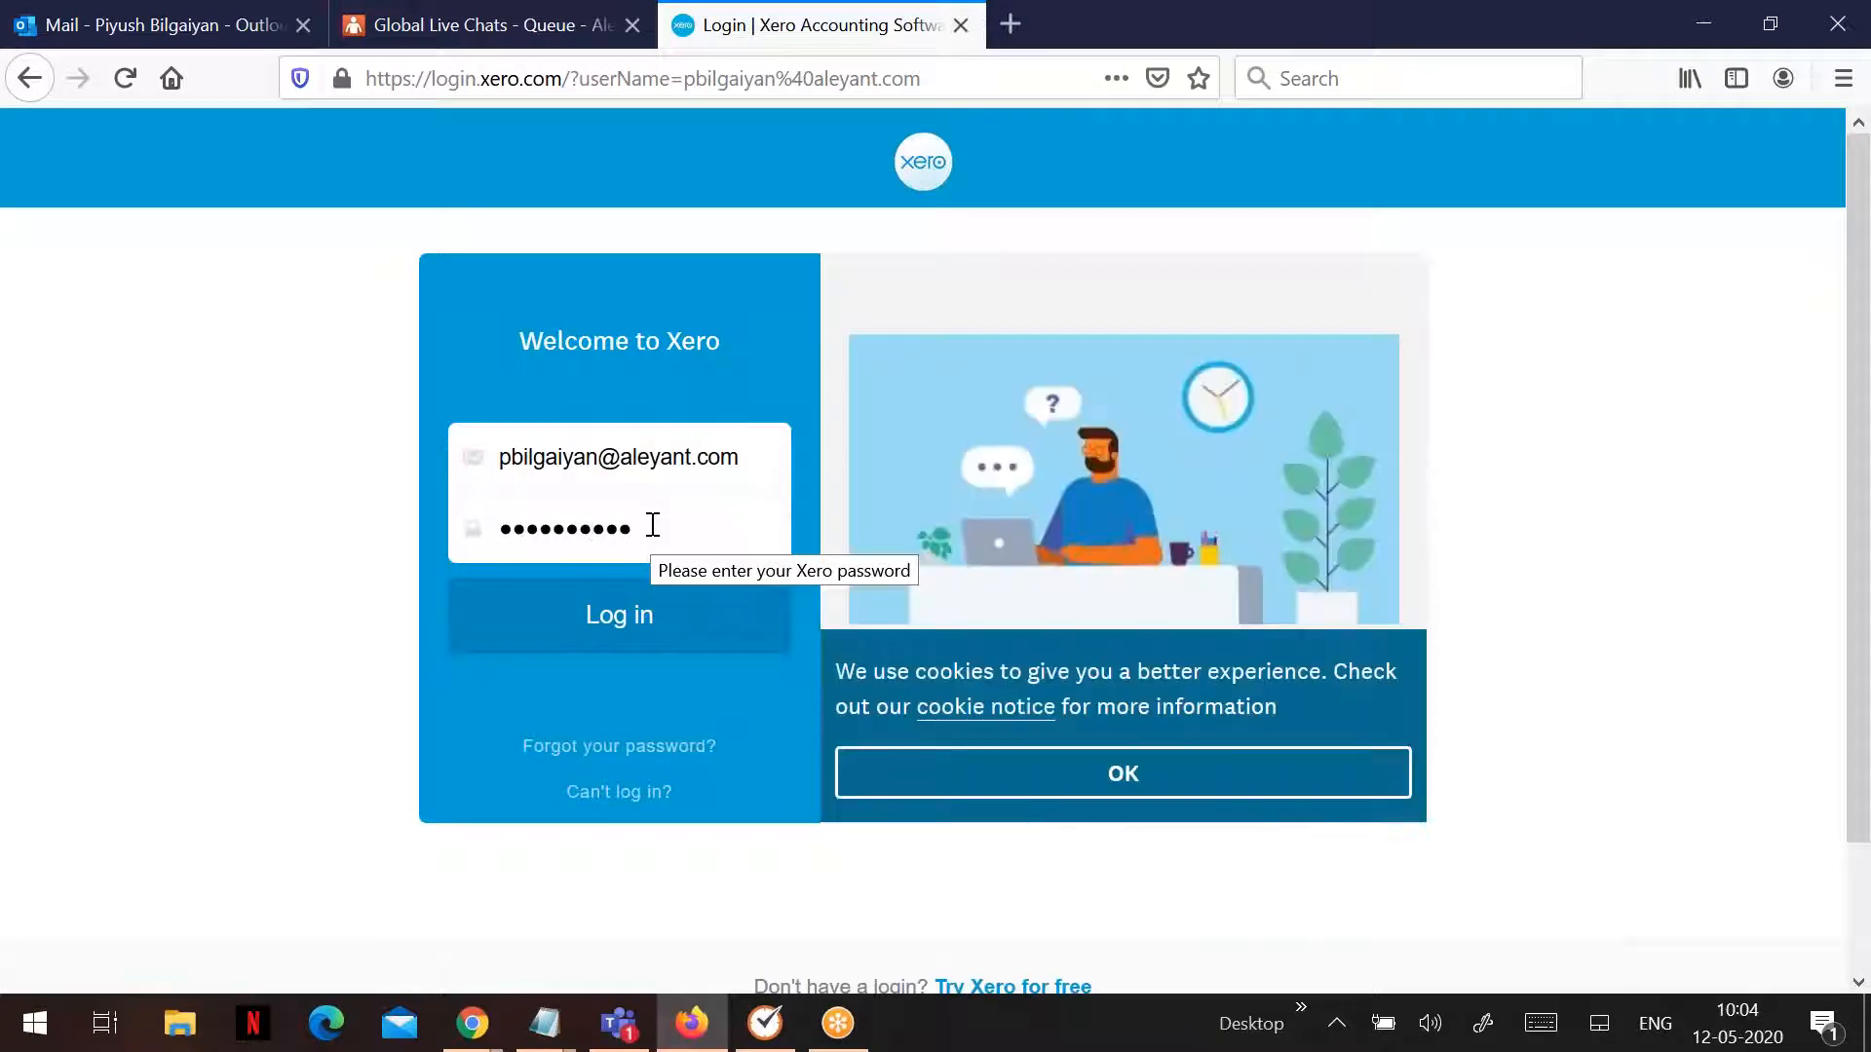
left_click(645, 618)
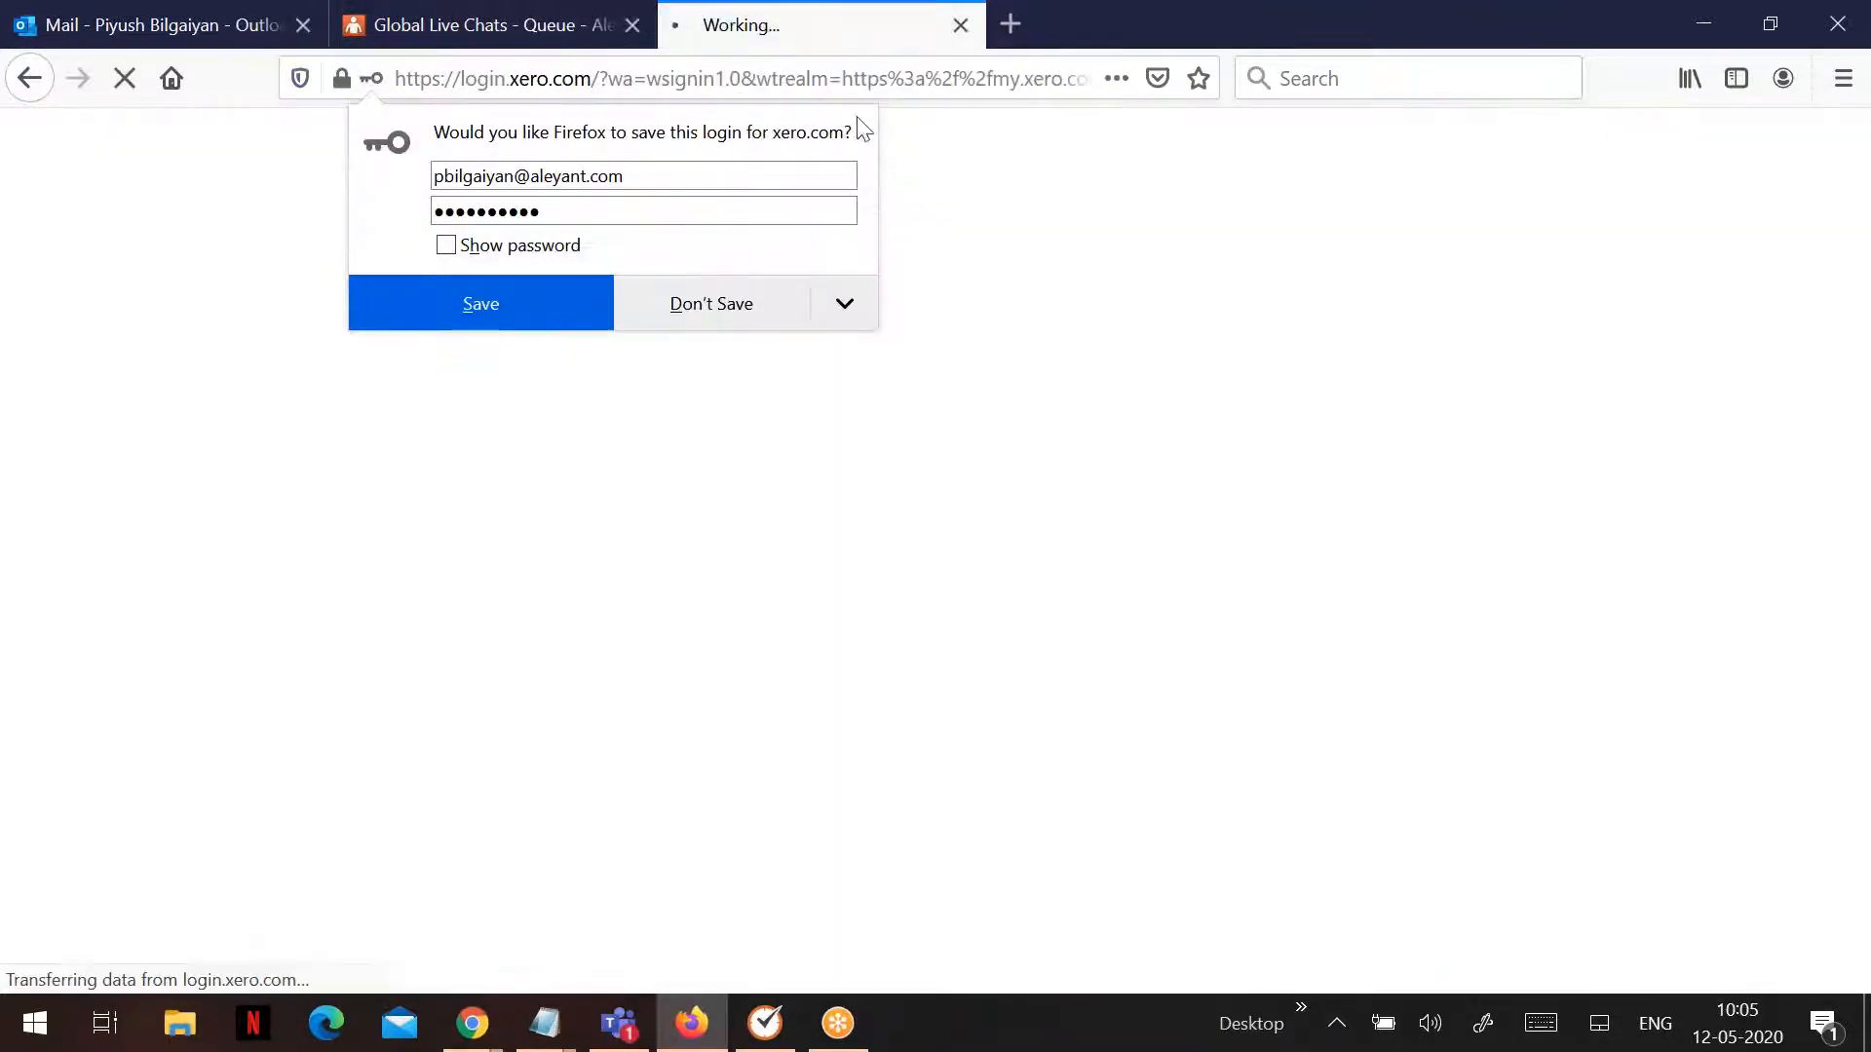
left_click(1081, 245)
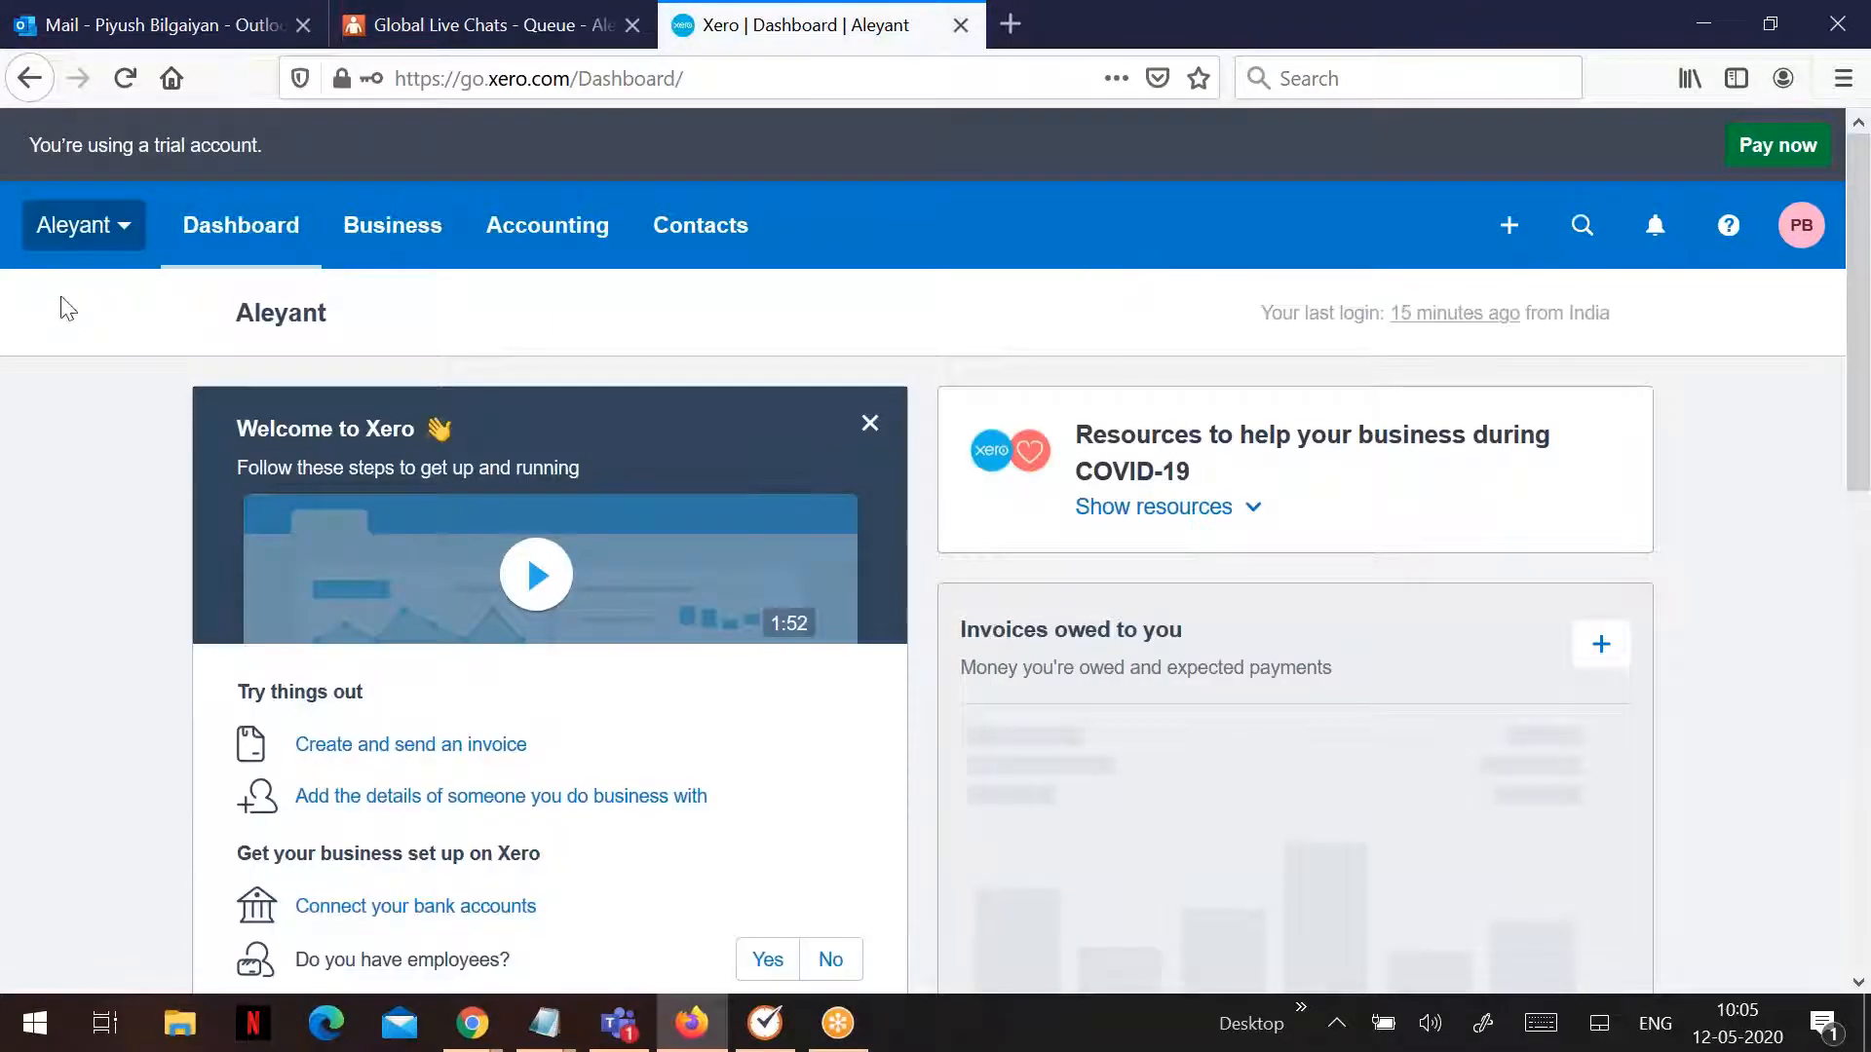
- View Xero's empty sales invoice list, then return to the Zap editor
left_click(369, 243)
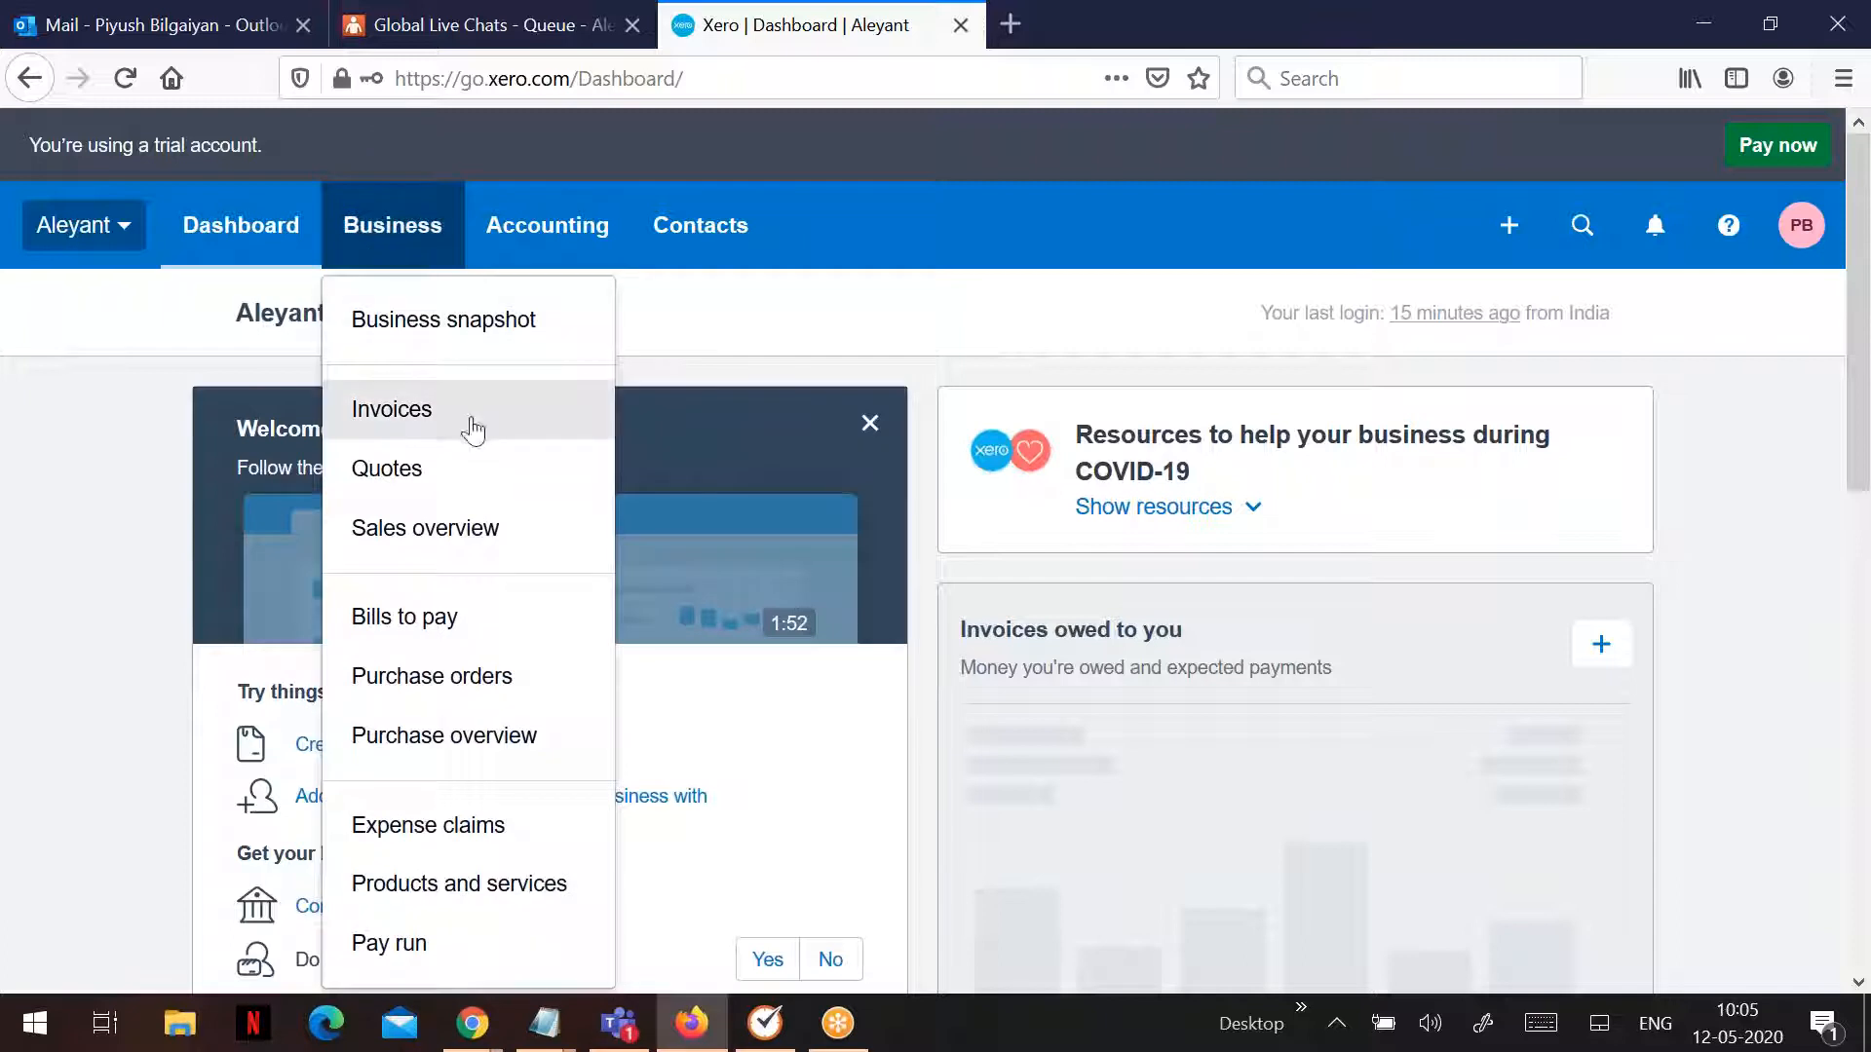
left_click(472, 429)
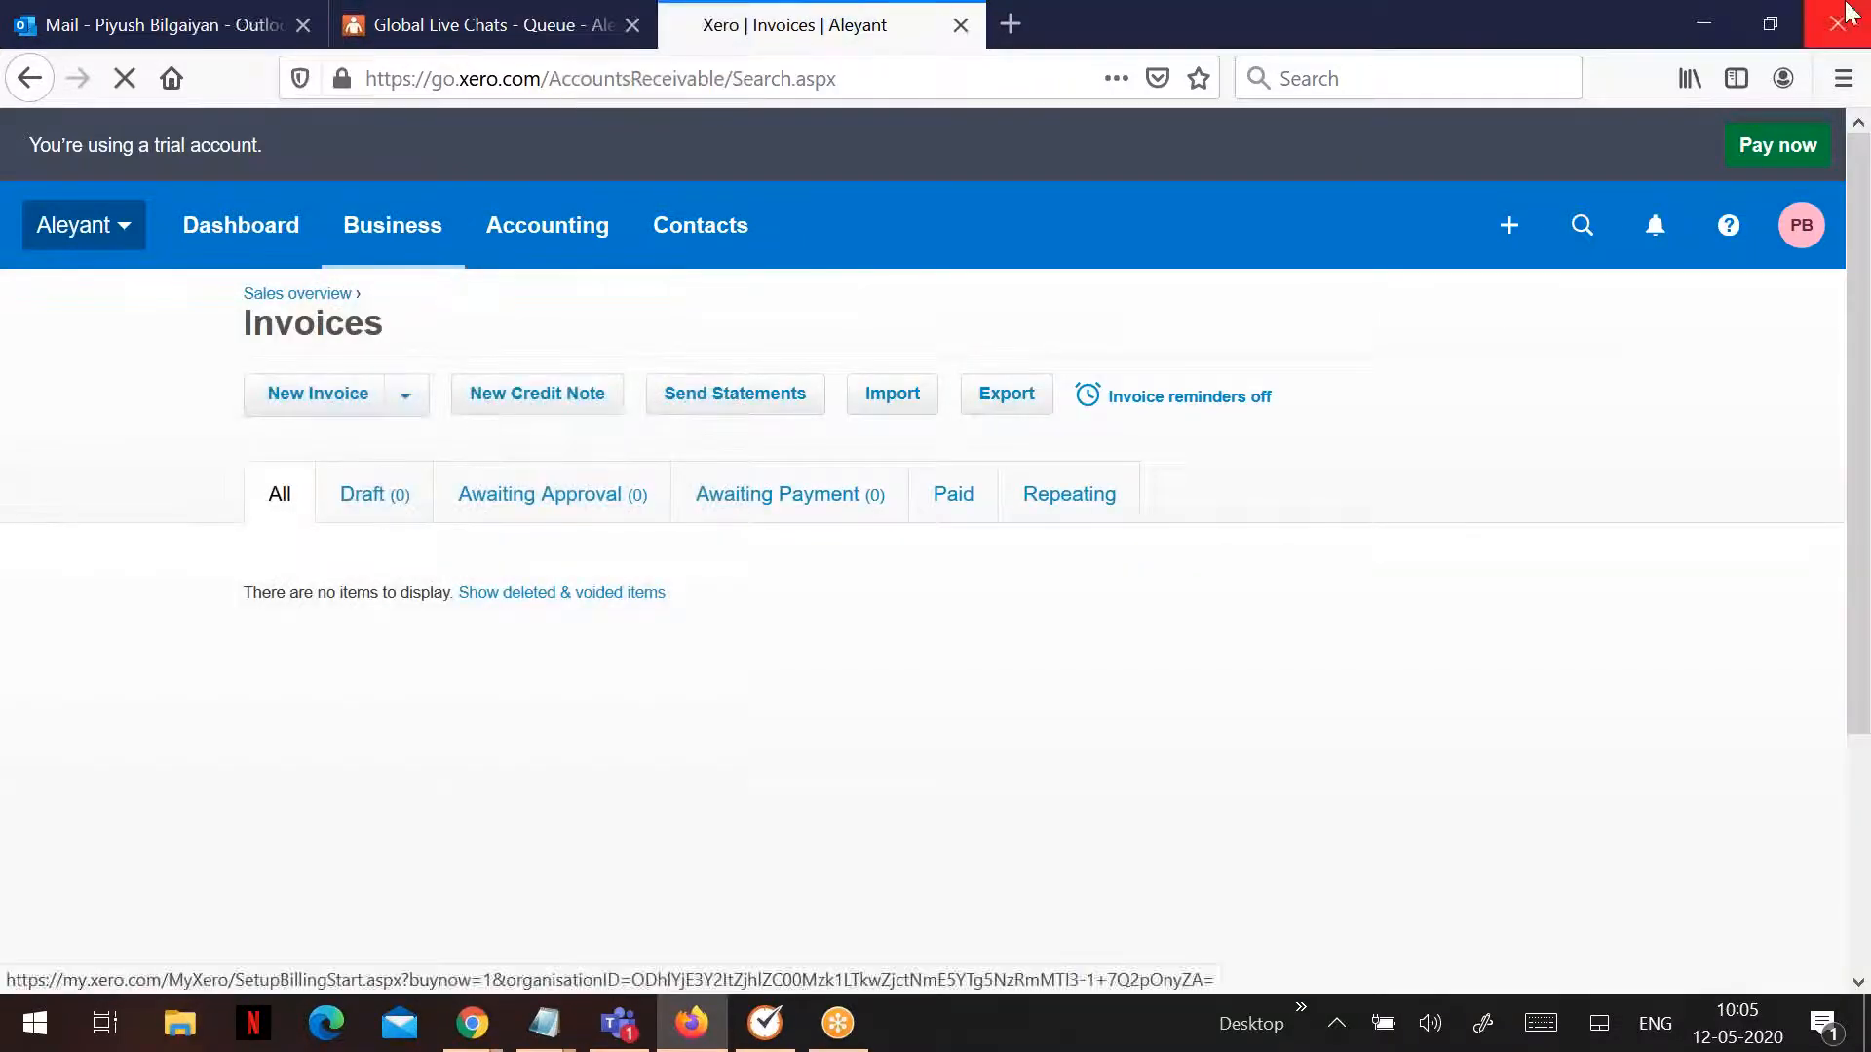
left_click(1705, 22)
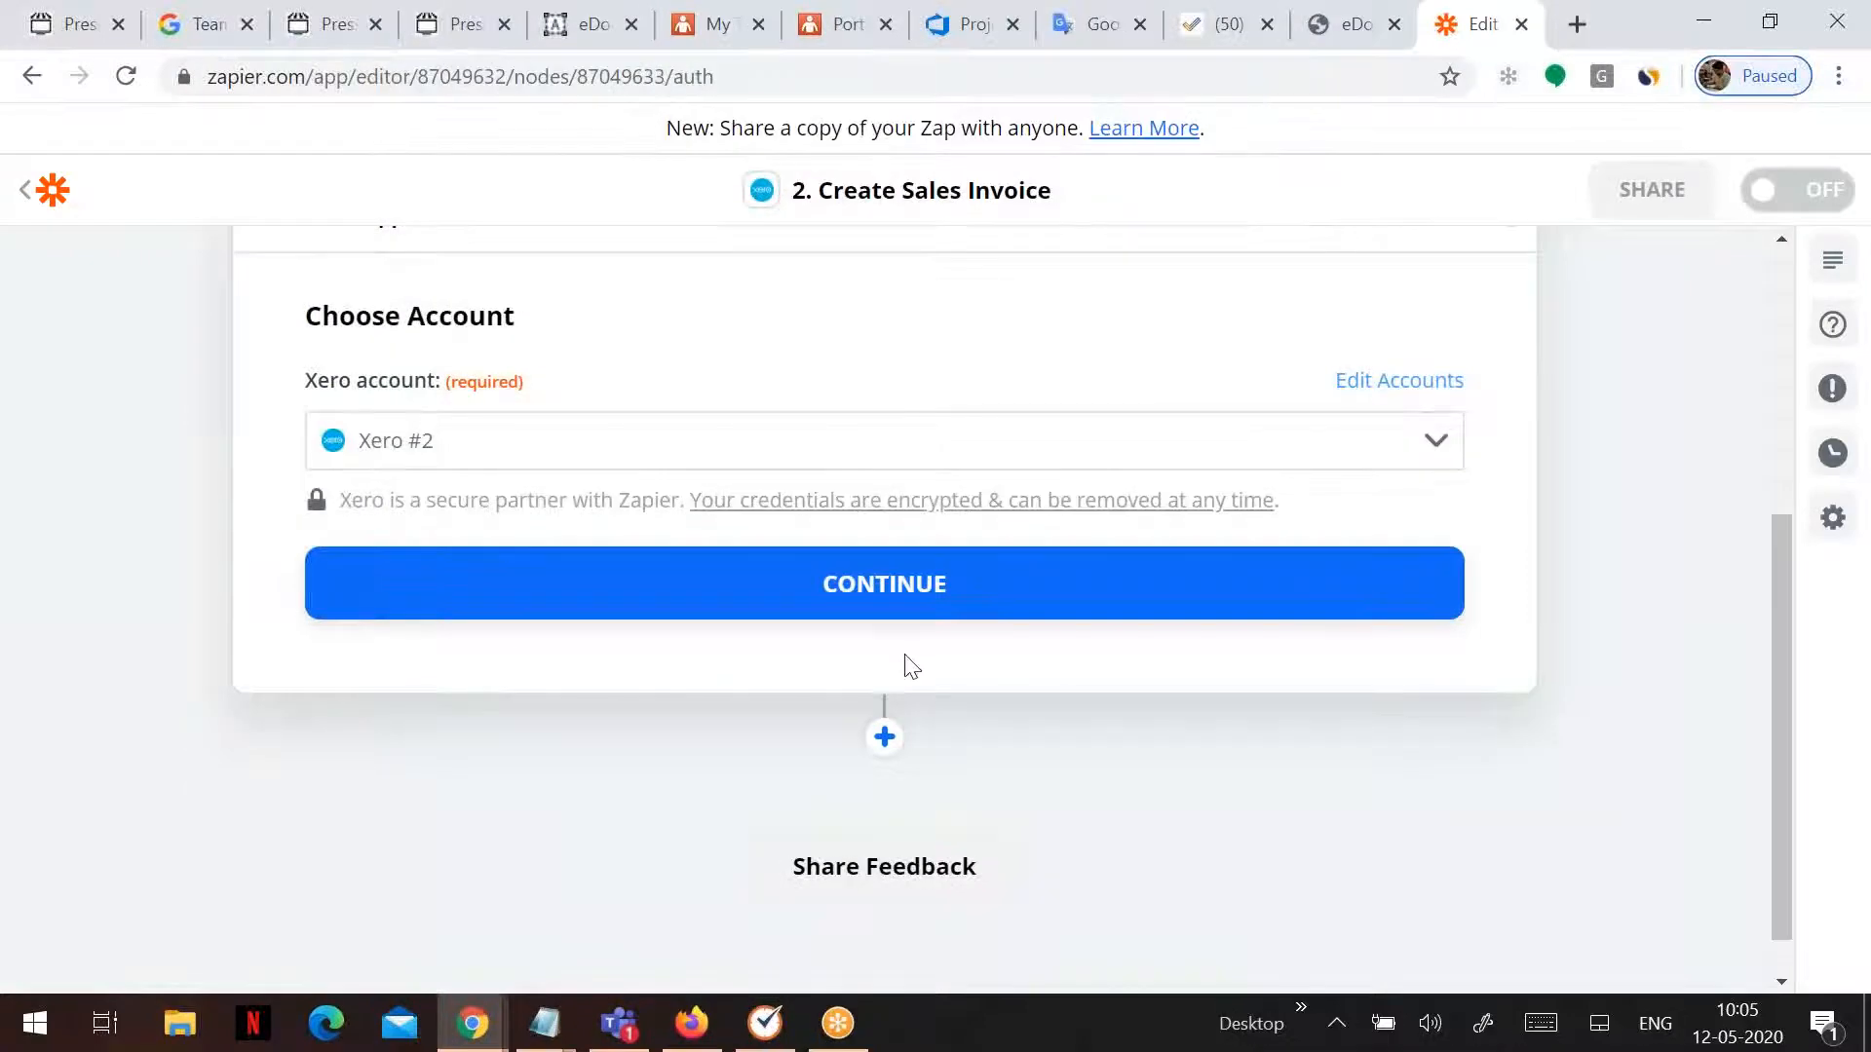
- Confirm the Xero account and map Contact Name to the order's Bill to Full Name
left_click(882, 575)
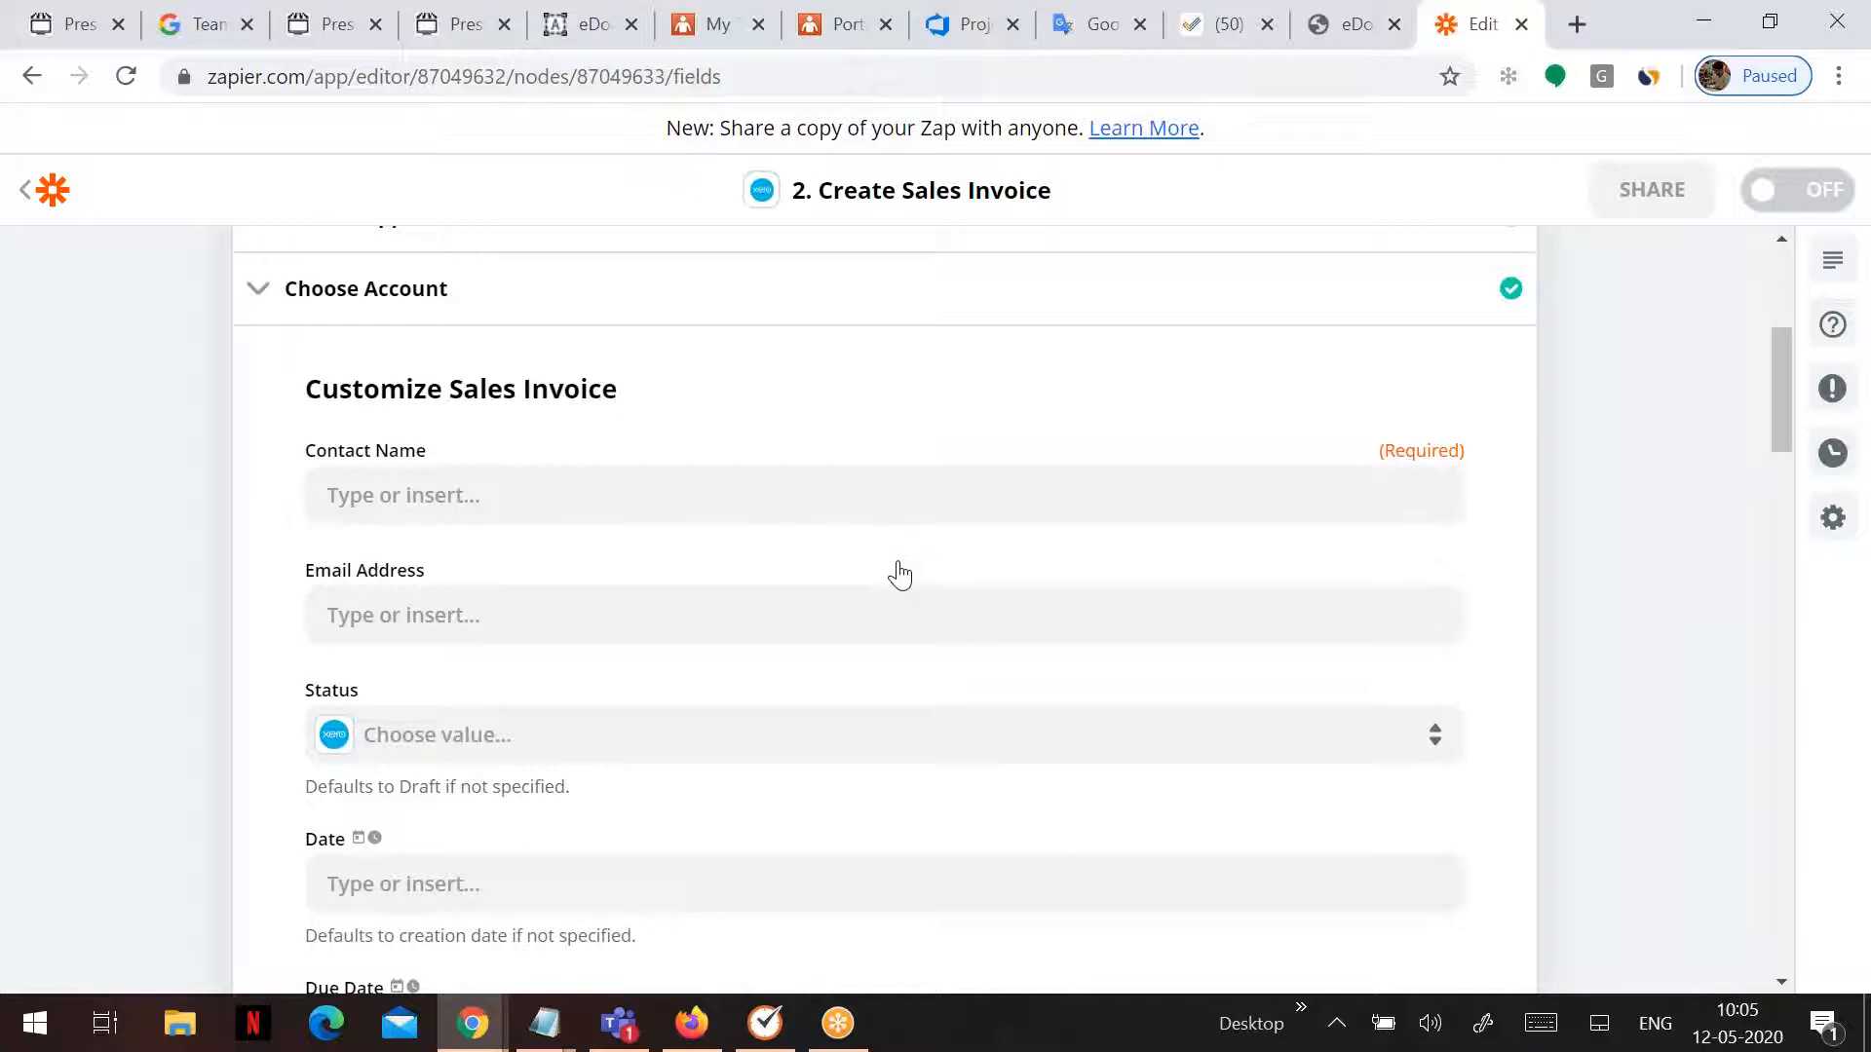
left_click(605, 494)
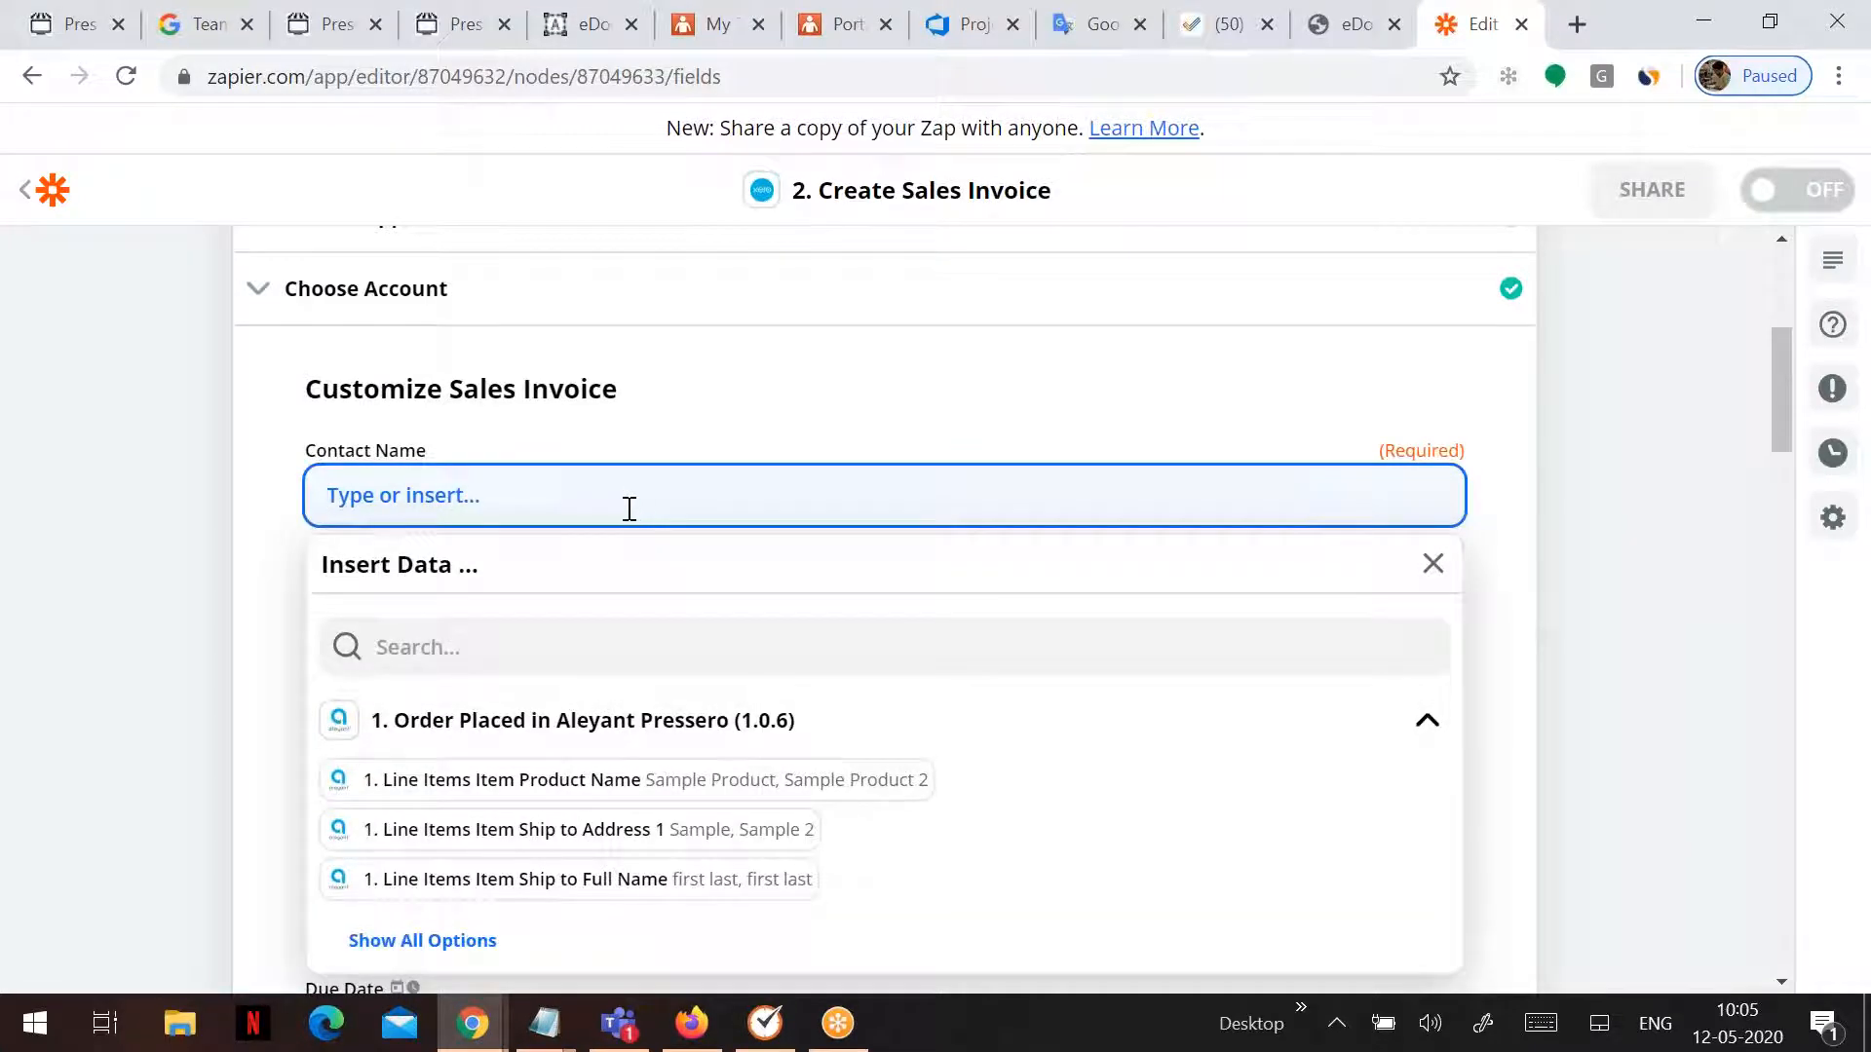
left_click(496, 646)
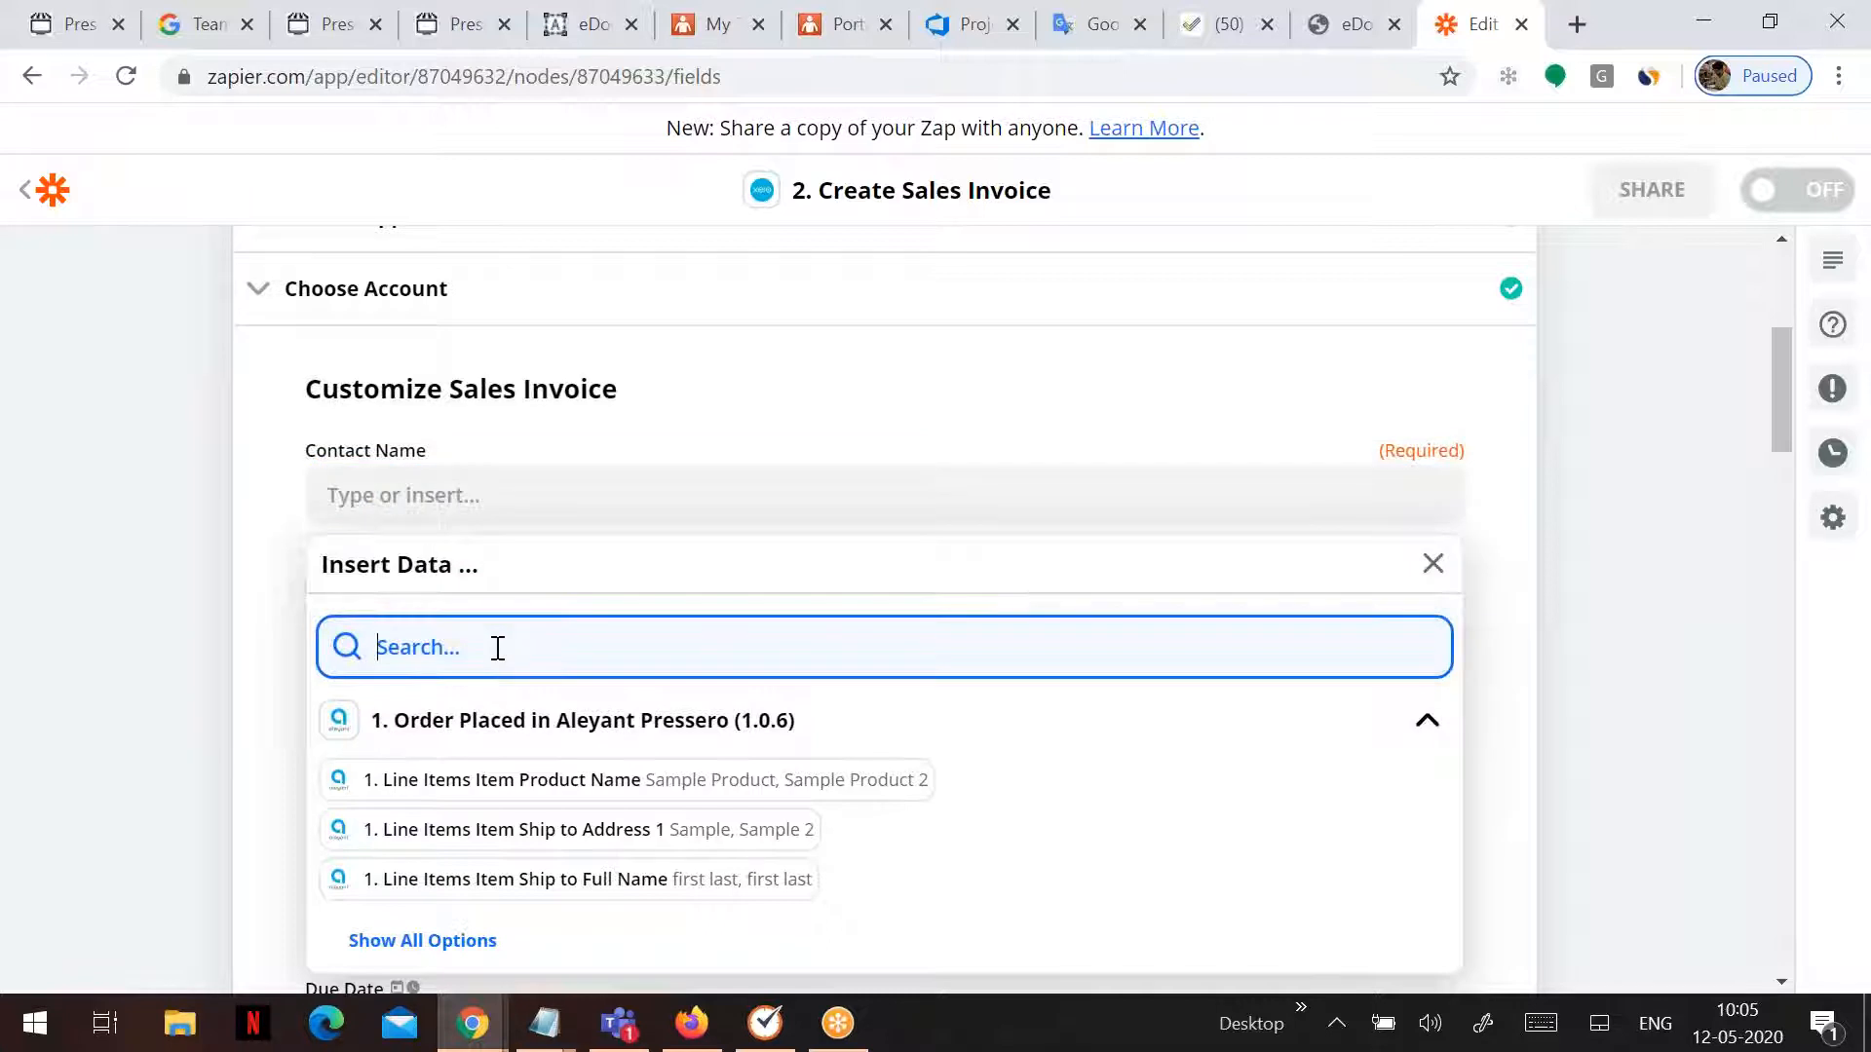
type("full name")
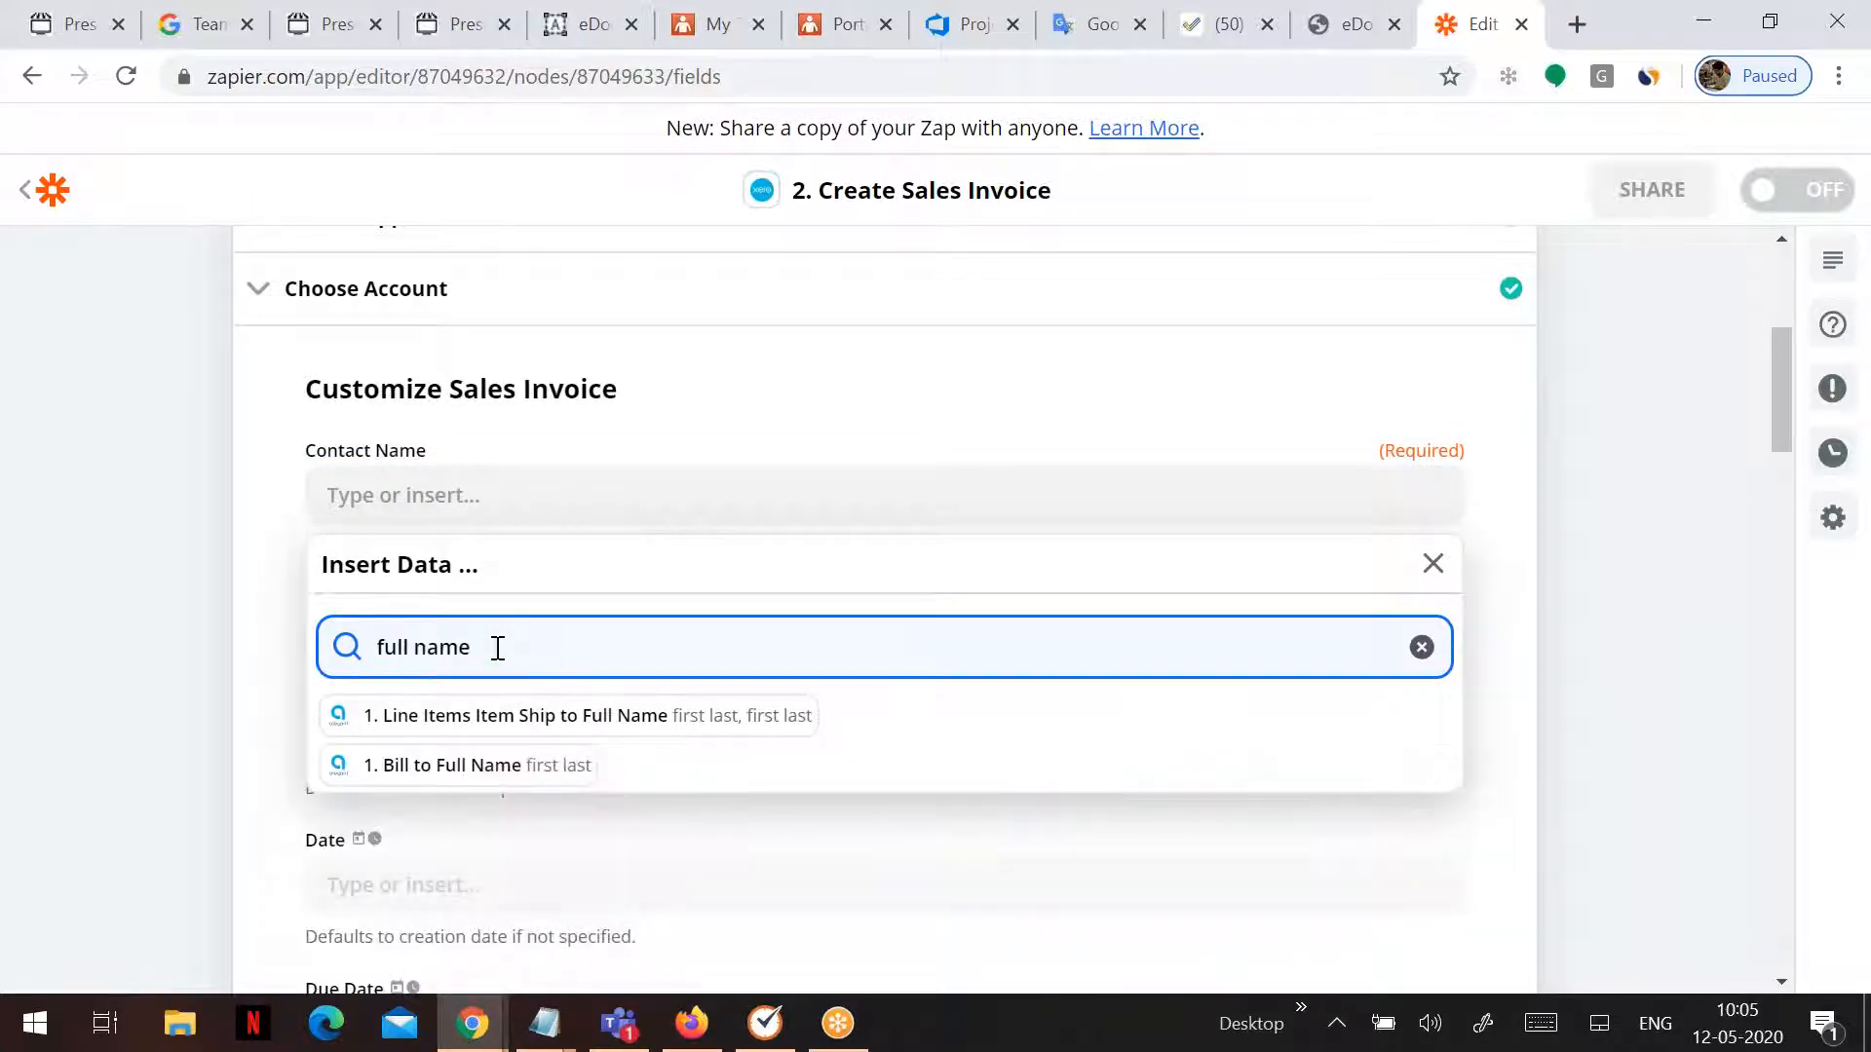
left_click(549, 776)
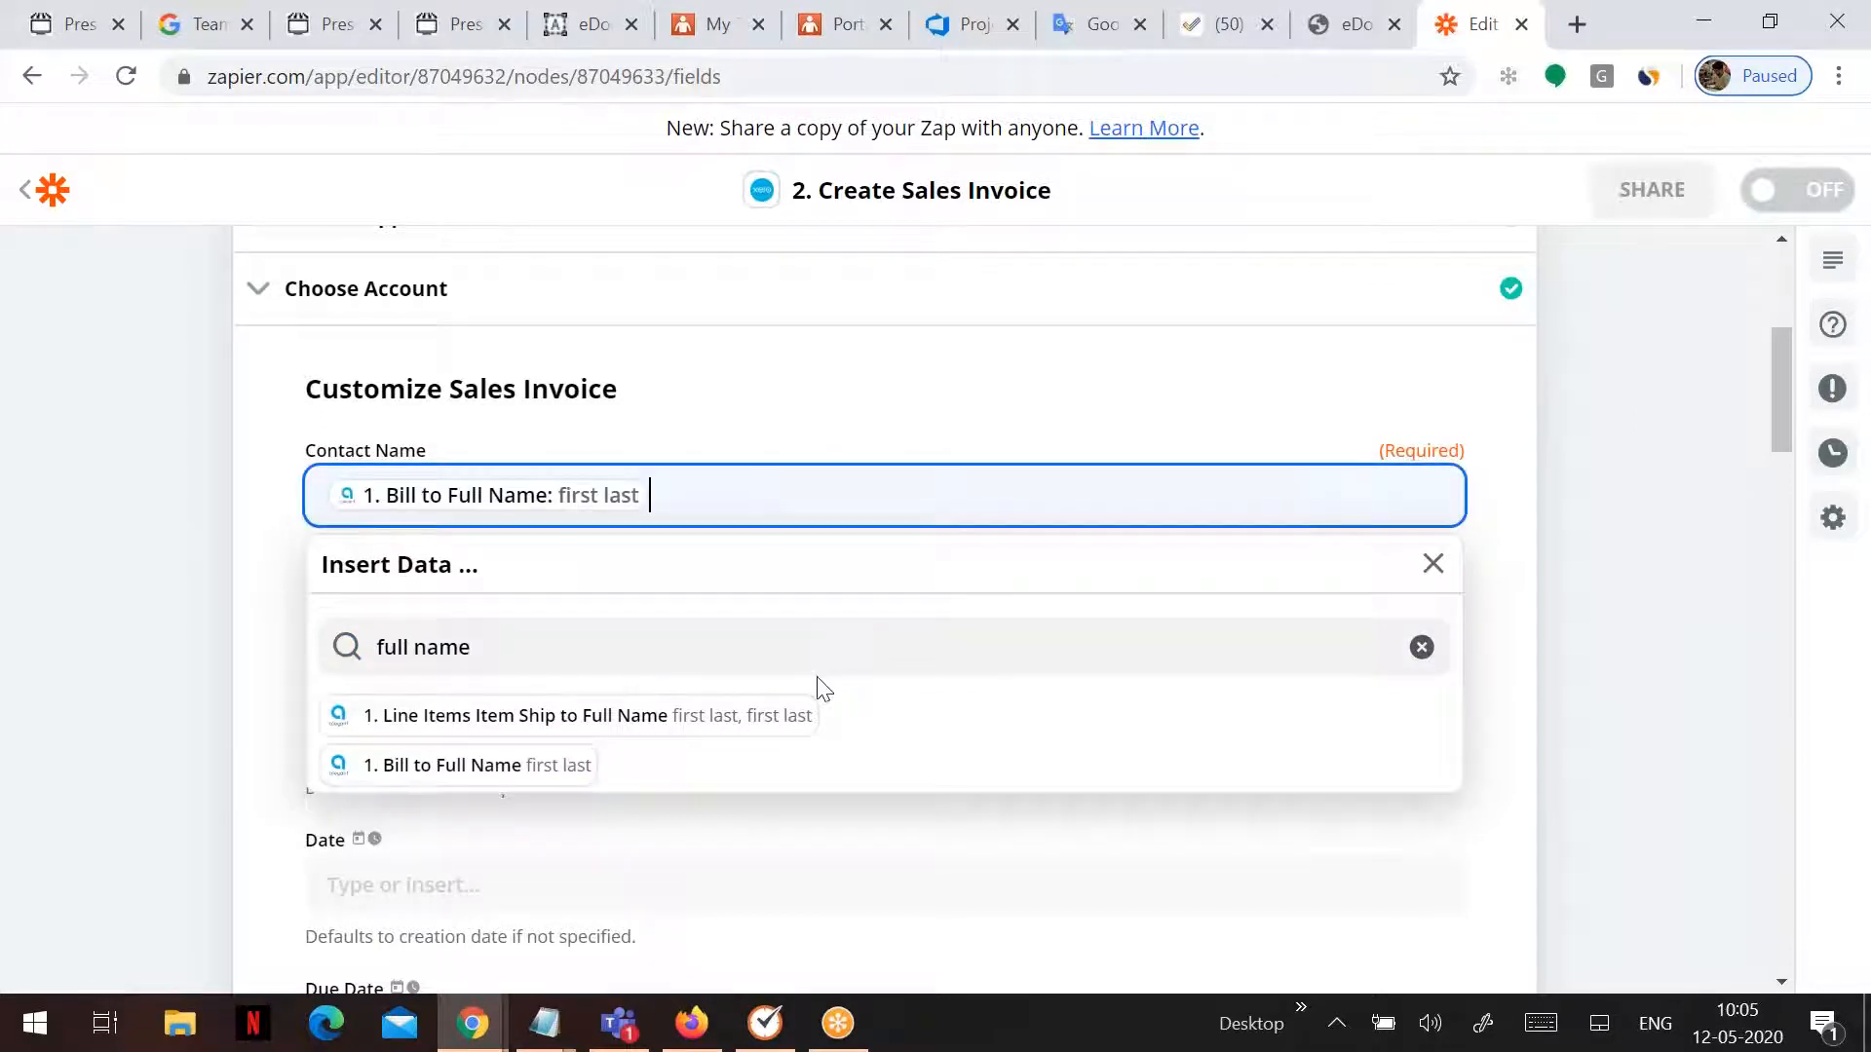
- Map Line Quantity to Line Items Item Quantity and finish customizing the invoice
scroll(821, 689, "down", 3)
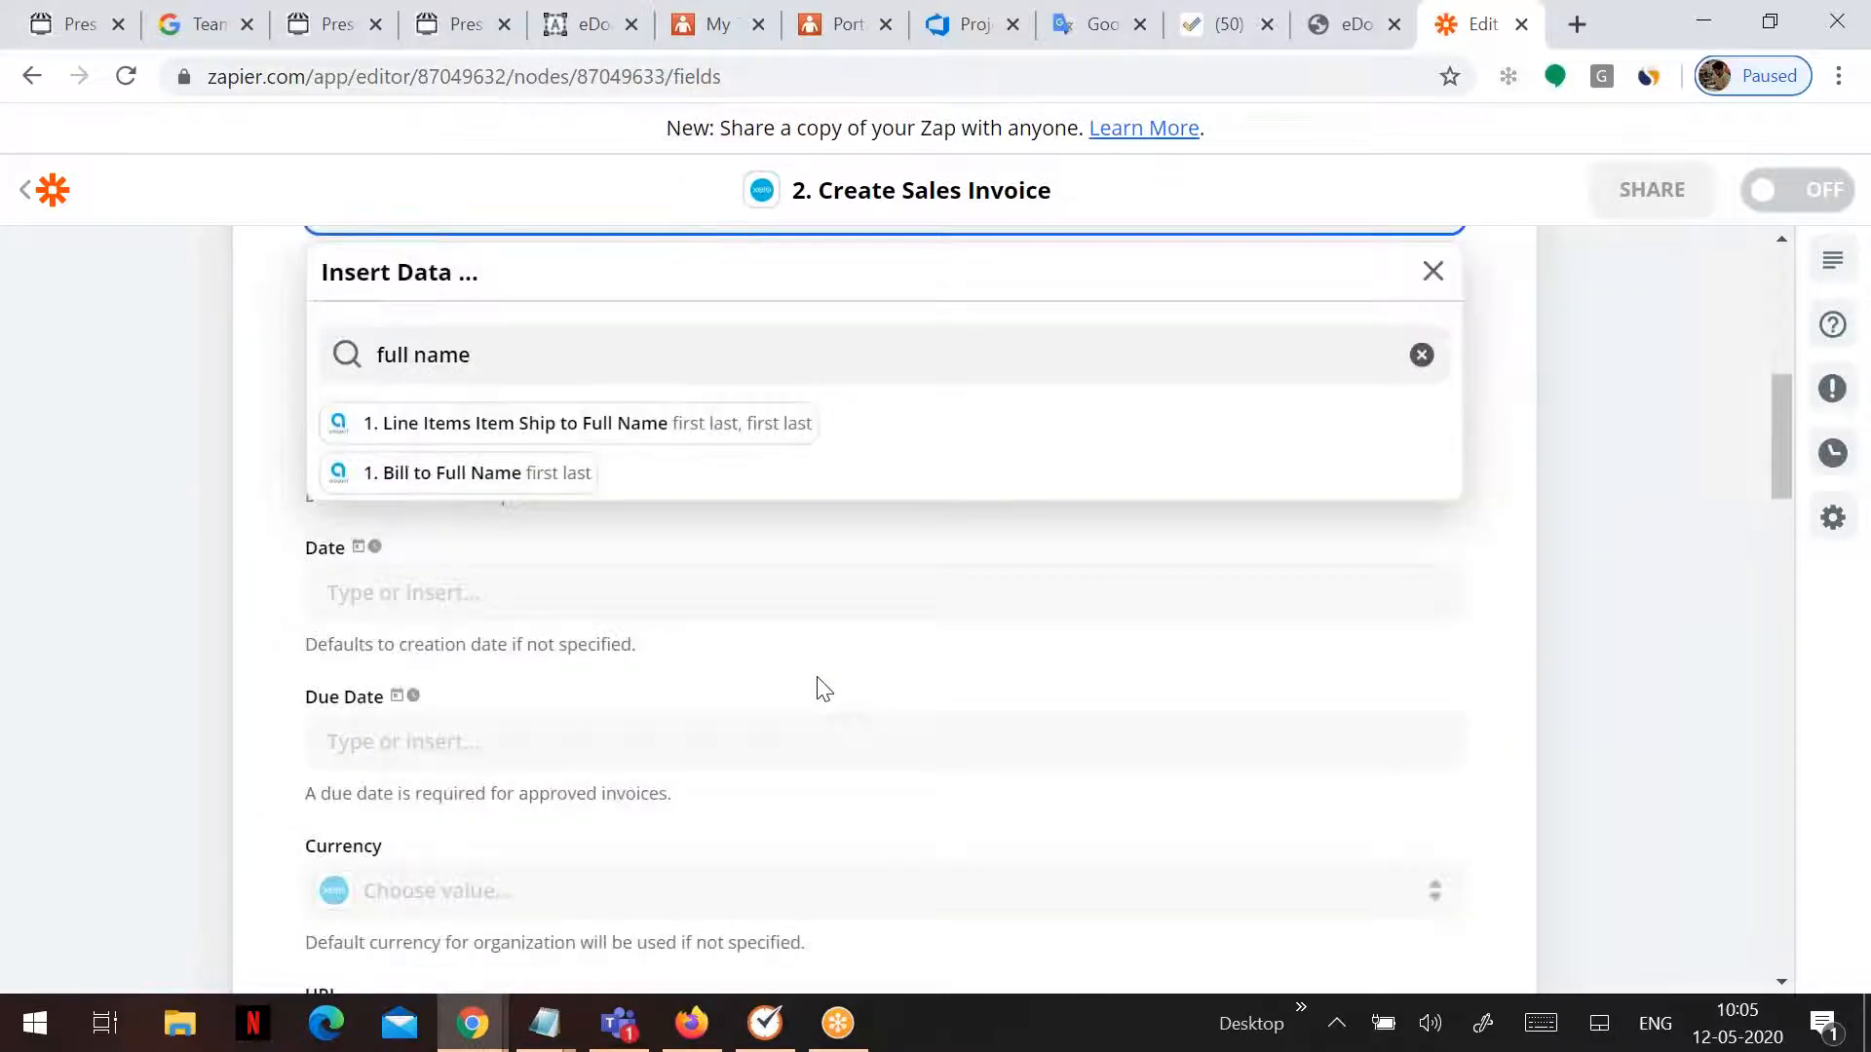
scroll(821, 688, "down", 2)
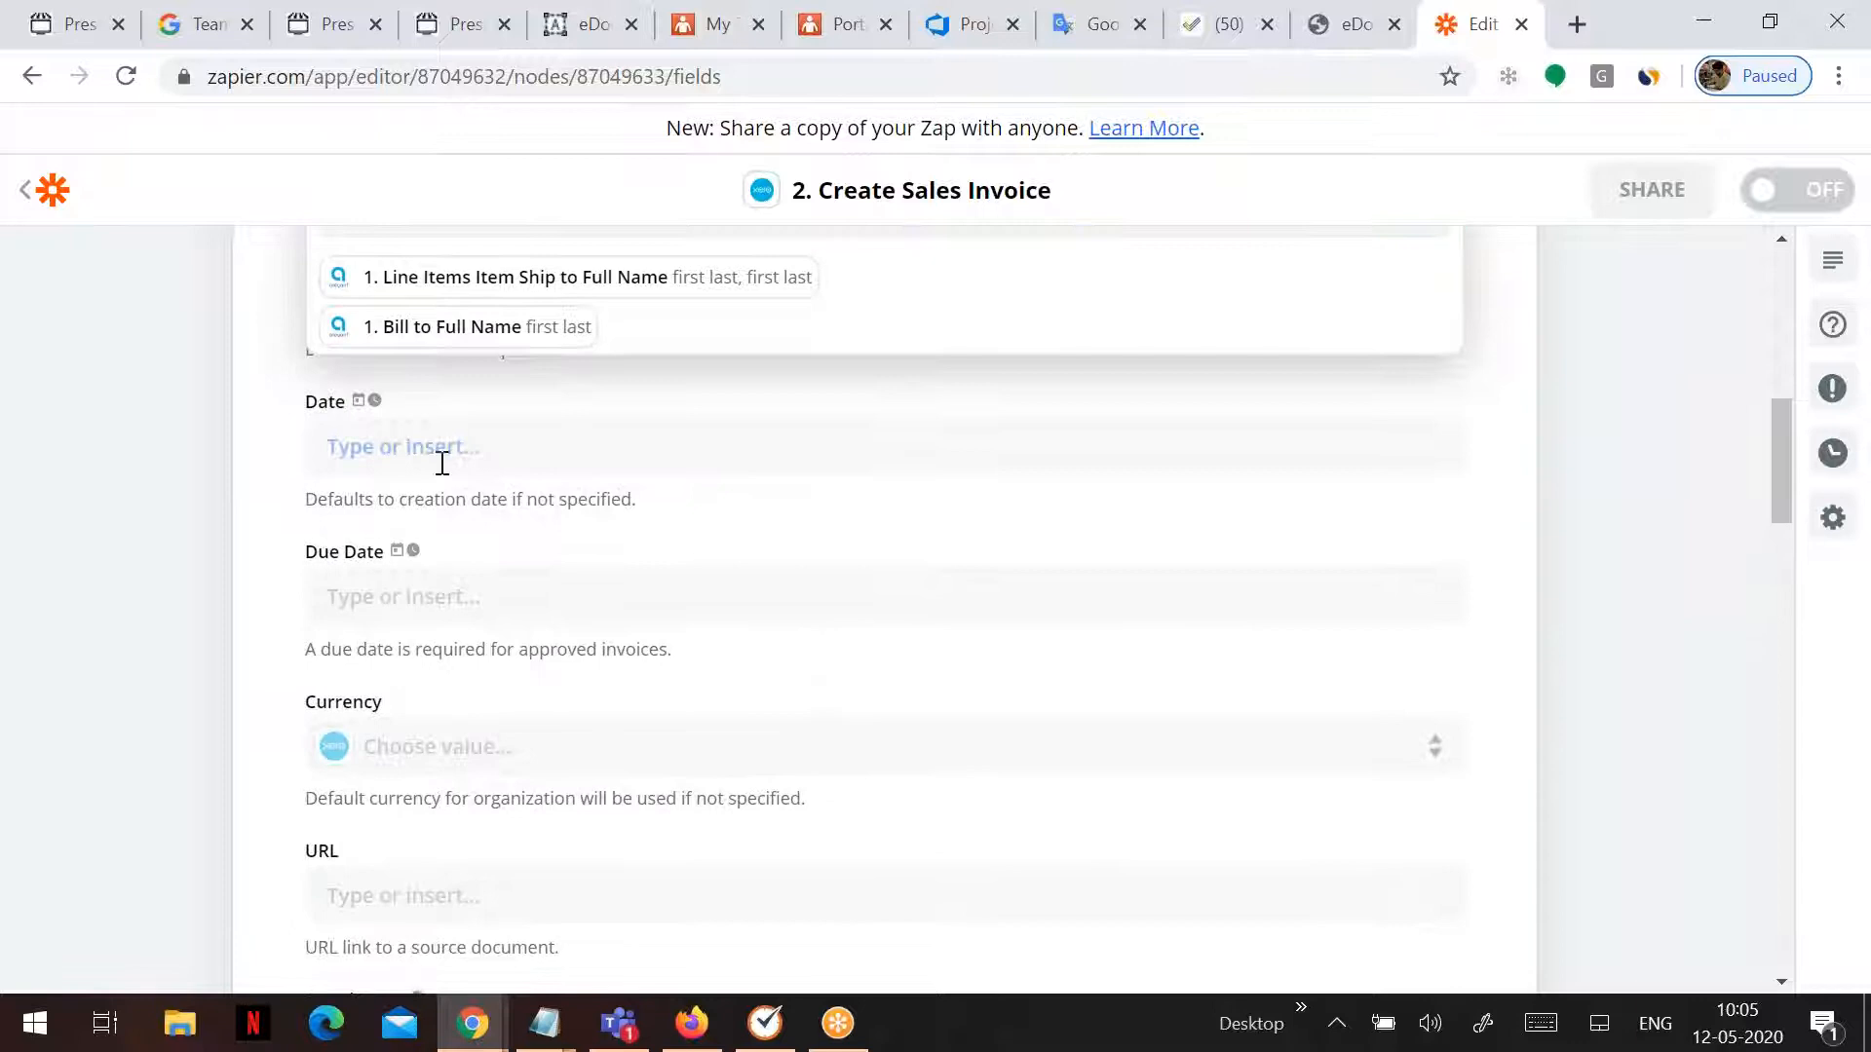
scroll(693, 577, "down", 2)
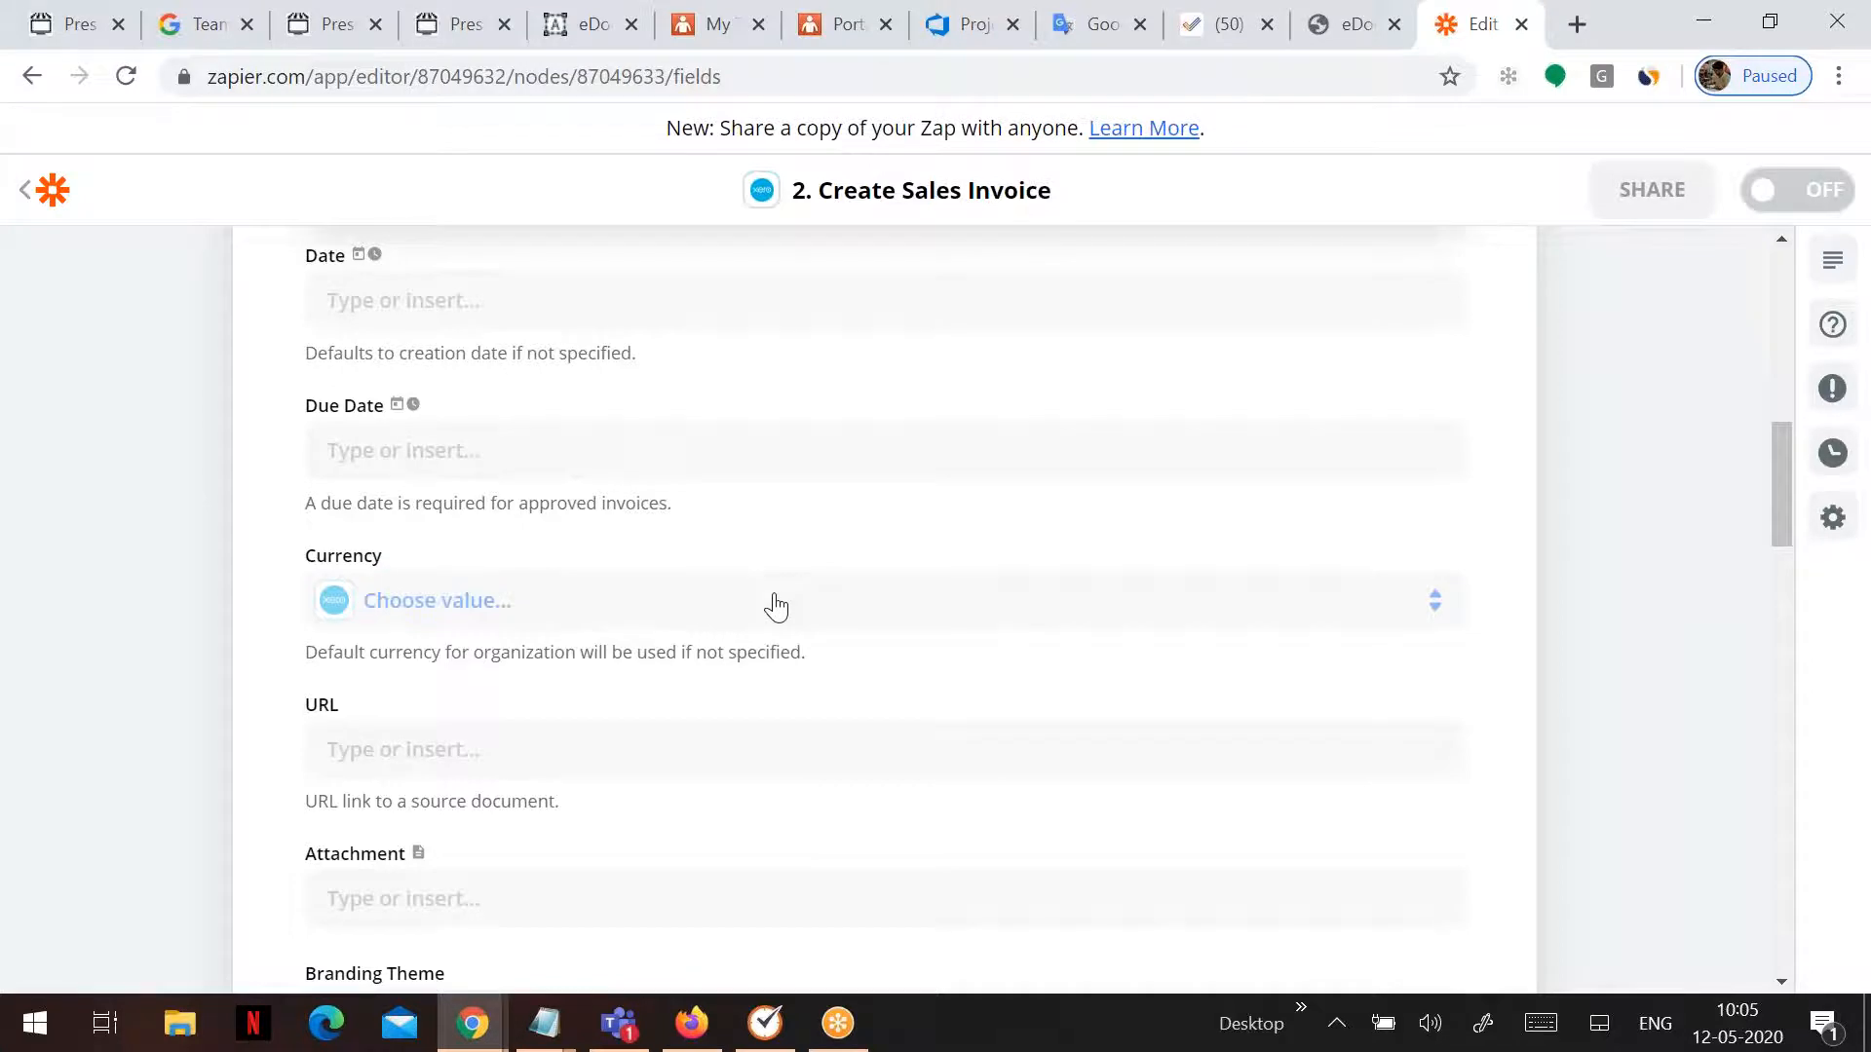
scroll(773, 605, "down", 6)
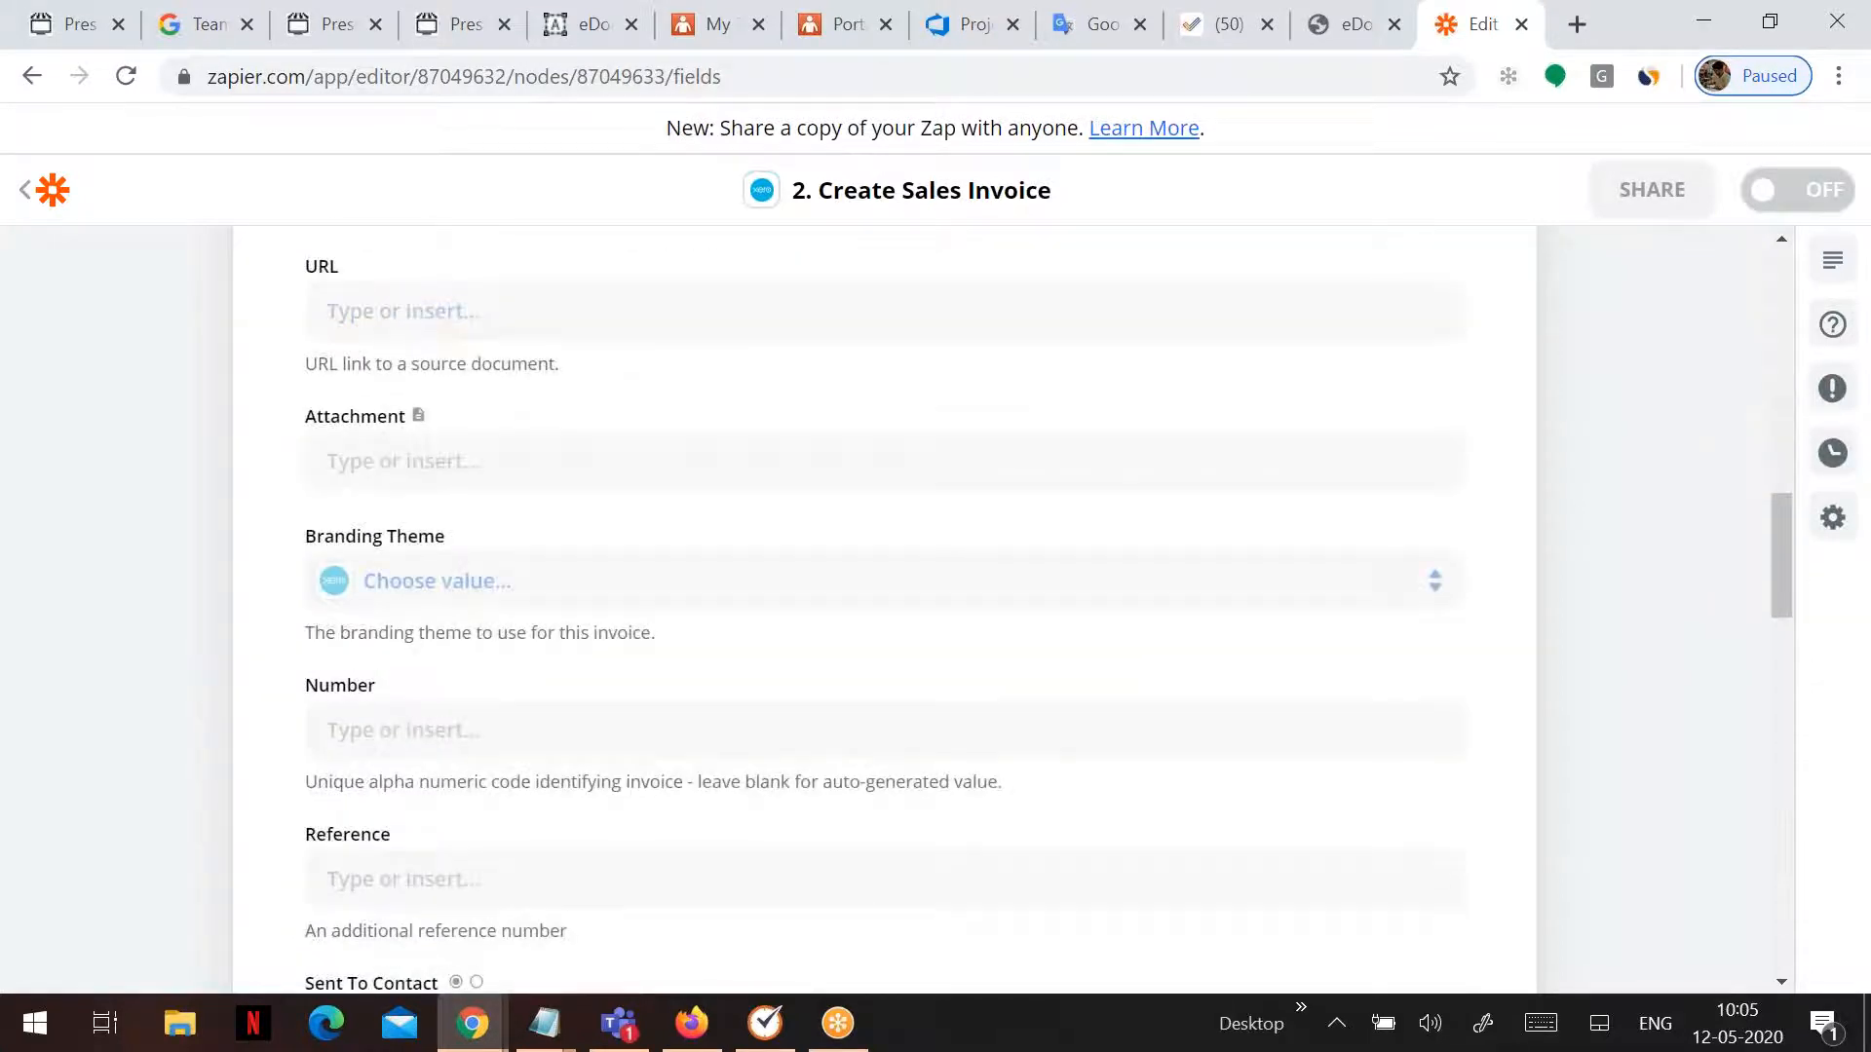
scroll(884, 609, "down", 12)
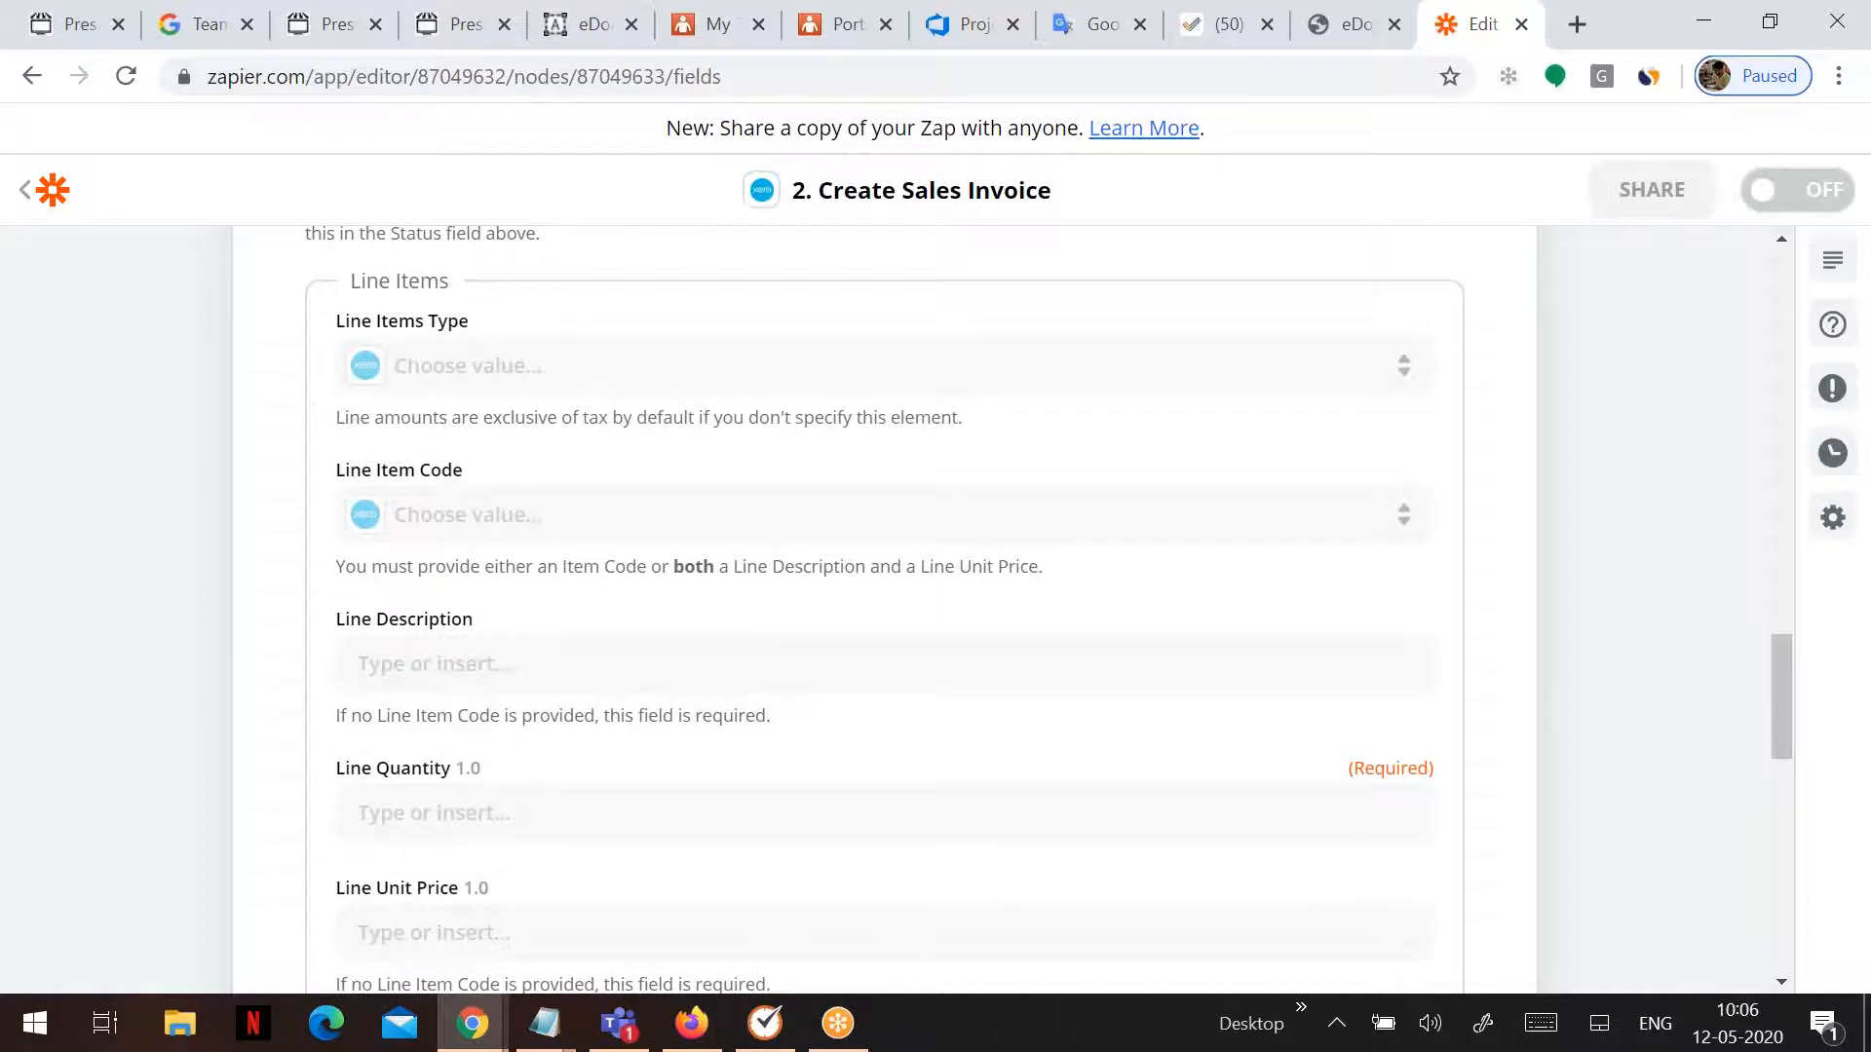
scroll(885, 609, "down", 2)
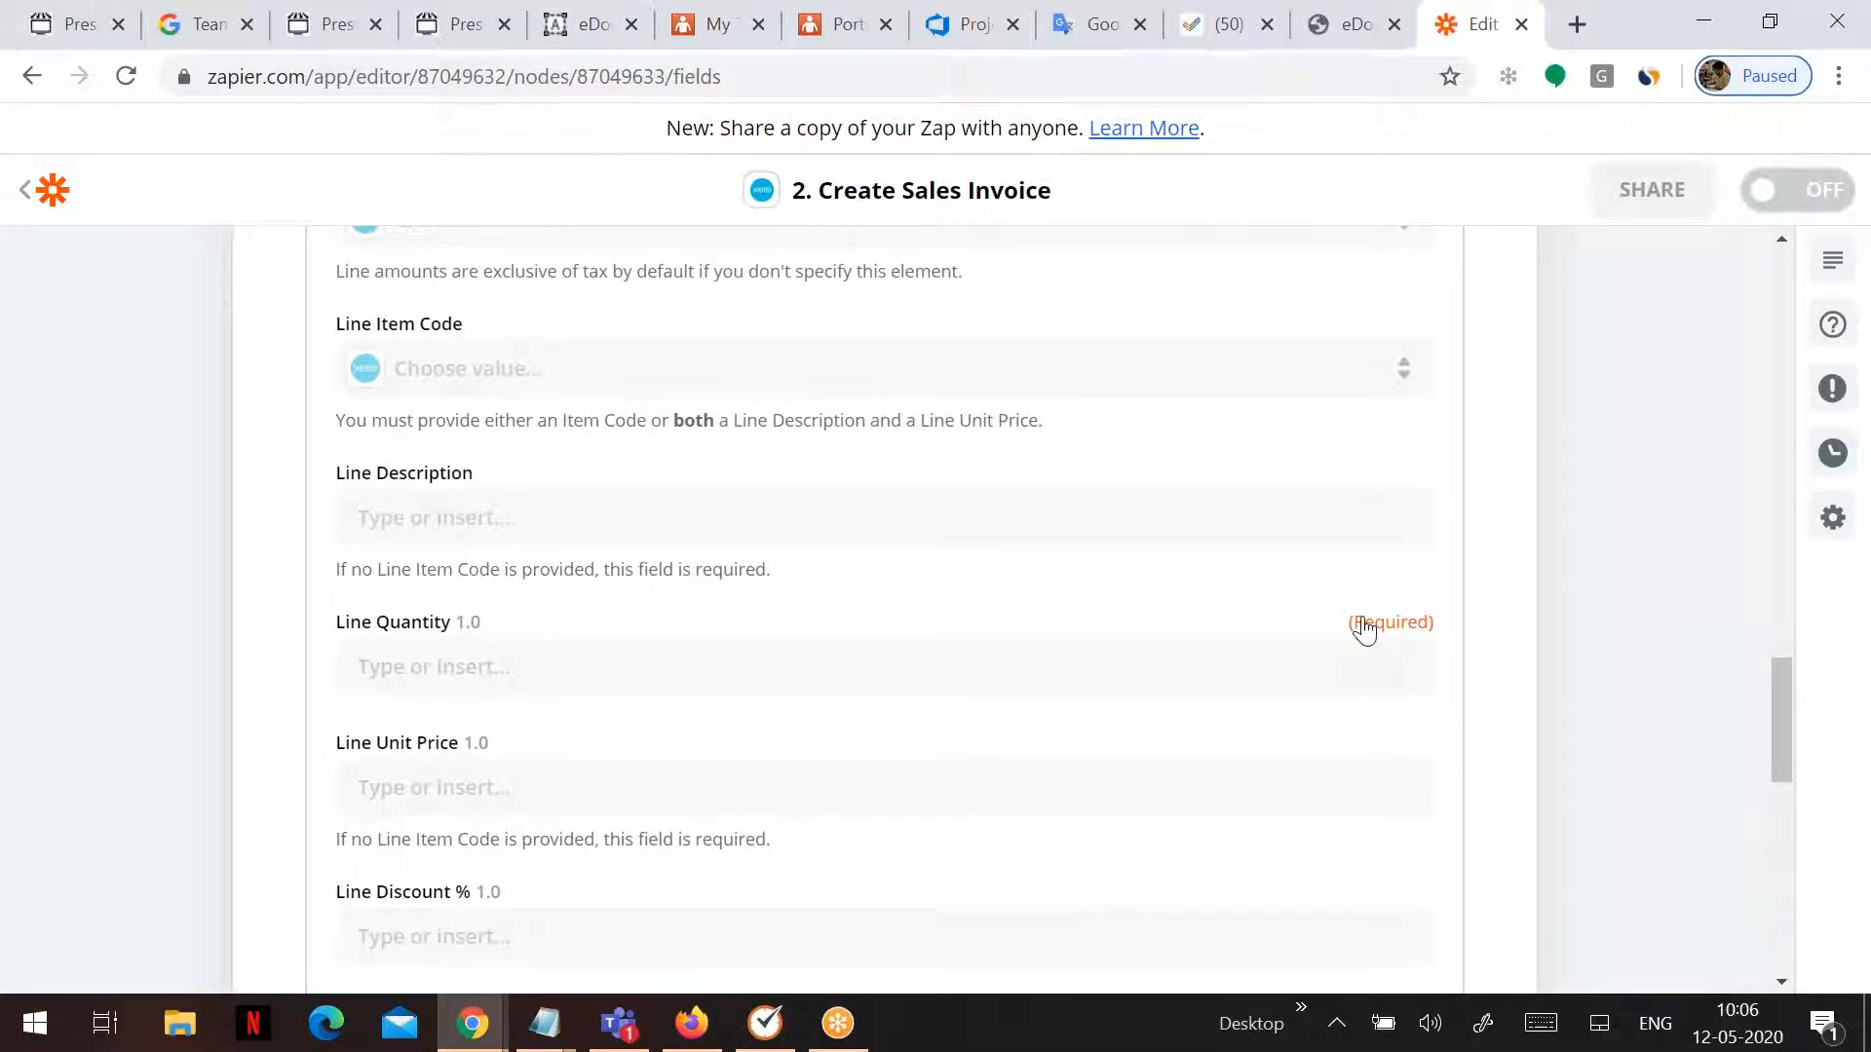
left_click(385, 670)
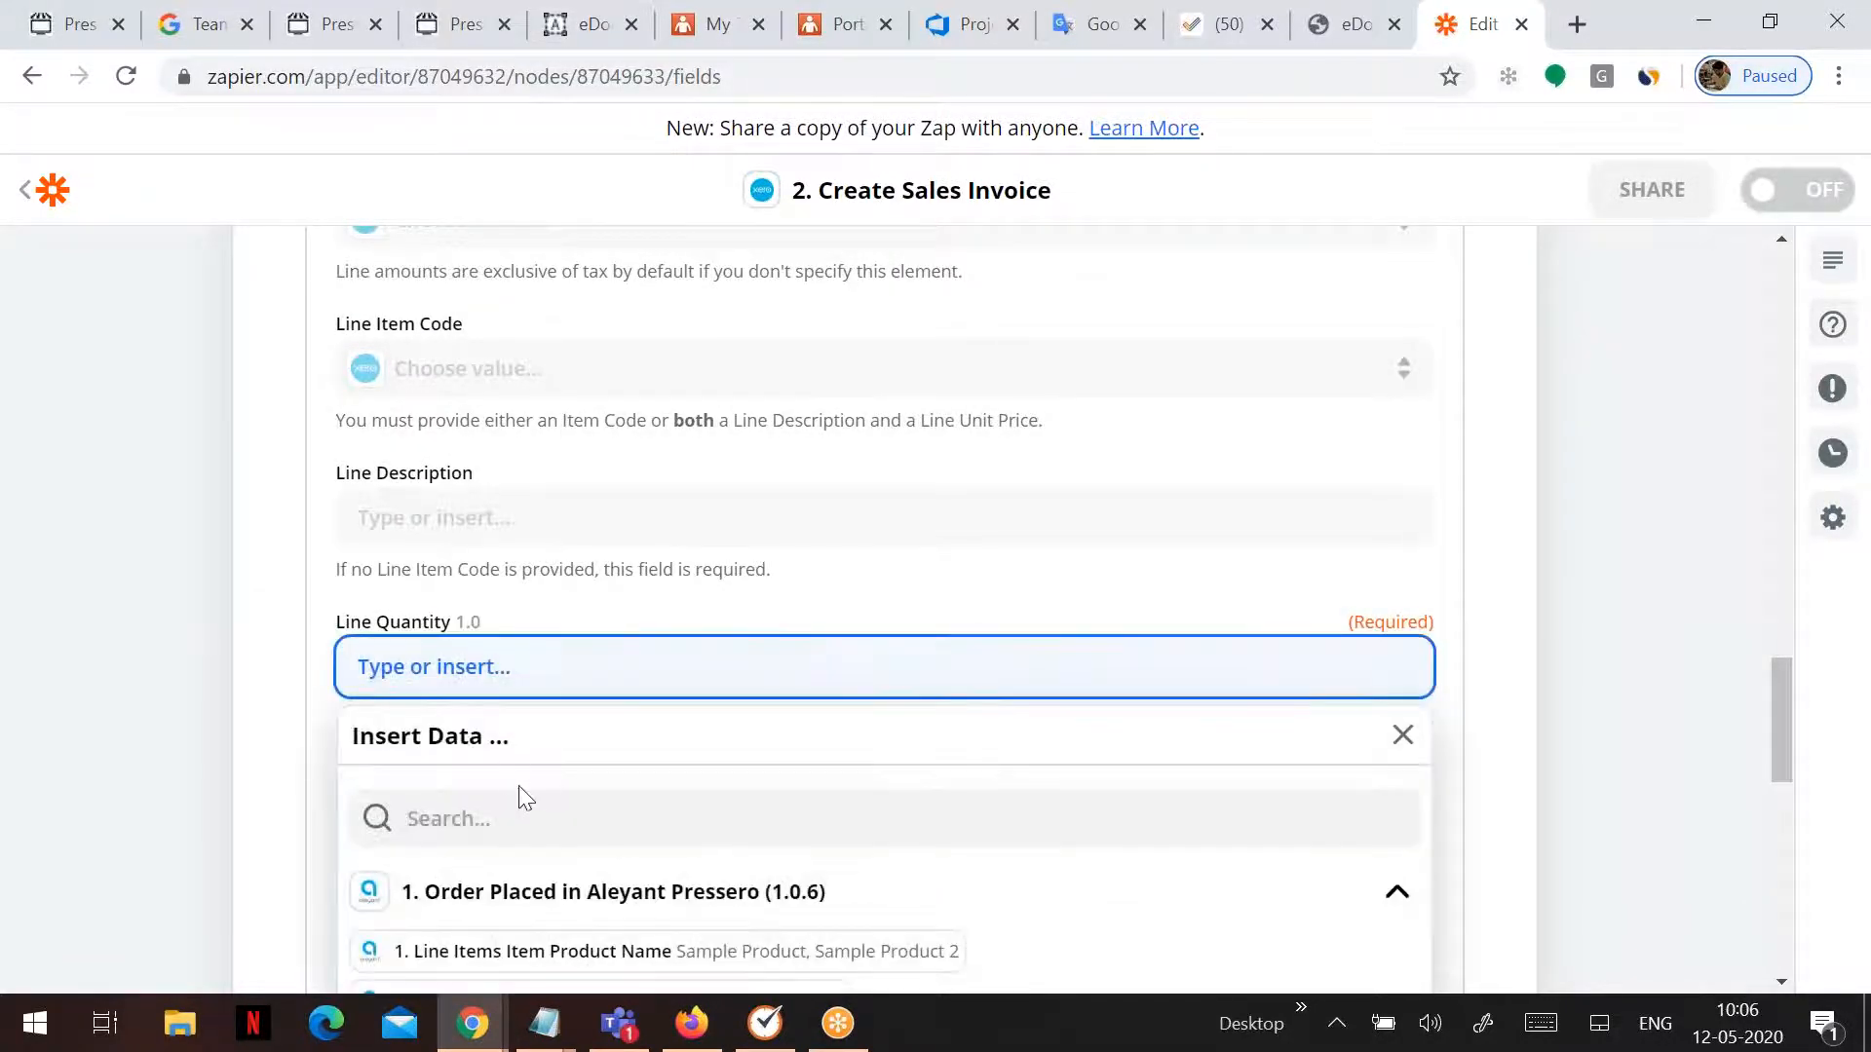
left_click(476, 831)
type("qun")
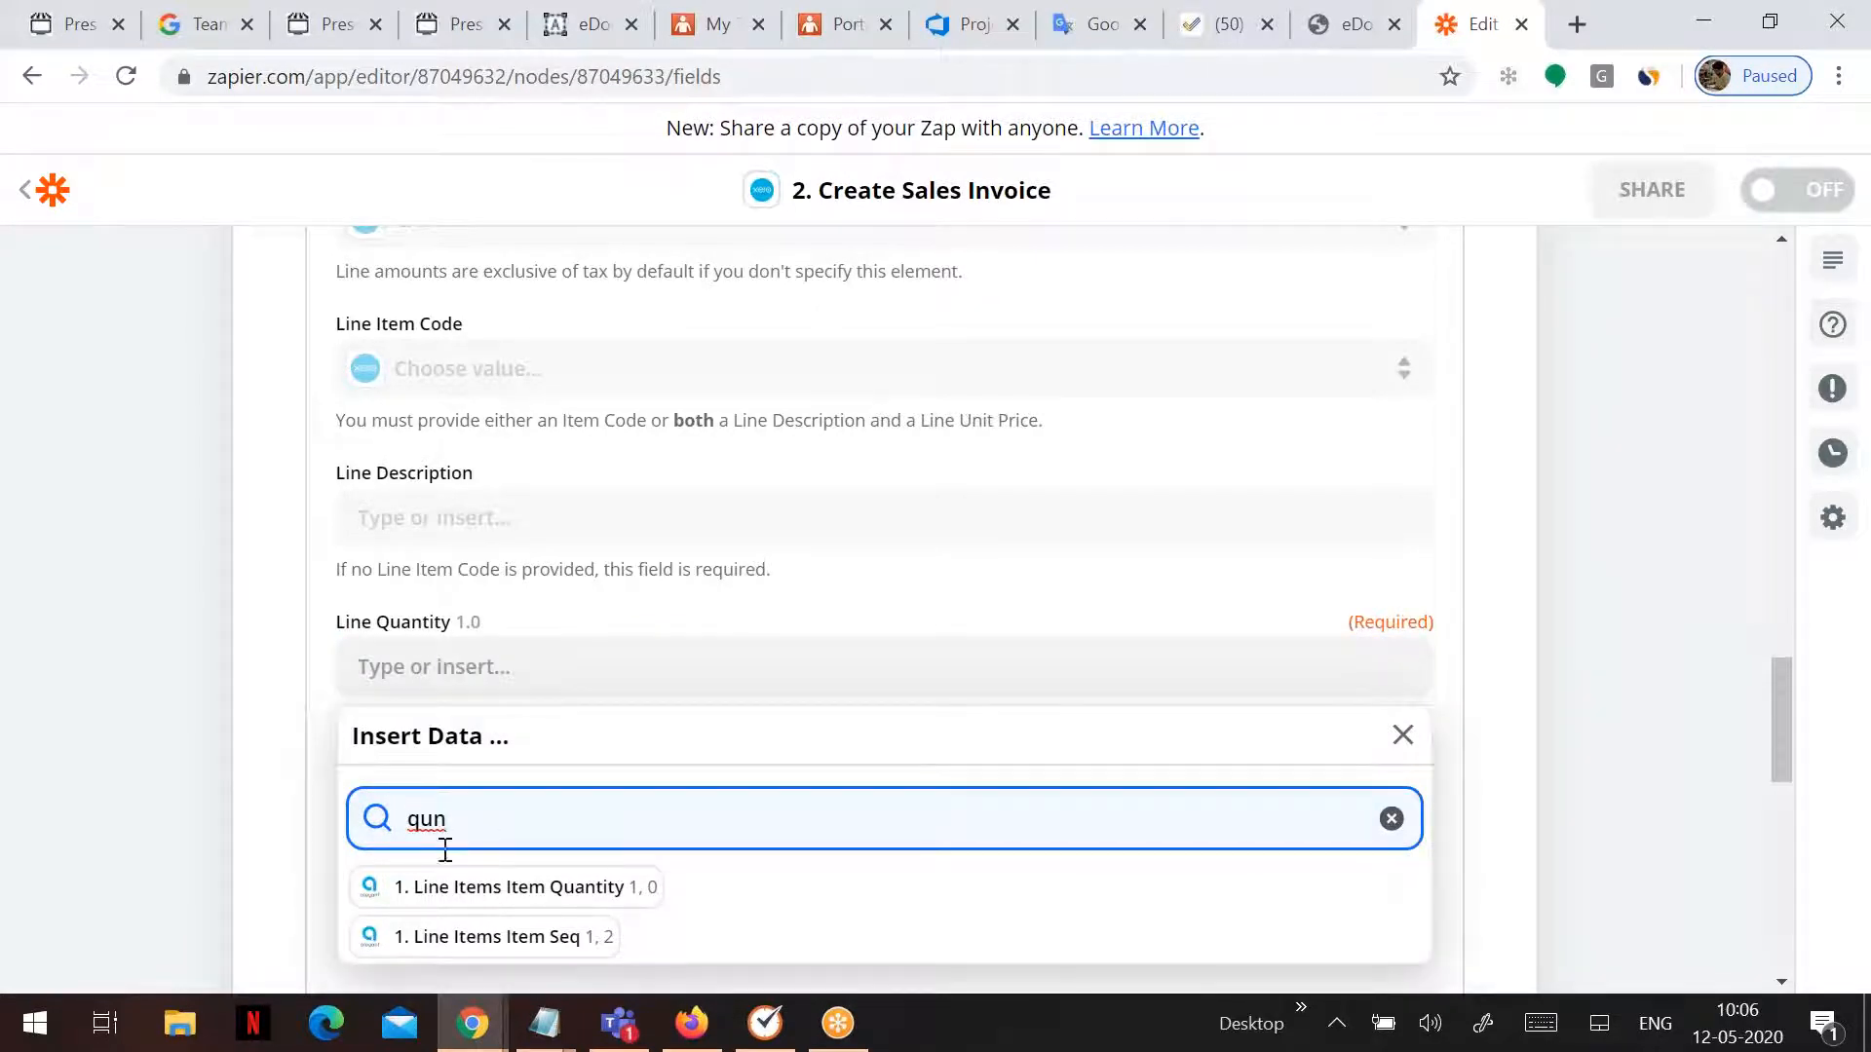
left_click(500, 885)
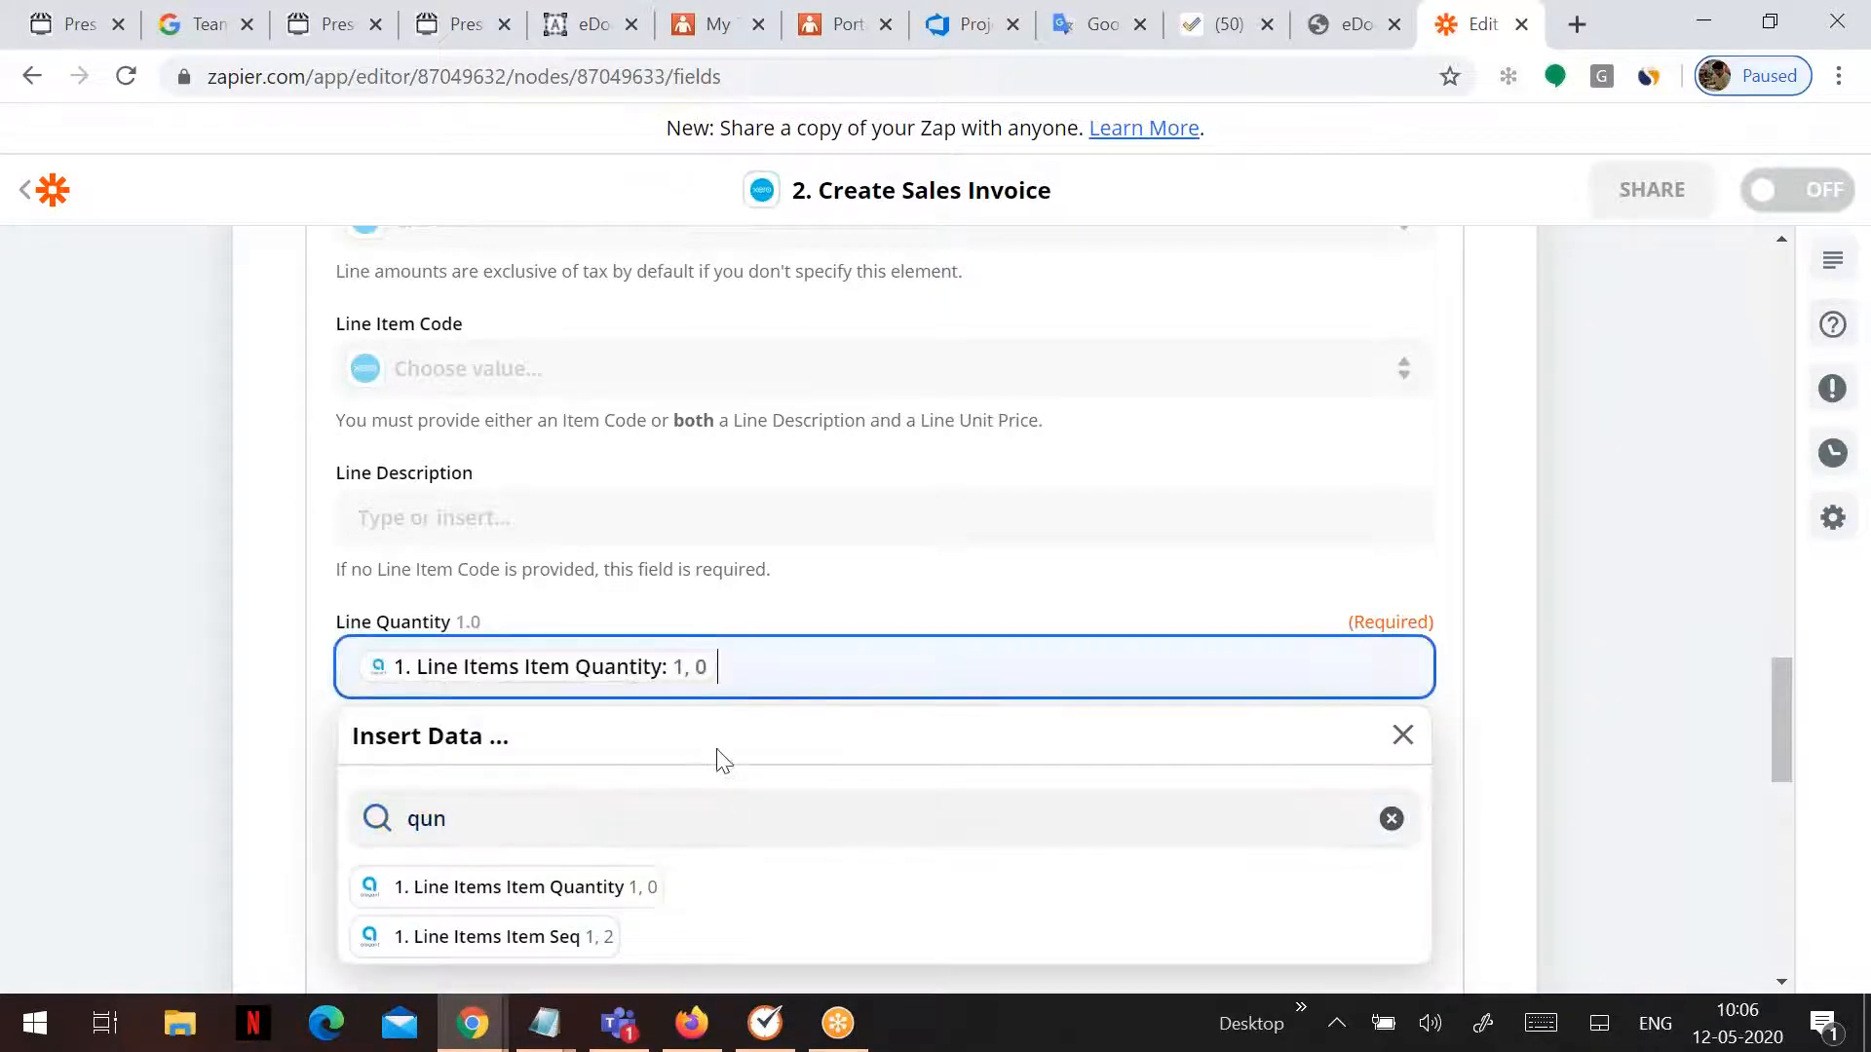
scroll(721, 760, "down", 5)
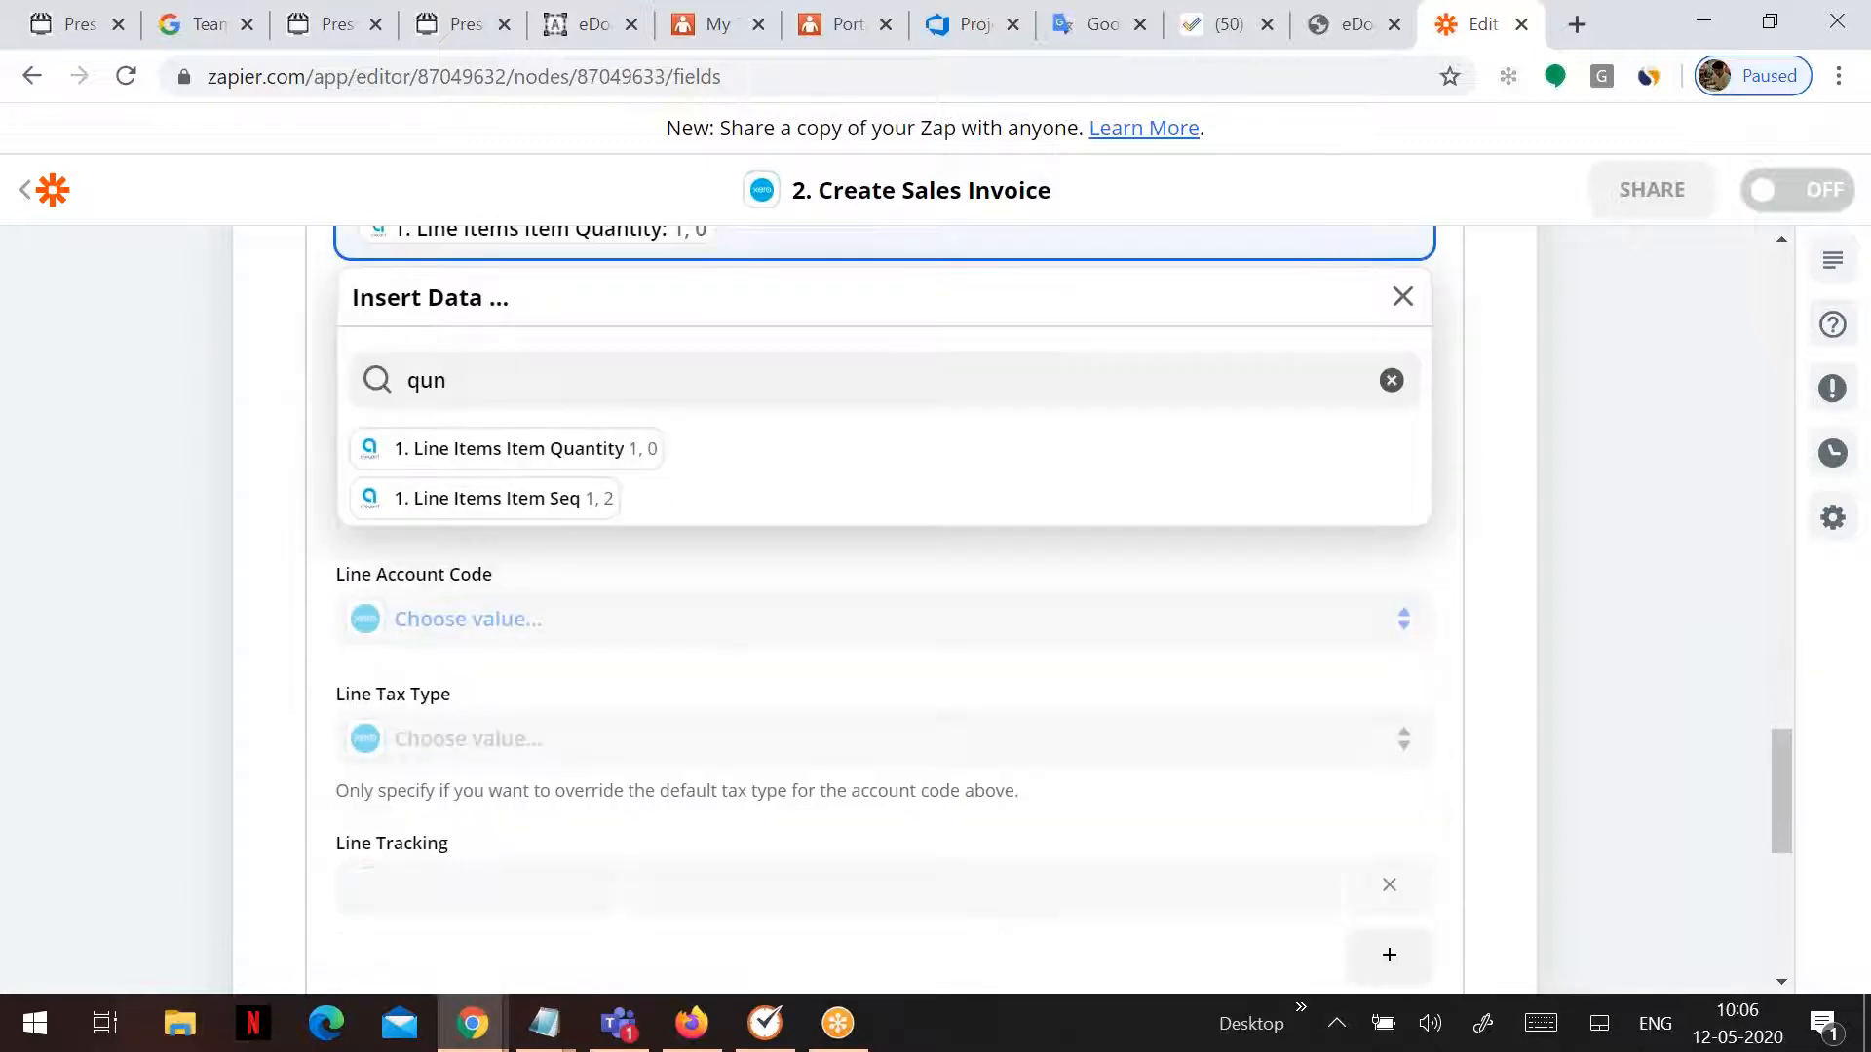
scroll(955, 818, "down", 5)
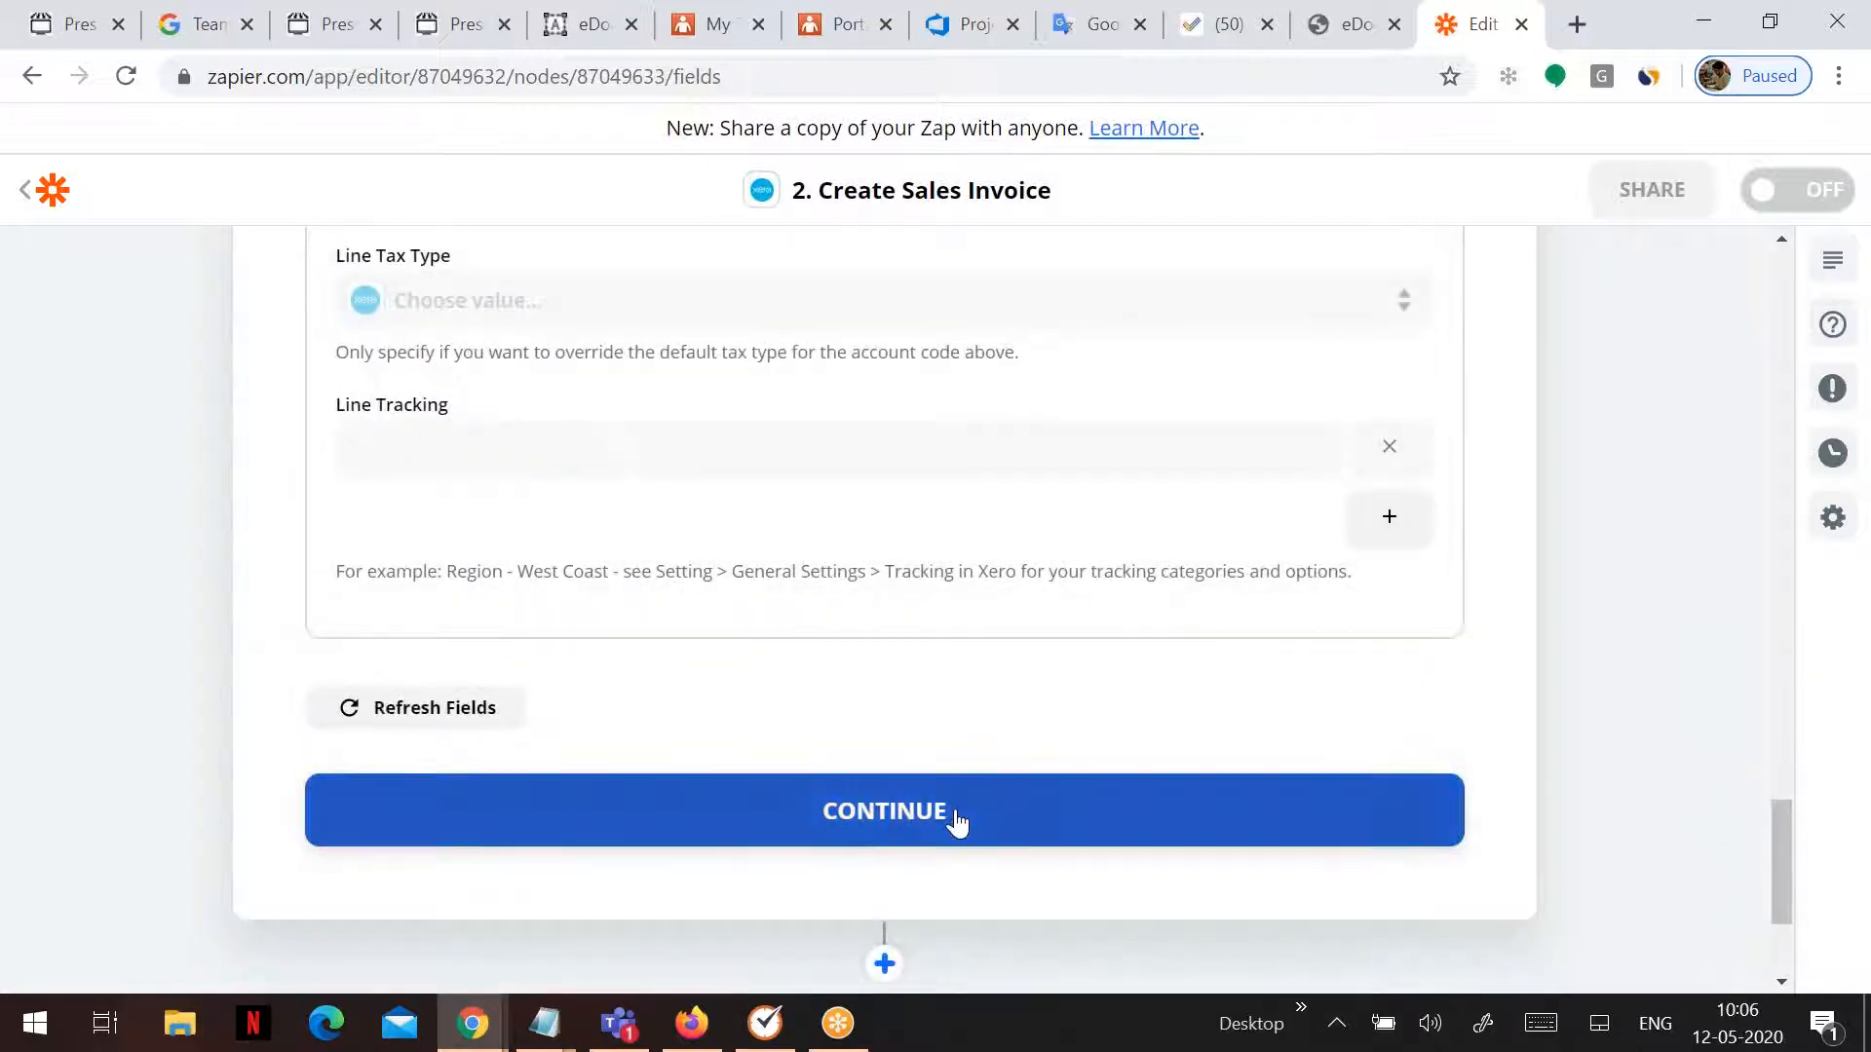
left_click(956, 823)
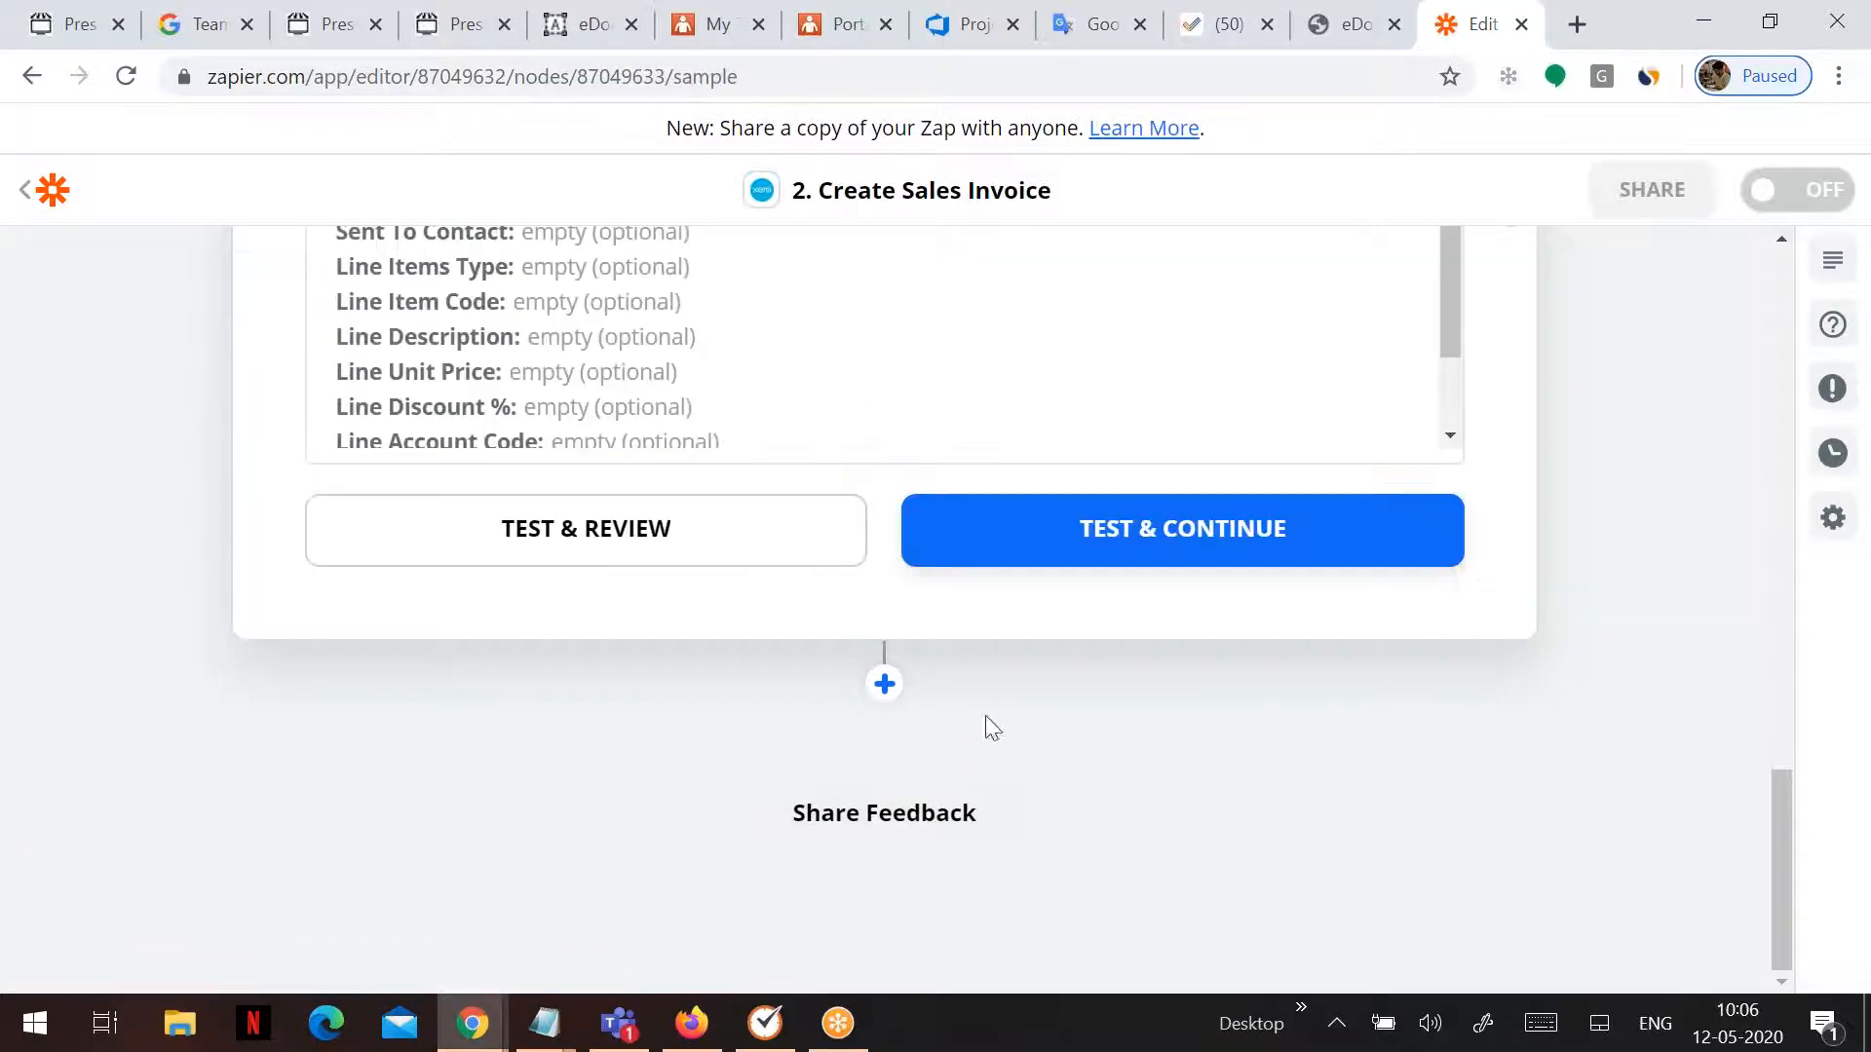
- Run the invoice test and review Xero's error that UnitAmount and LineAmount are mandatory
scroll(912, 443, "up", 5)
scroll(916, 492, "up", 3)
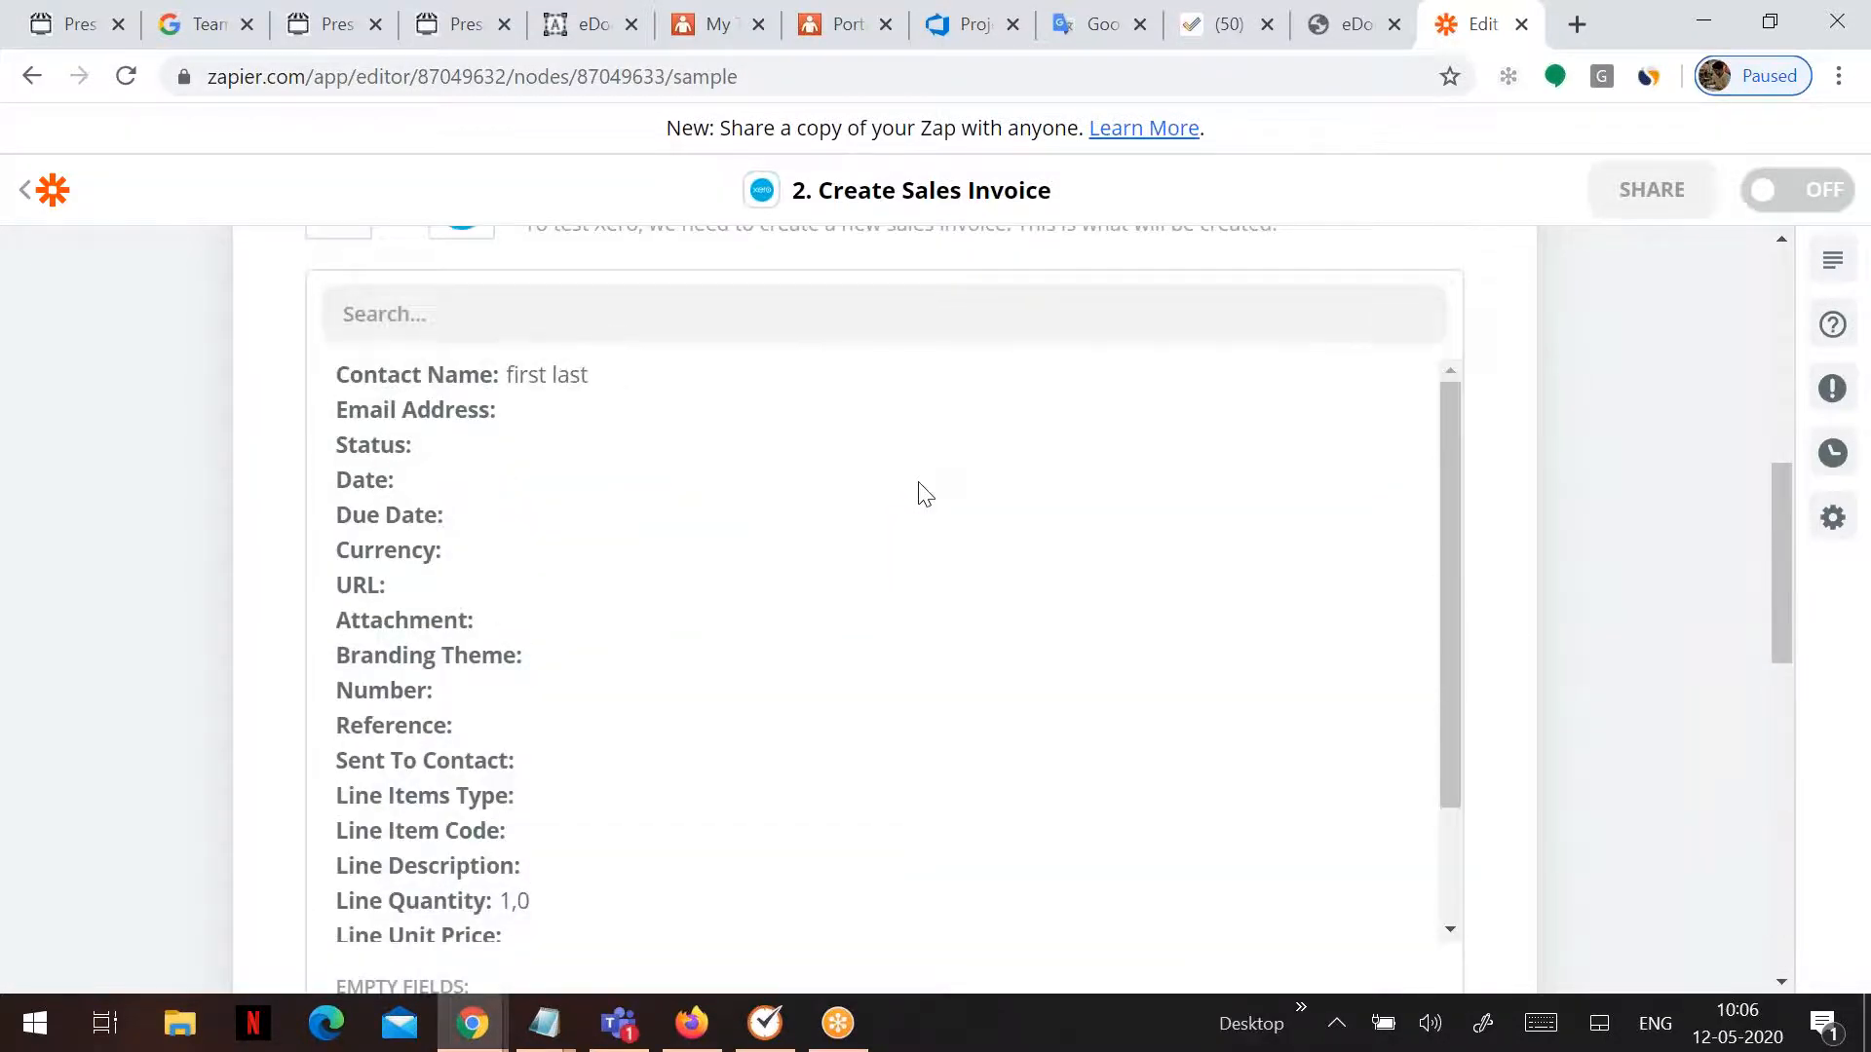
scroll(919, 492, "up", 5)
scroll(922, 501, "down", 10)
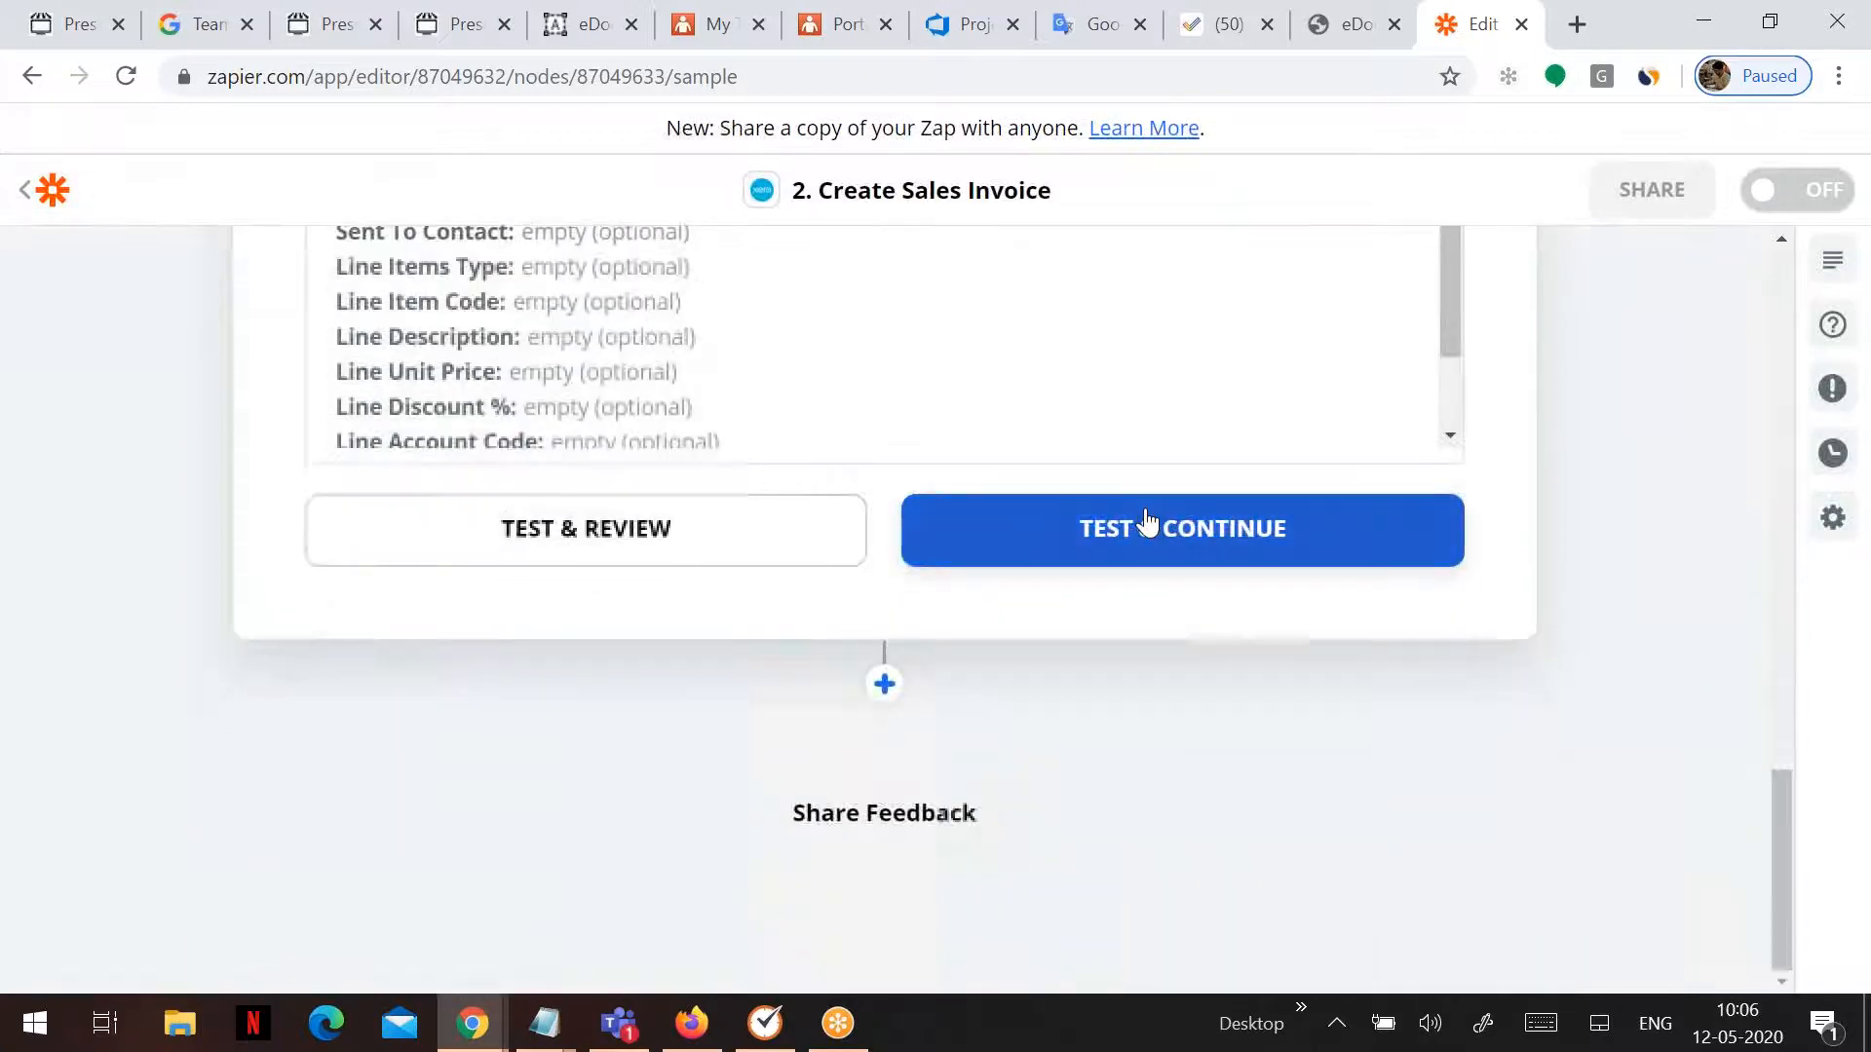
left_click(1148, 526)
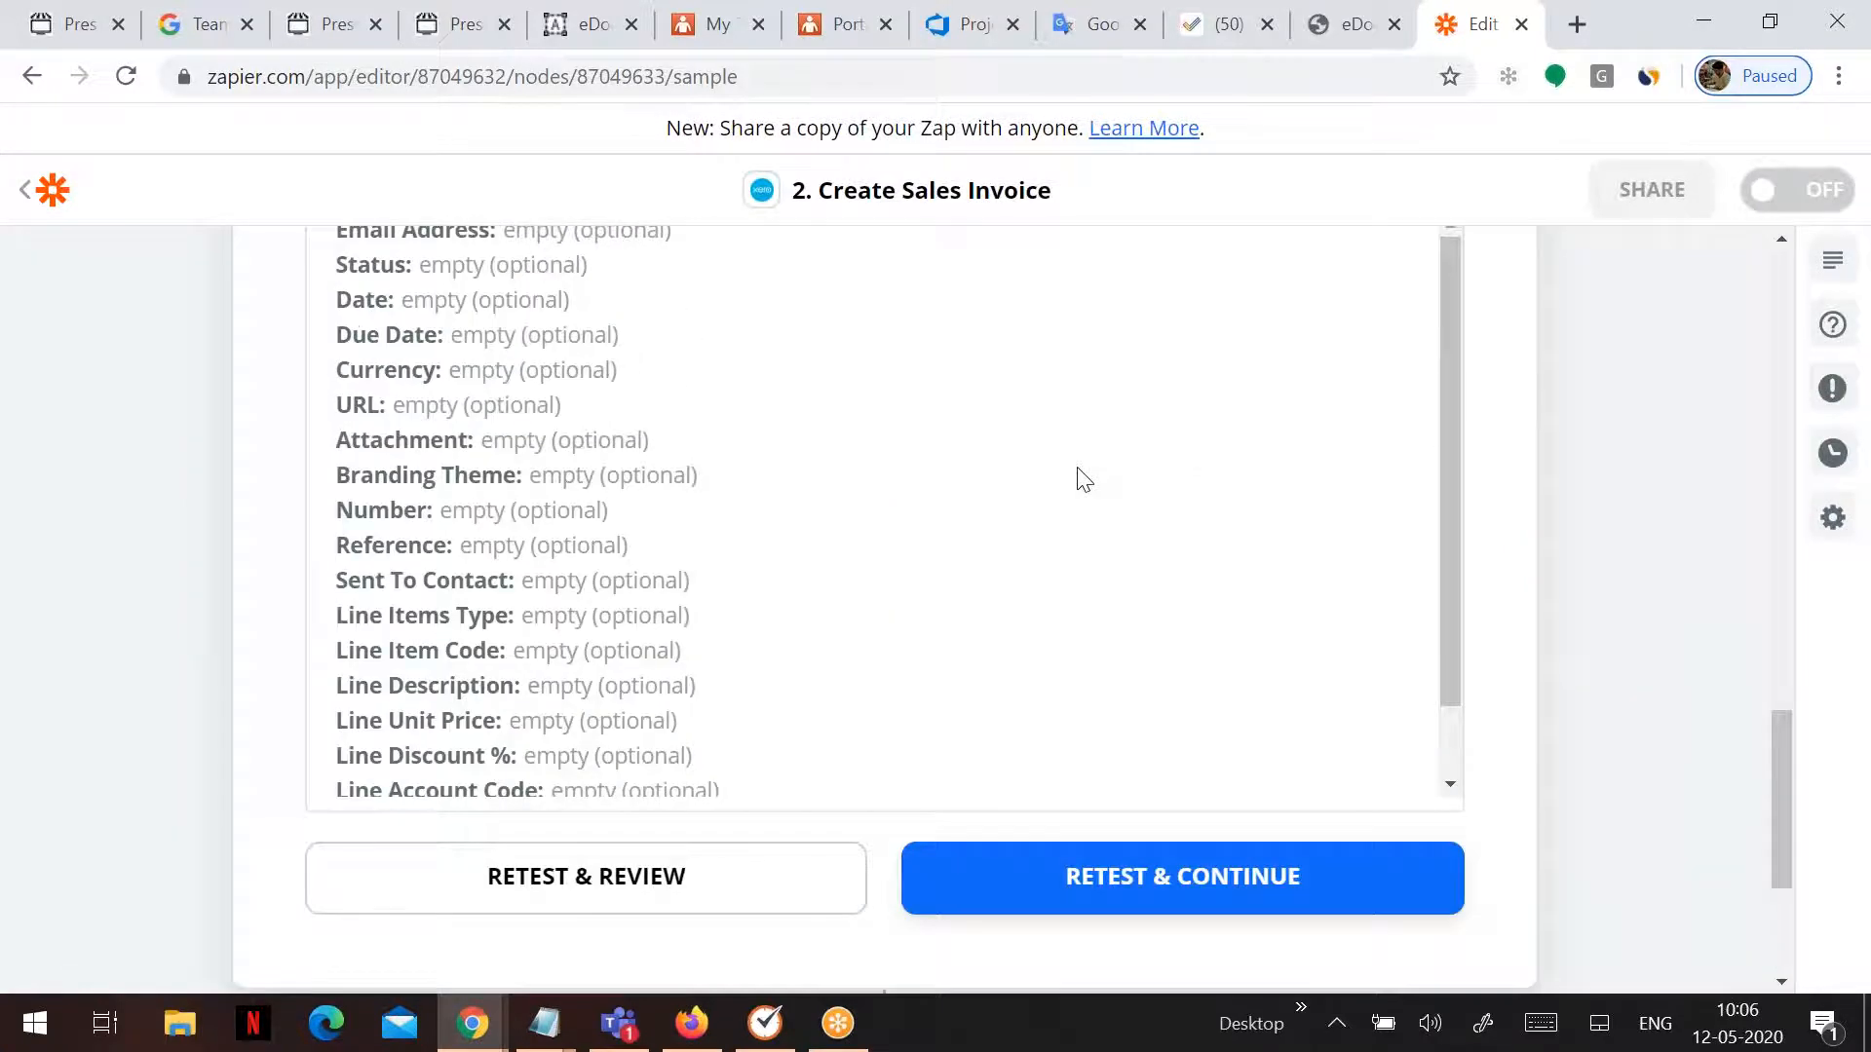
scroll(1082, 478, "up", 10)
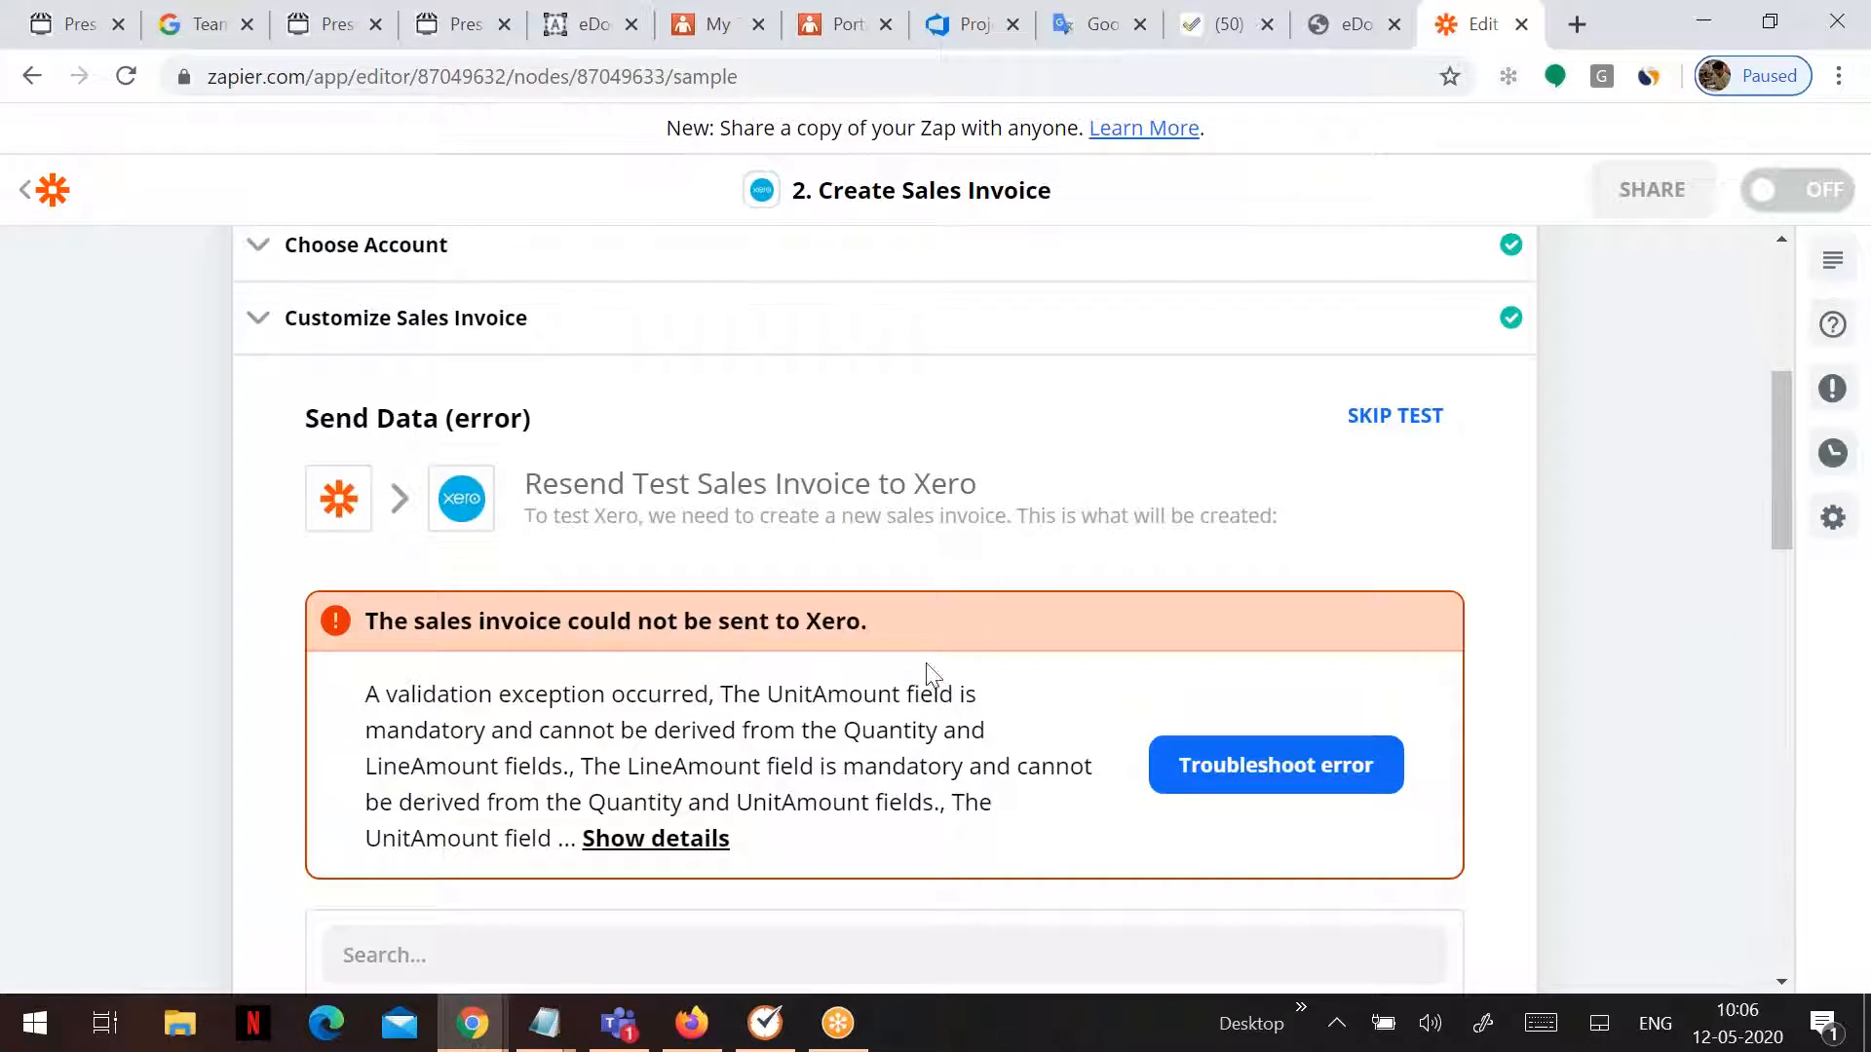
scroll(906, 682, "down", 2)
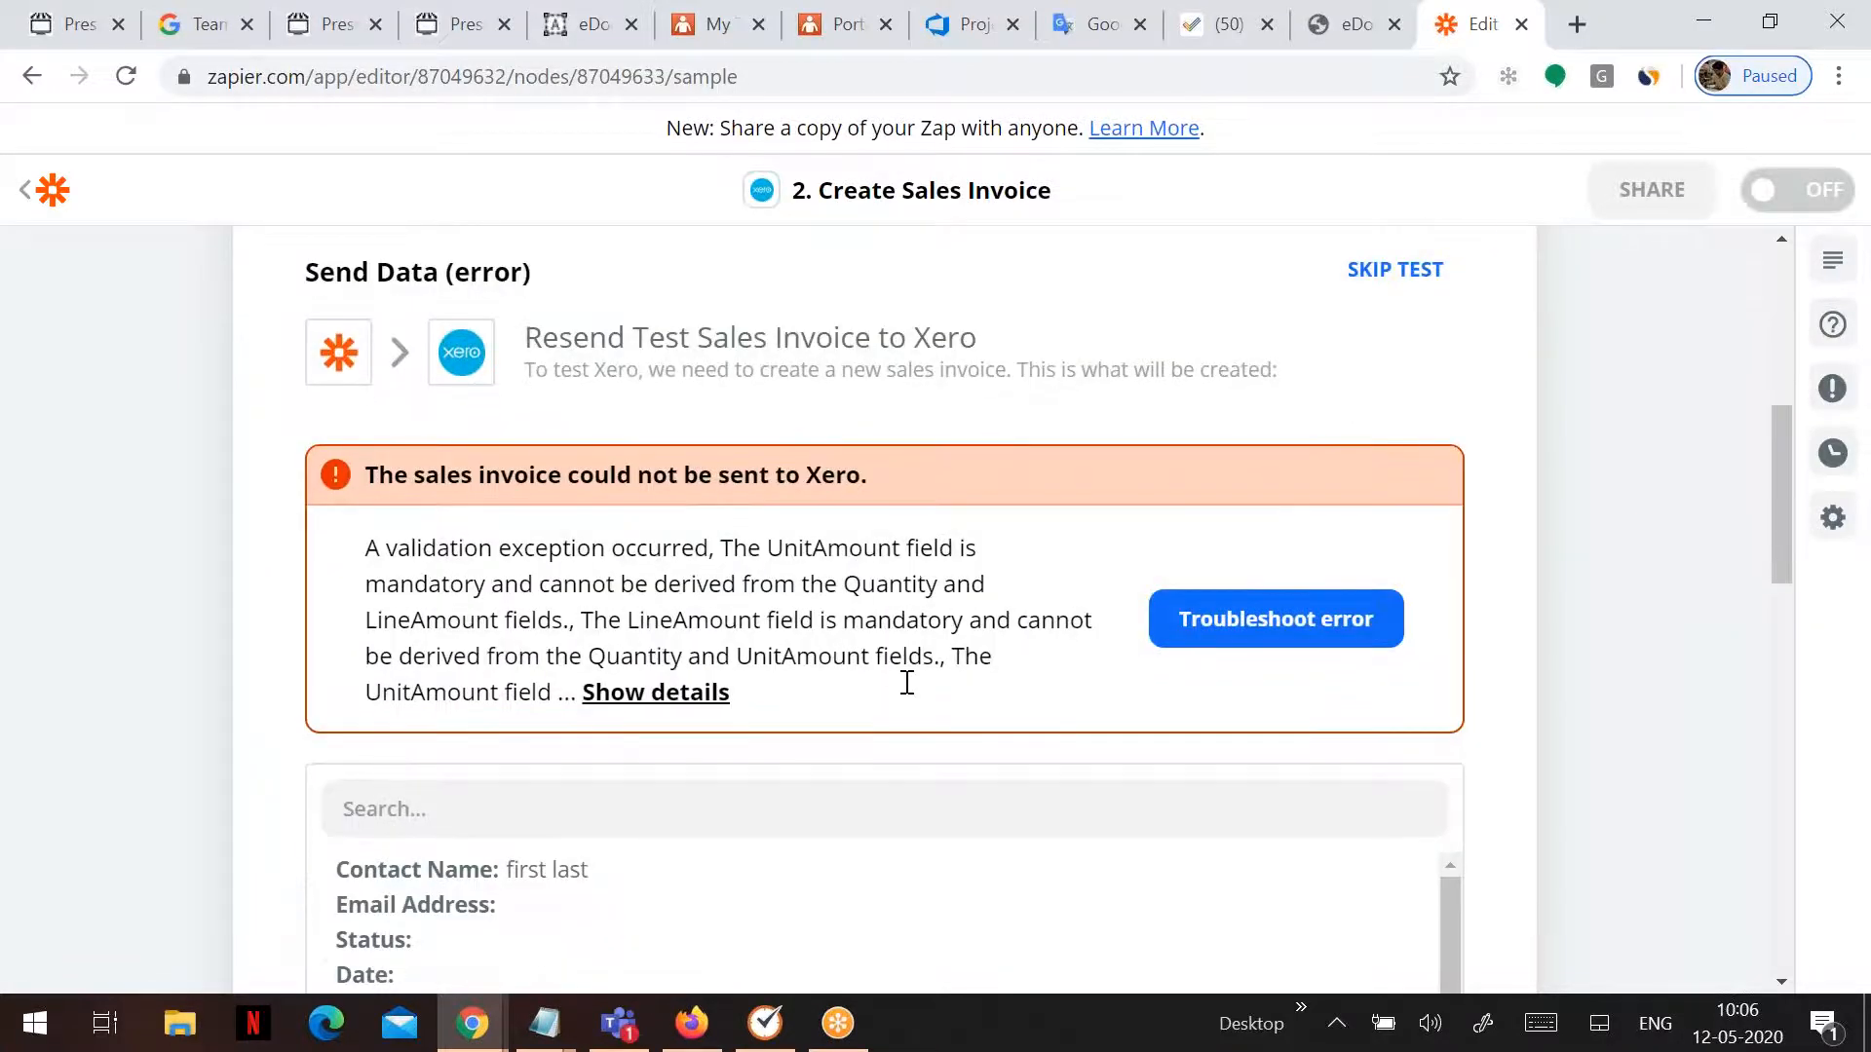
scroll(873, 735, "down", 5)
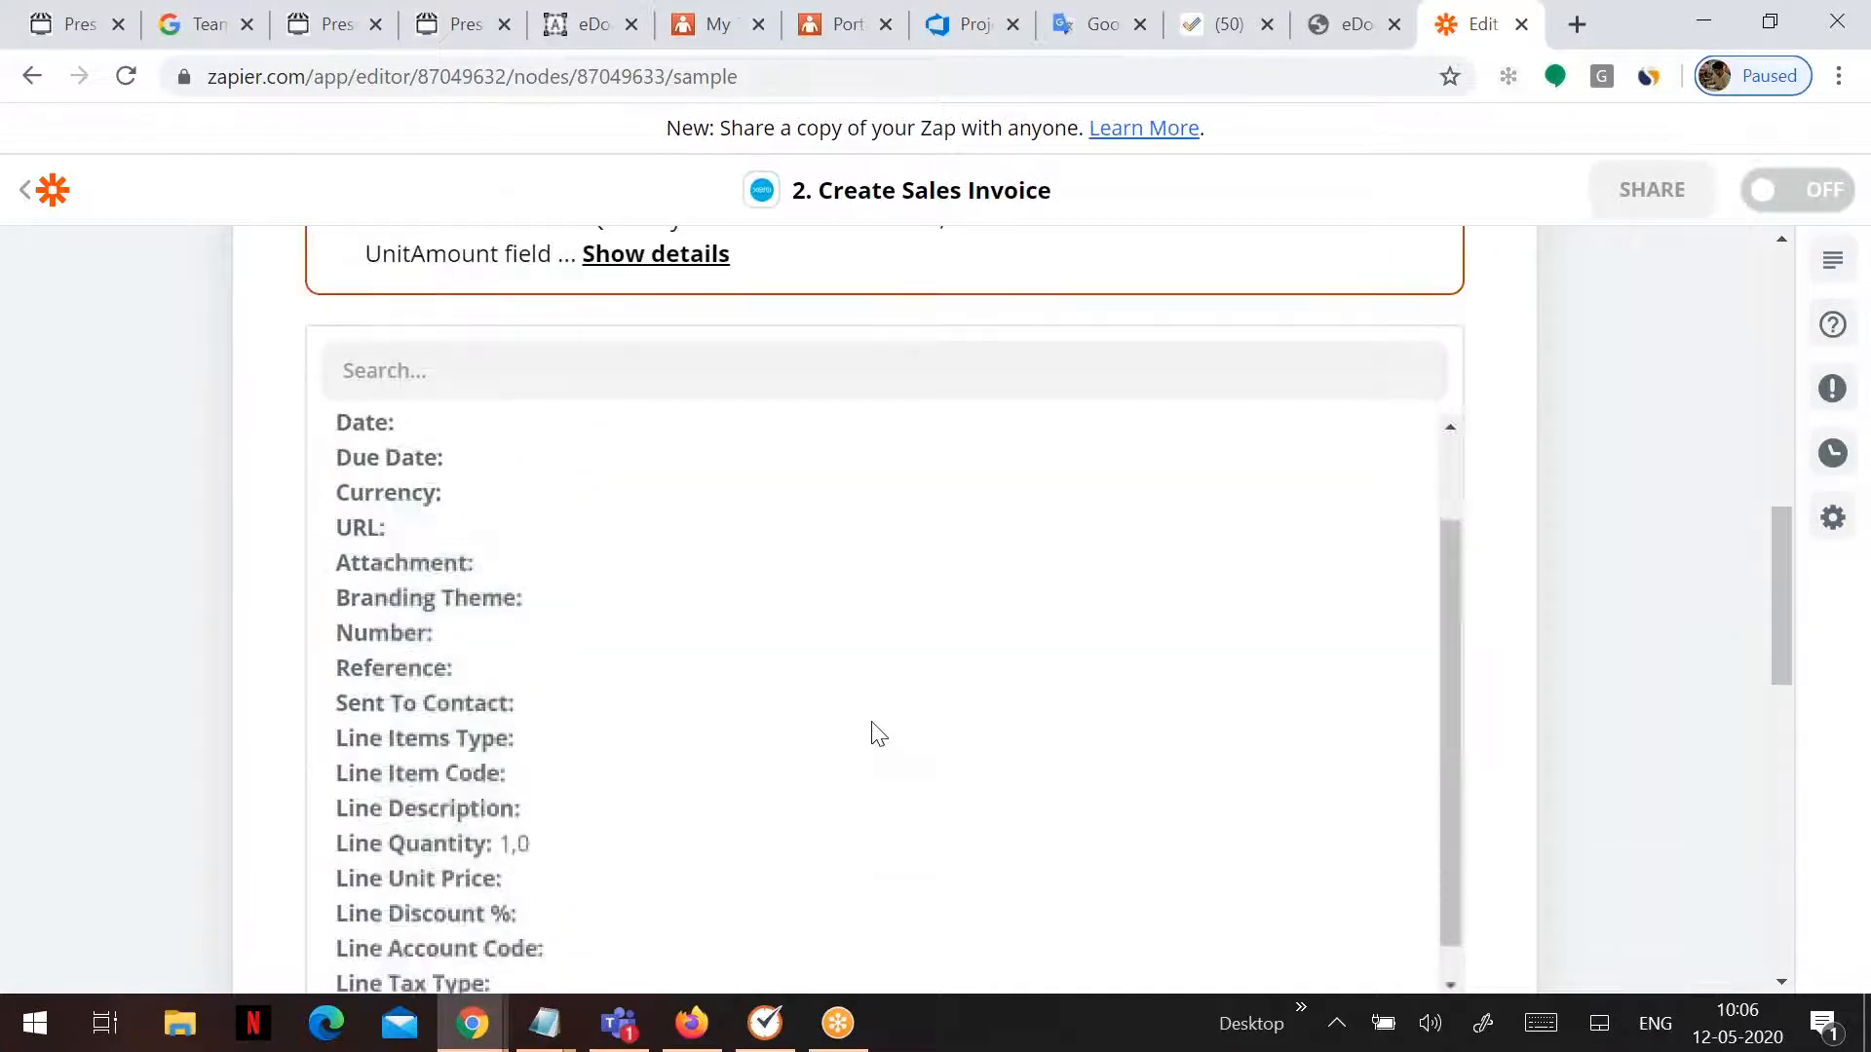
scroll(873, 735, "up", 10)
- Map the invoice's Line Unit Price to the Pressero order's Line Items Item Unit Cost
left_click(1440, 765)
scroll(716, 645, "down", 15)
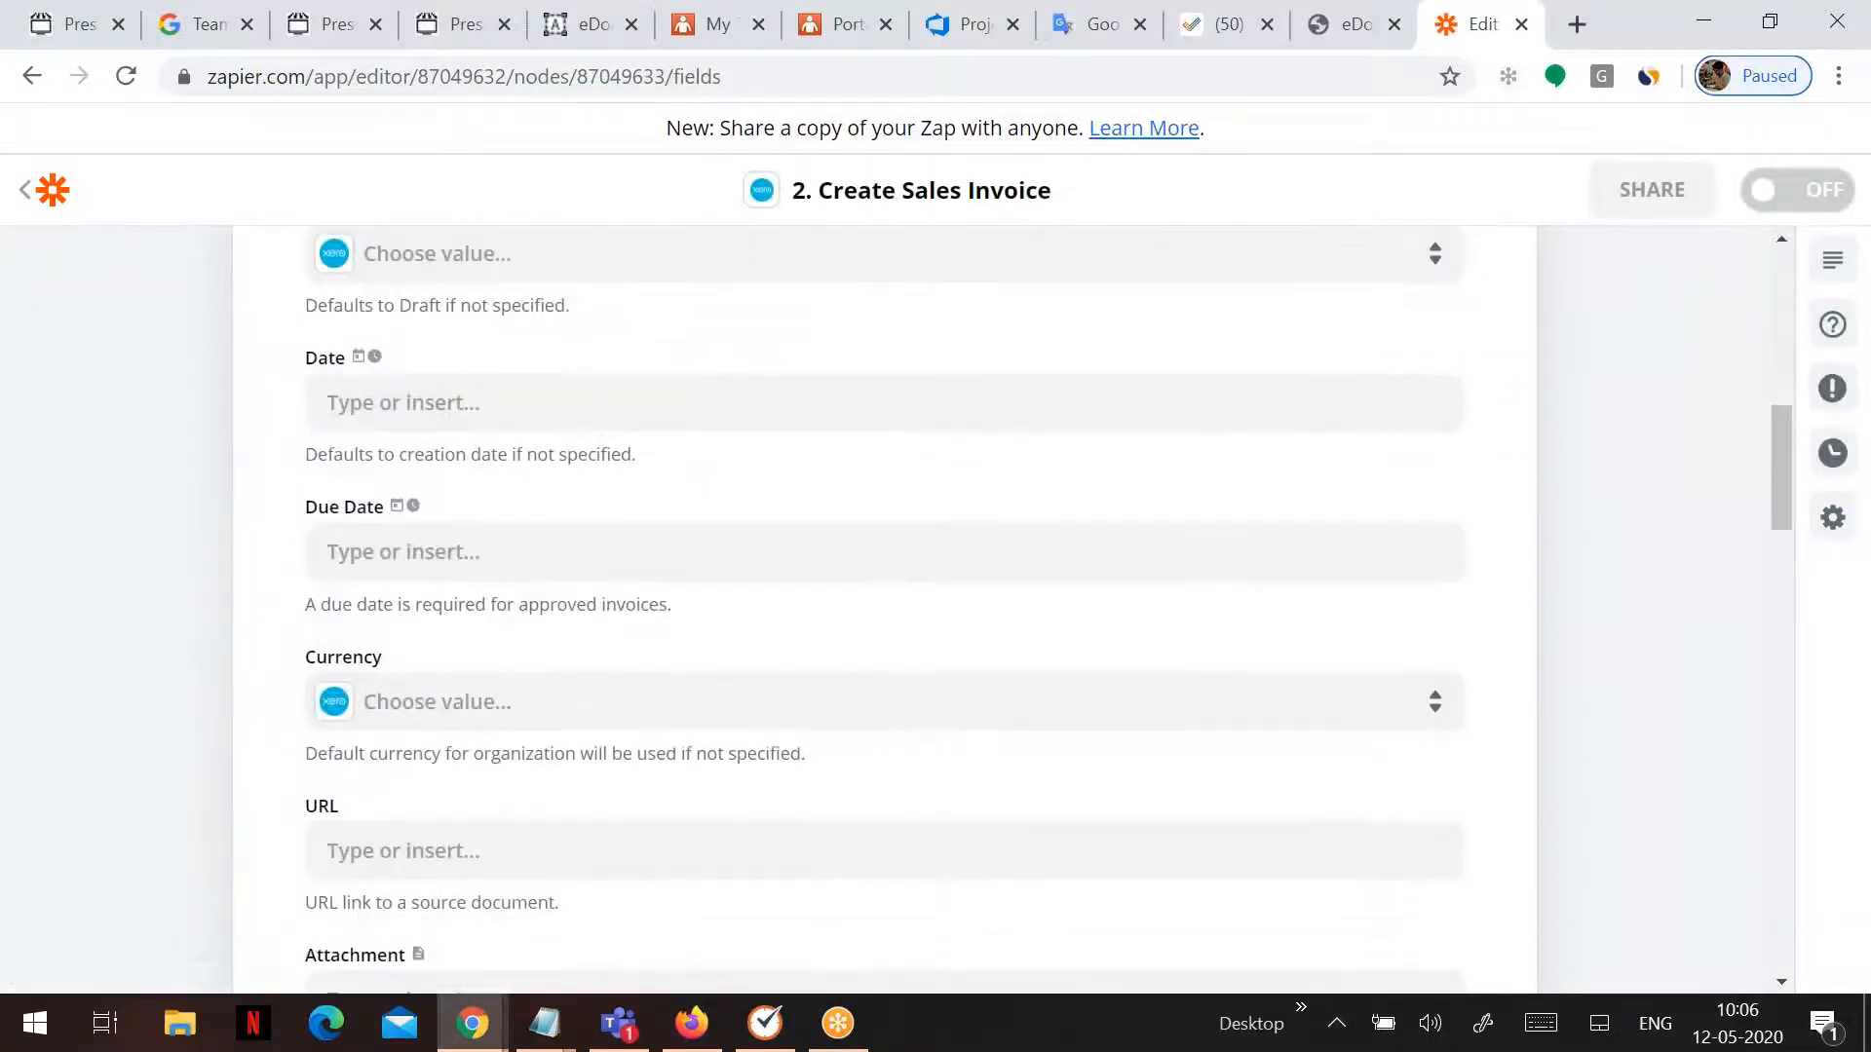
scroll(736, 645, "down", 10)
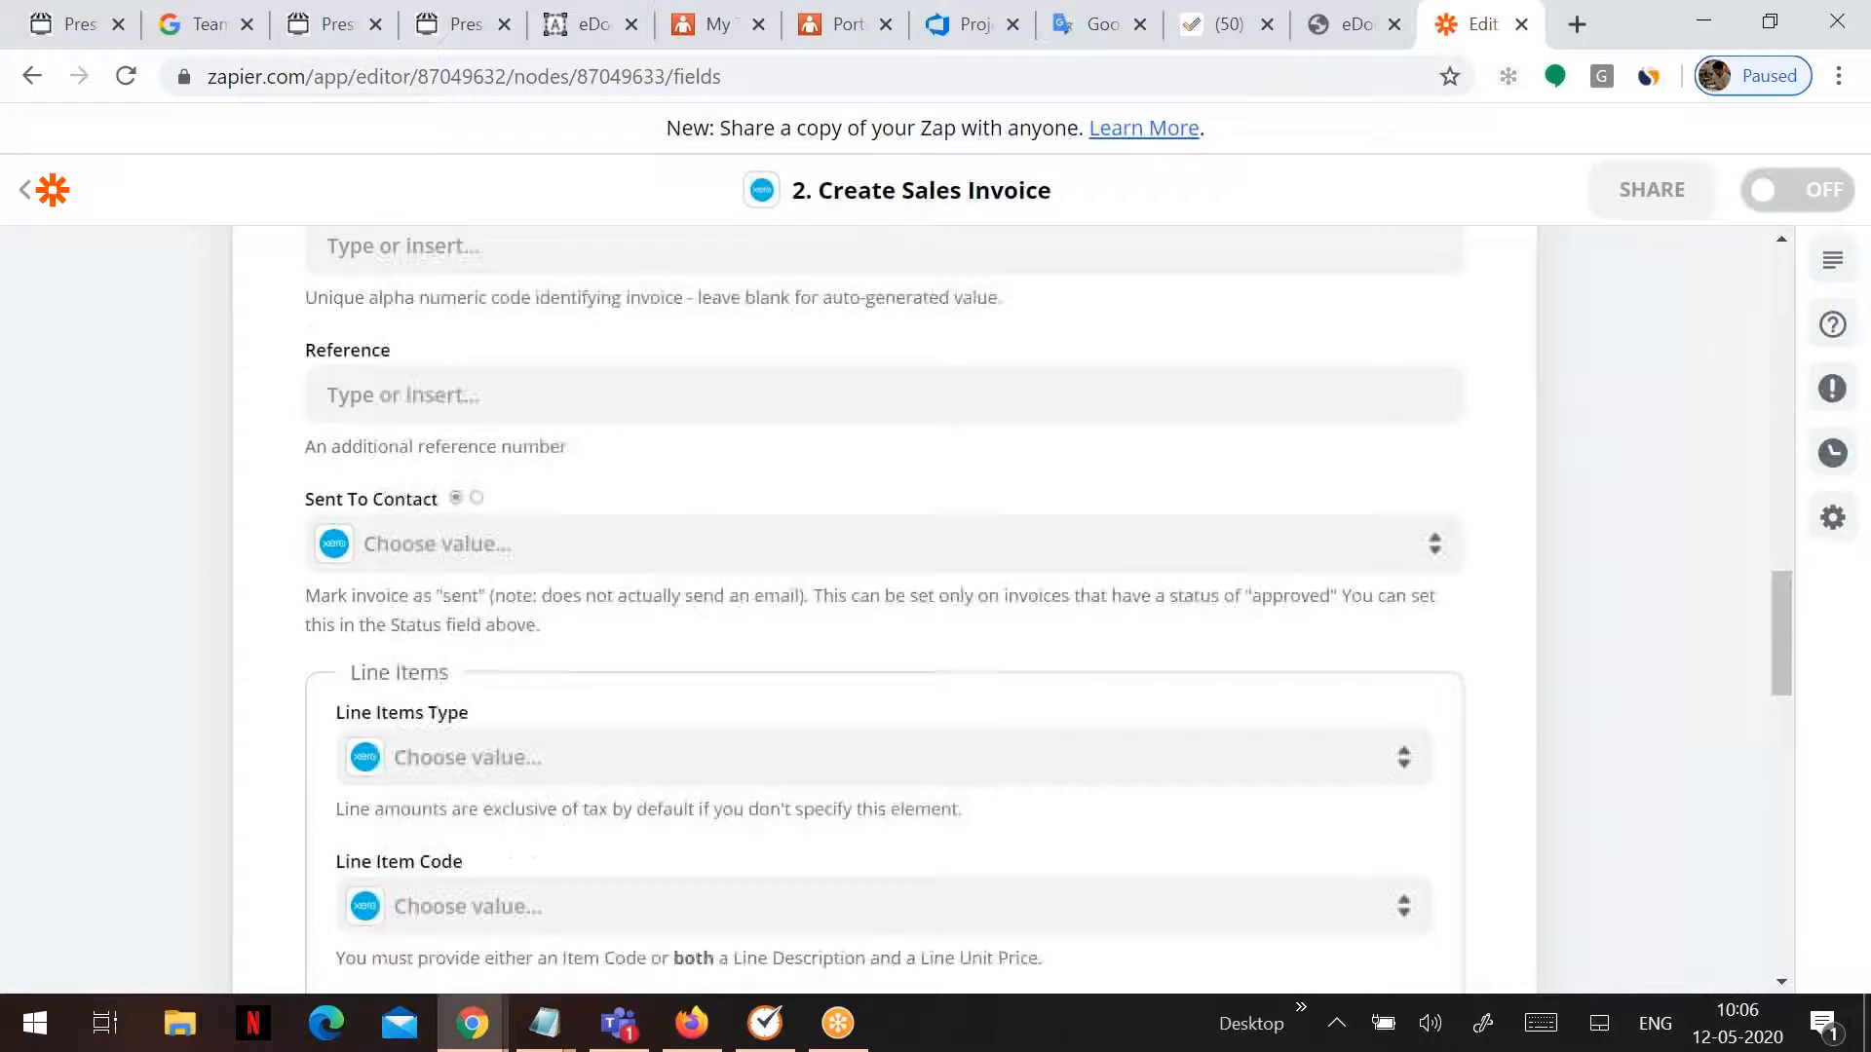
scroll(736, 645, "down", 2)
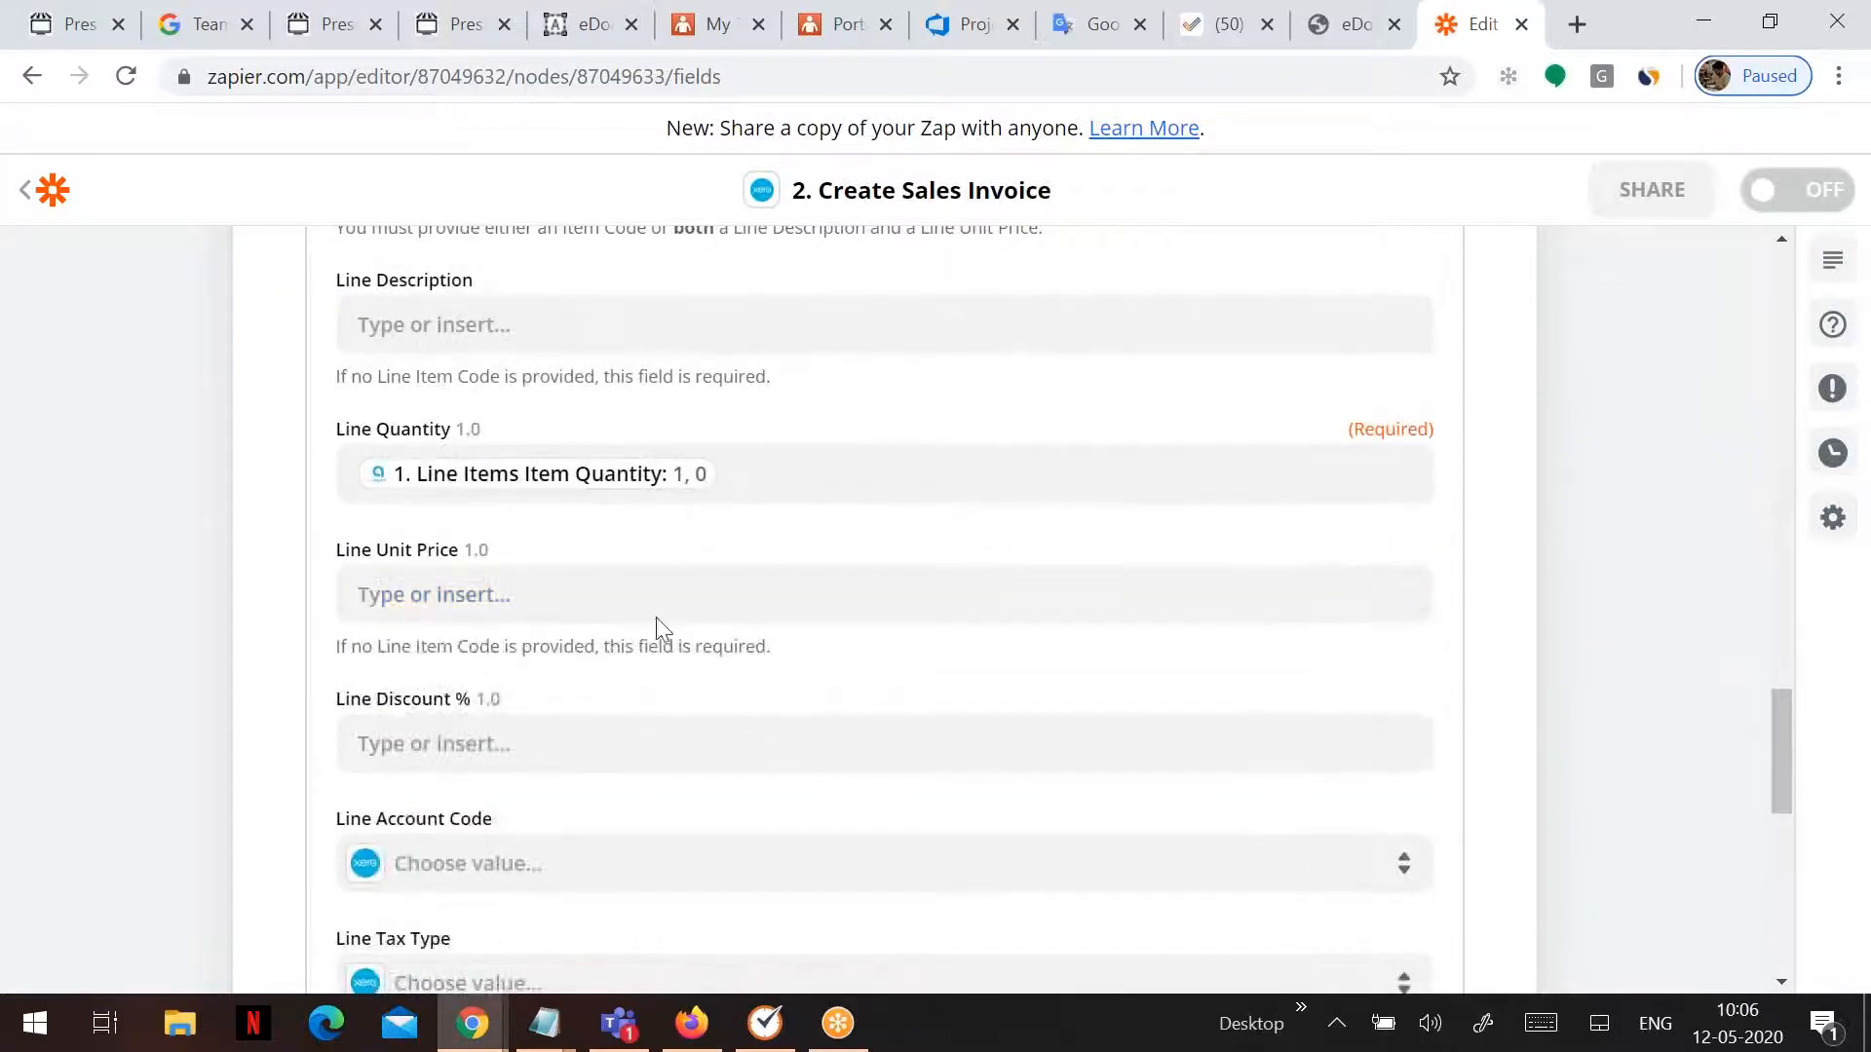
left_click(536, 596)
left_click(507, 730)
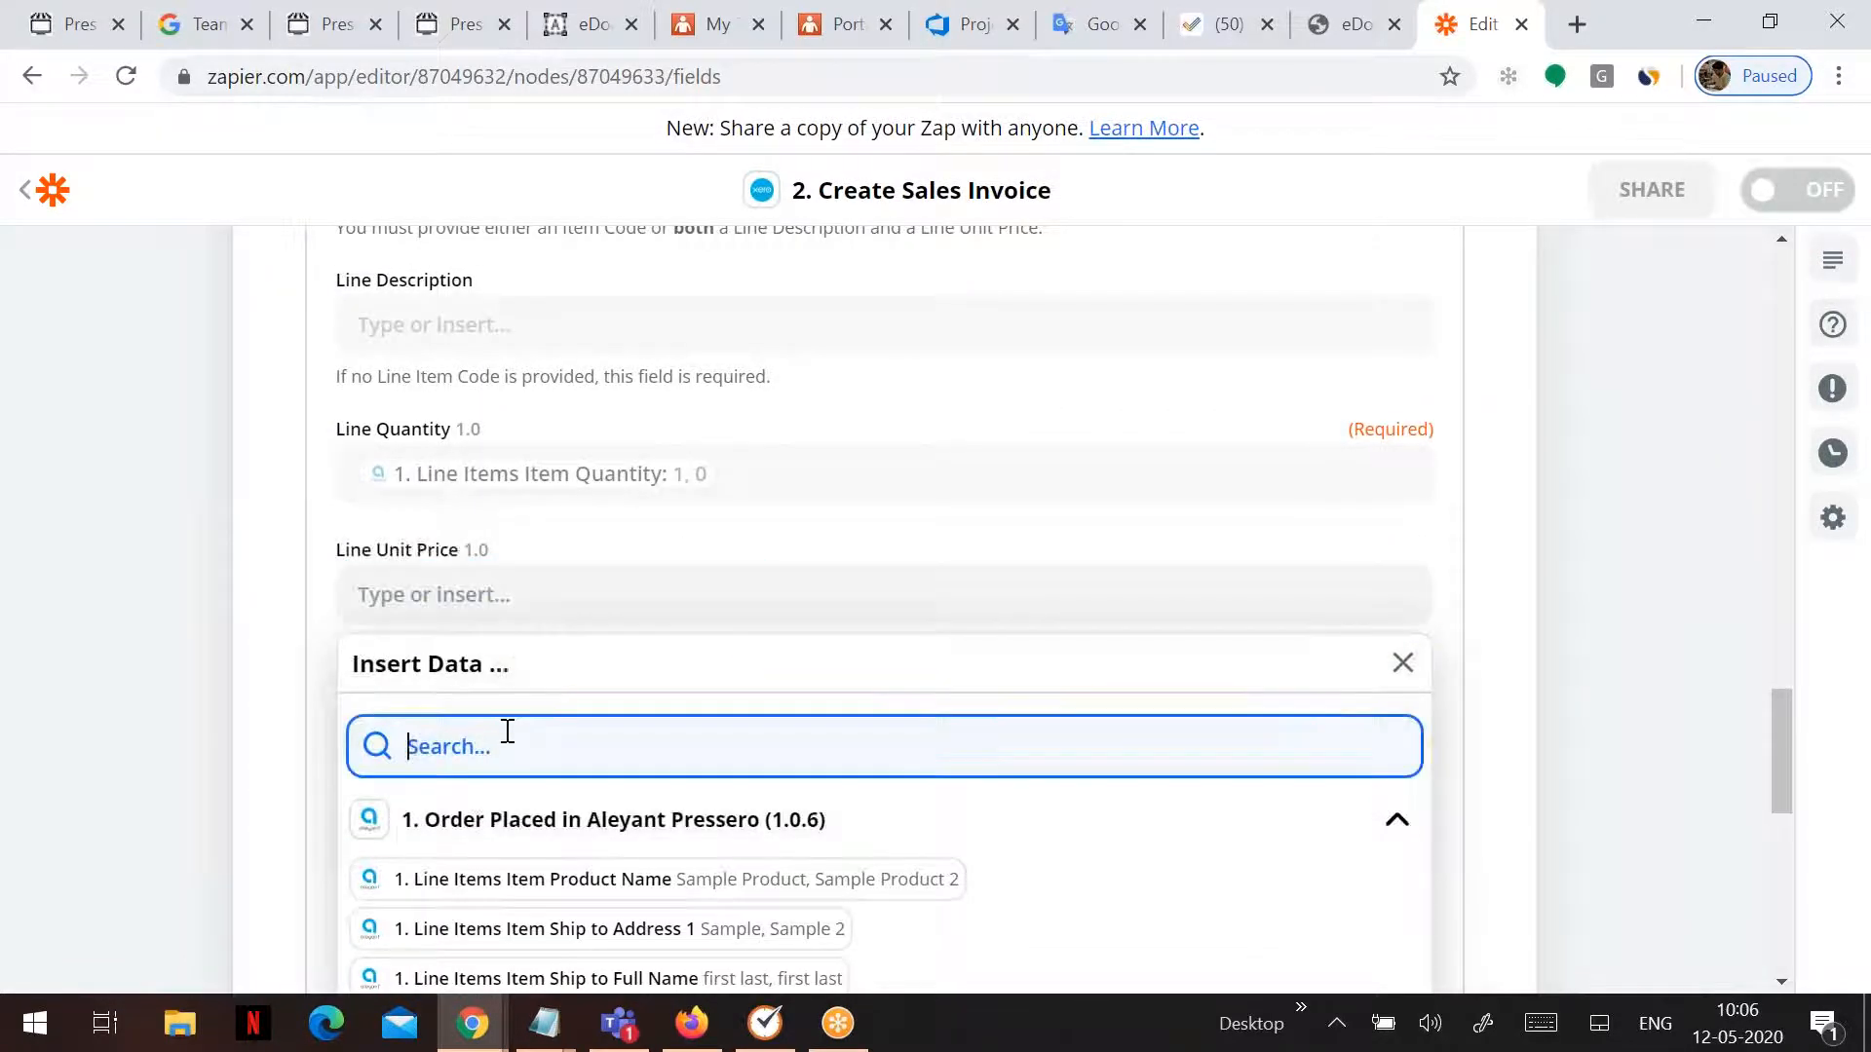
type("unit")
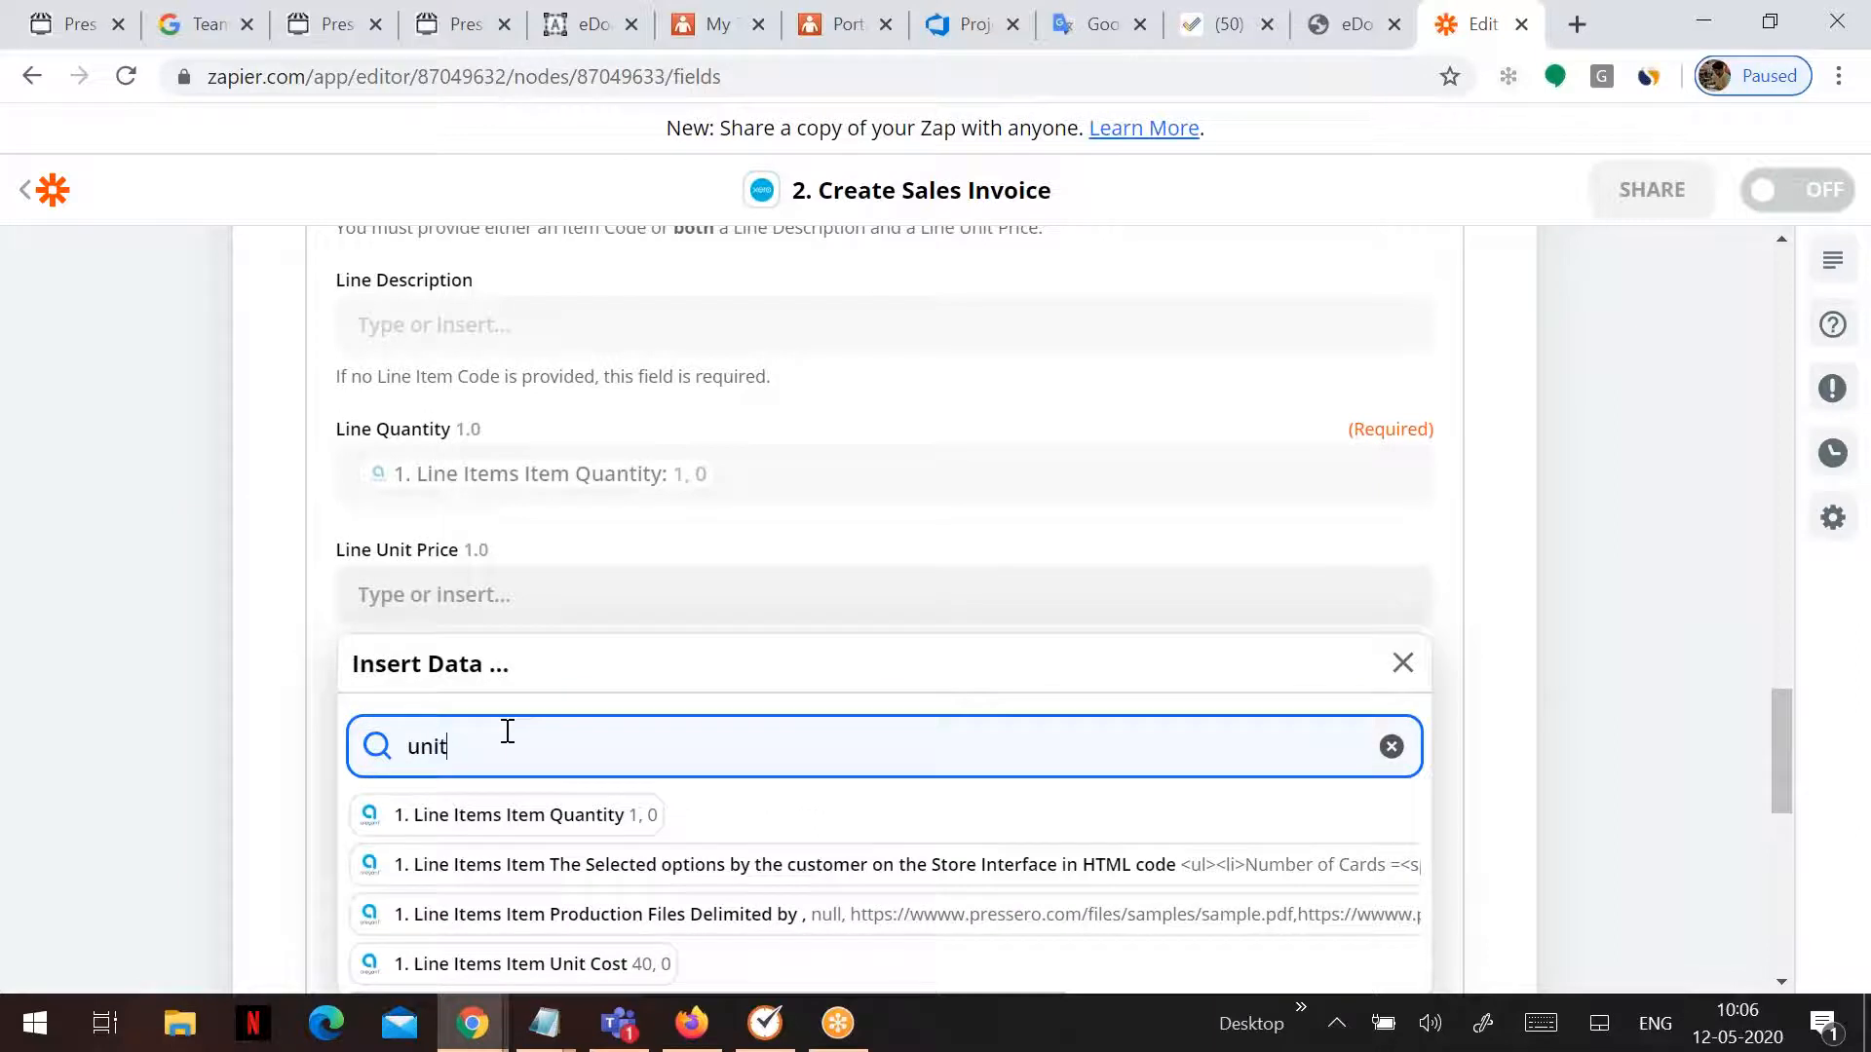
left_click(643, 964)
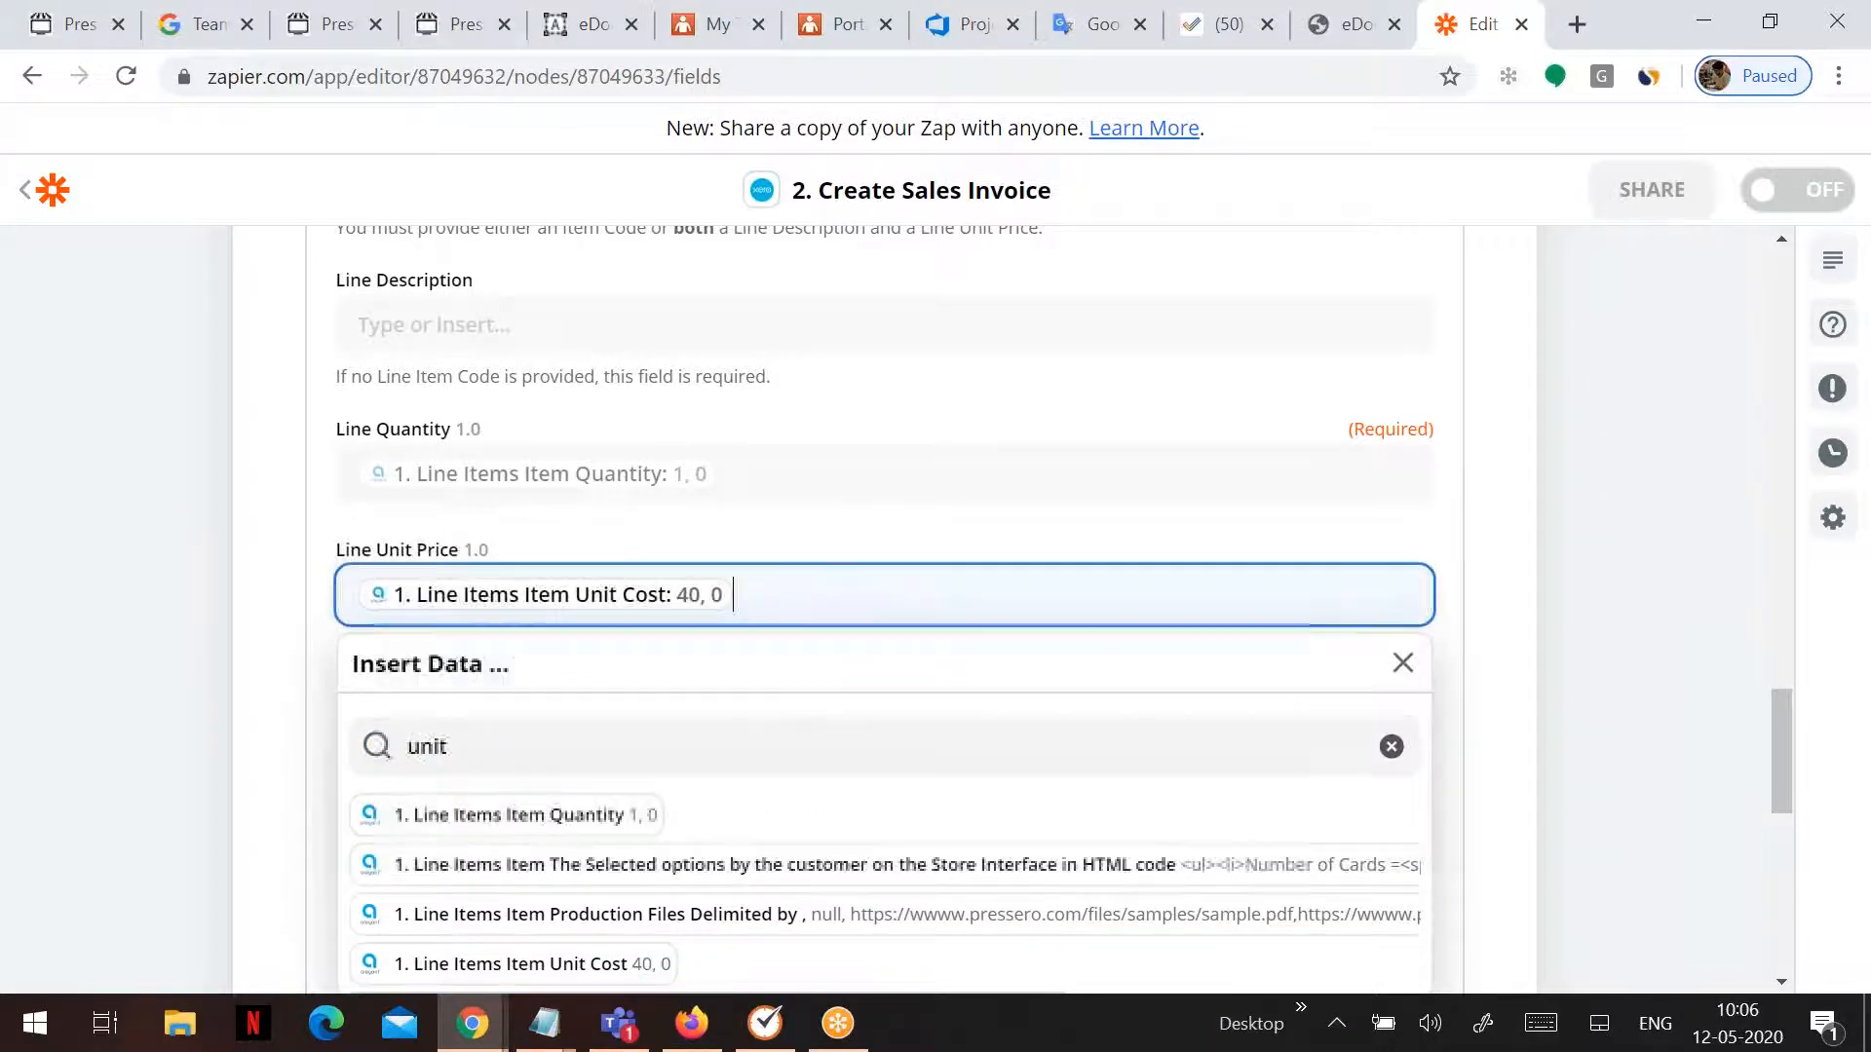
left_click(1534, 634)
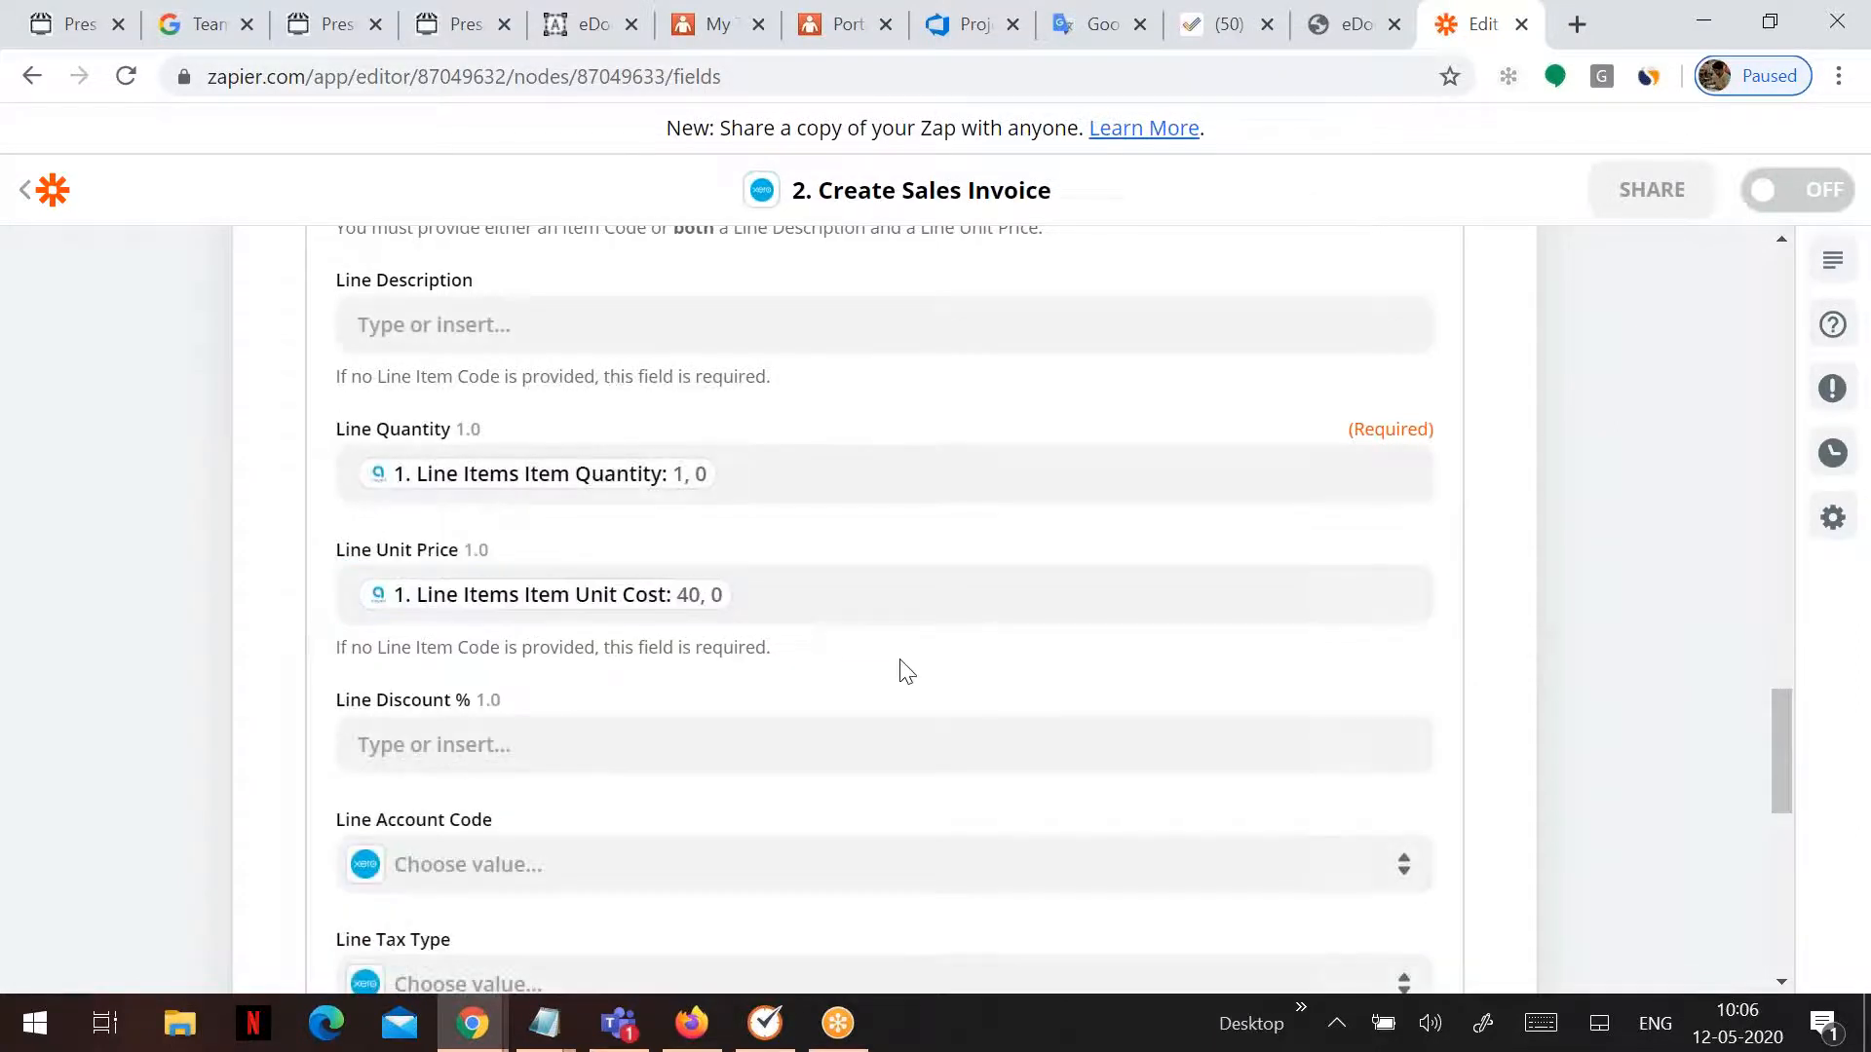
- Finish the Xero Create Sales Invoice step and run its test
scroll(901, 670, "down", 3)
scroll(901, 671, "down", 4)
left_click(998, 756)
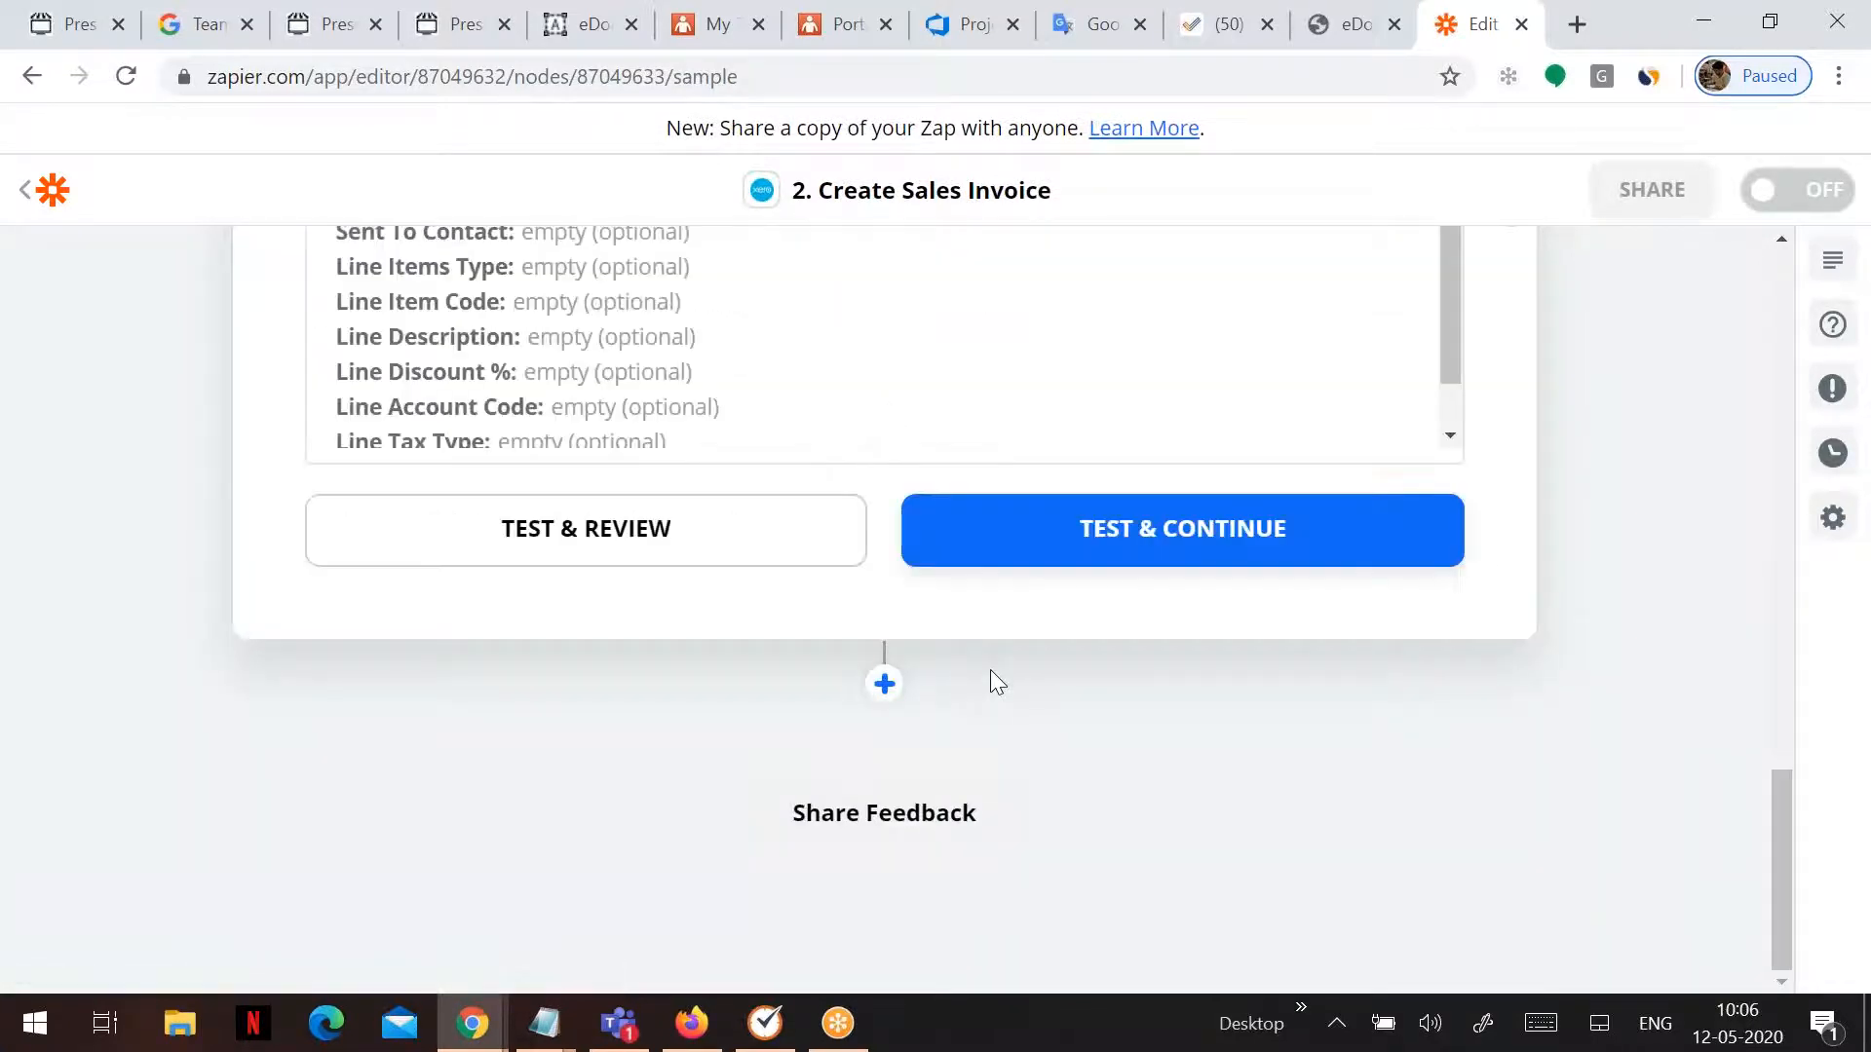
left_click(1068, 565)
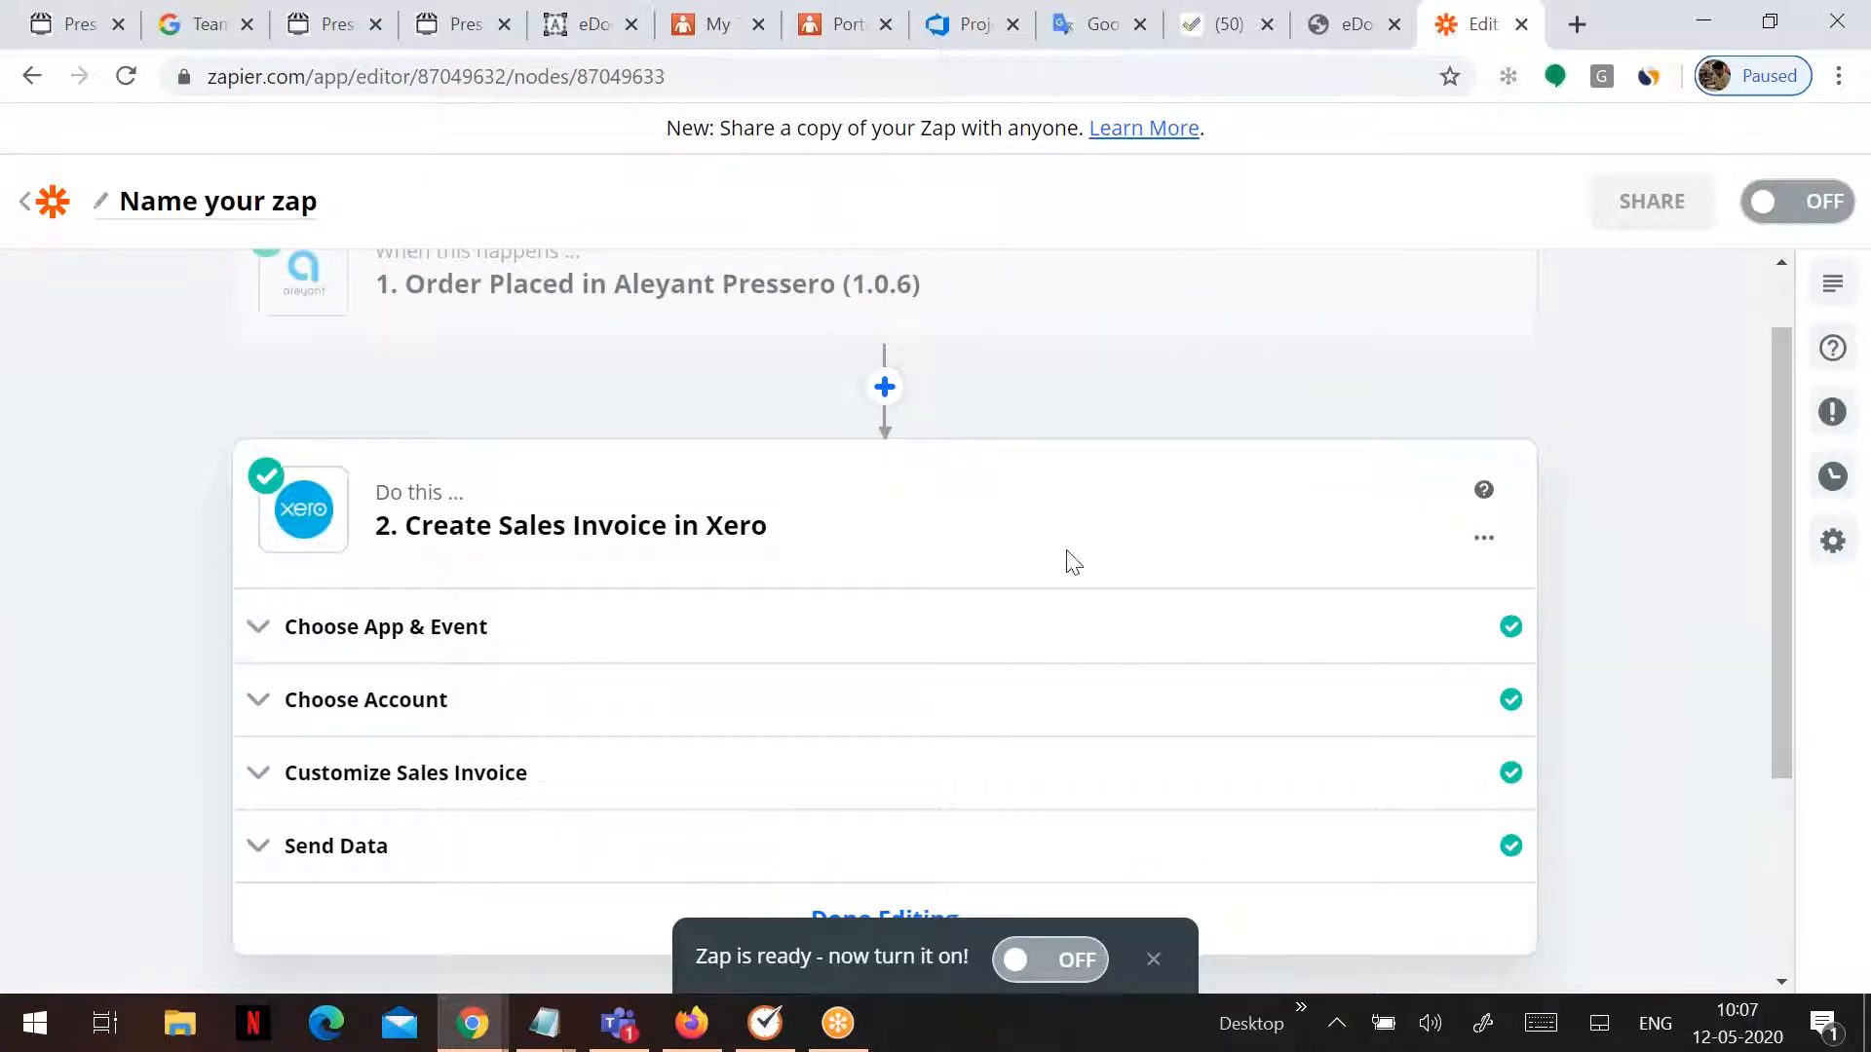
- Start the Professional plan free trial and turn the Pressero-to-Xero zap on
scroll(1072, 562, "up", 1)
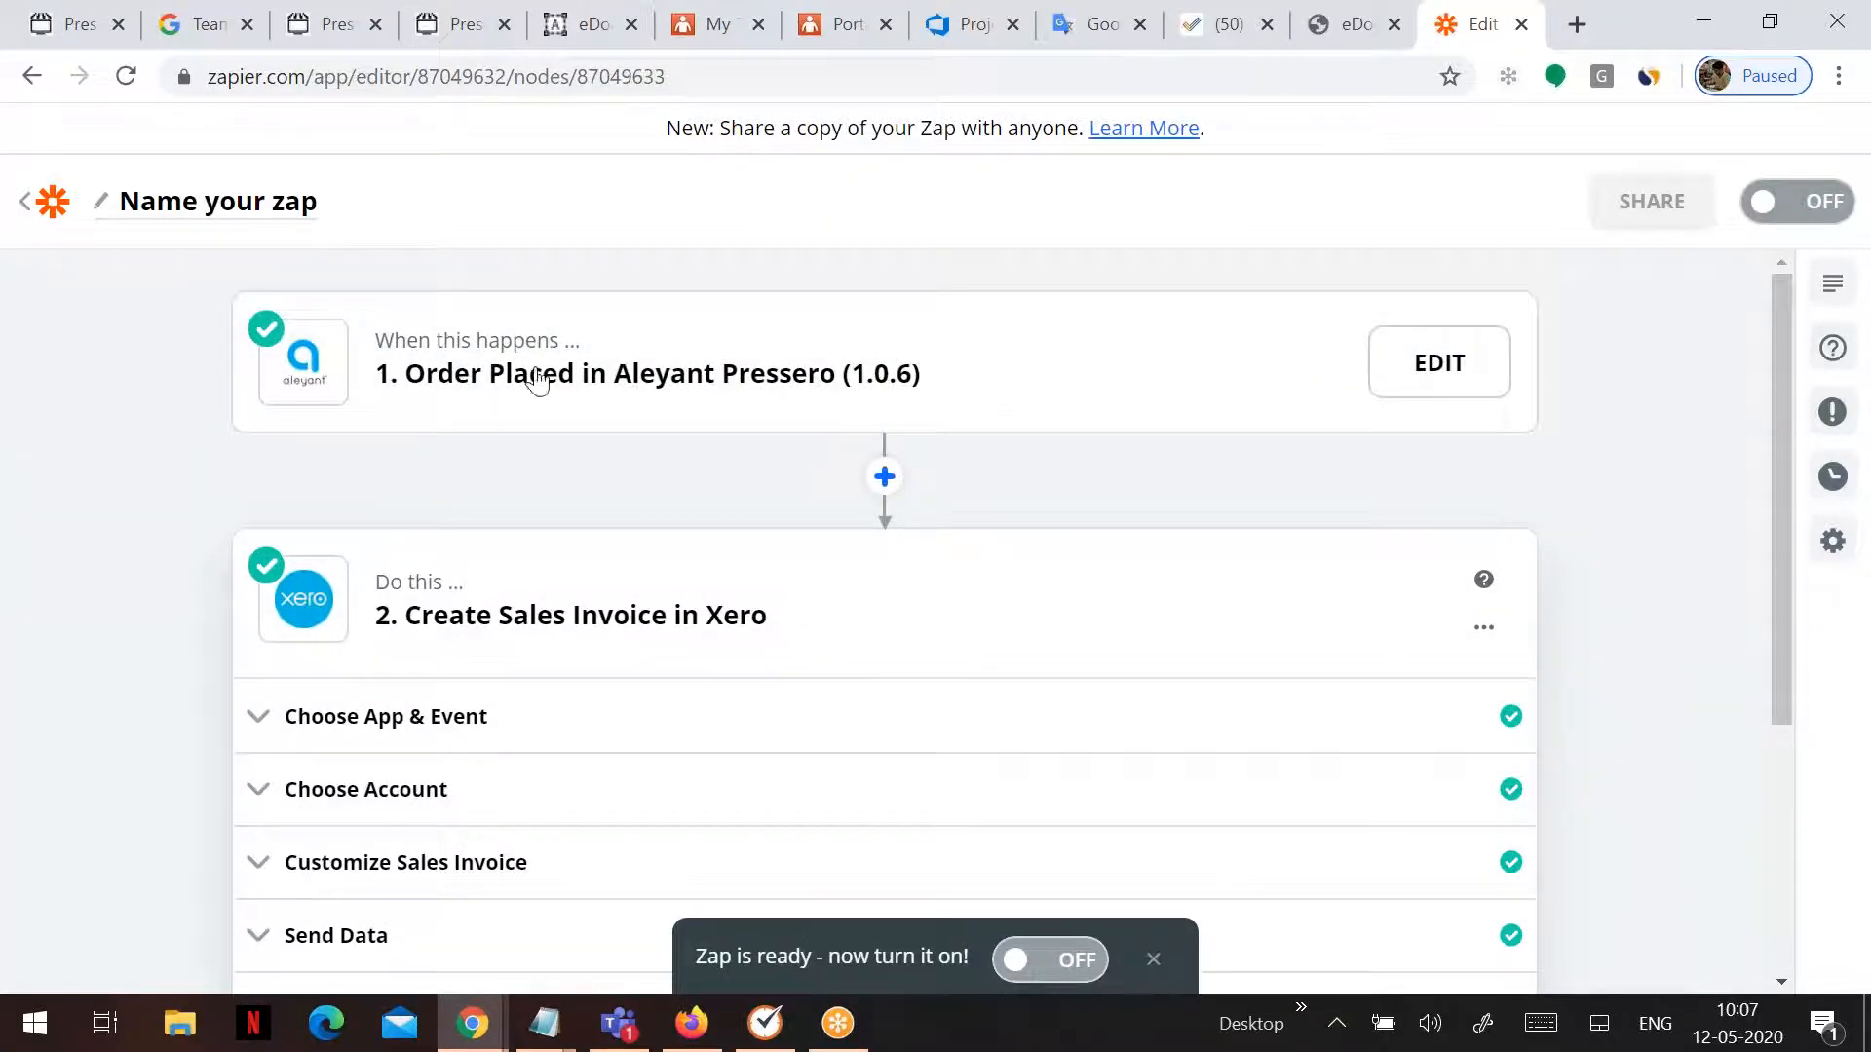
scroll(745, 472, "down", 1)
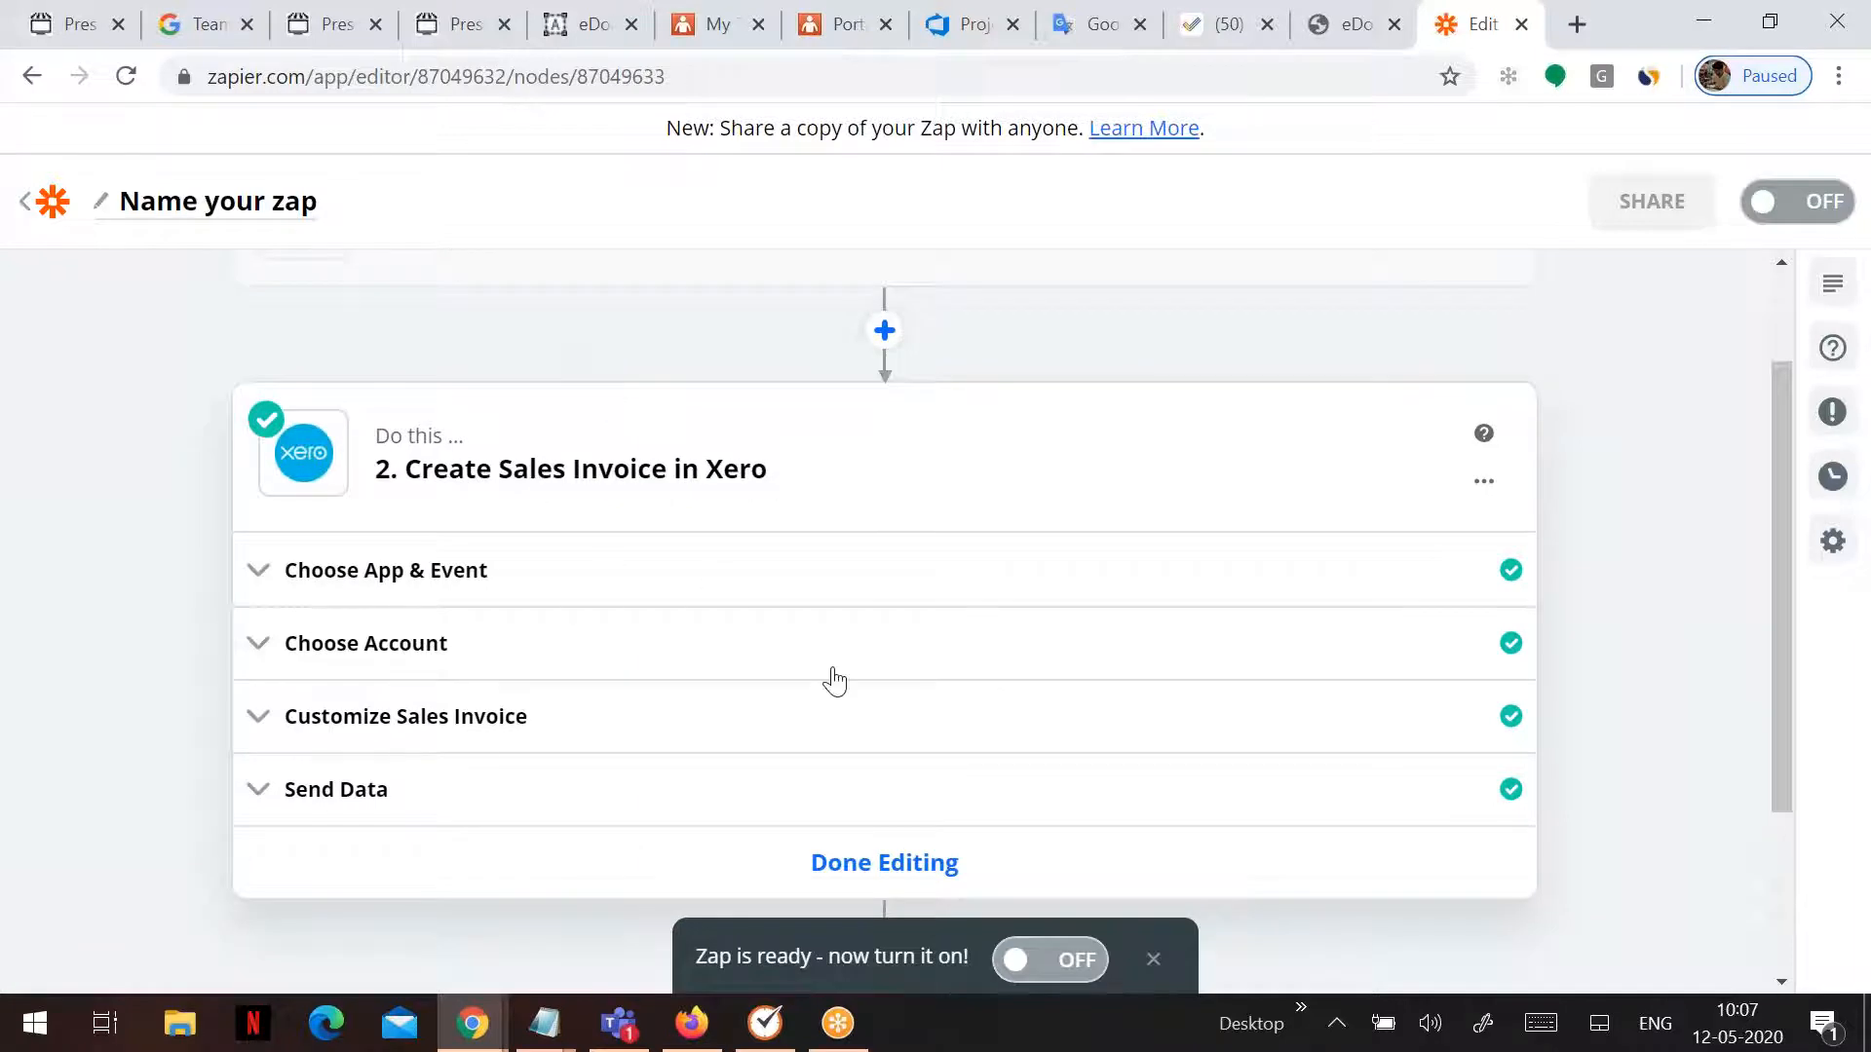
left_click(1013, 968)
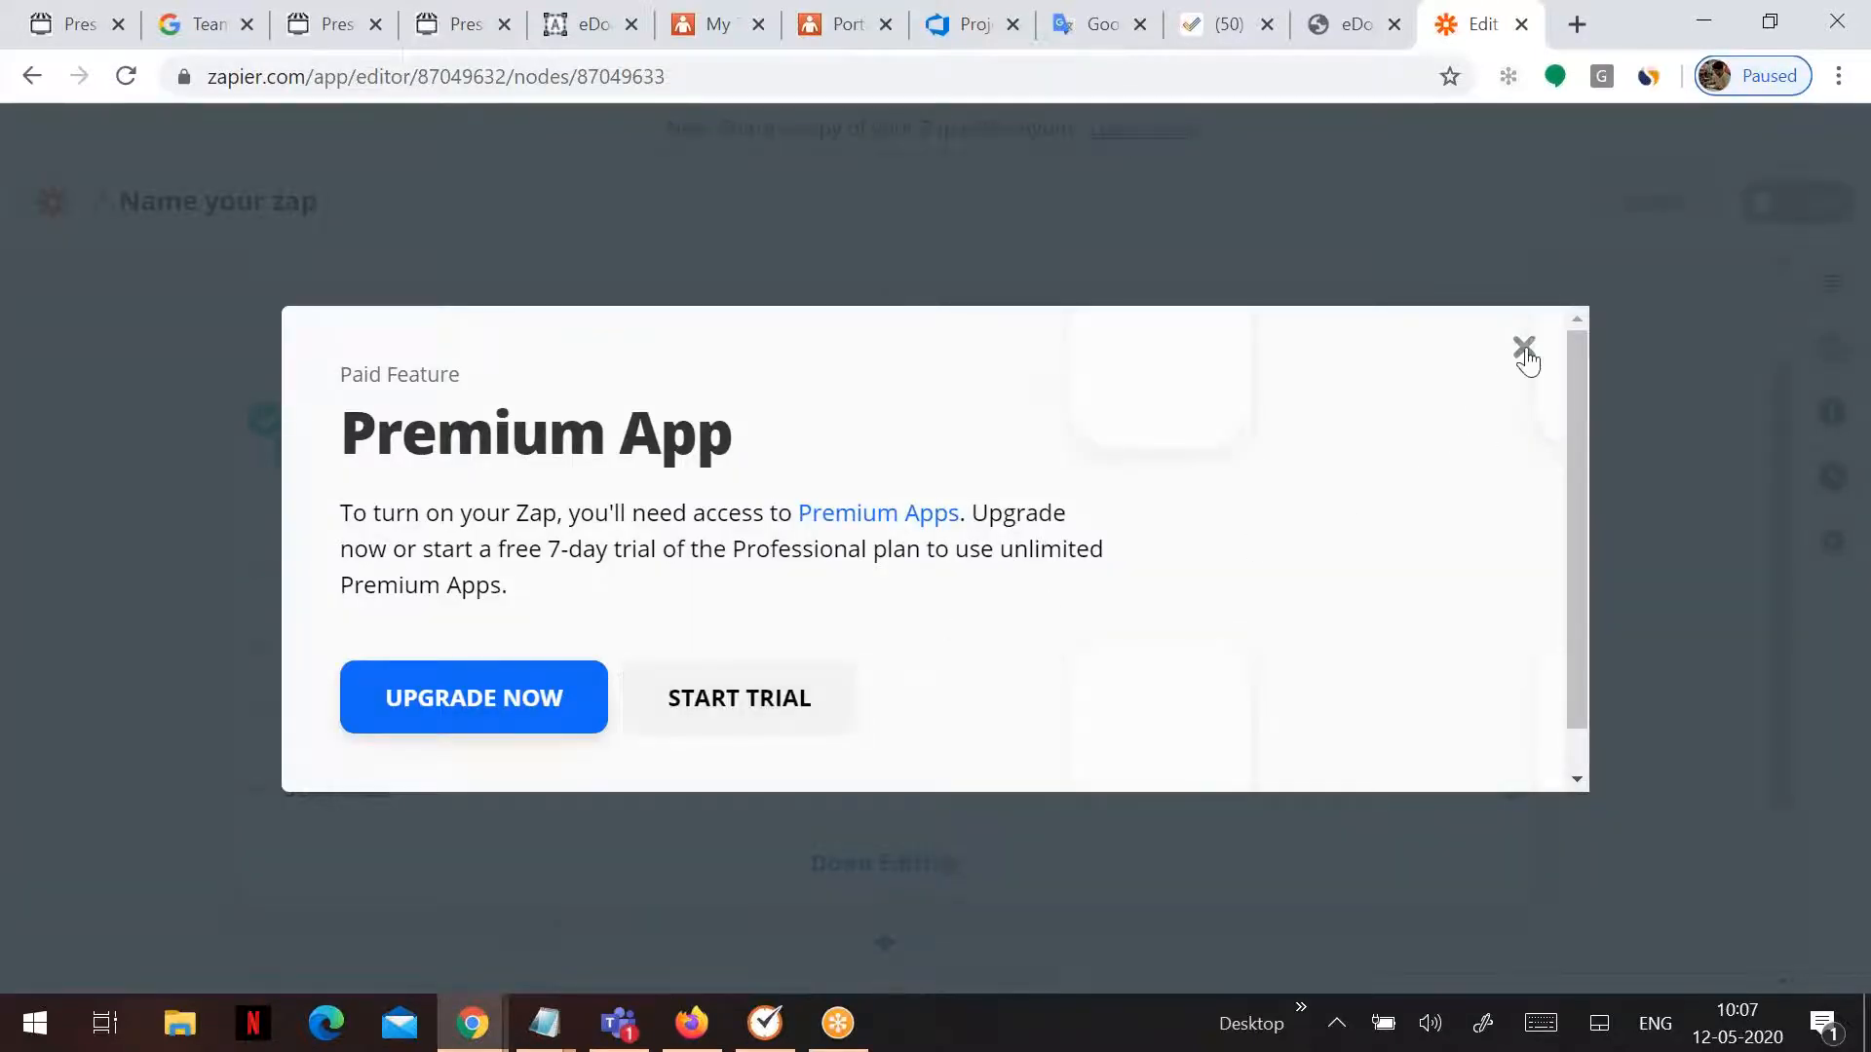
left_click(788, 698)
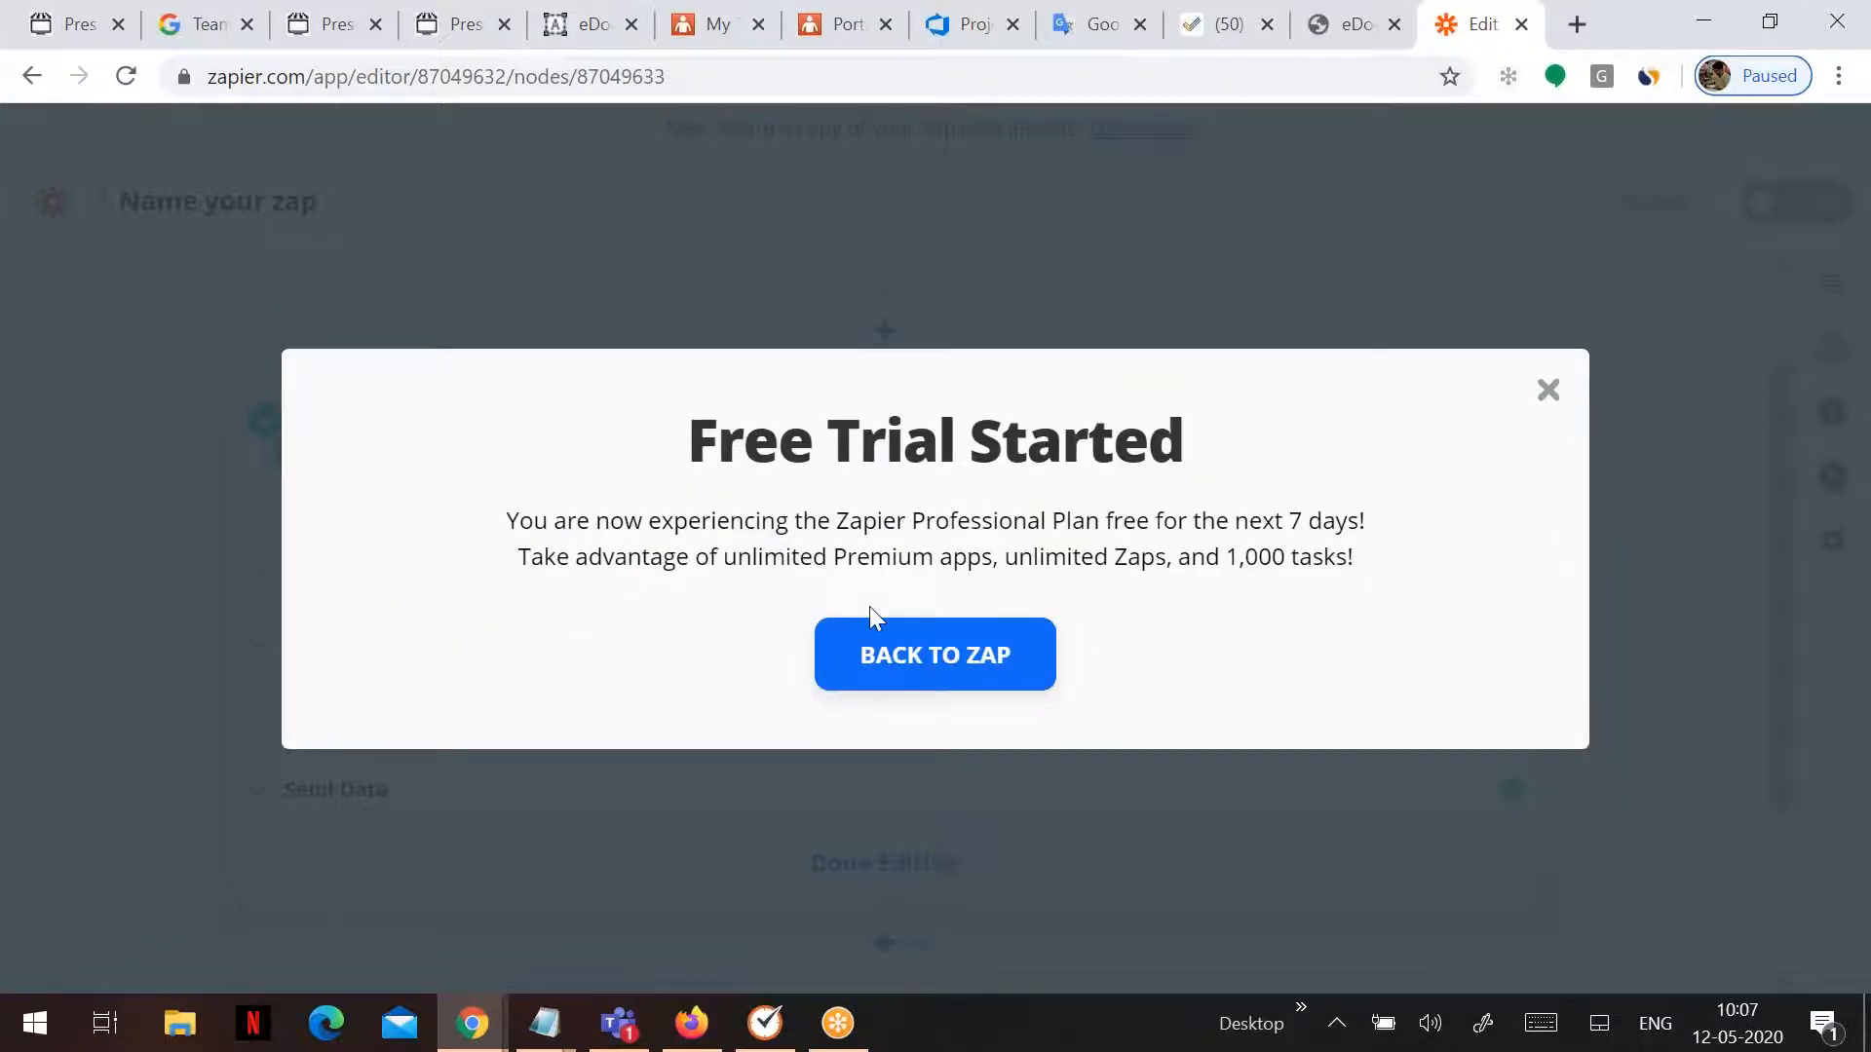
left_click(977, 660)
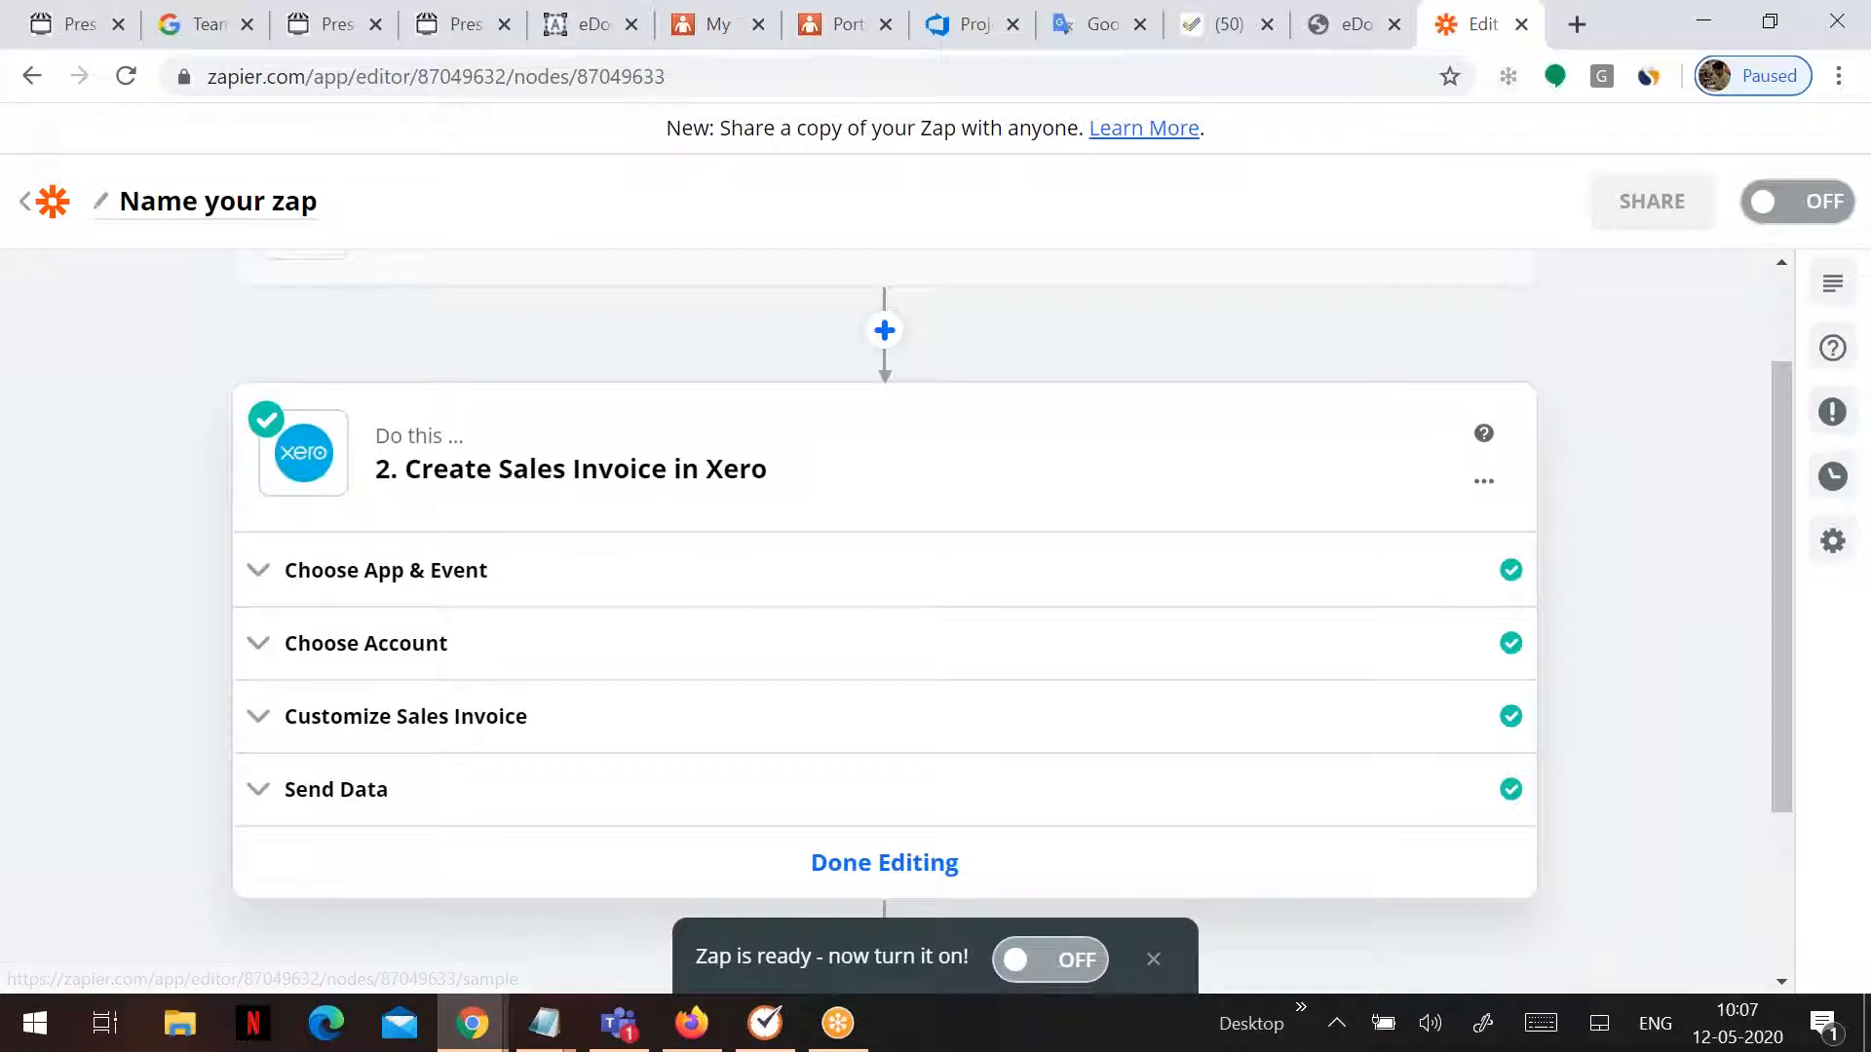
left_click(1023, 962)
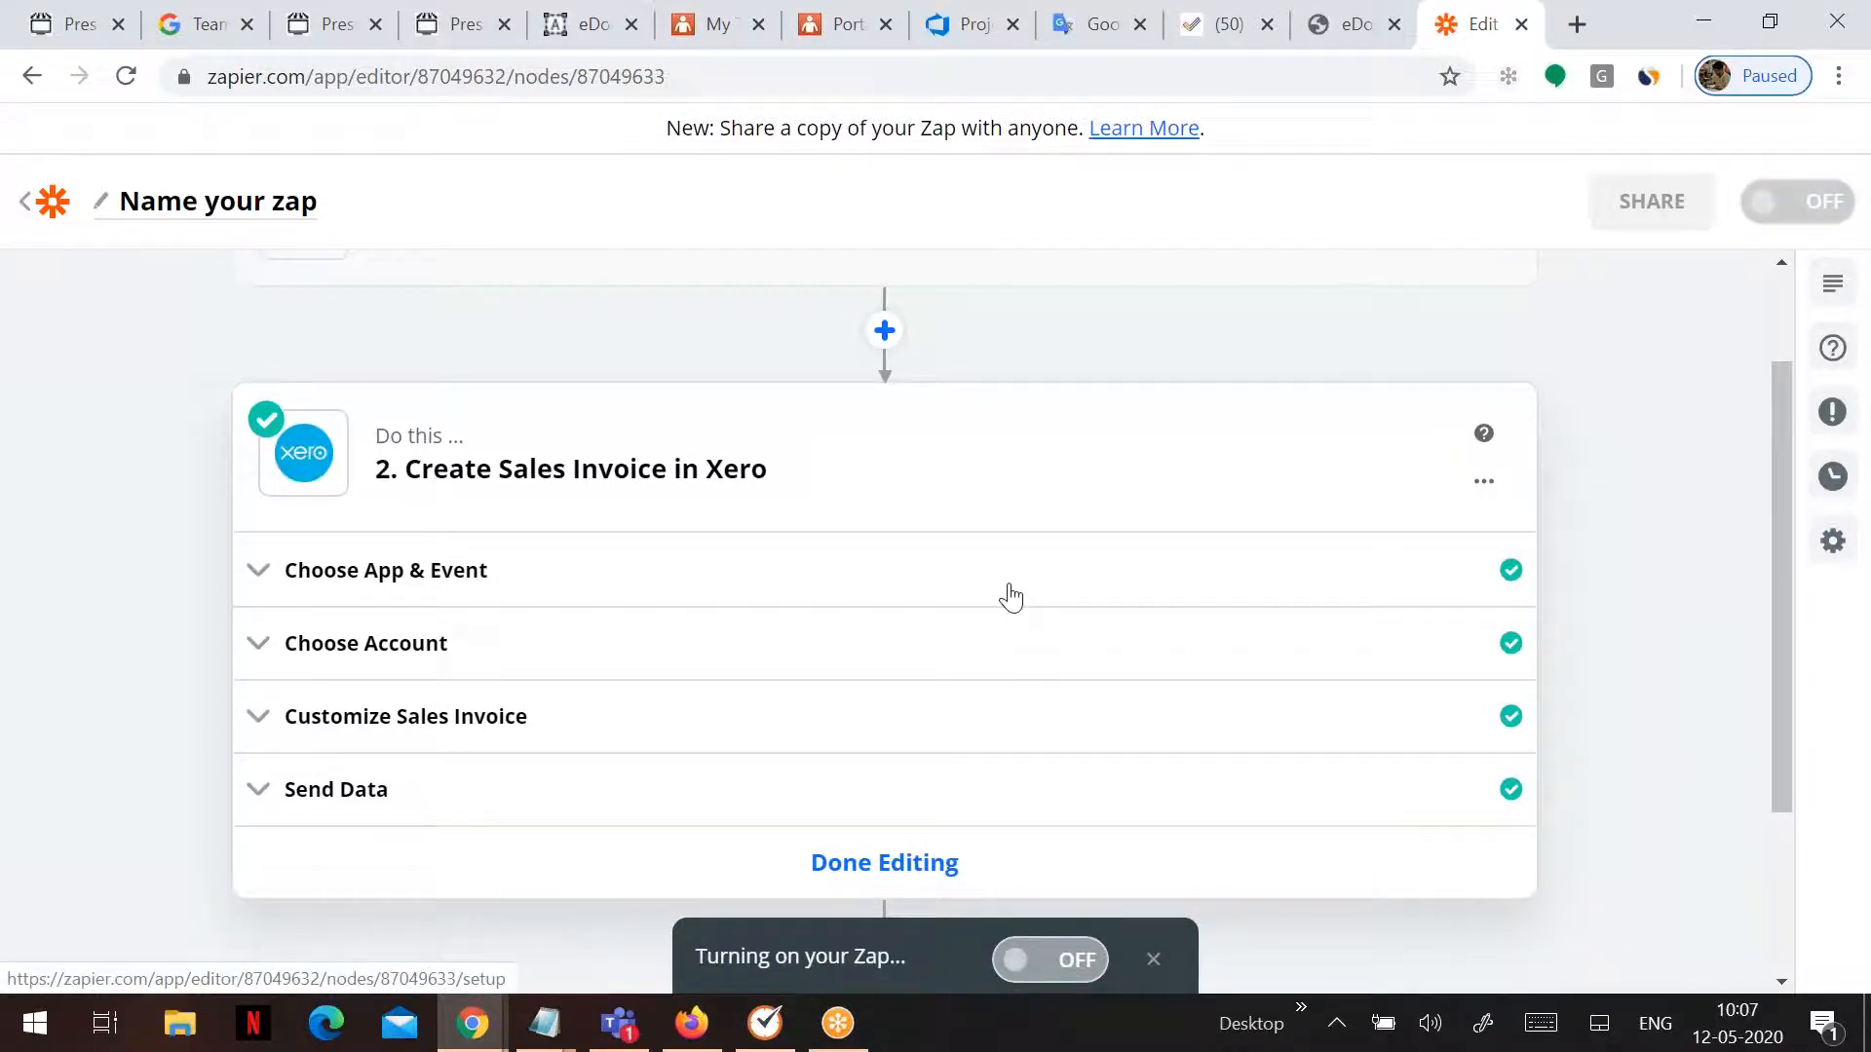
scroll(1011, 597, "down", 1)
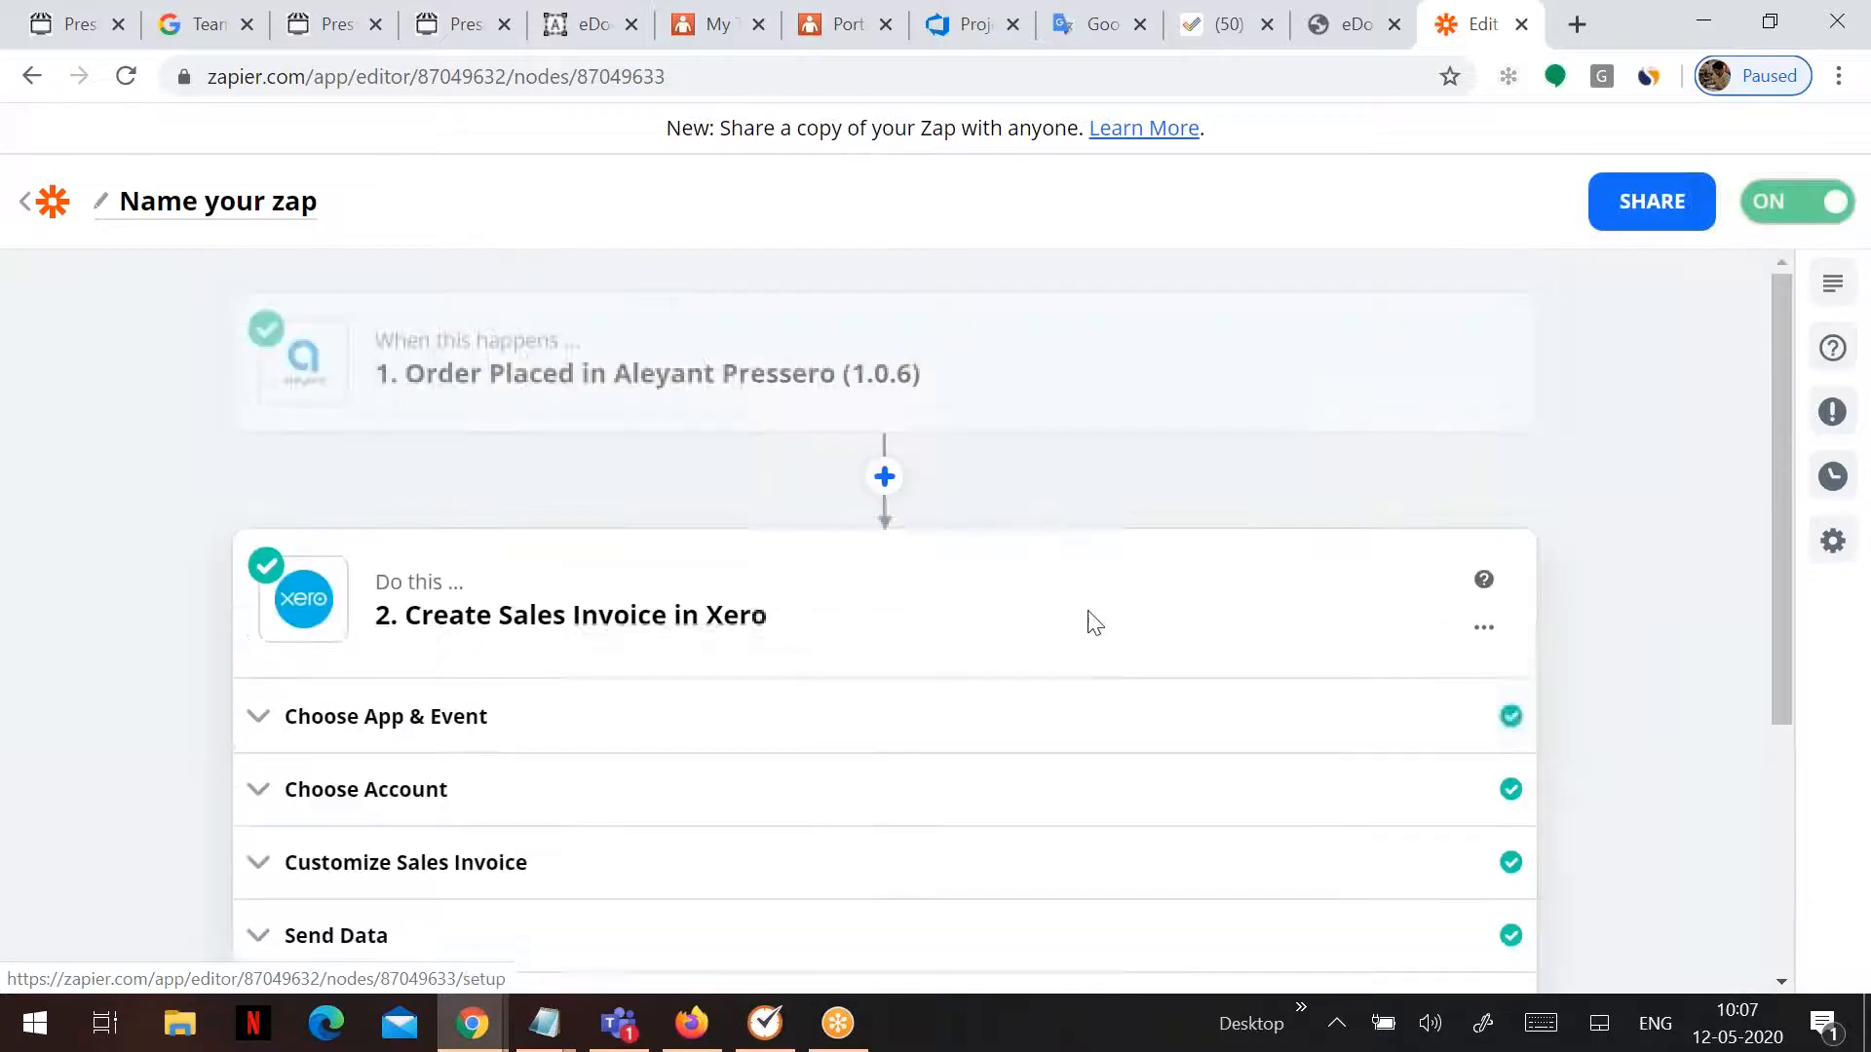
- Rename the zap to 'Pressero-XERO' and return to the Zaps list
scroll(1091, 622, "up", 3)
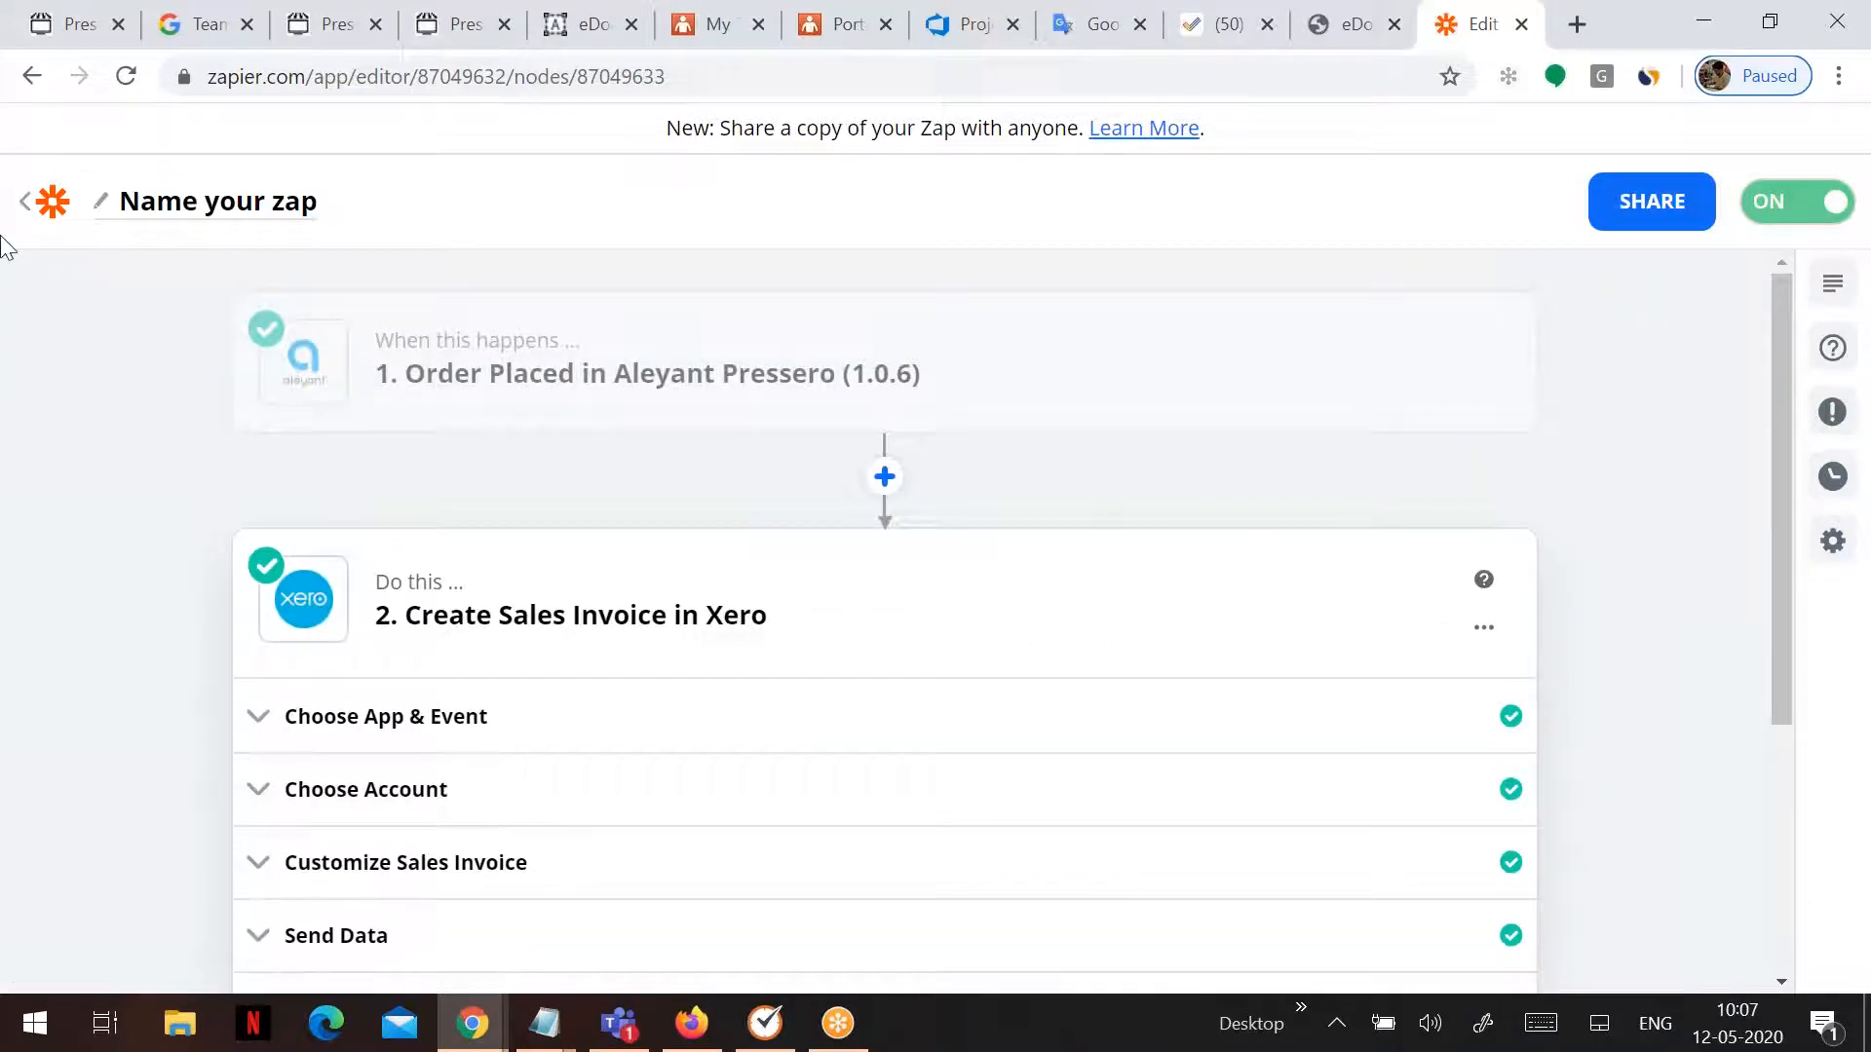
left_click(53, 223)
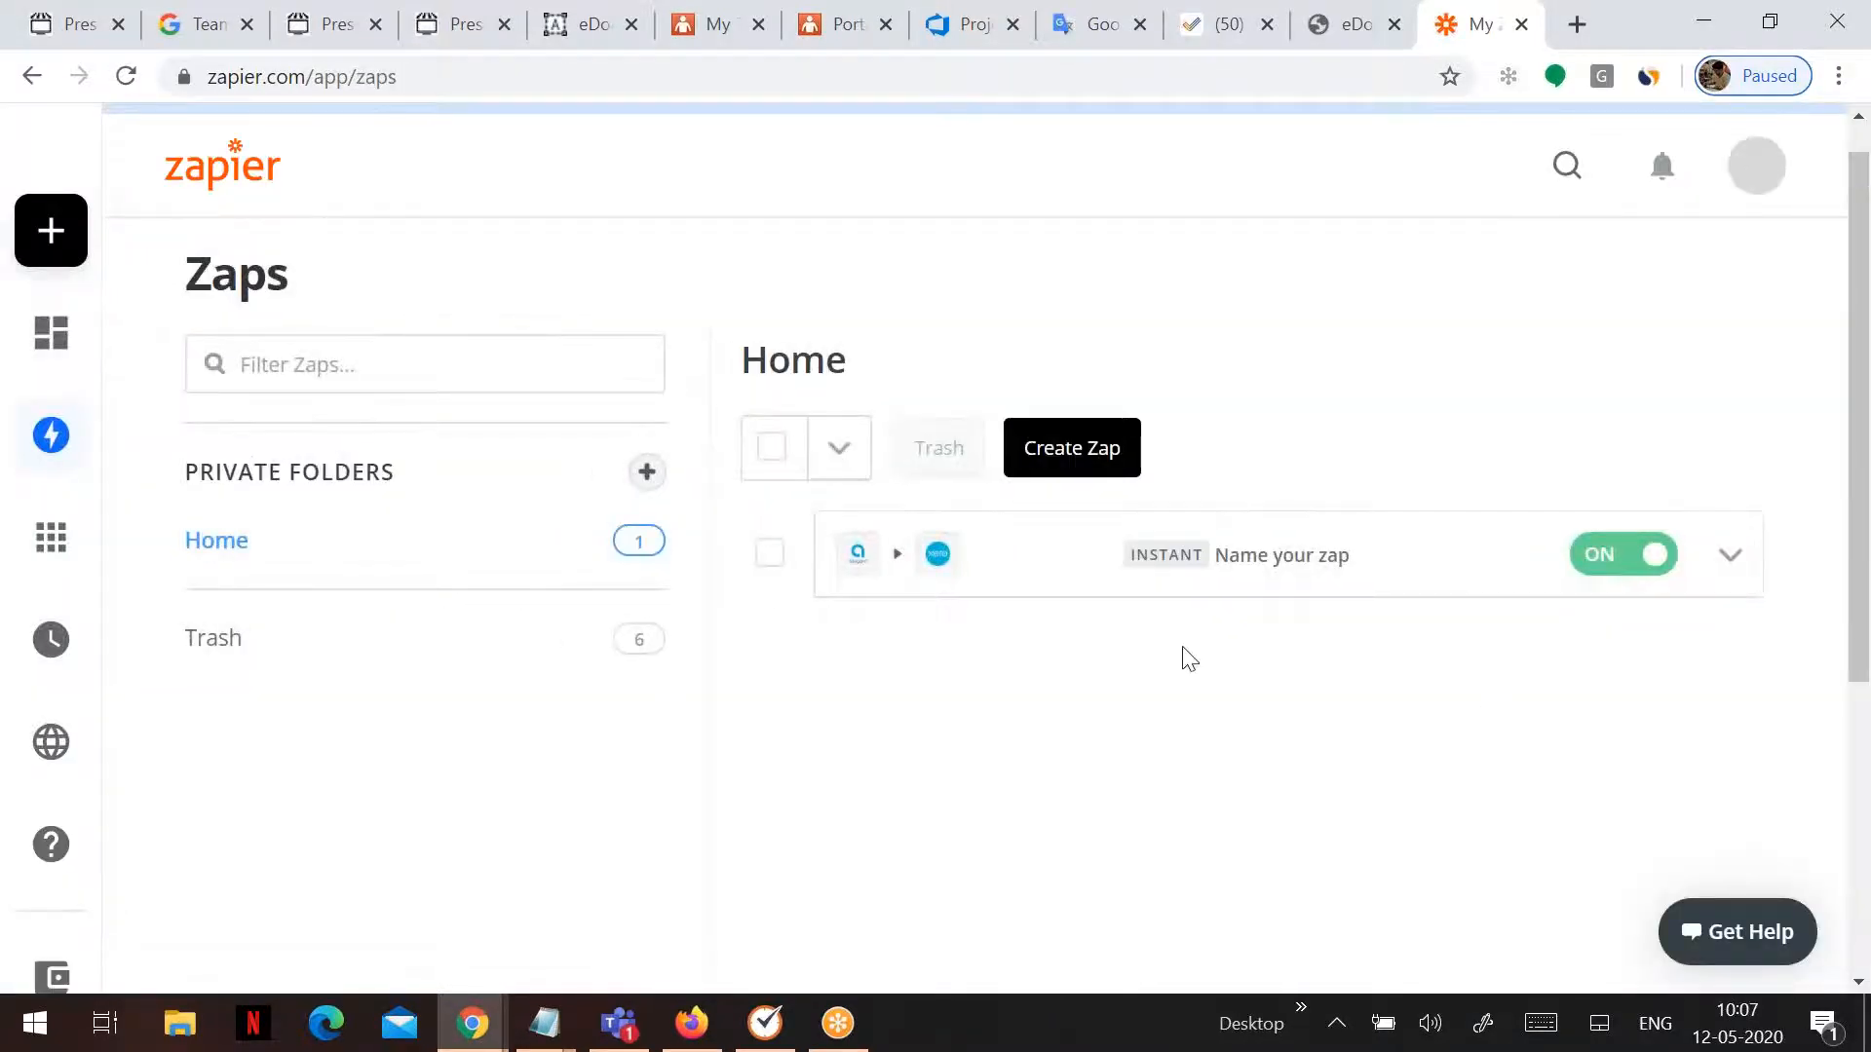
left_click(1349, 581)
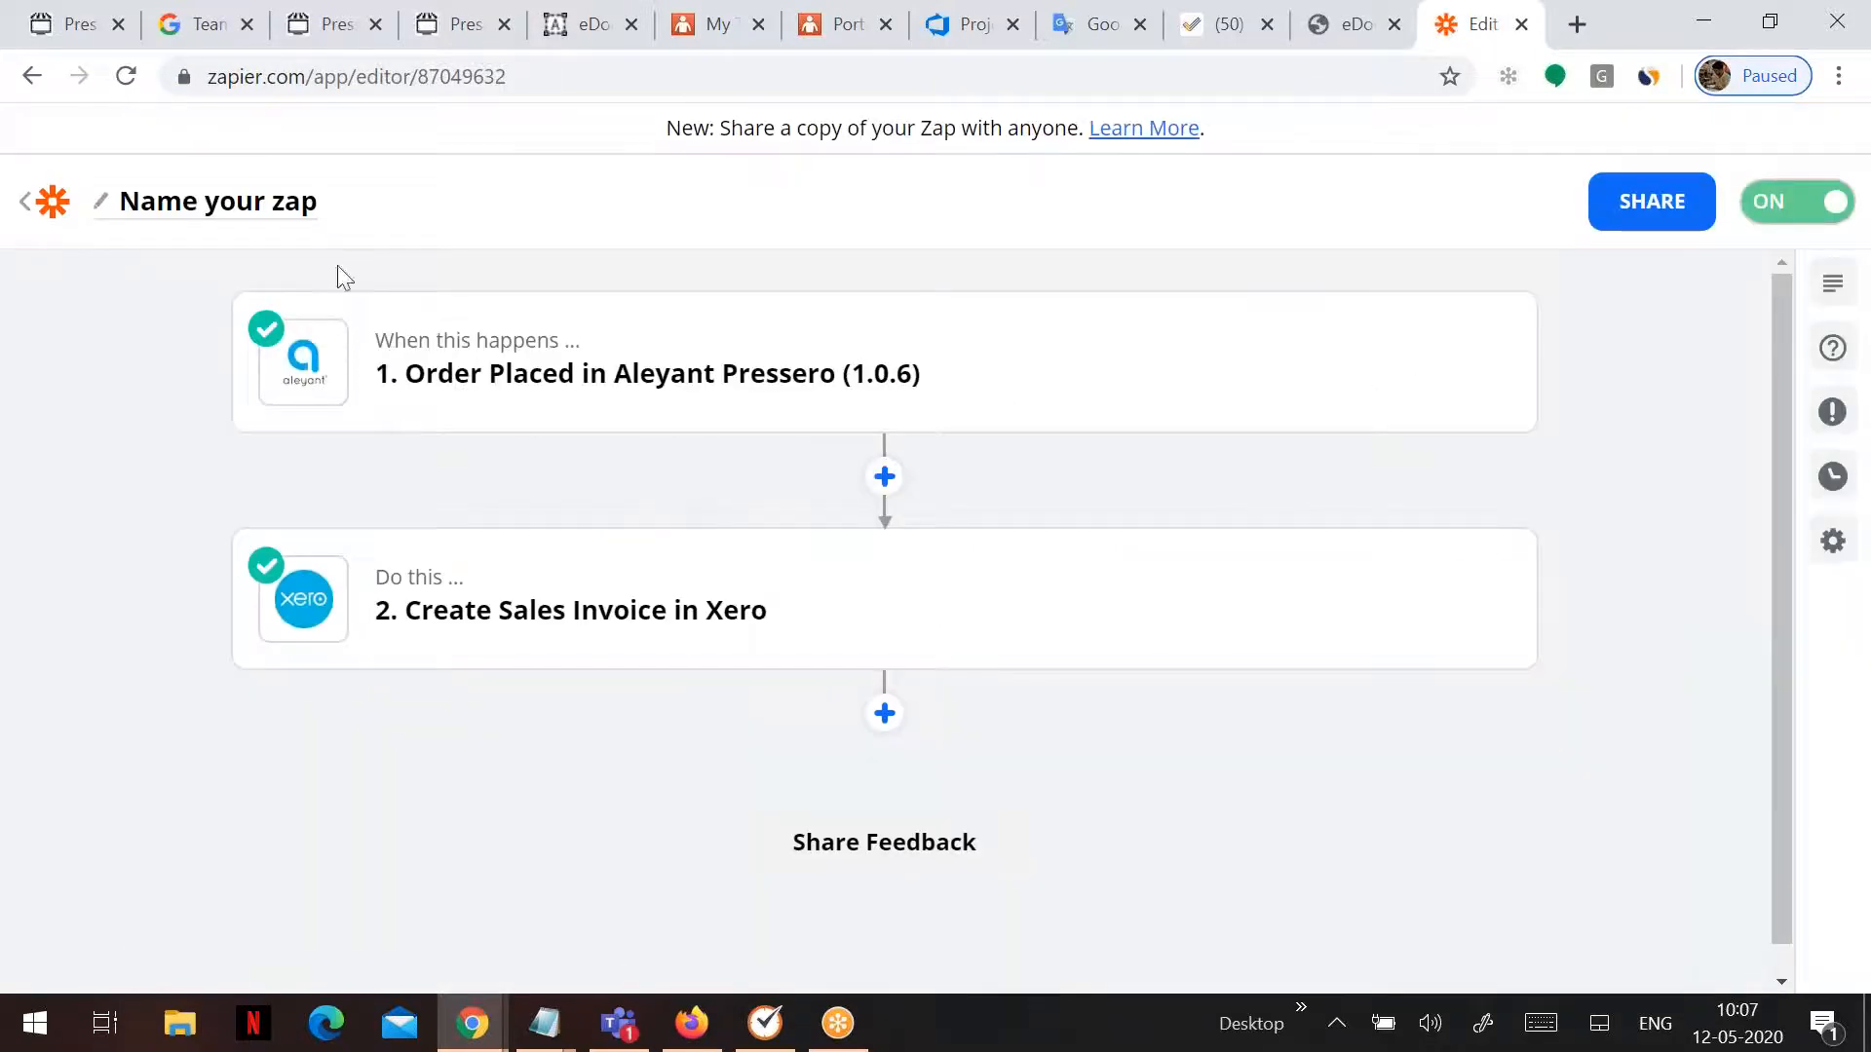
left_click(237, 212)
type("Press")
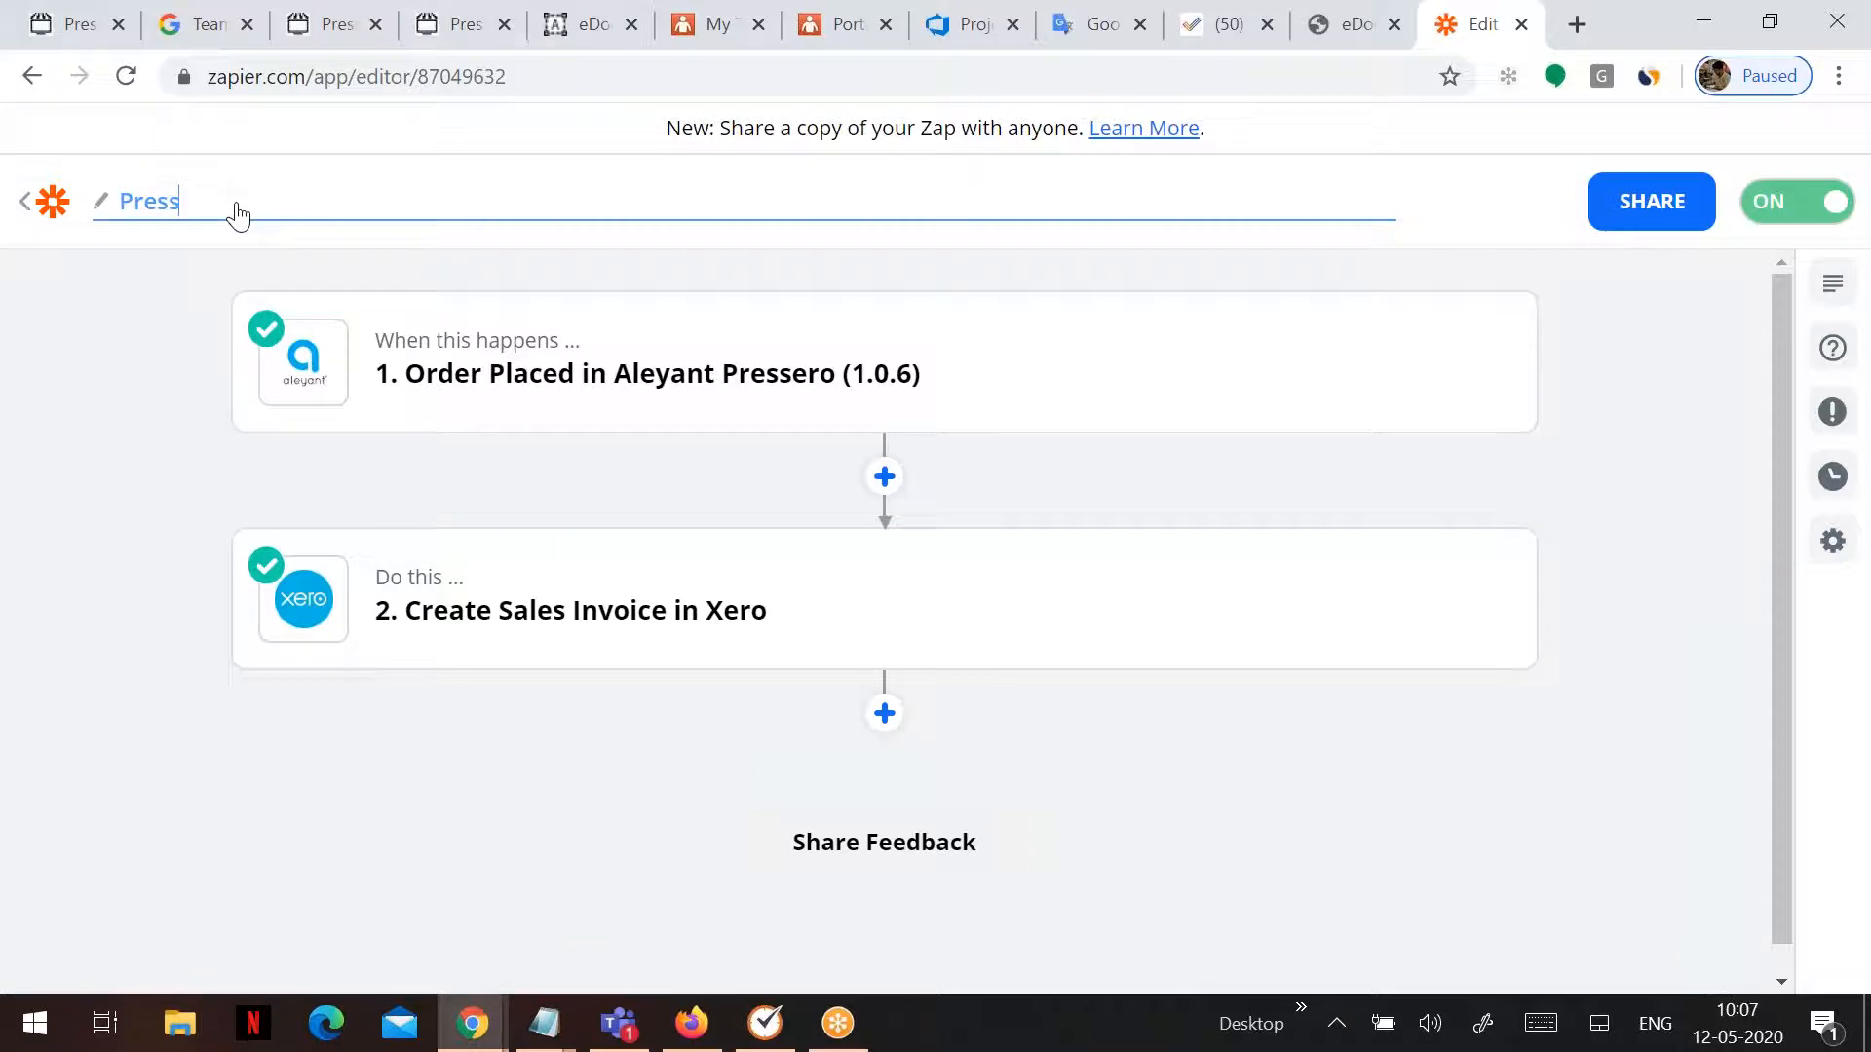
type("ero-XERO")
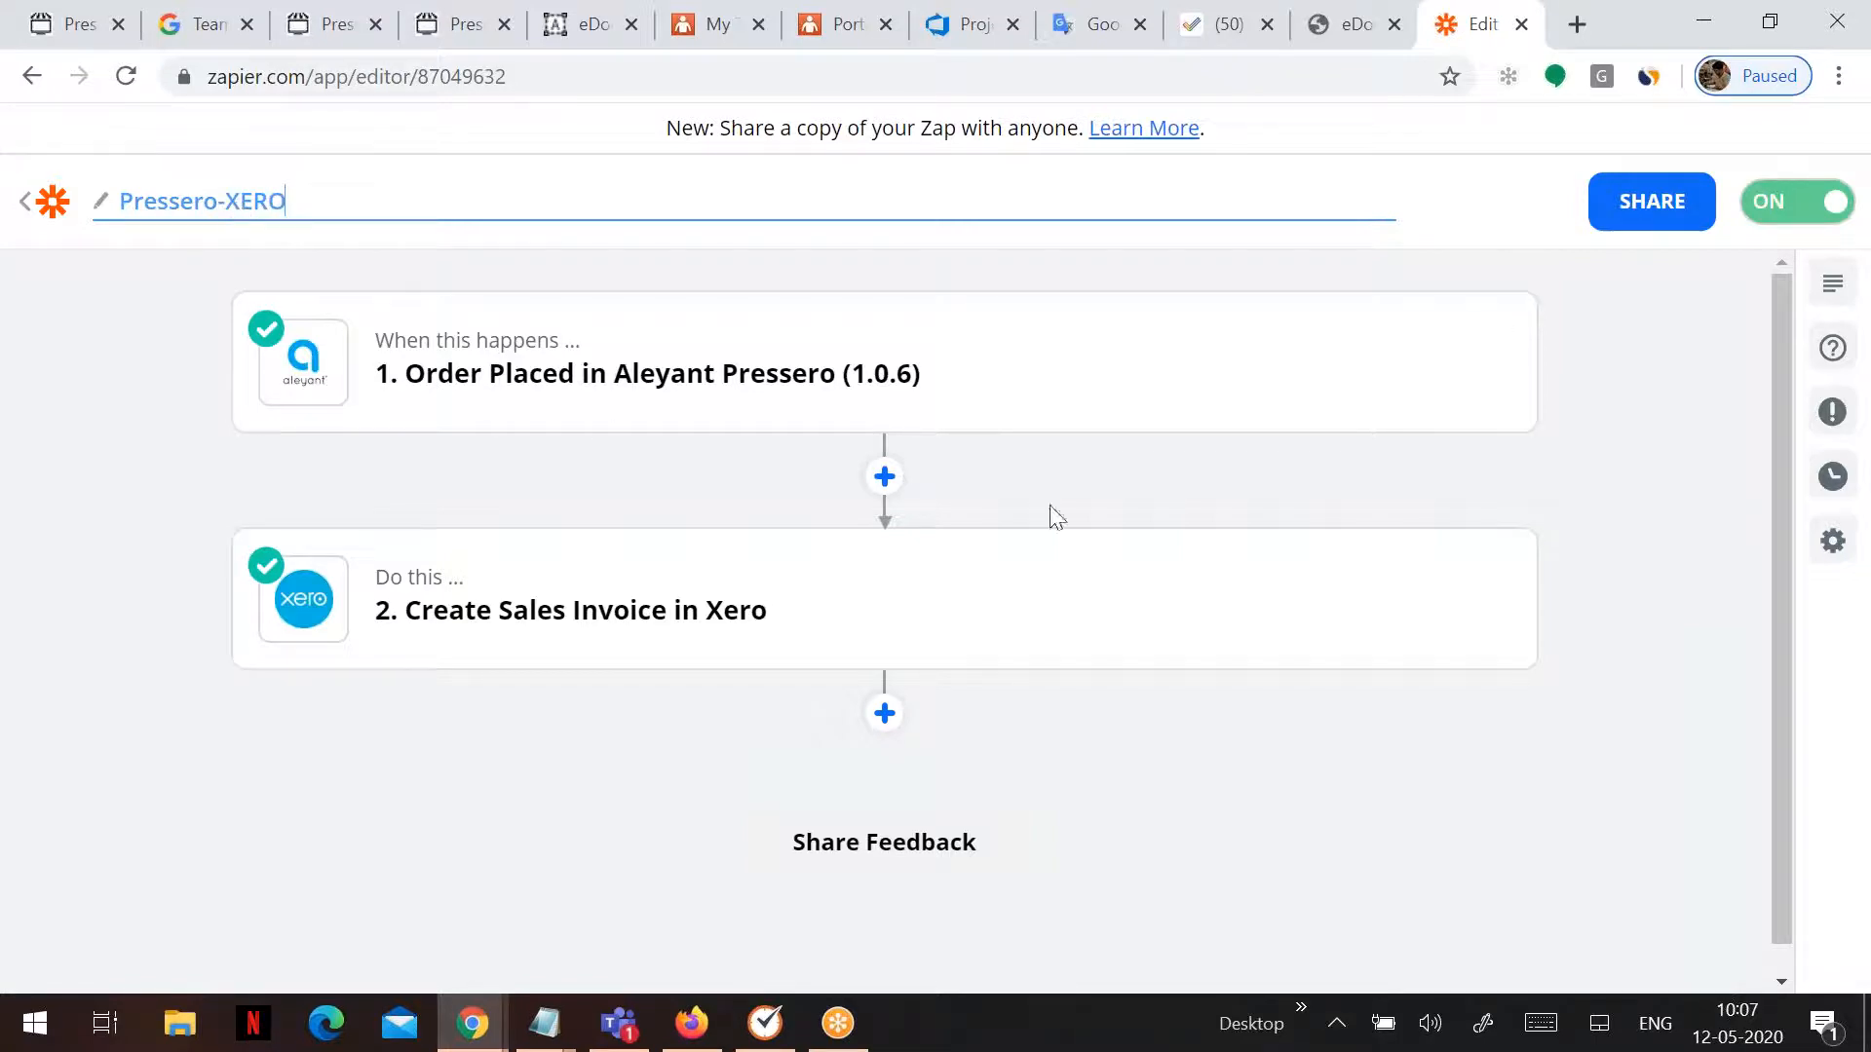
left_click(46, 215)
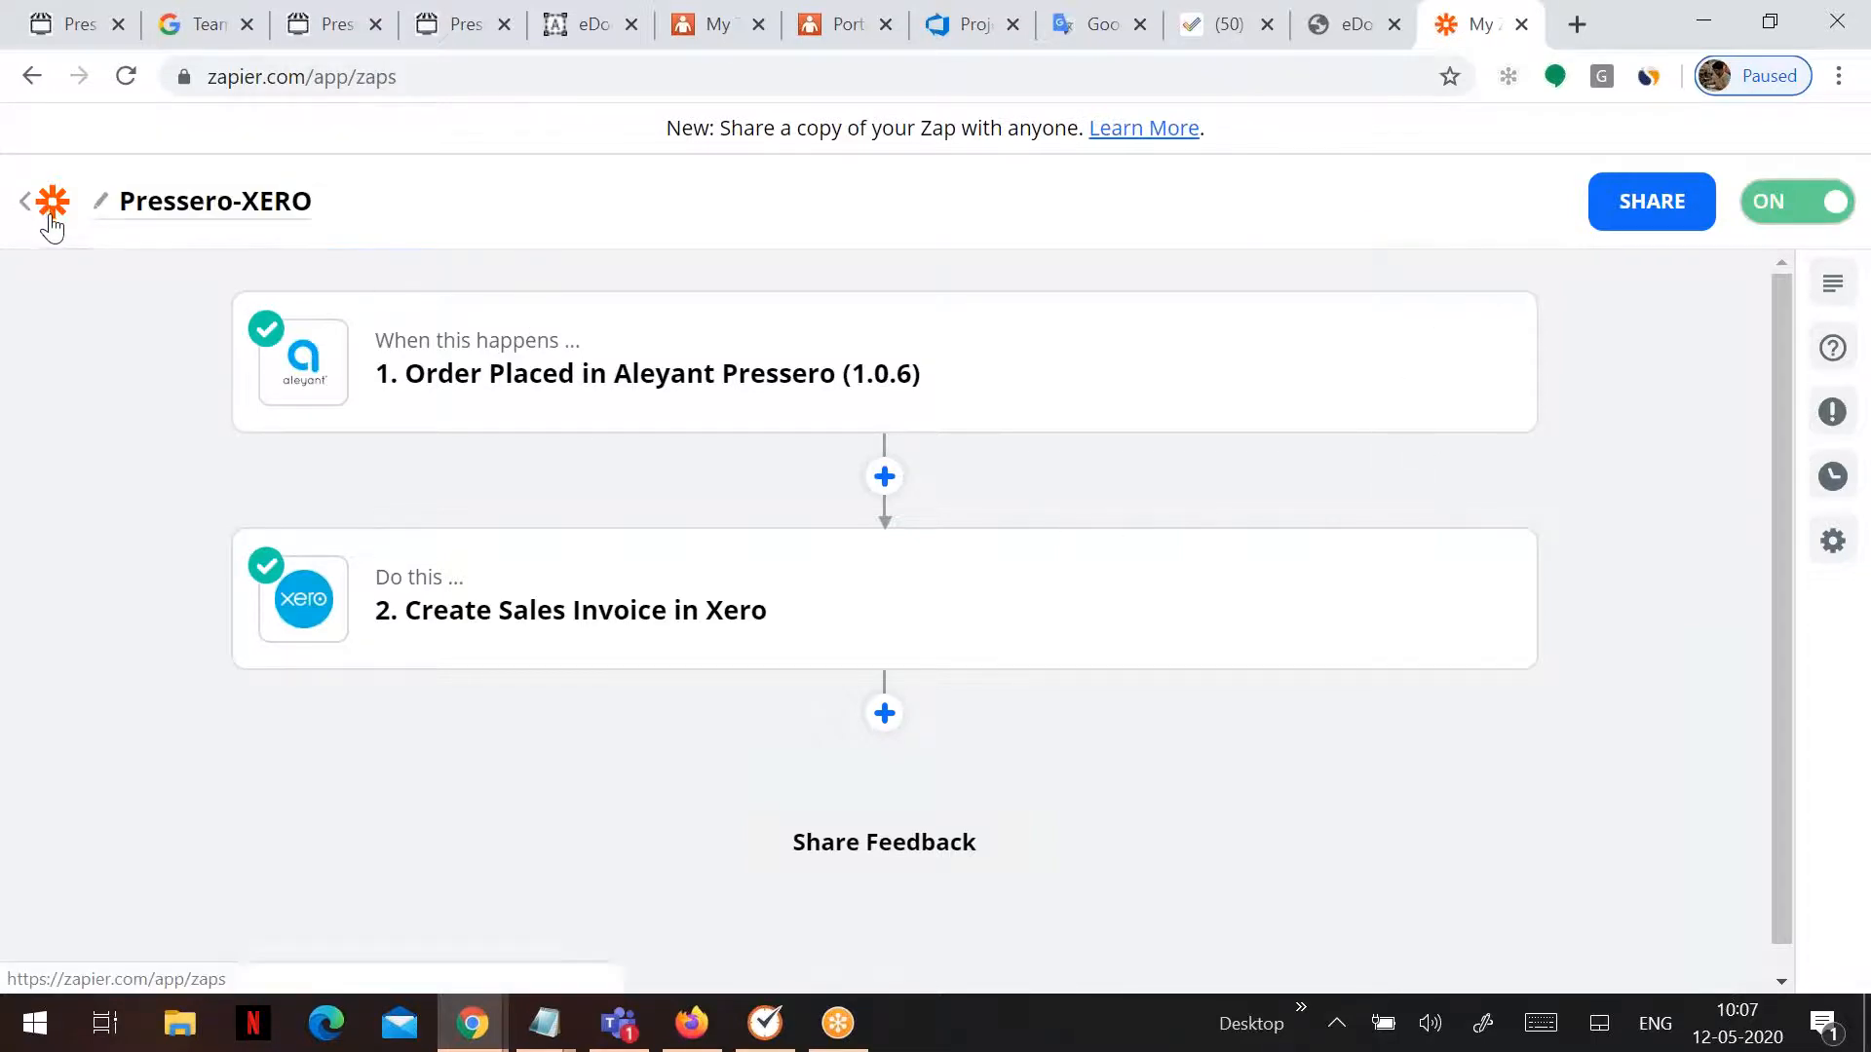
- Open the A6 product page on the Pressero storefront
left_click(193, 29)
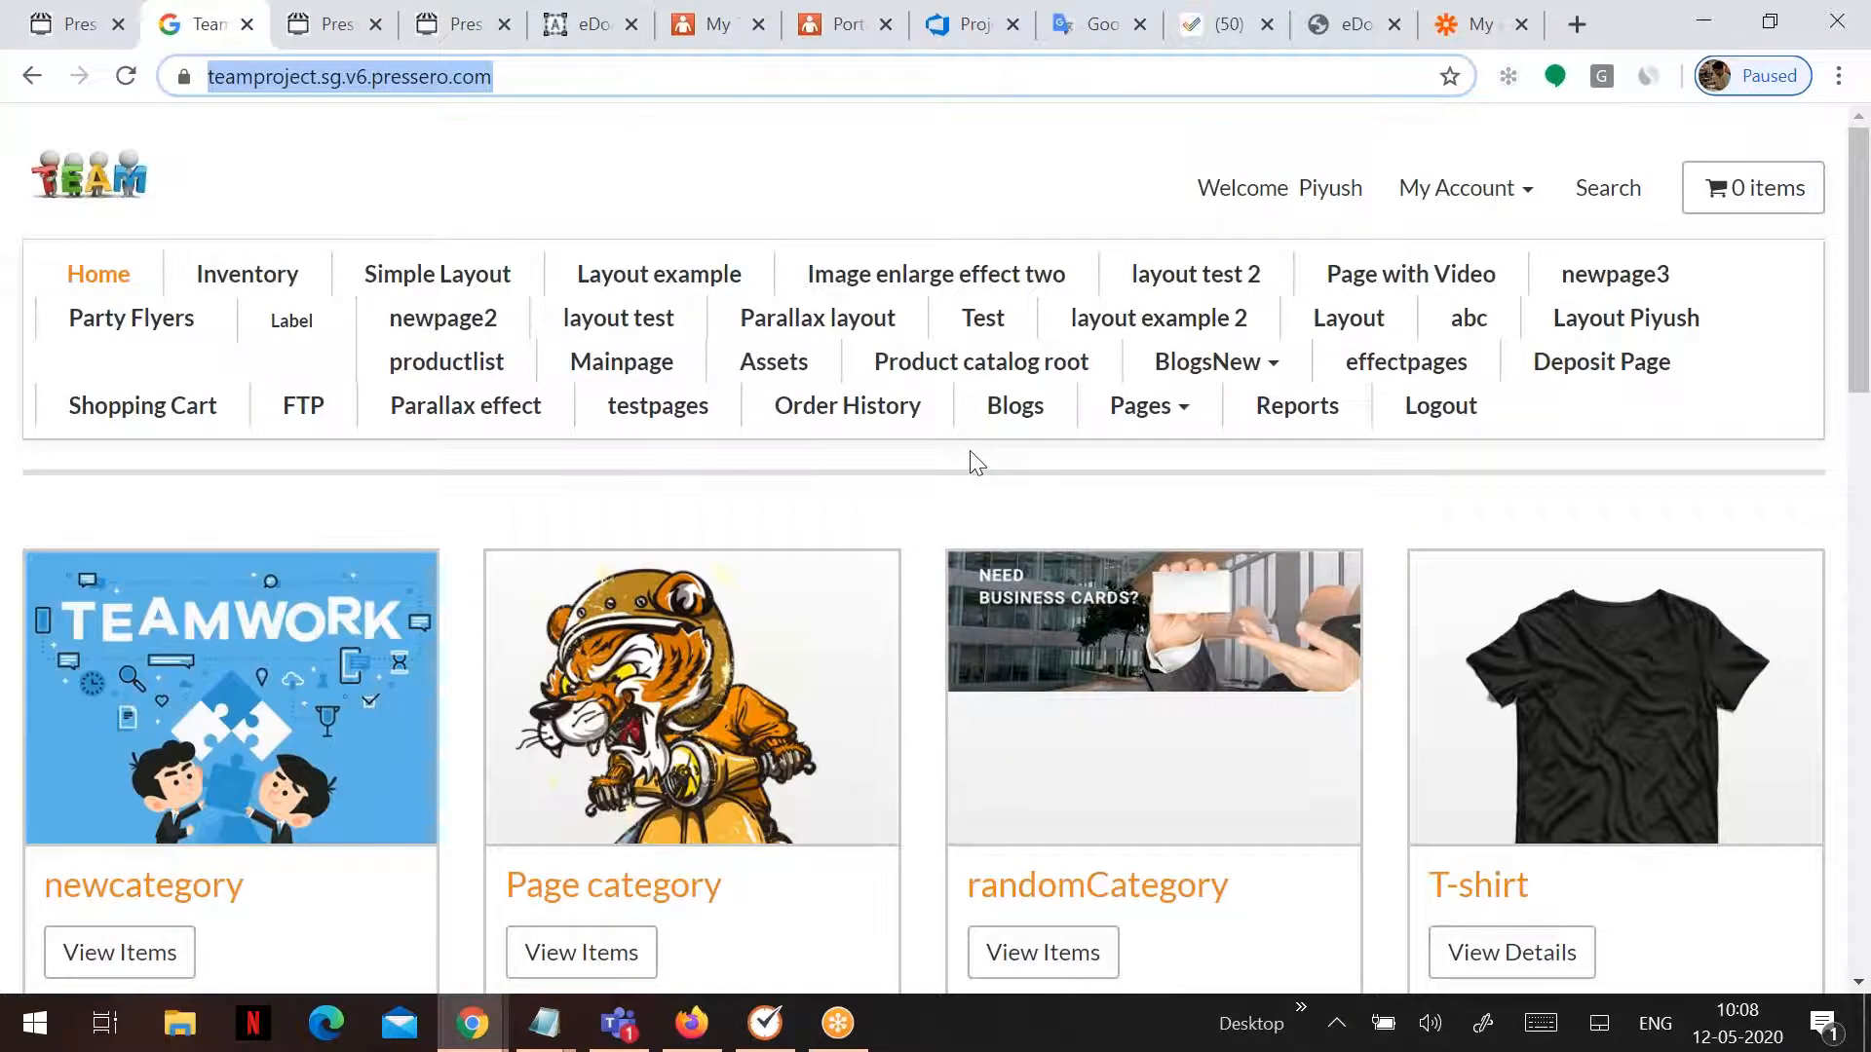
scroll(977, 468, "down", 4)
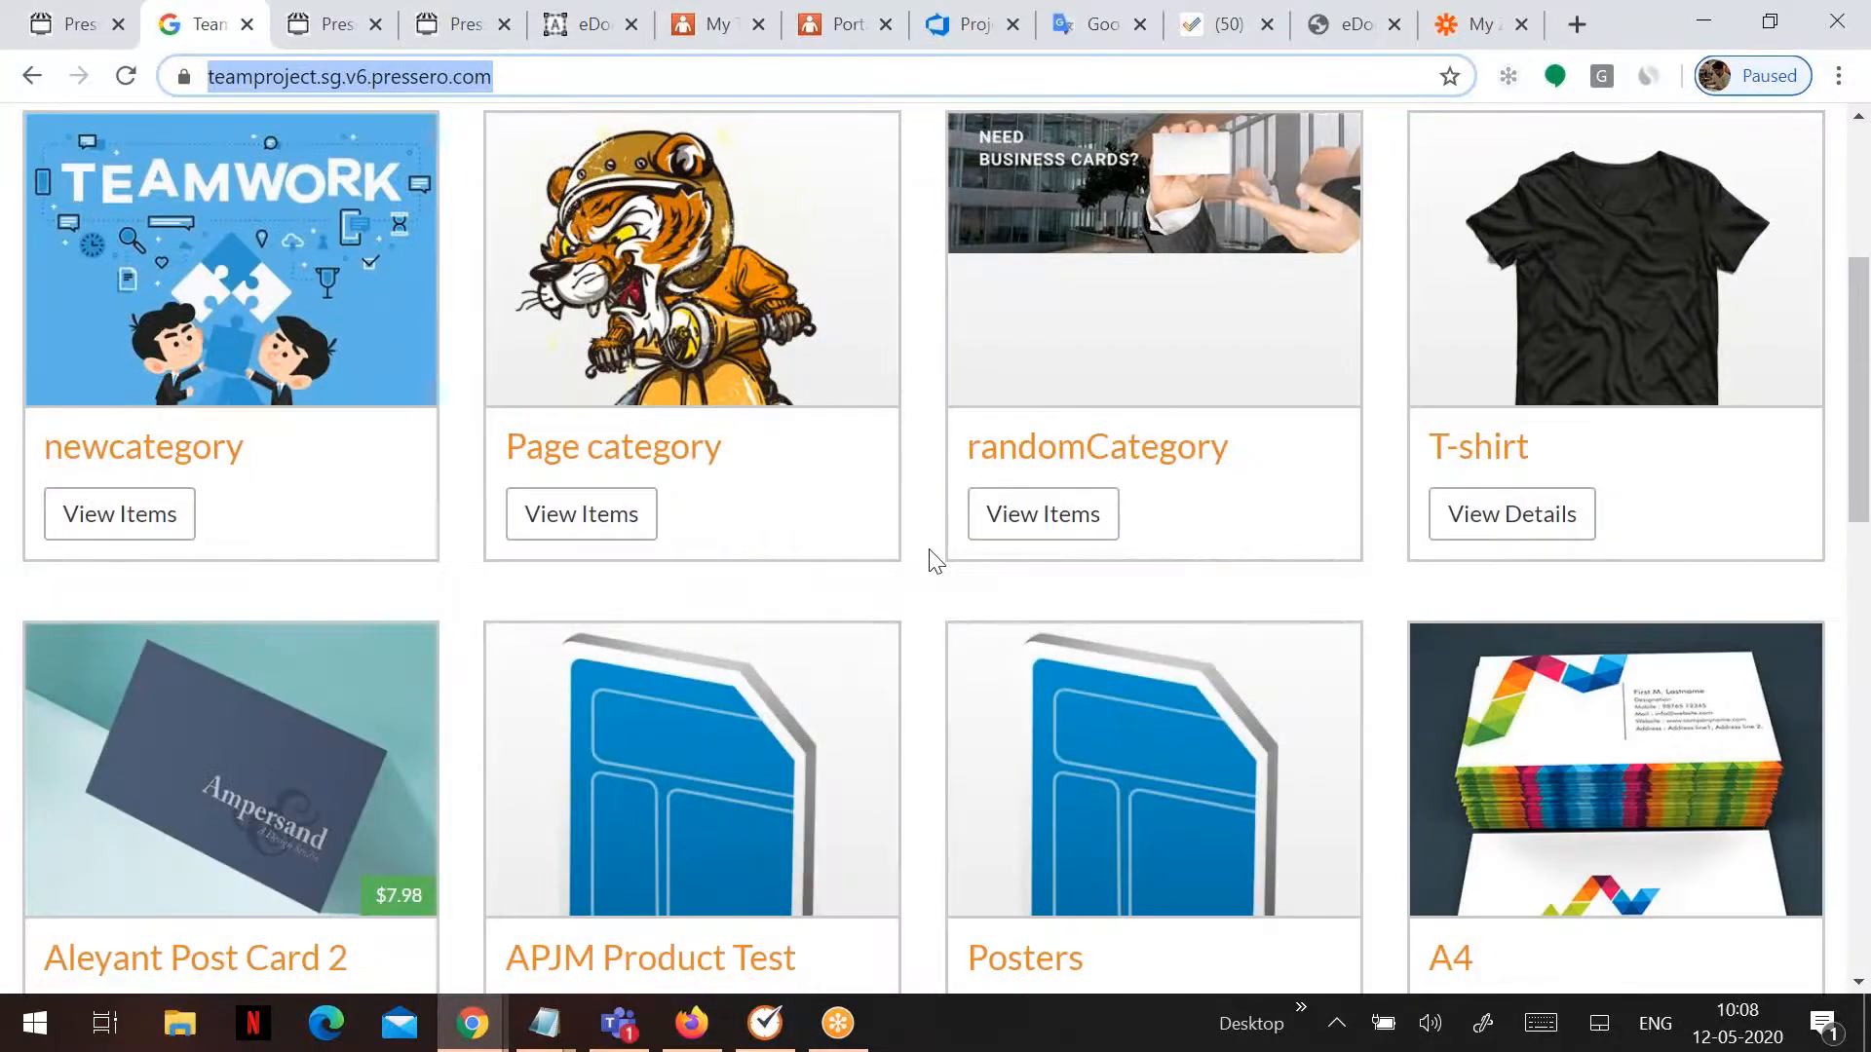
scroll(738, 585, "down", 8)
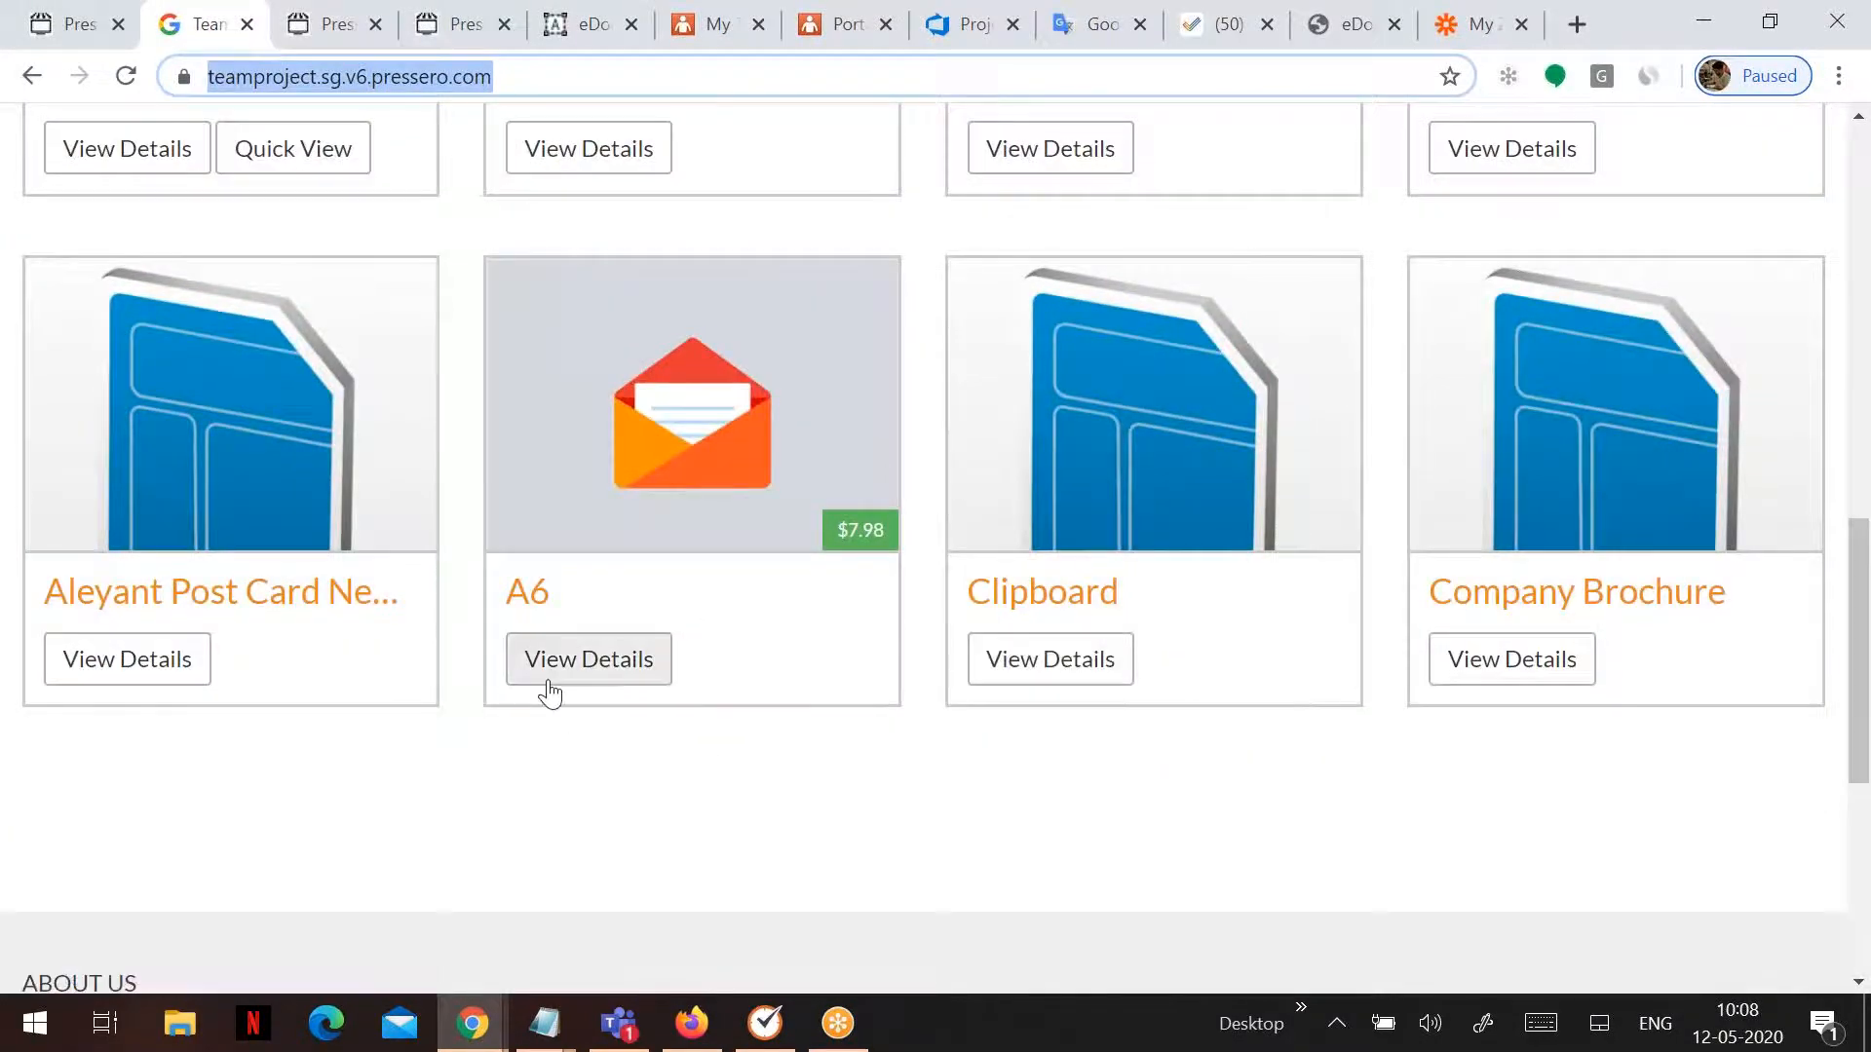
left_click(549, 690)
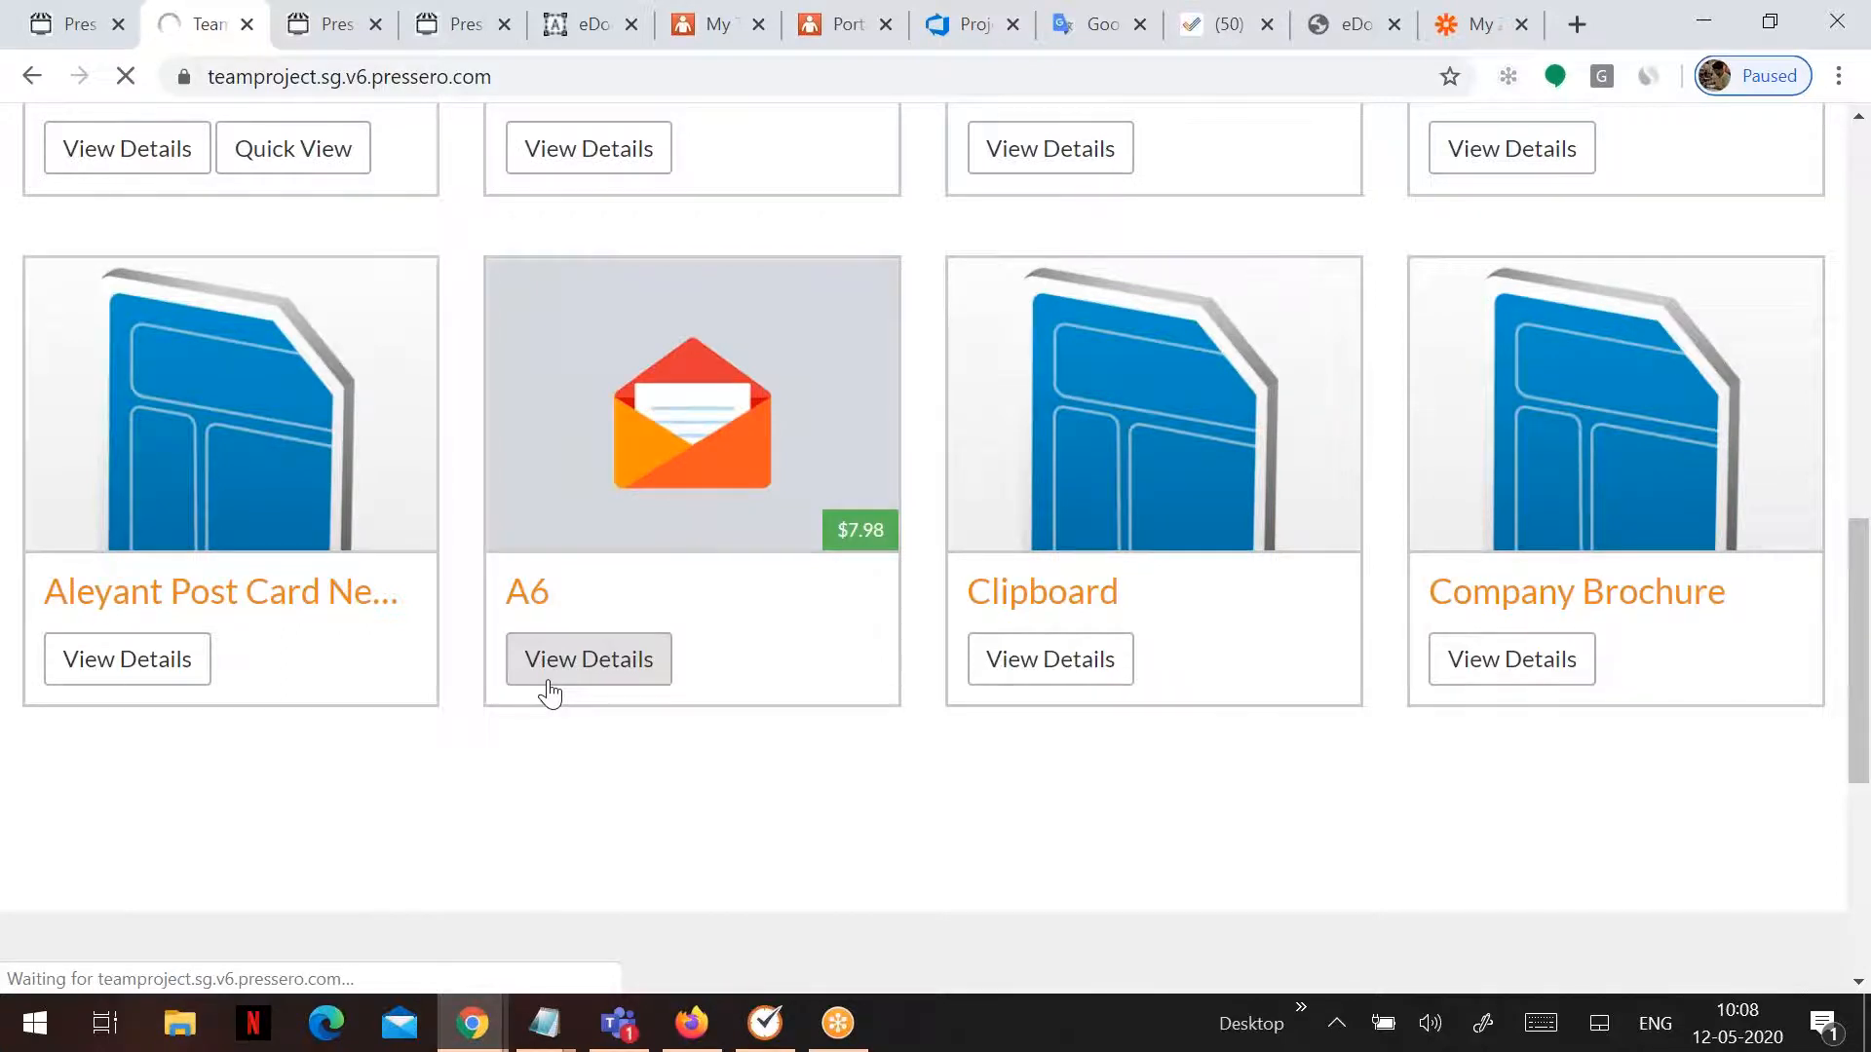
scroll(715, 673, "down", 3)
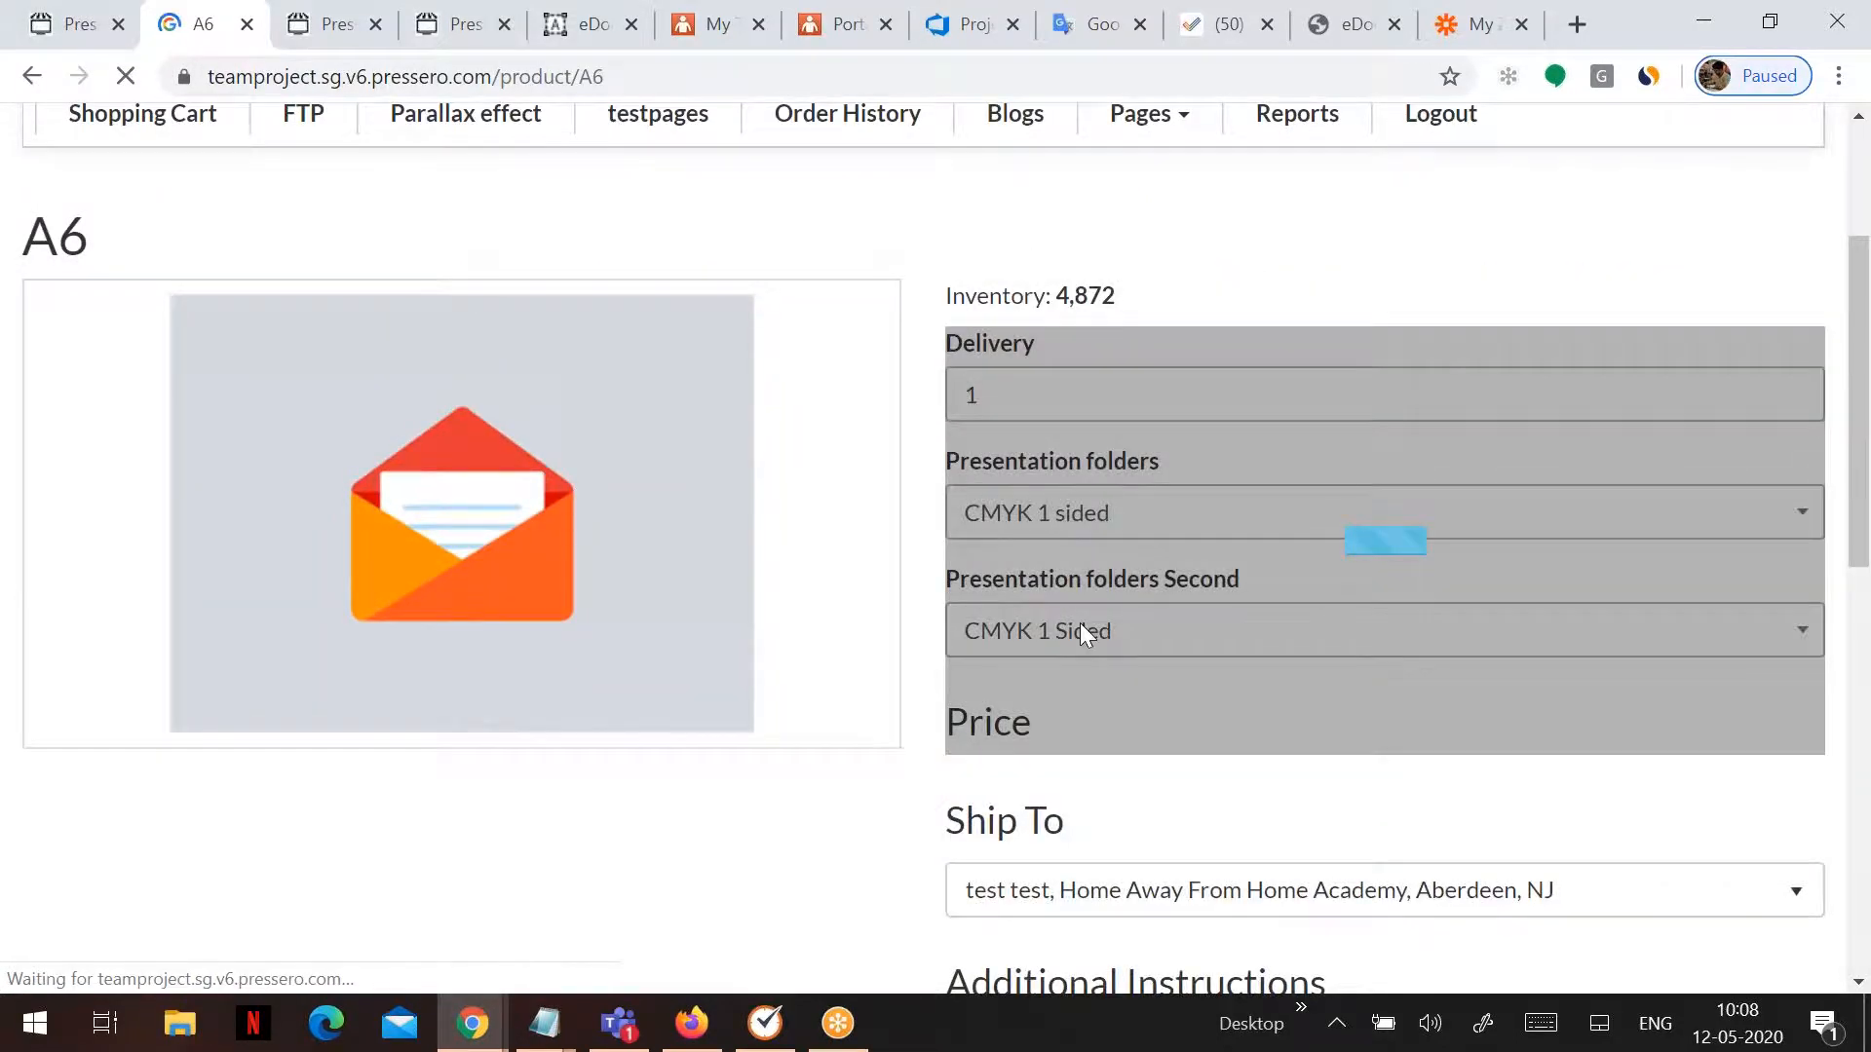
scroll(1080, 623, "down", 2)
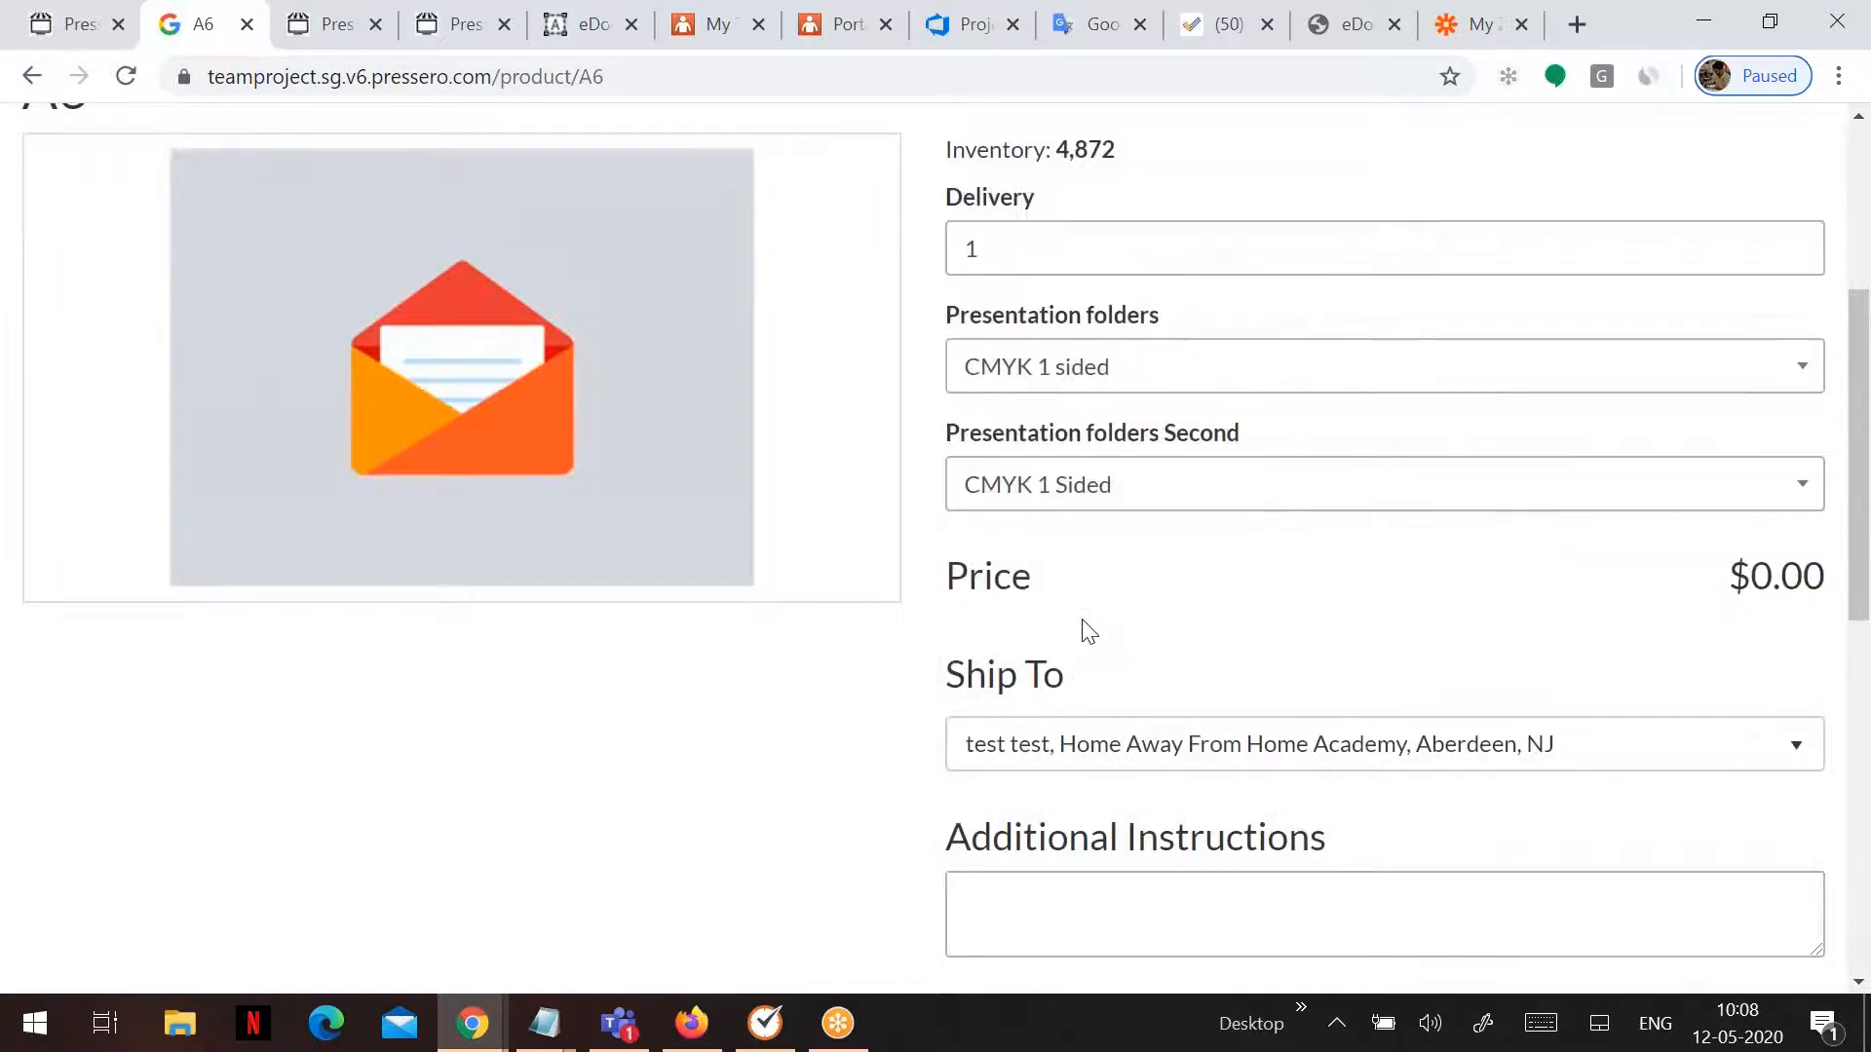
scroll(1082, 628, "down", 3)
scroll(1181, 603, "up", 3)
- Set Delivery to 100 and add A6 to the cart, totalling $3,150.00
left_click(1276, 384)
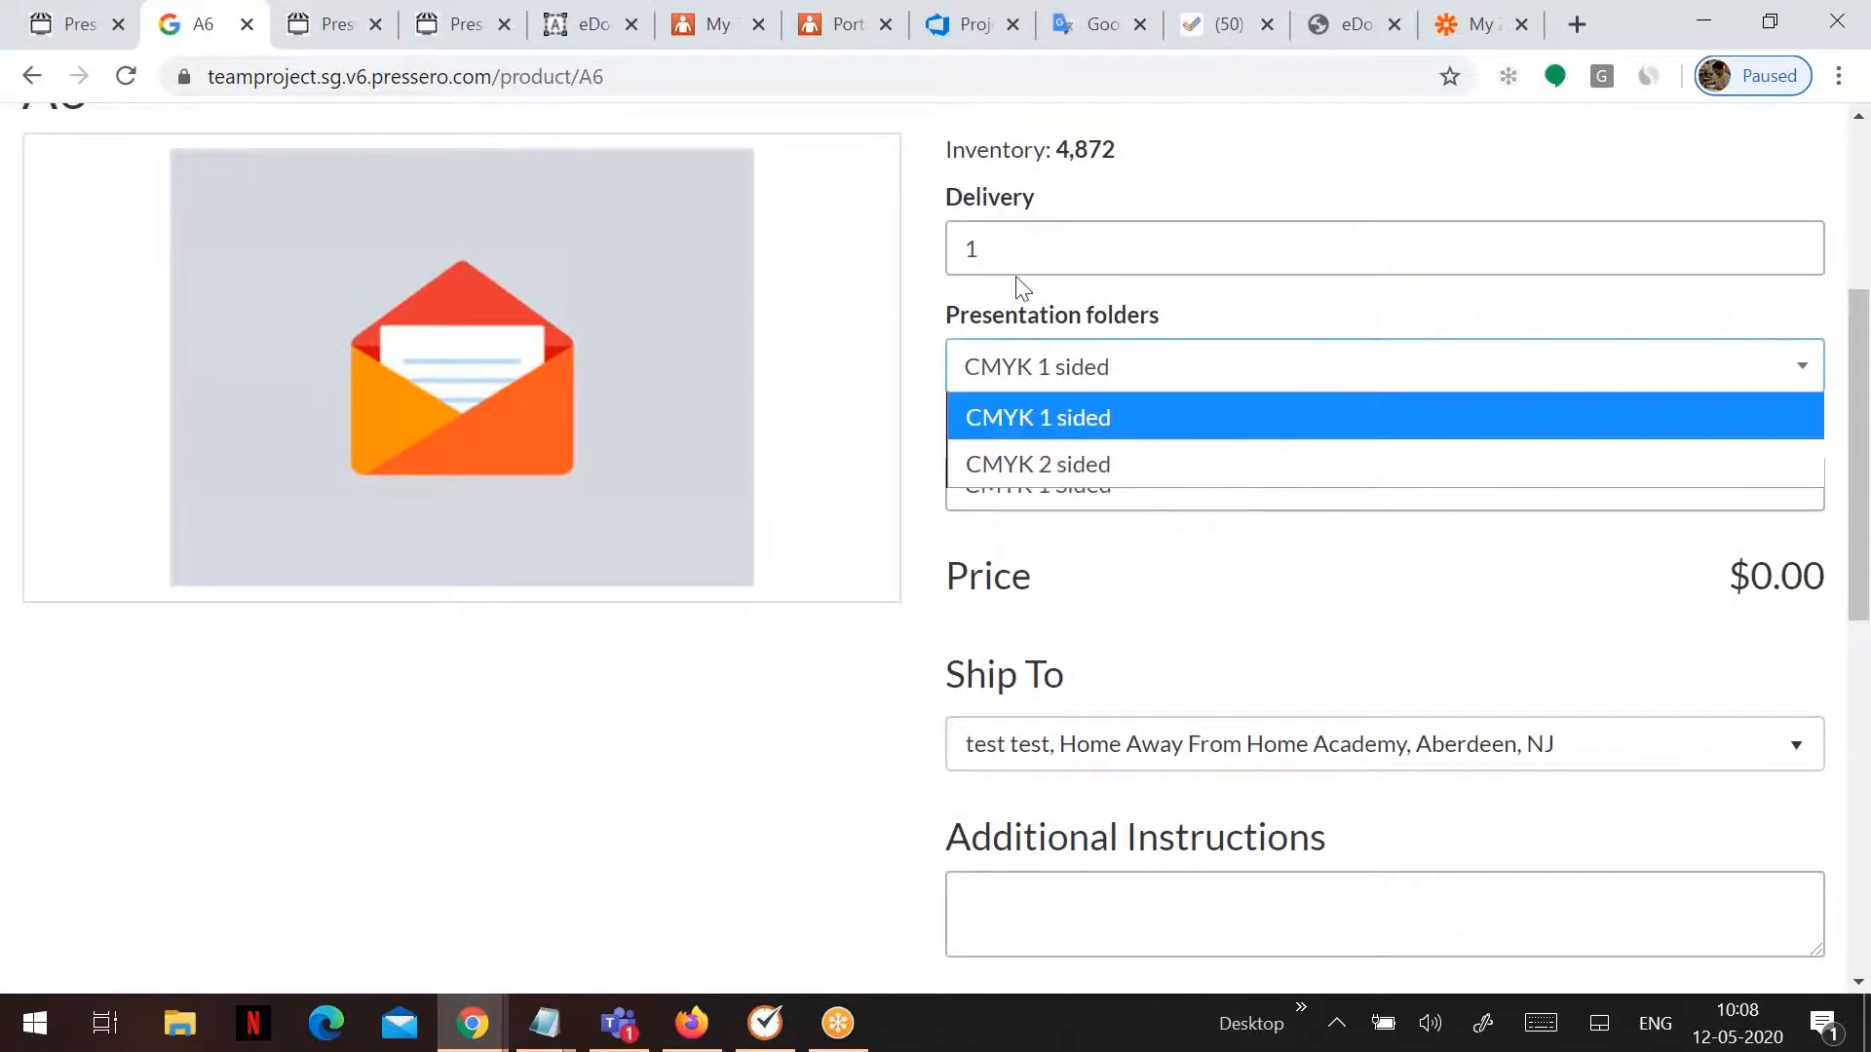
left_click(1029, 236)
left_click(1027, 308)
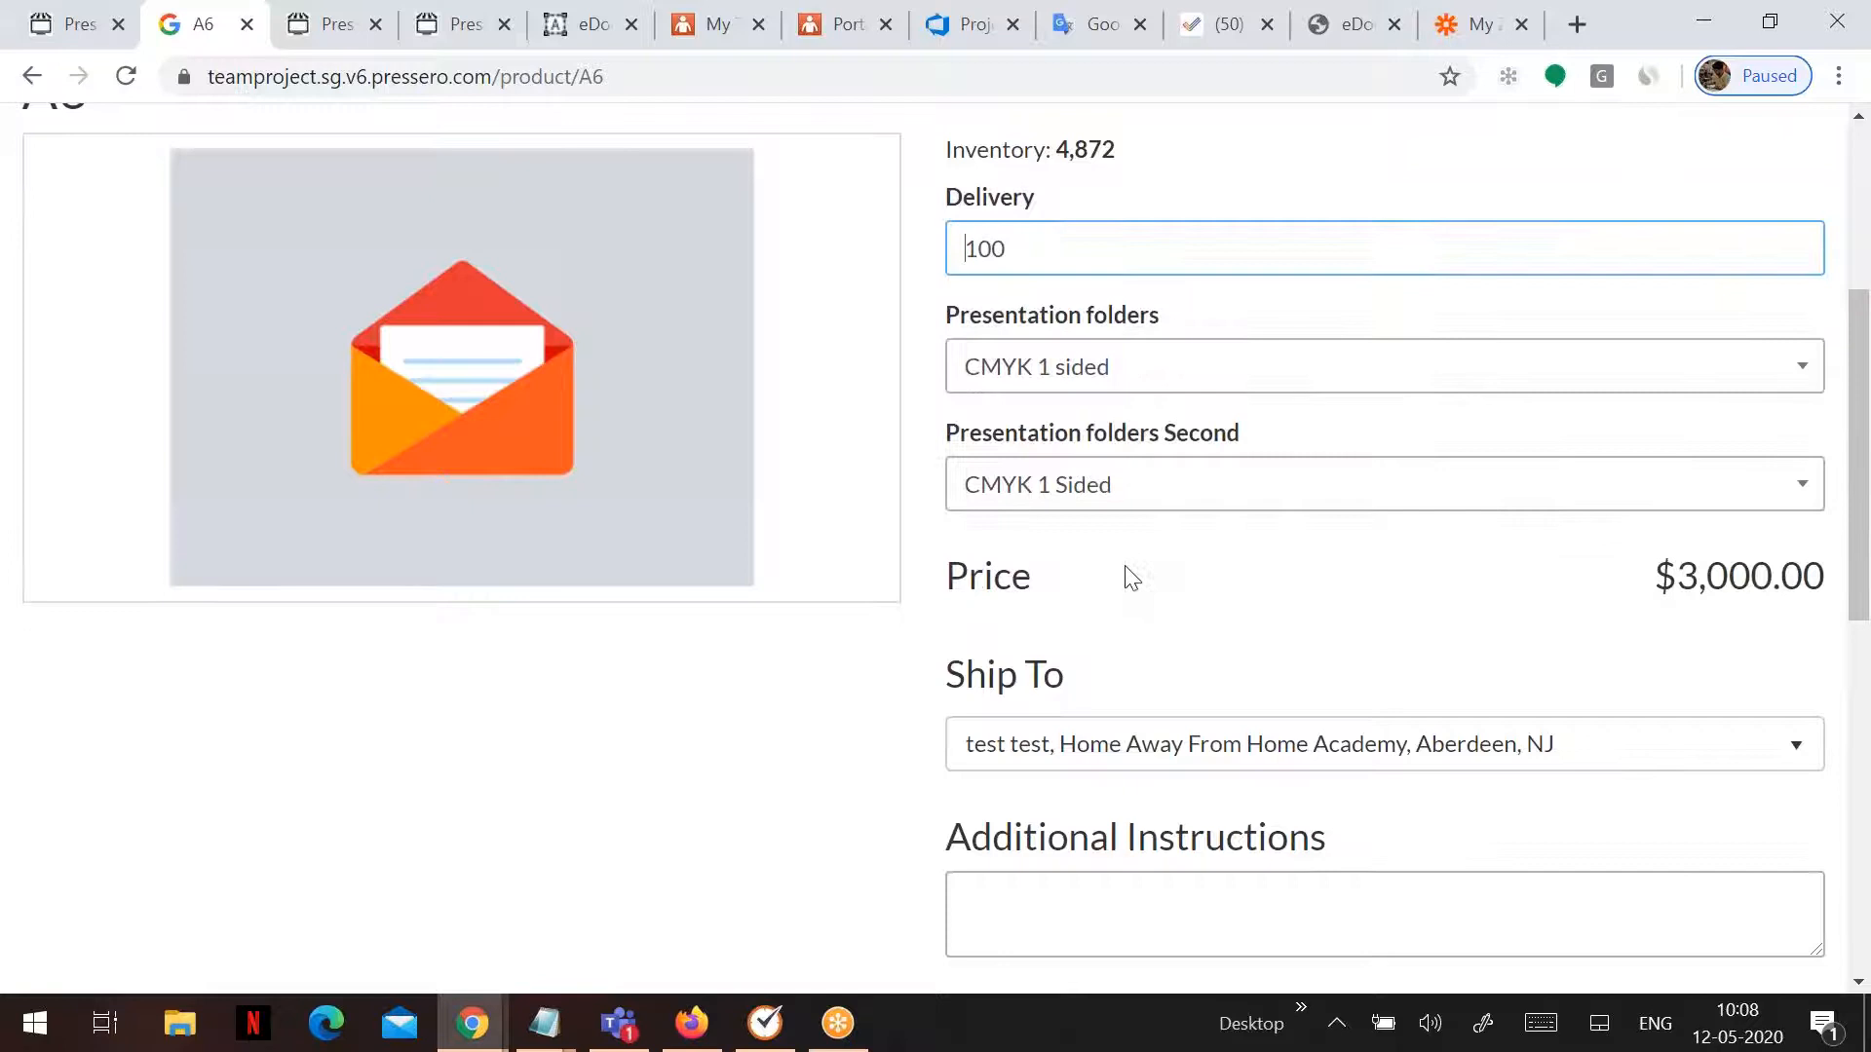
scroll(1131, 580, "down", 5)
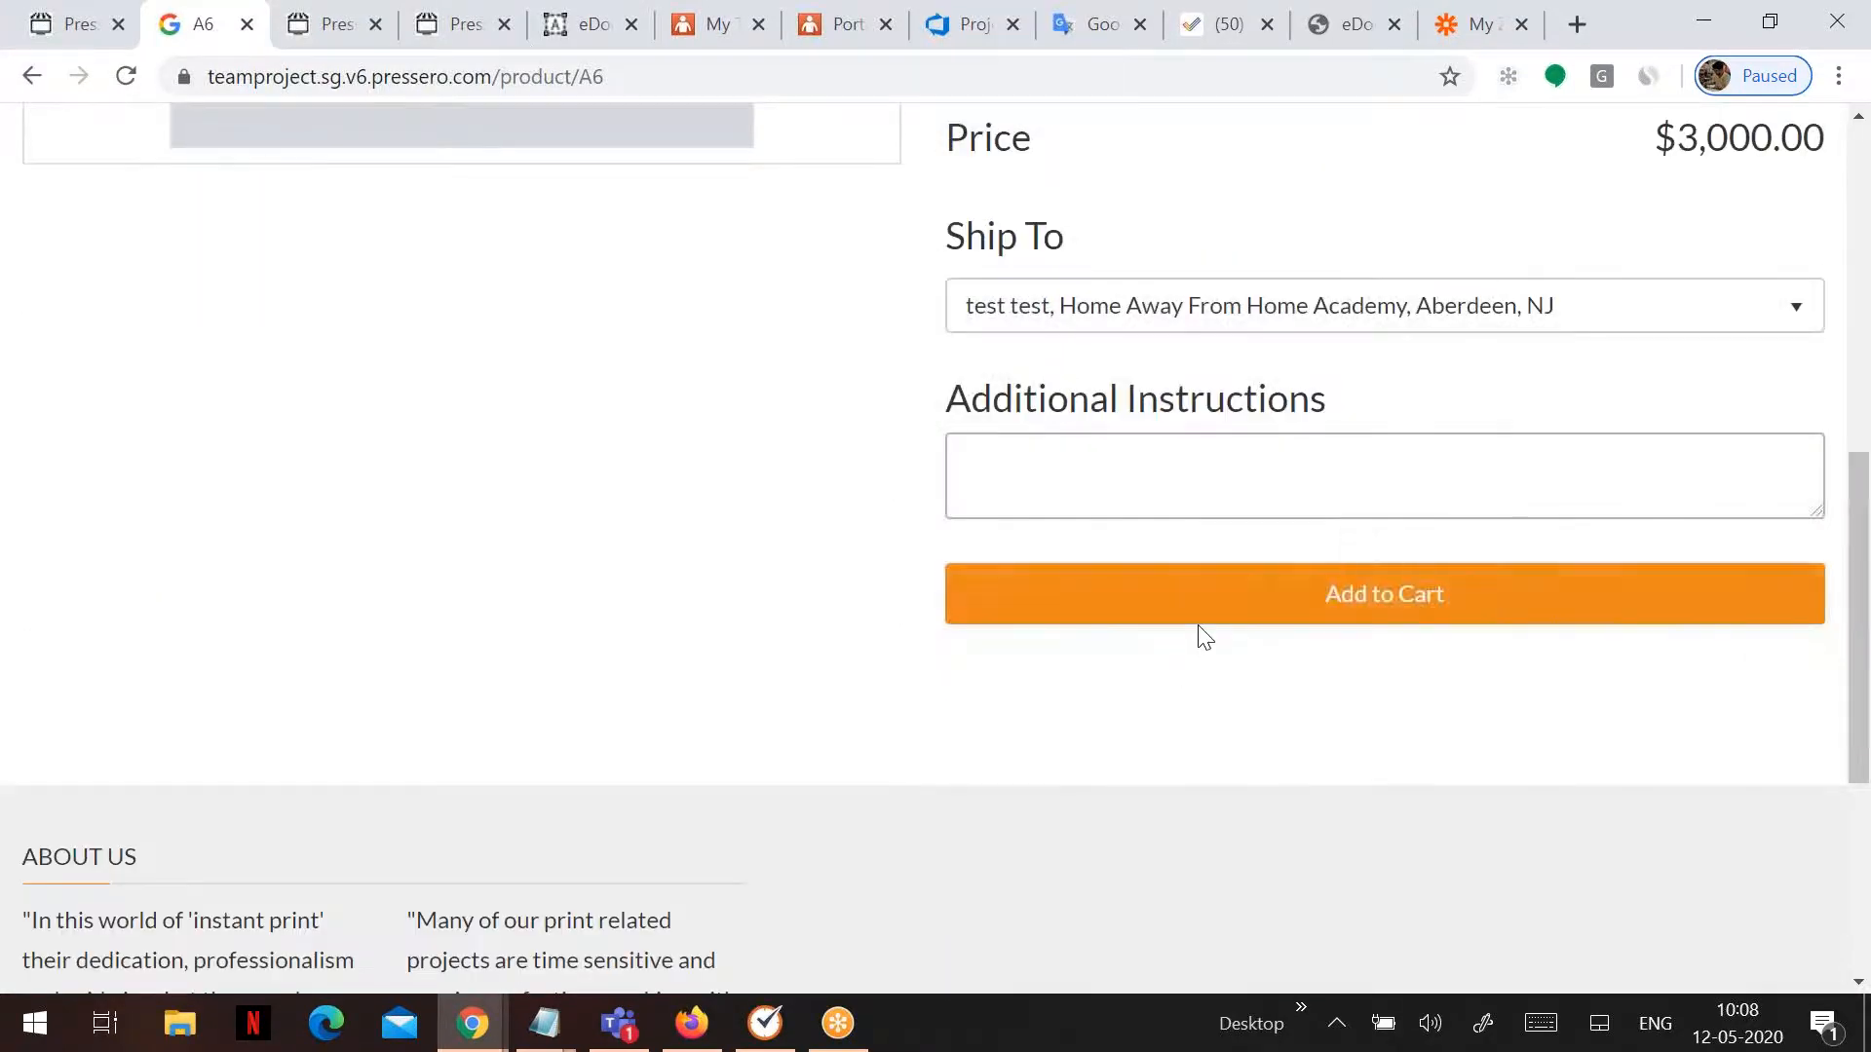
left_click(1203, 597)
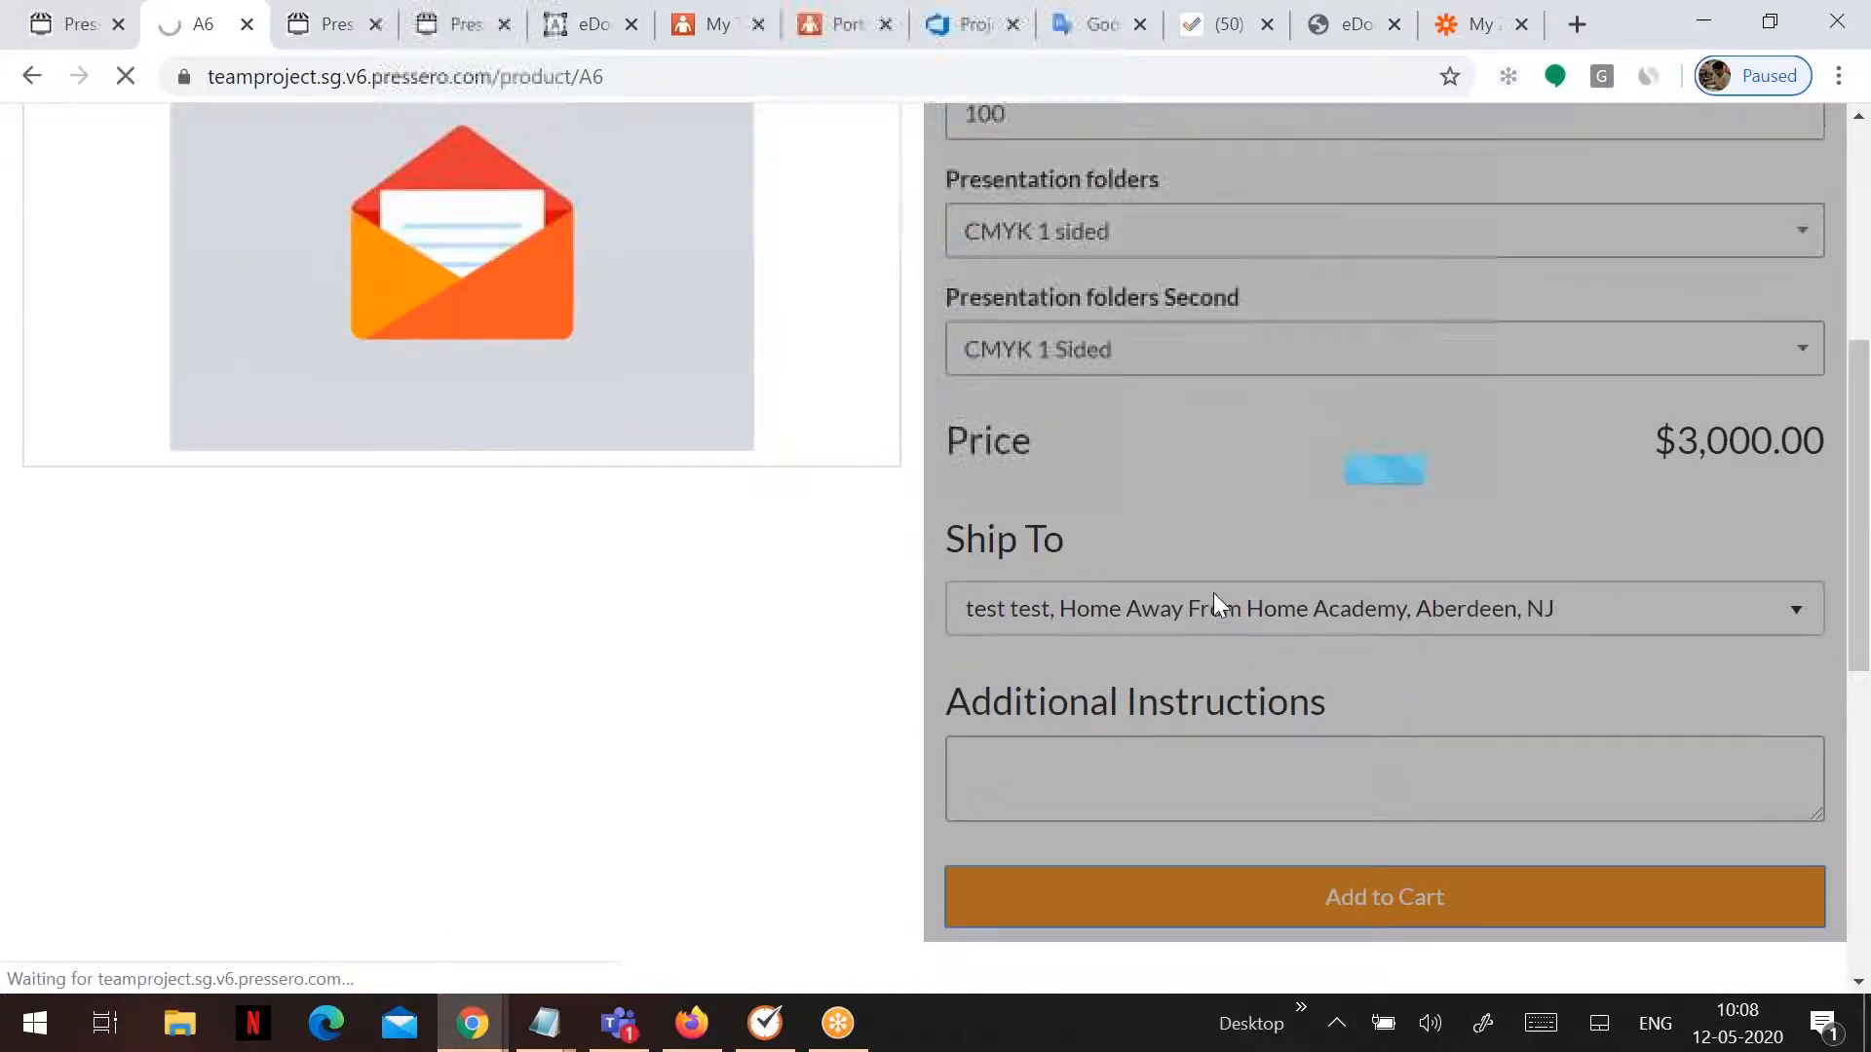
scroll(1213, 593, "down", 1)
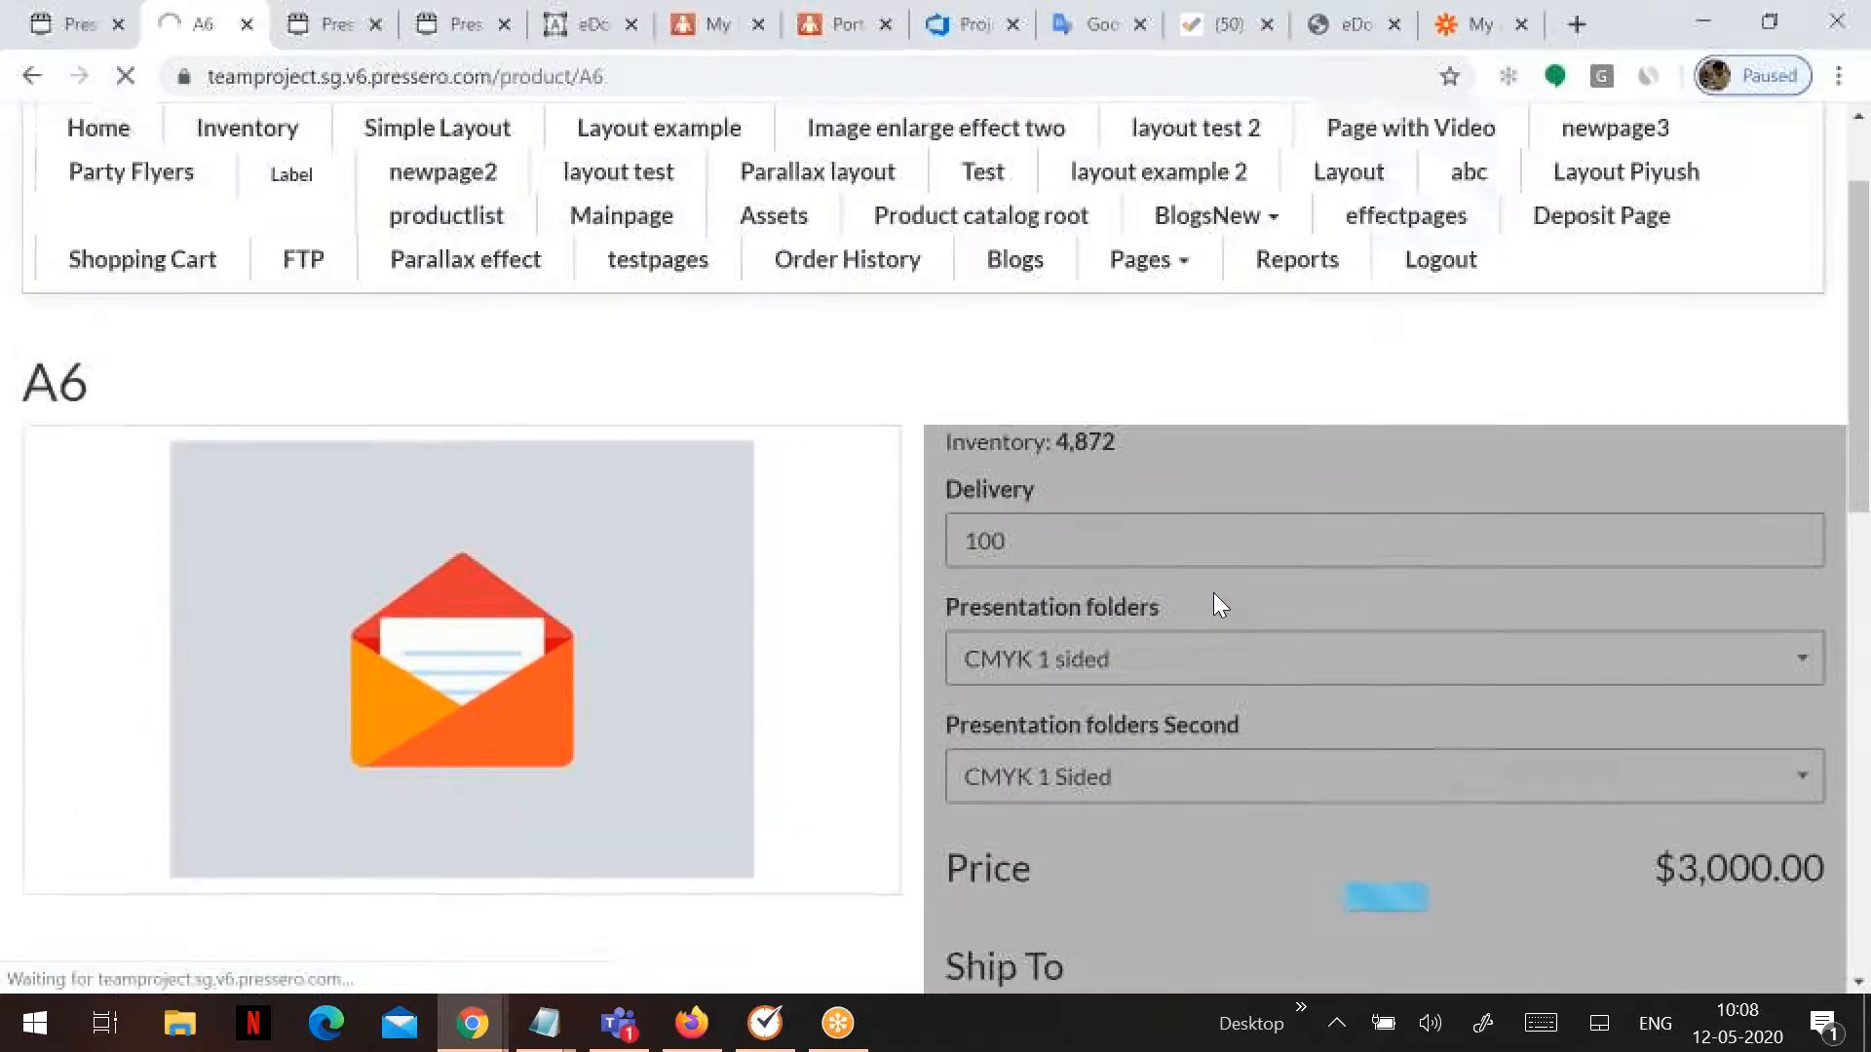
scroll(1213, 594, "down", 4)
scroll(1213, 595, "up", 1)
scroll(1214, 592, "up", 4)
mouse_move(1218, 363)
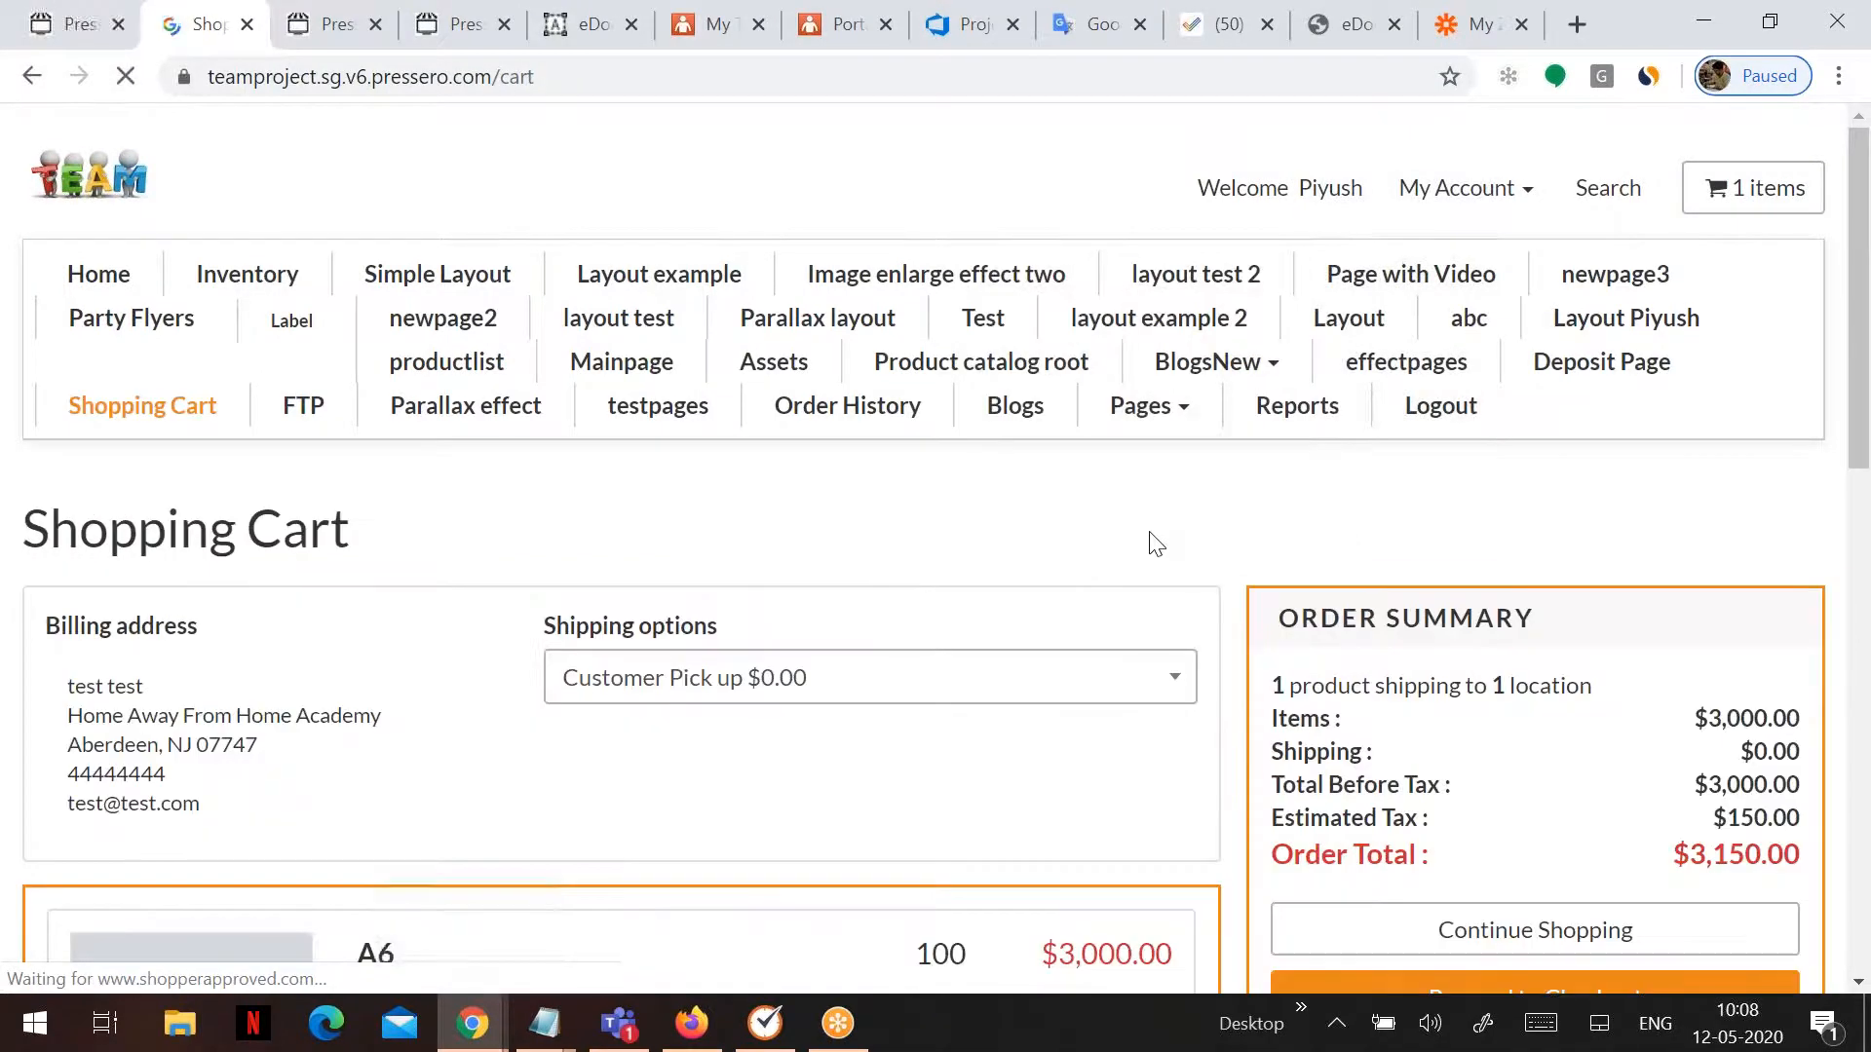
scroll(1157, 543, "down", 1)
- Check out with a 13 May 2020 ship date and MISC Test payment
left_click(1471, 849)
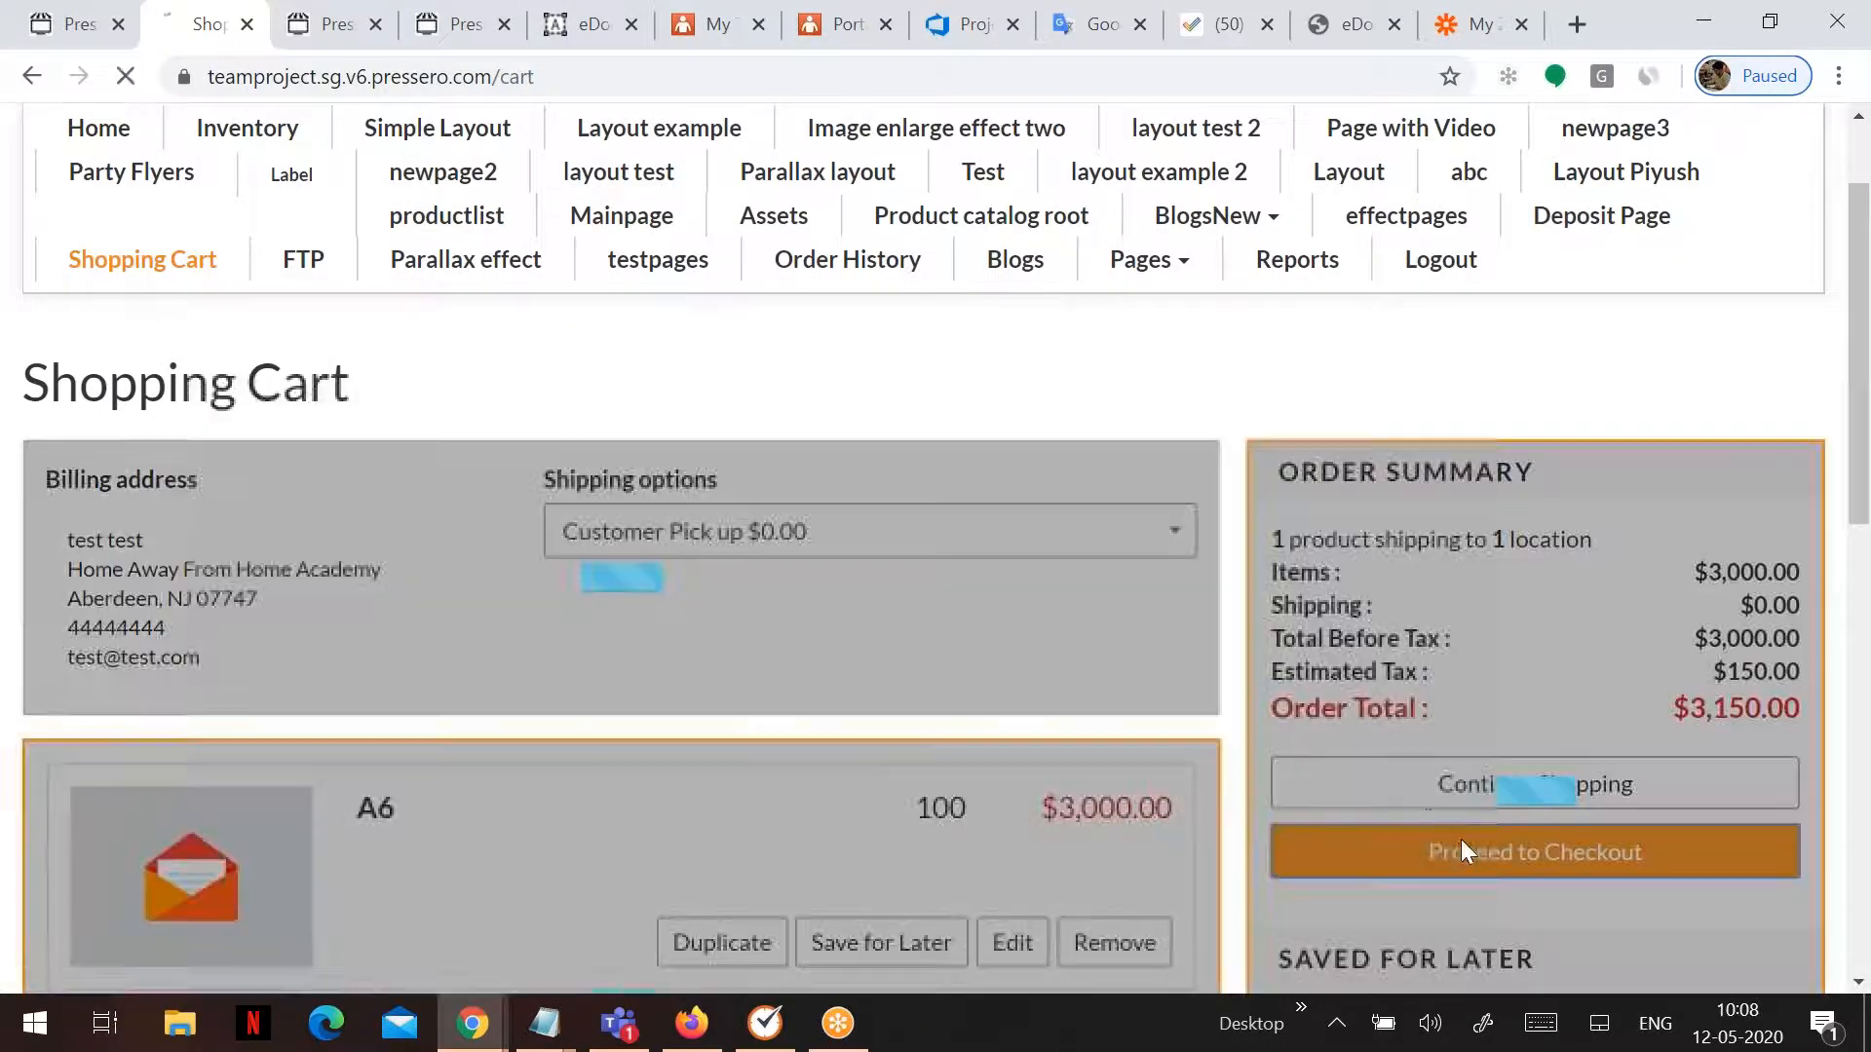
scroll(1173, 614, "down", 5)
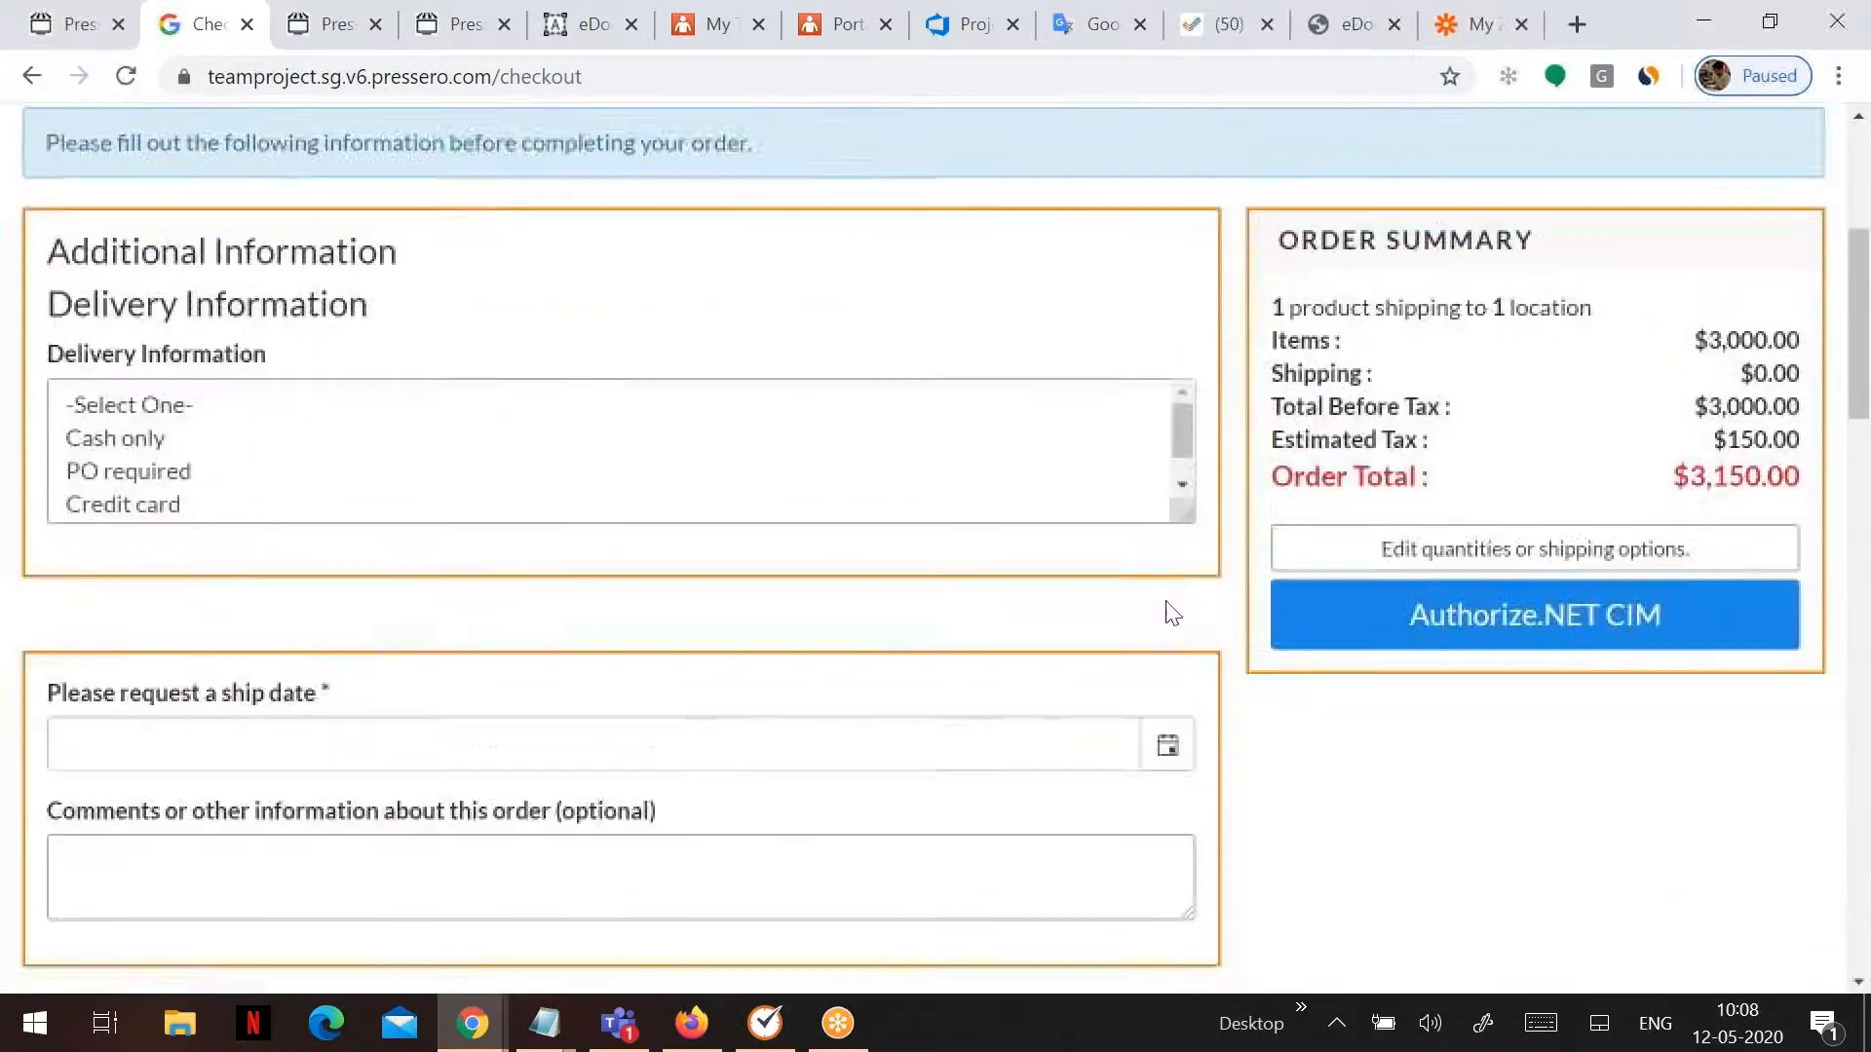
scroll(1135, 355, "down", 3)
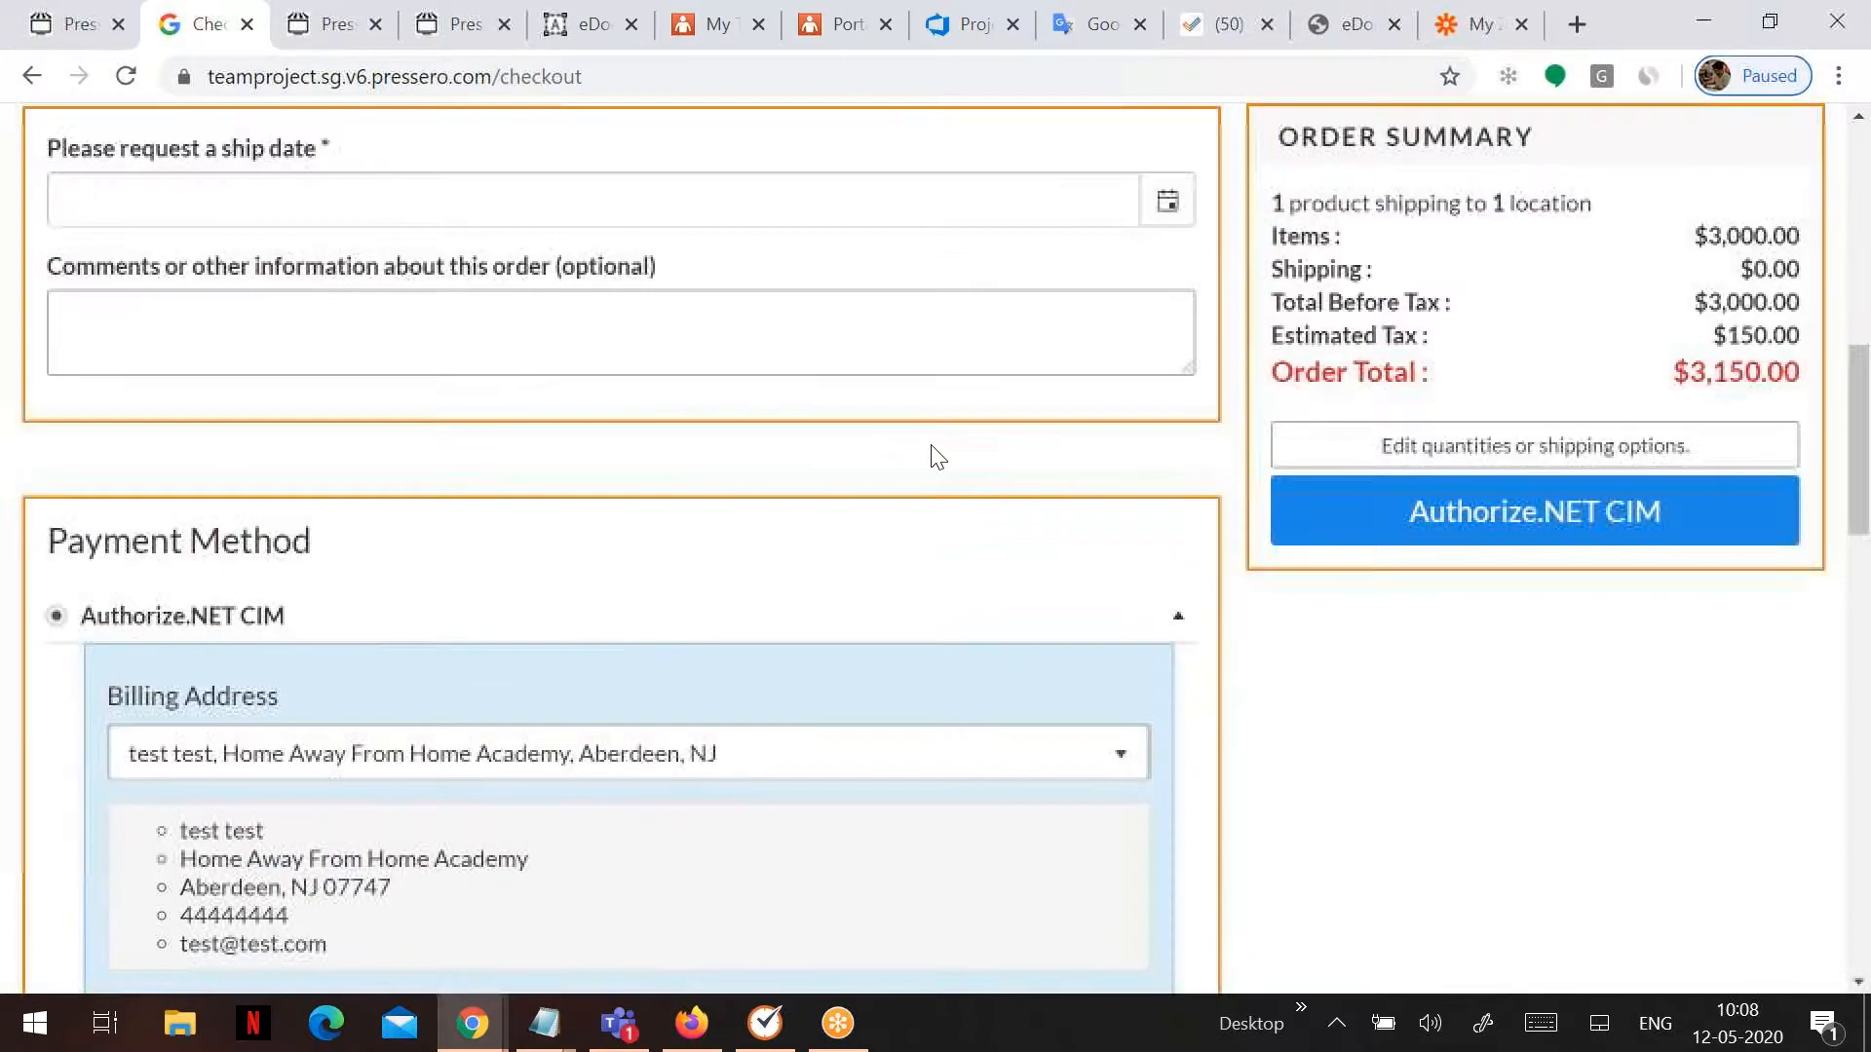
left_click(1163, 214)
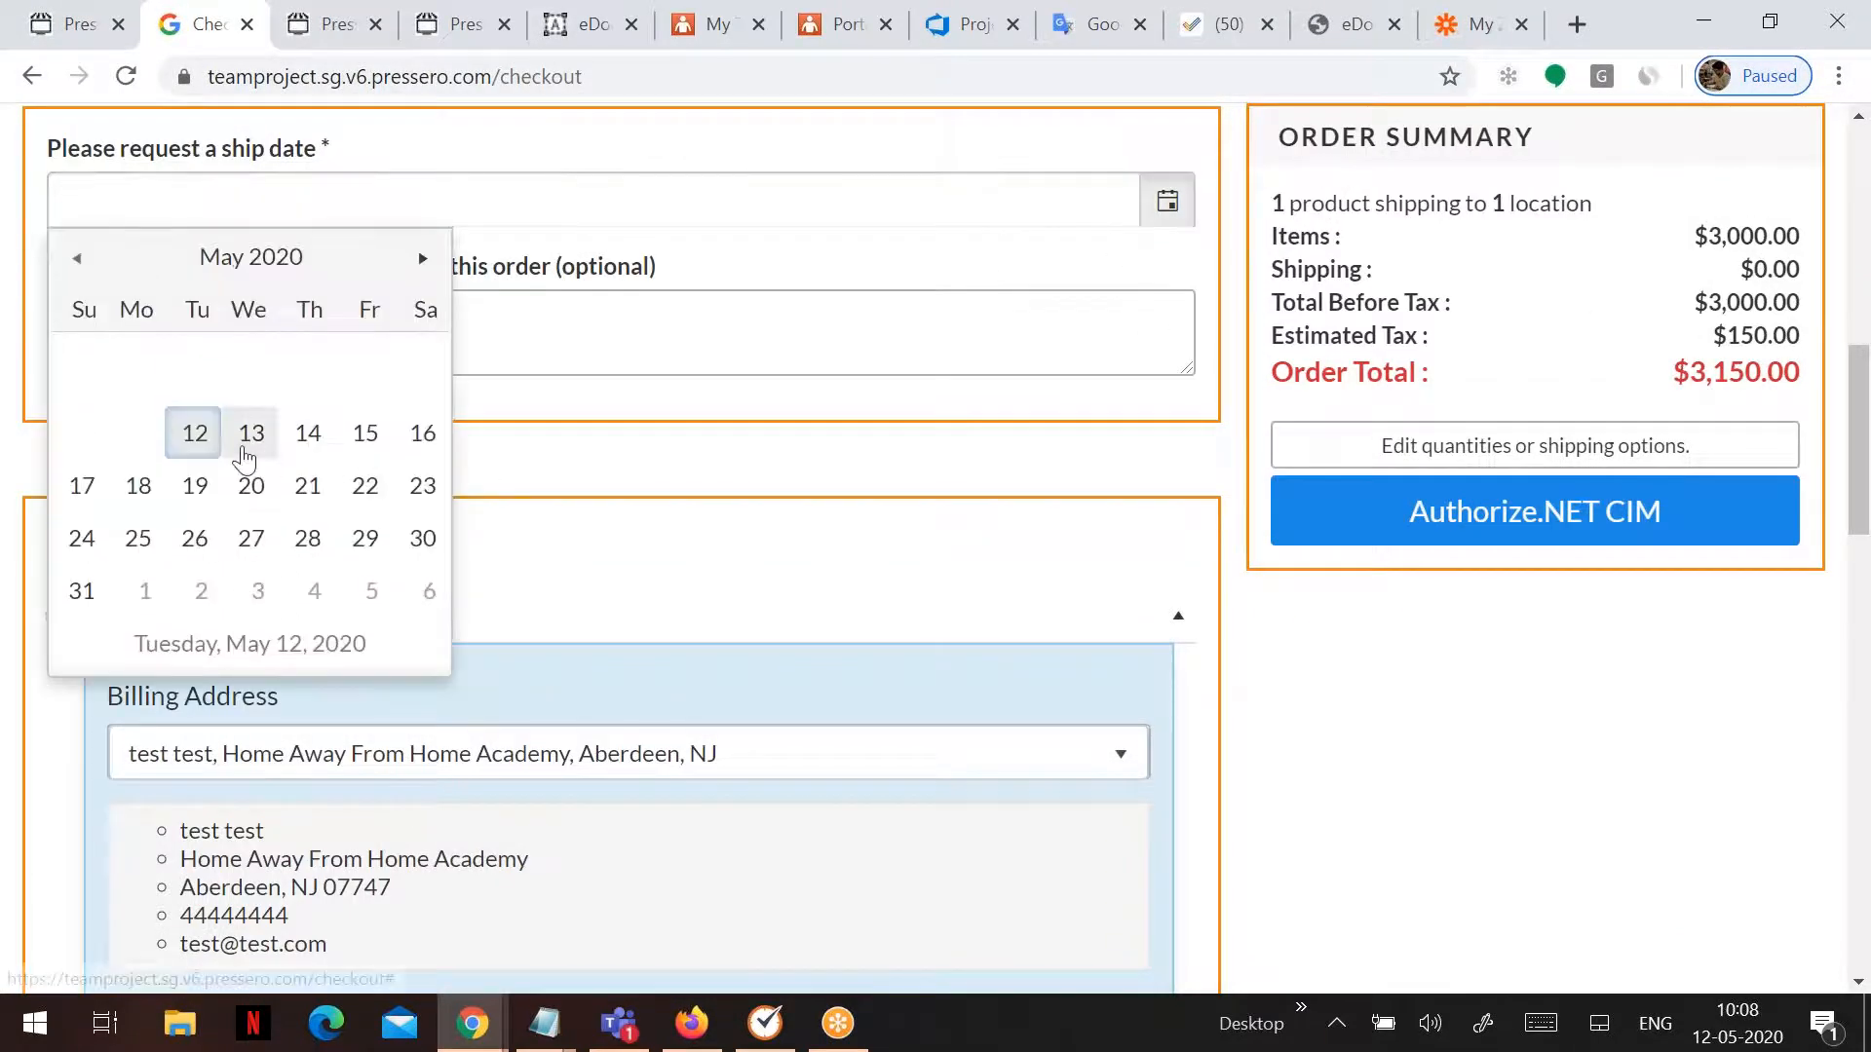
left_click(251, 433)
scroll(769, 626, "down", 5)
scroll(271, 779, "down", 3)
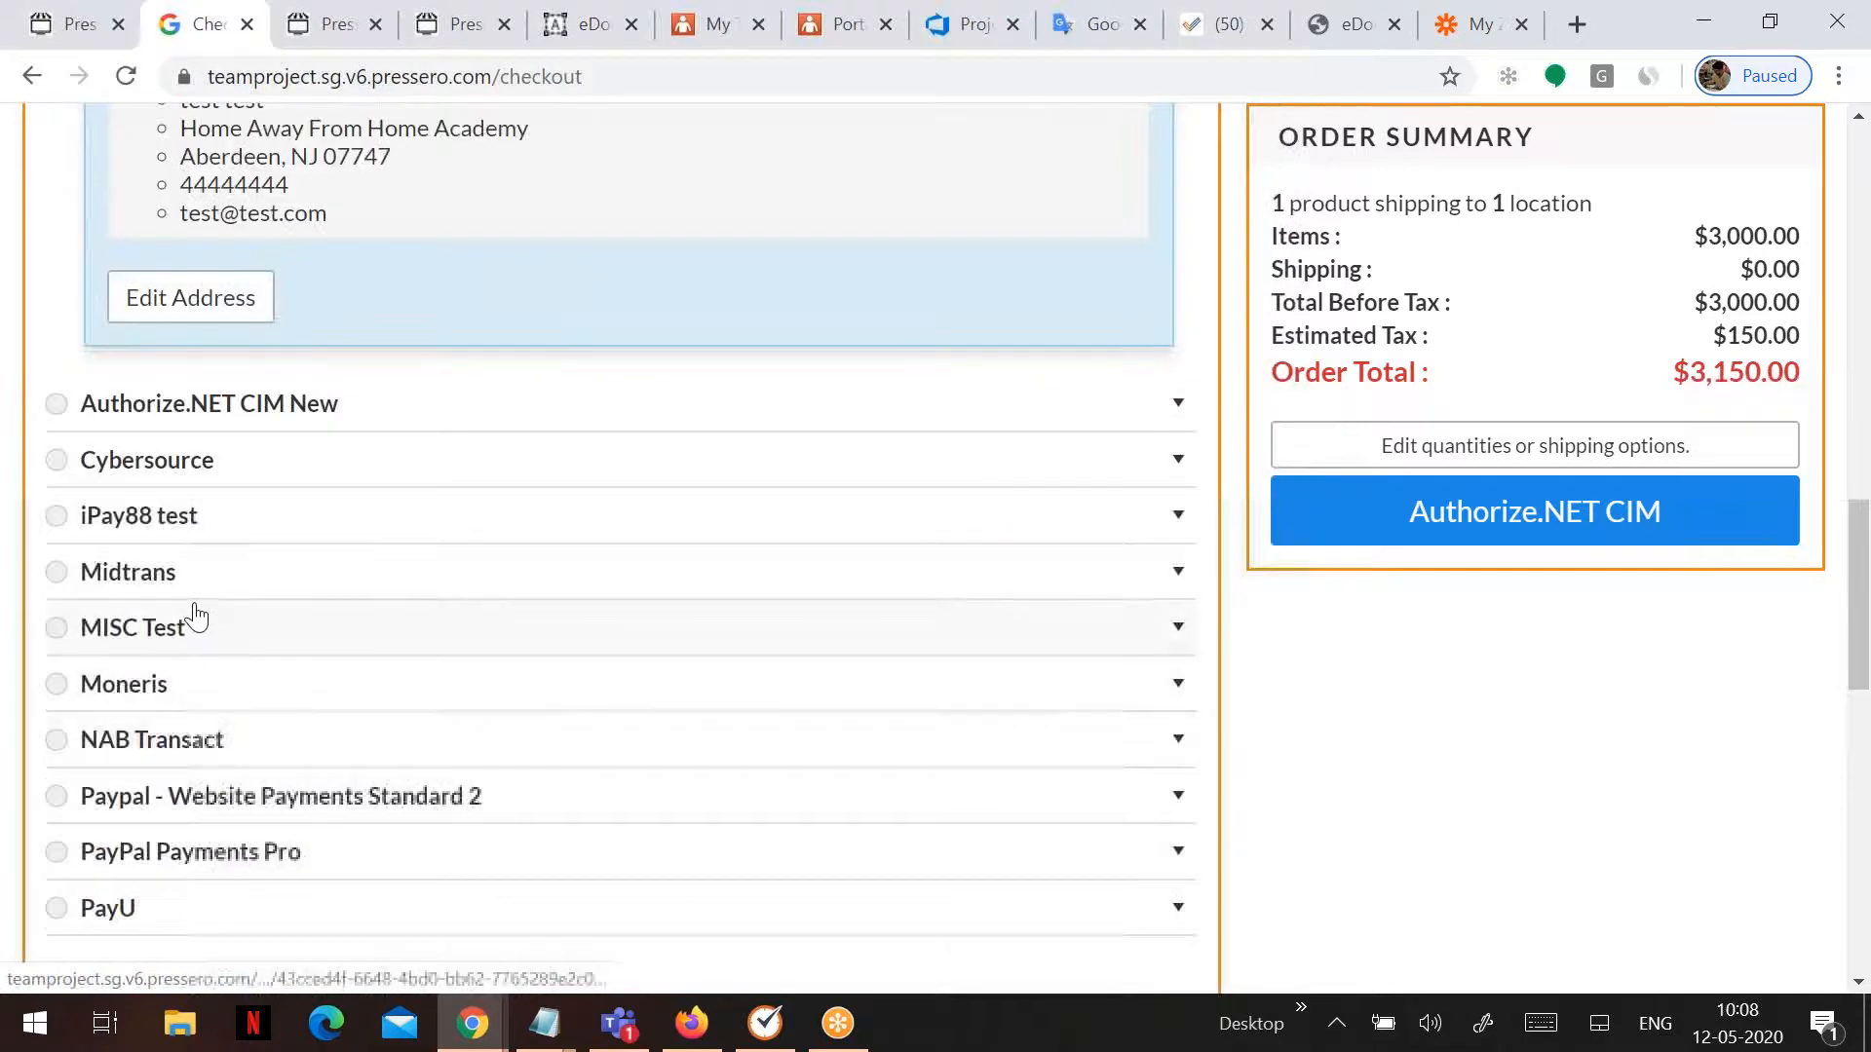
left_click(192, 625)
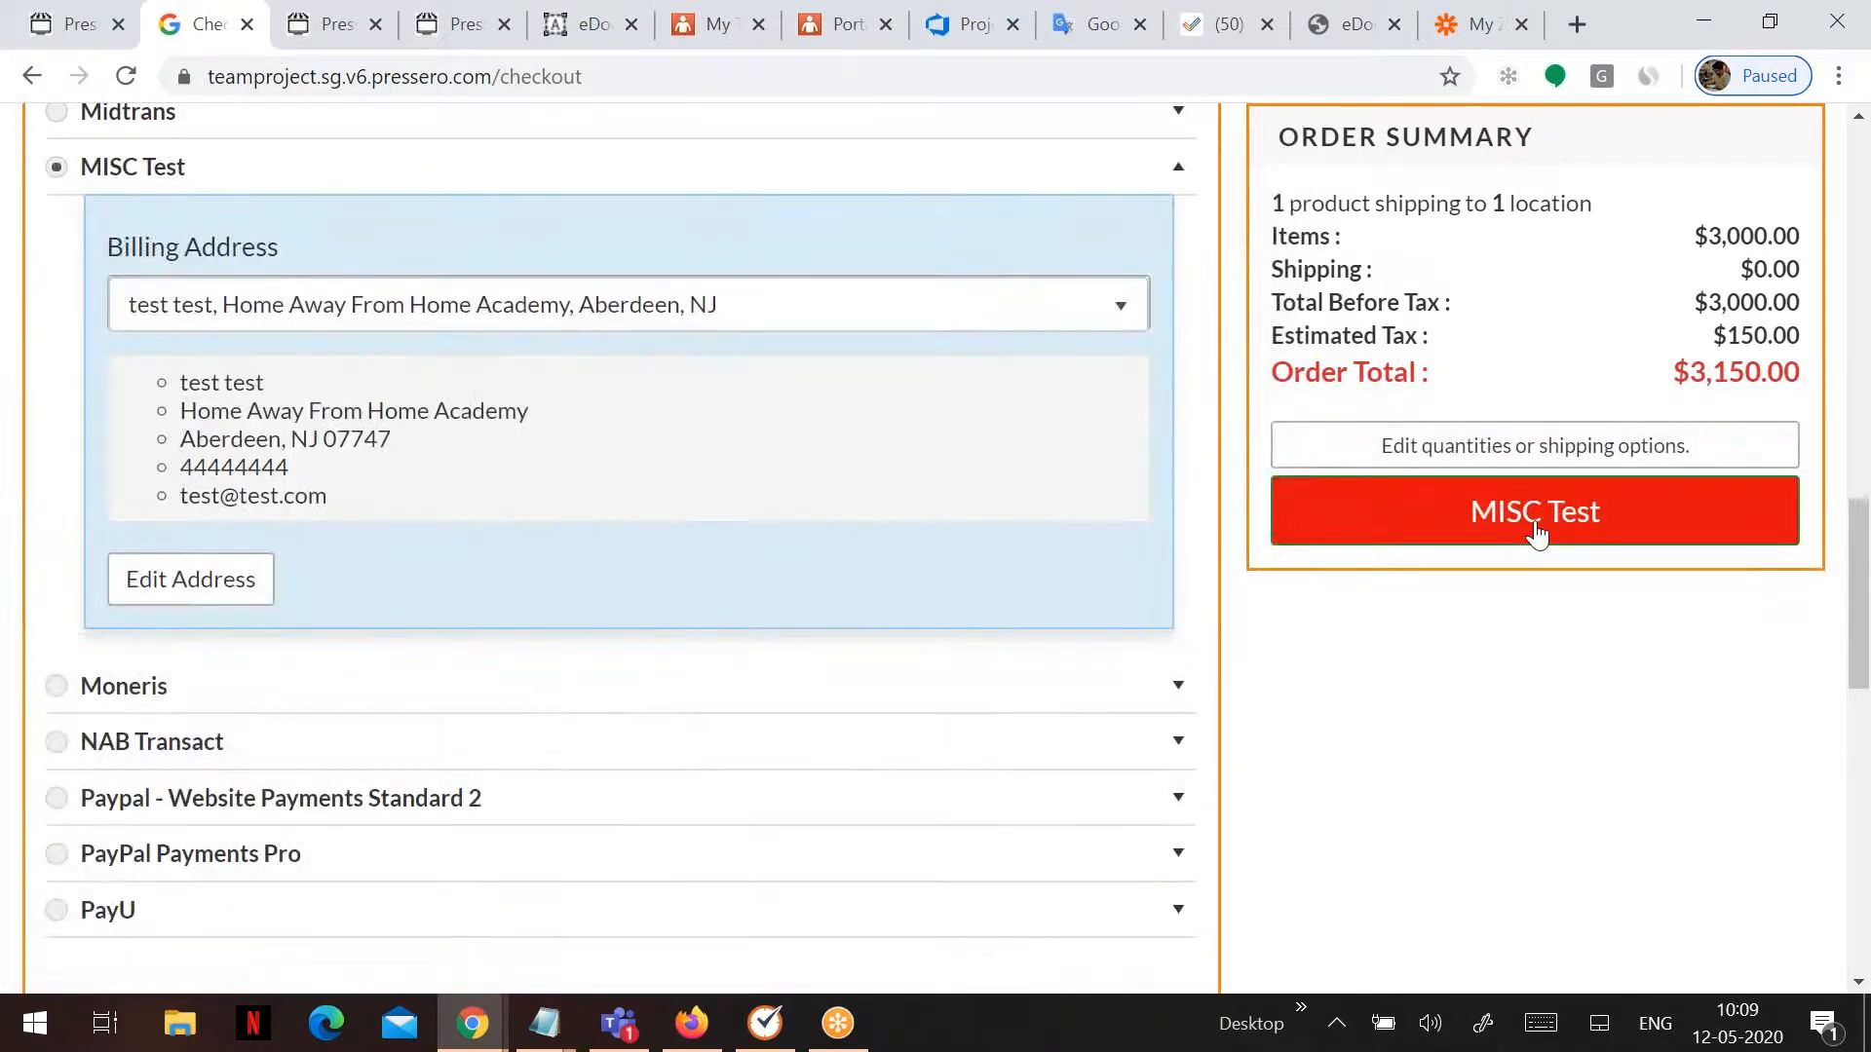
left_click(1525, 516)
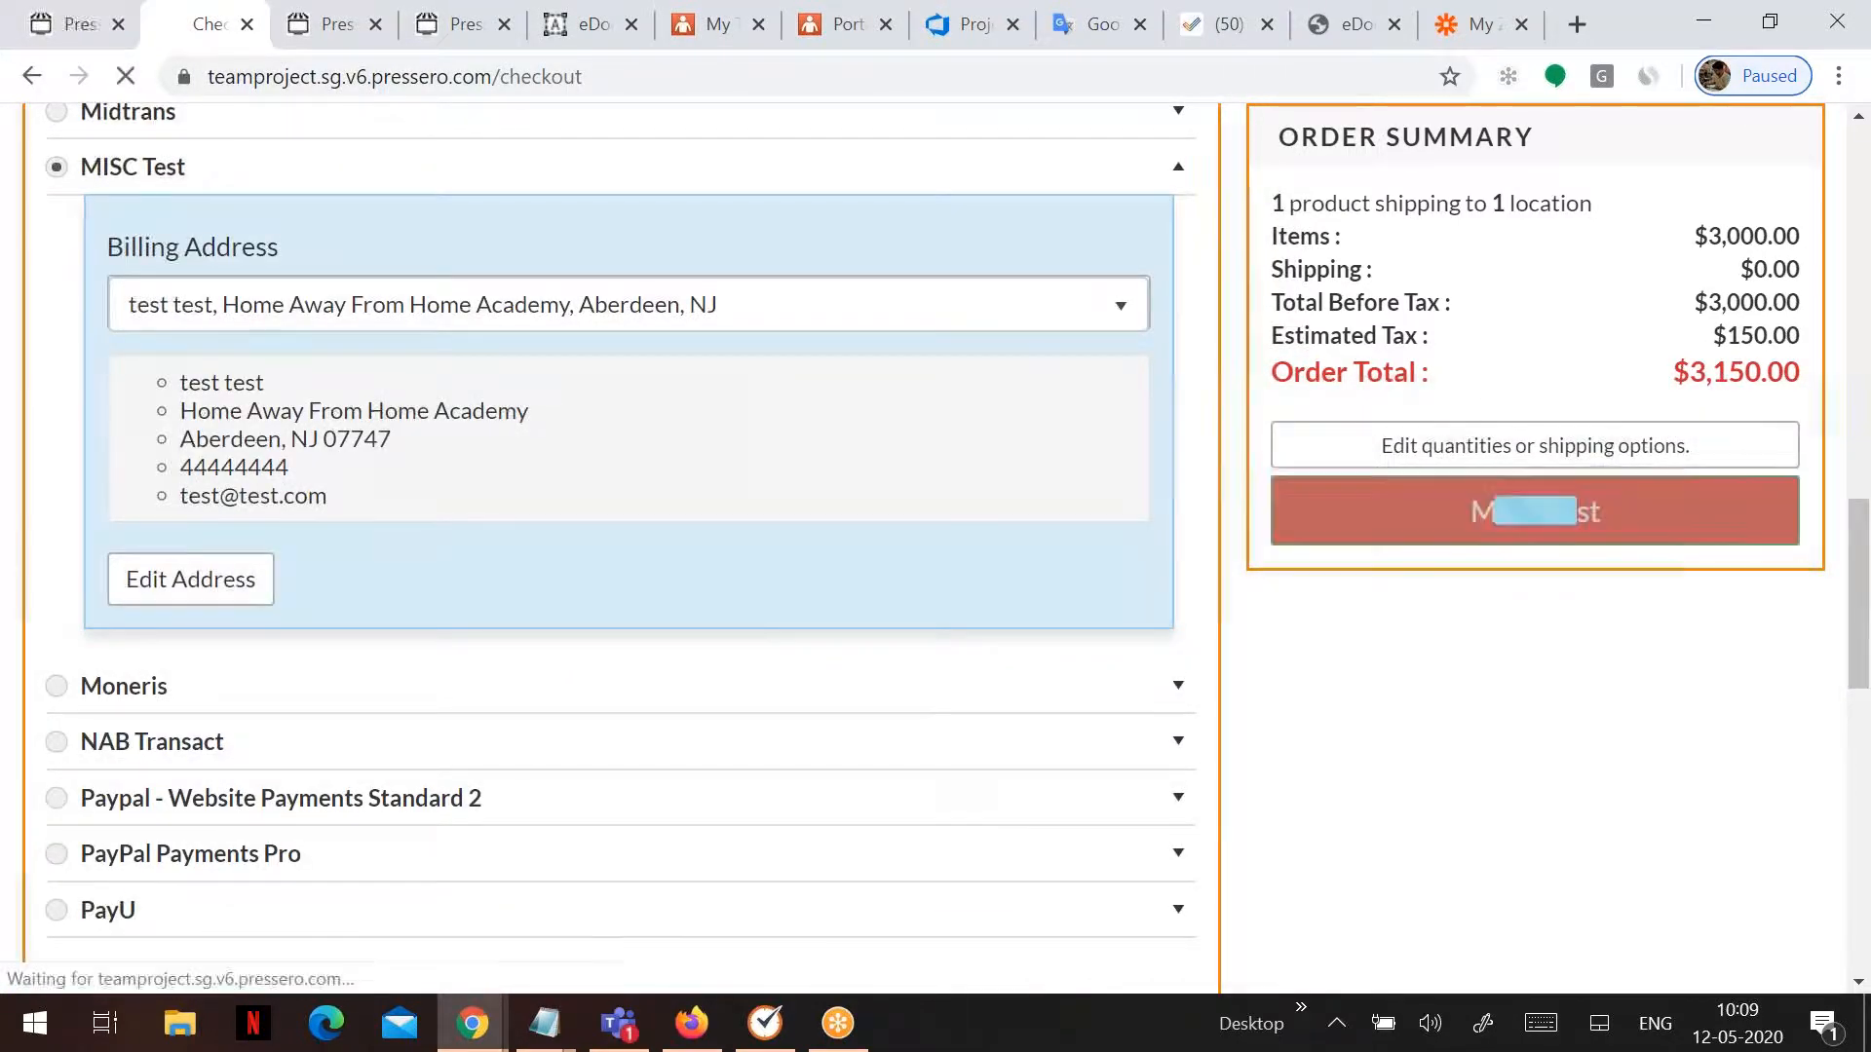
- Select the new order number on the confirmation page and go back to Zapier
scroll(925, 644, "up", 4)
scroll(926, 643, "up", 3)
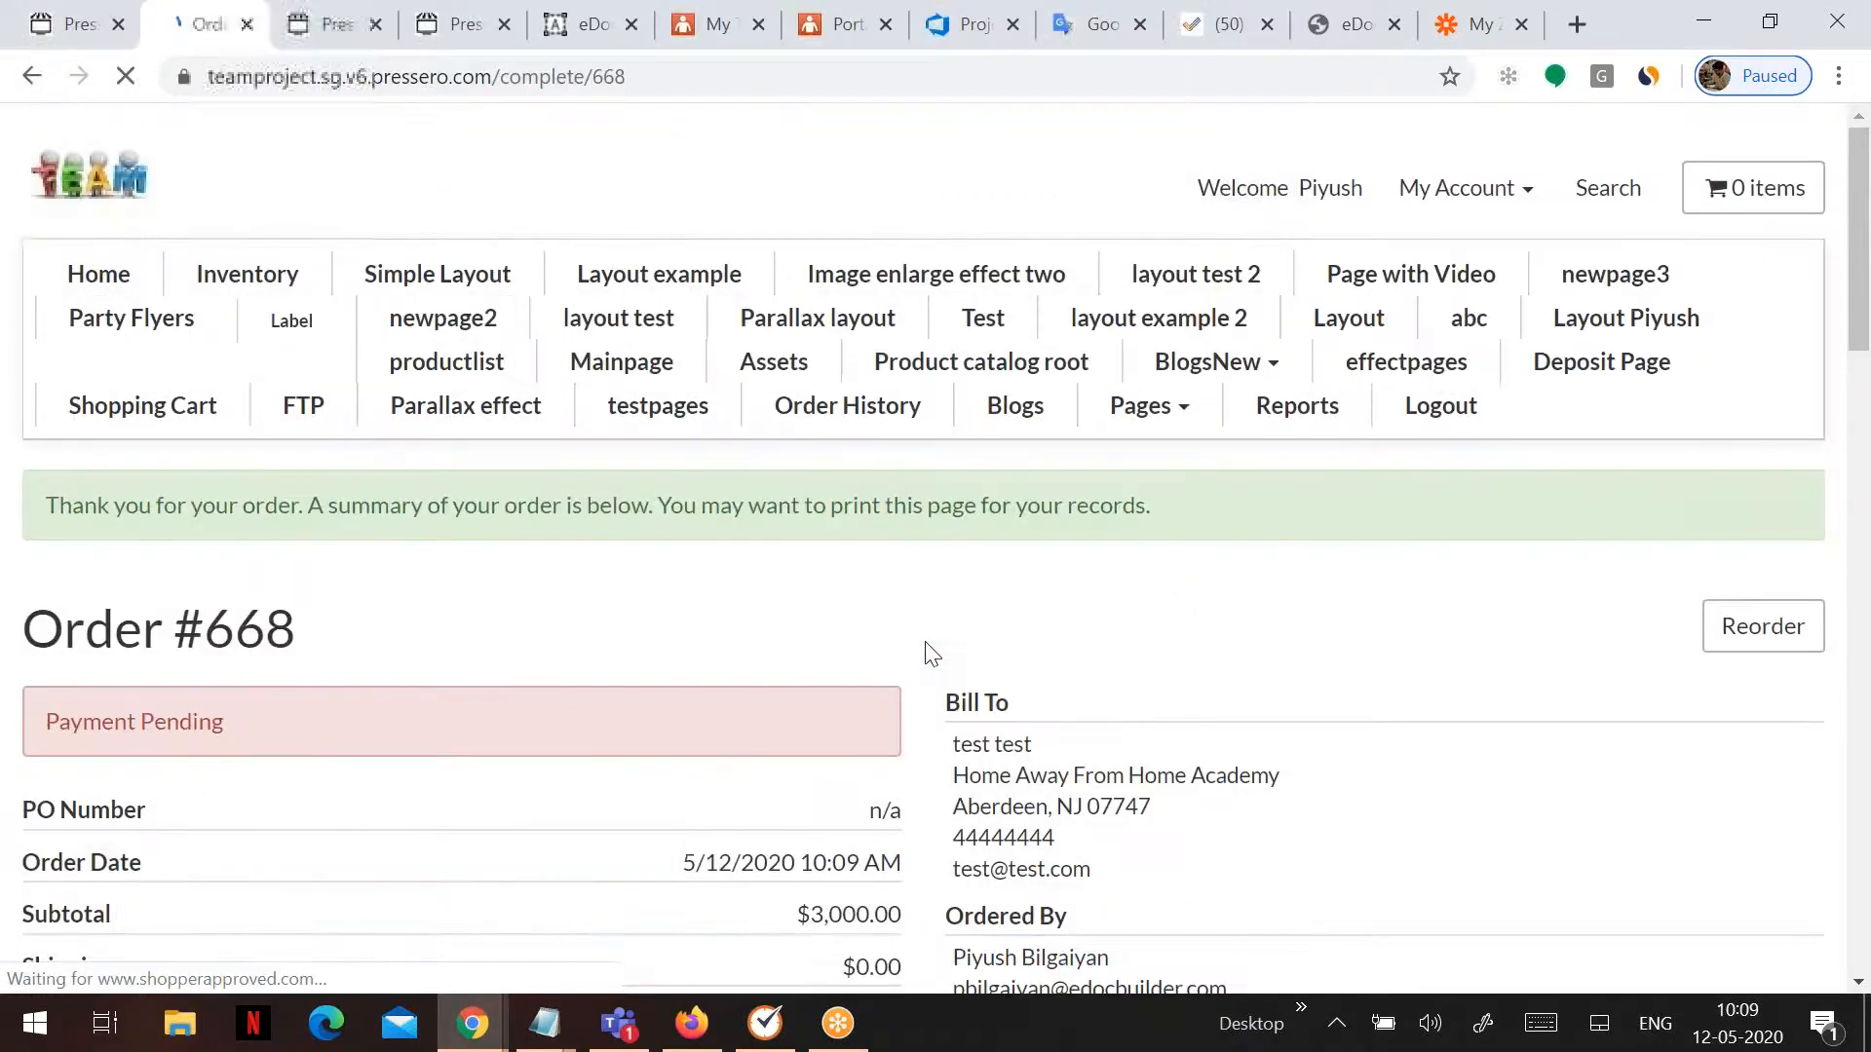
double_click(227, 628)
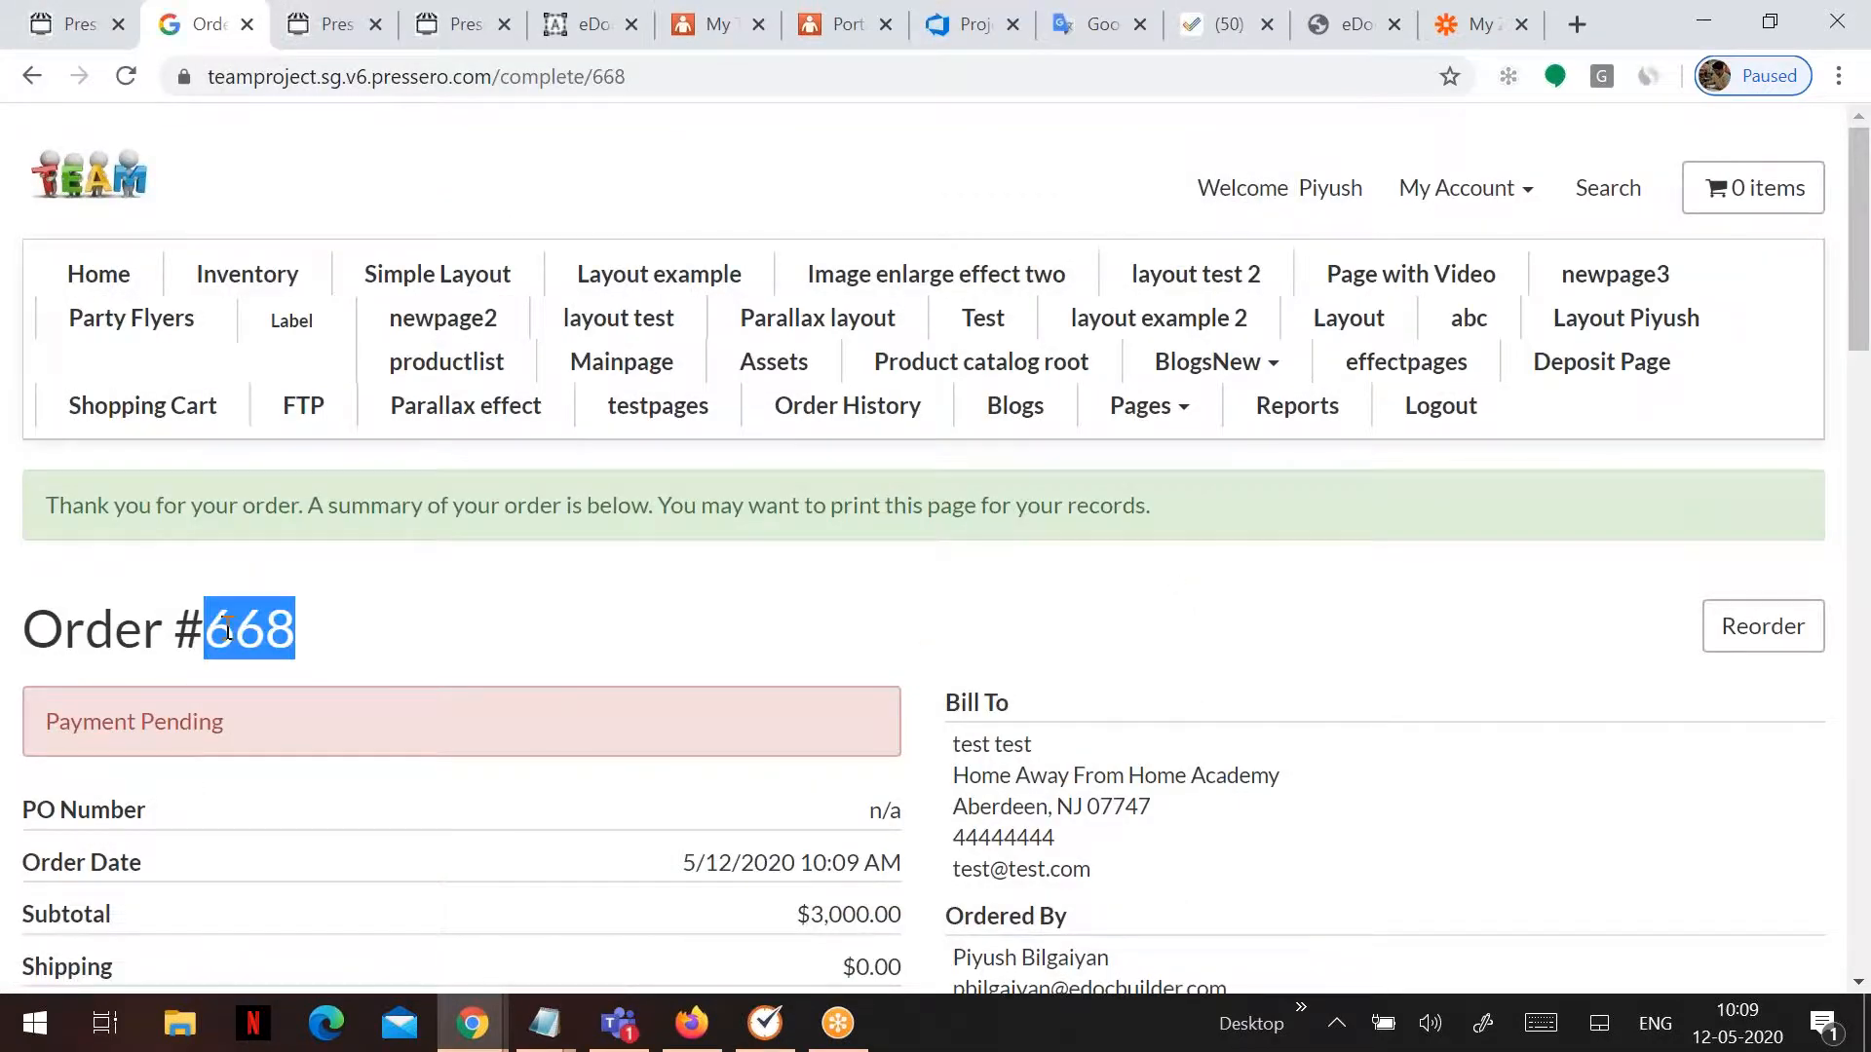
left_click(1452, 29)
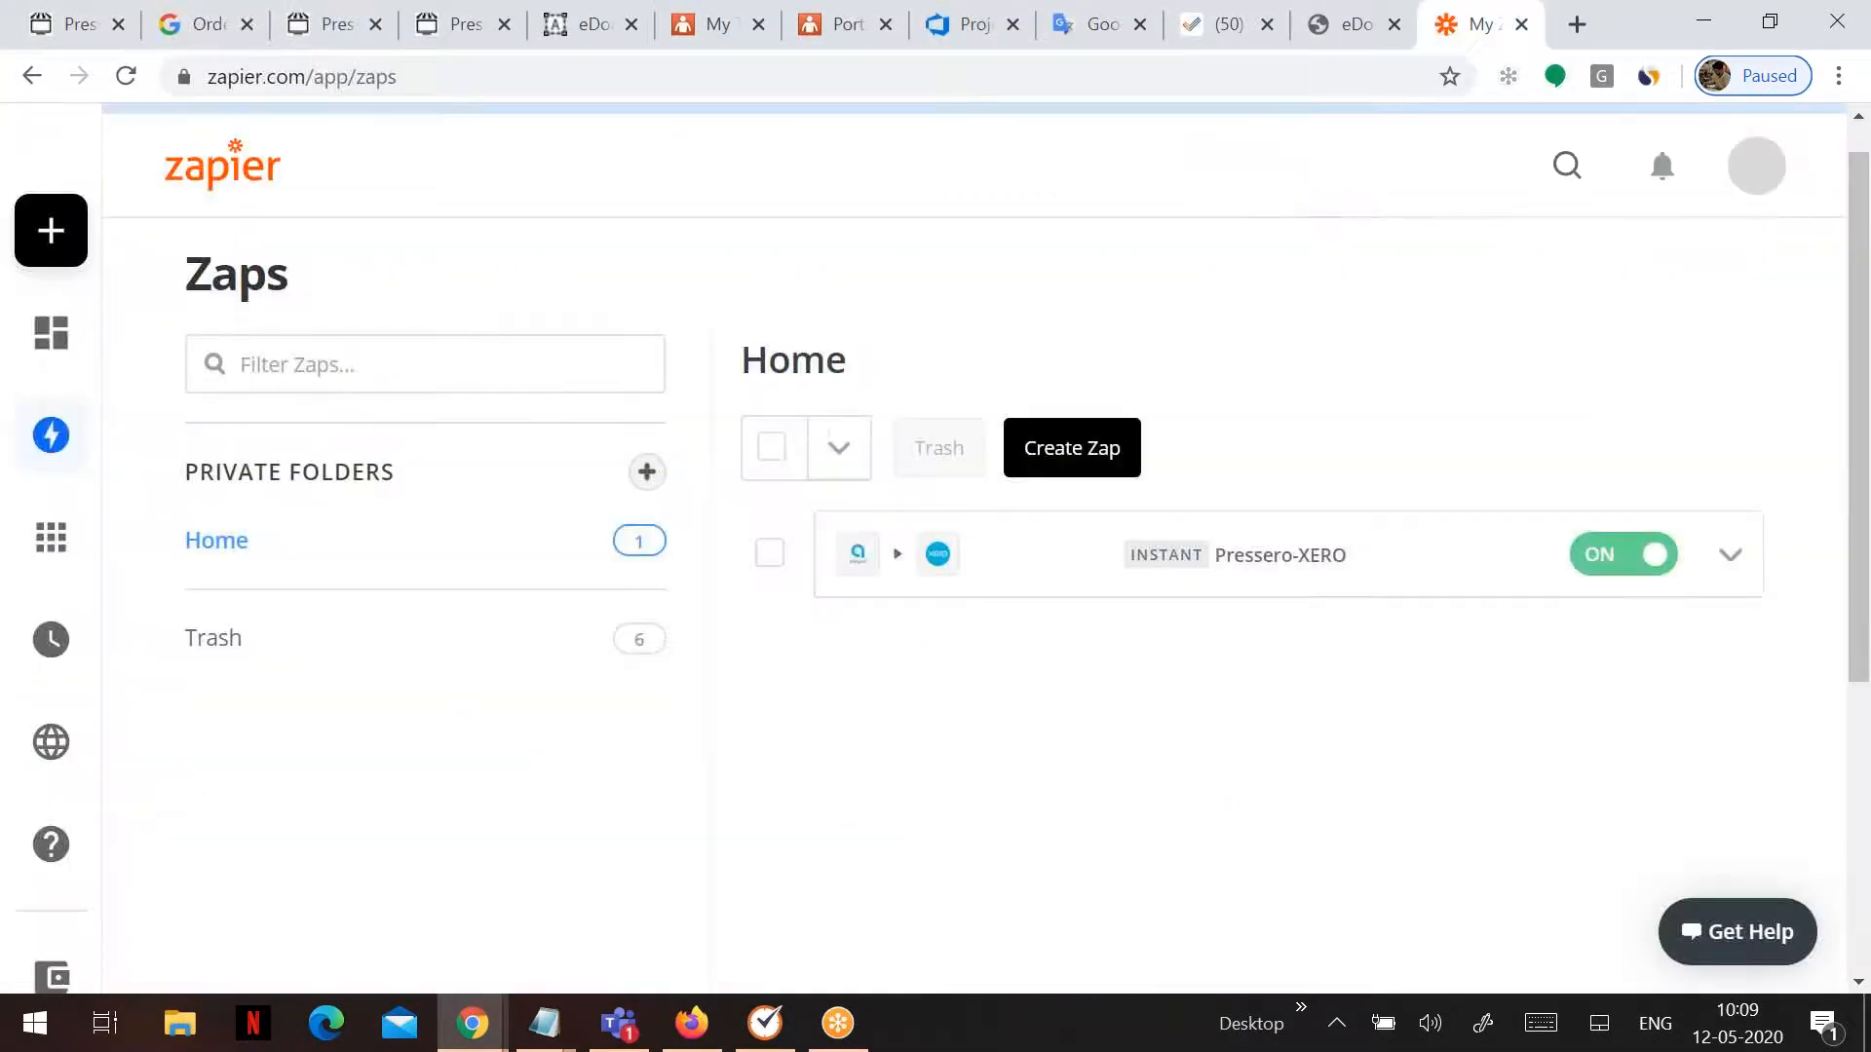
- Reload Xero's Invoices list and open the new 40.00 draft invoice INV-0001
left_click(696, 1033)
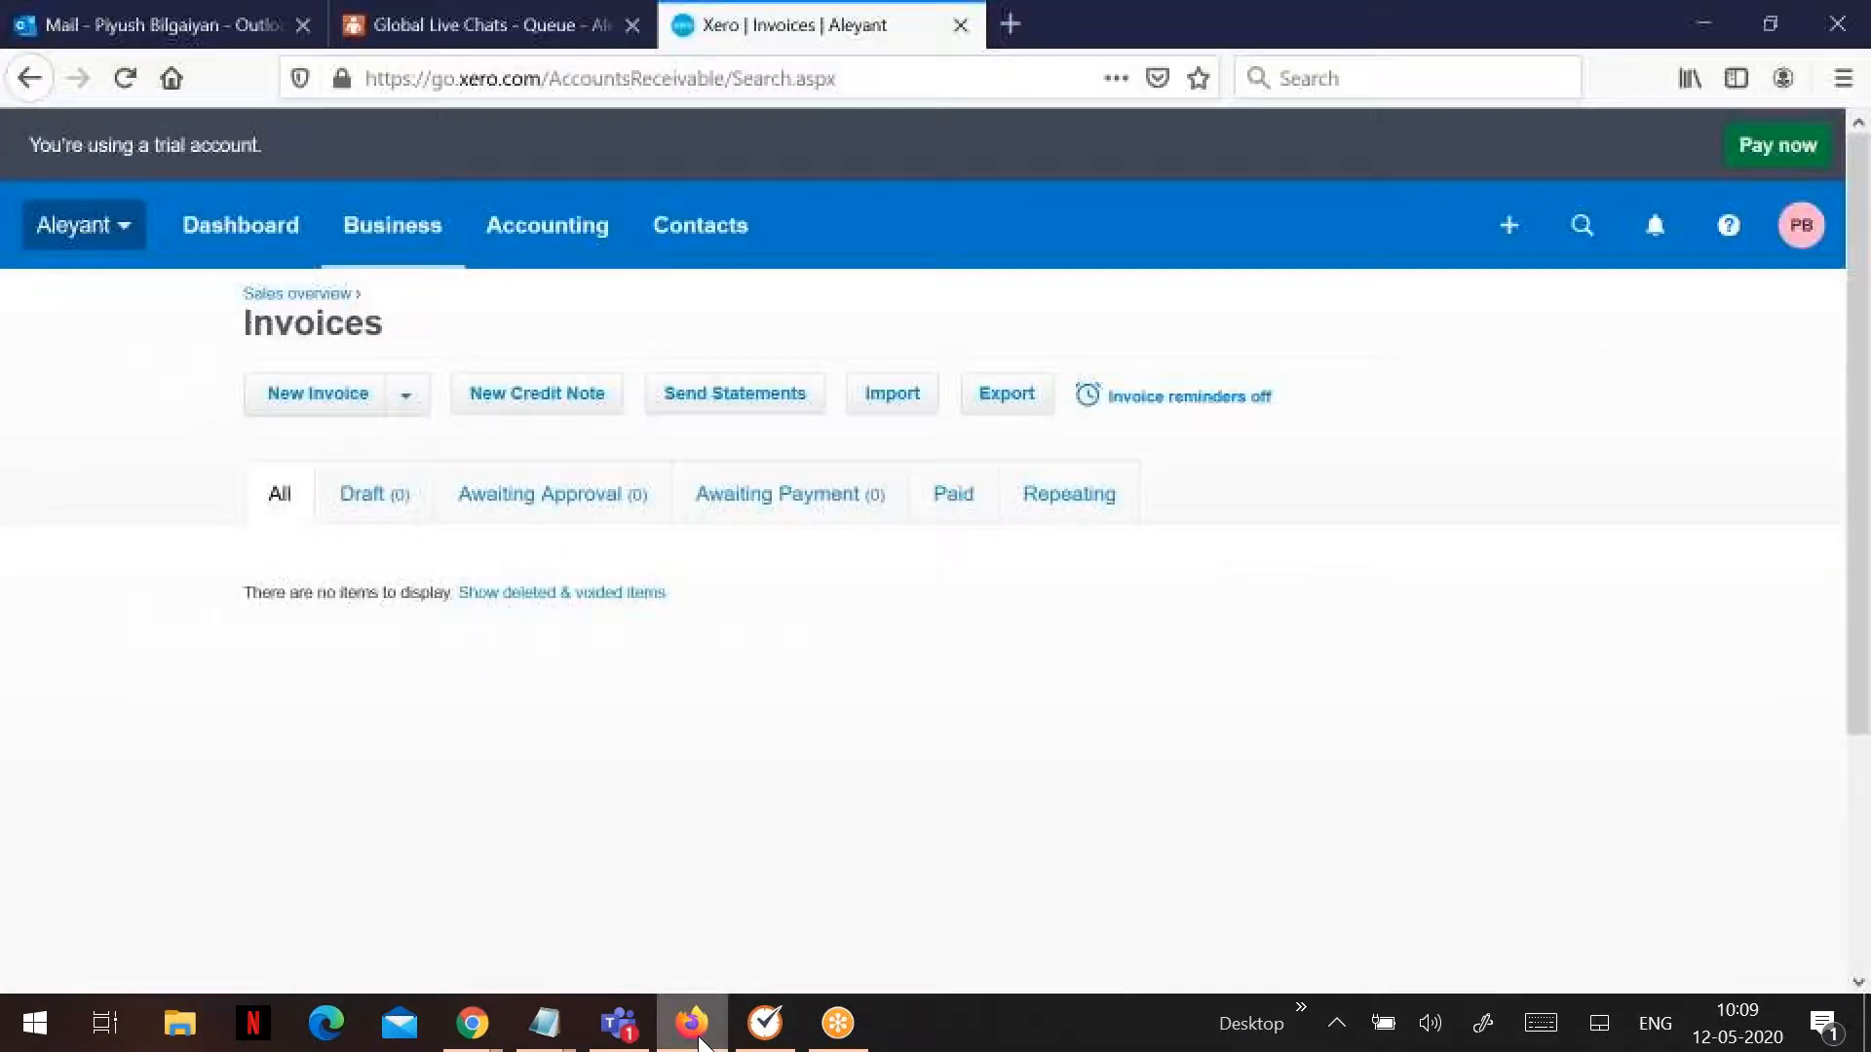
left_click(125, 82)
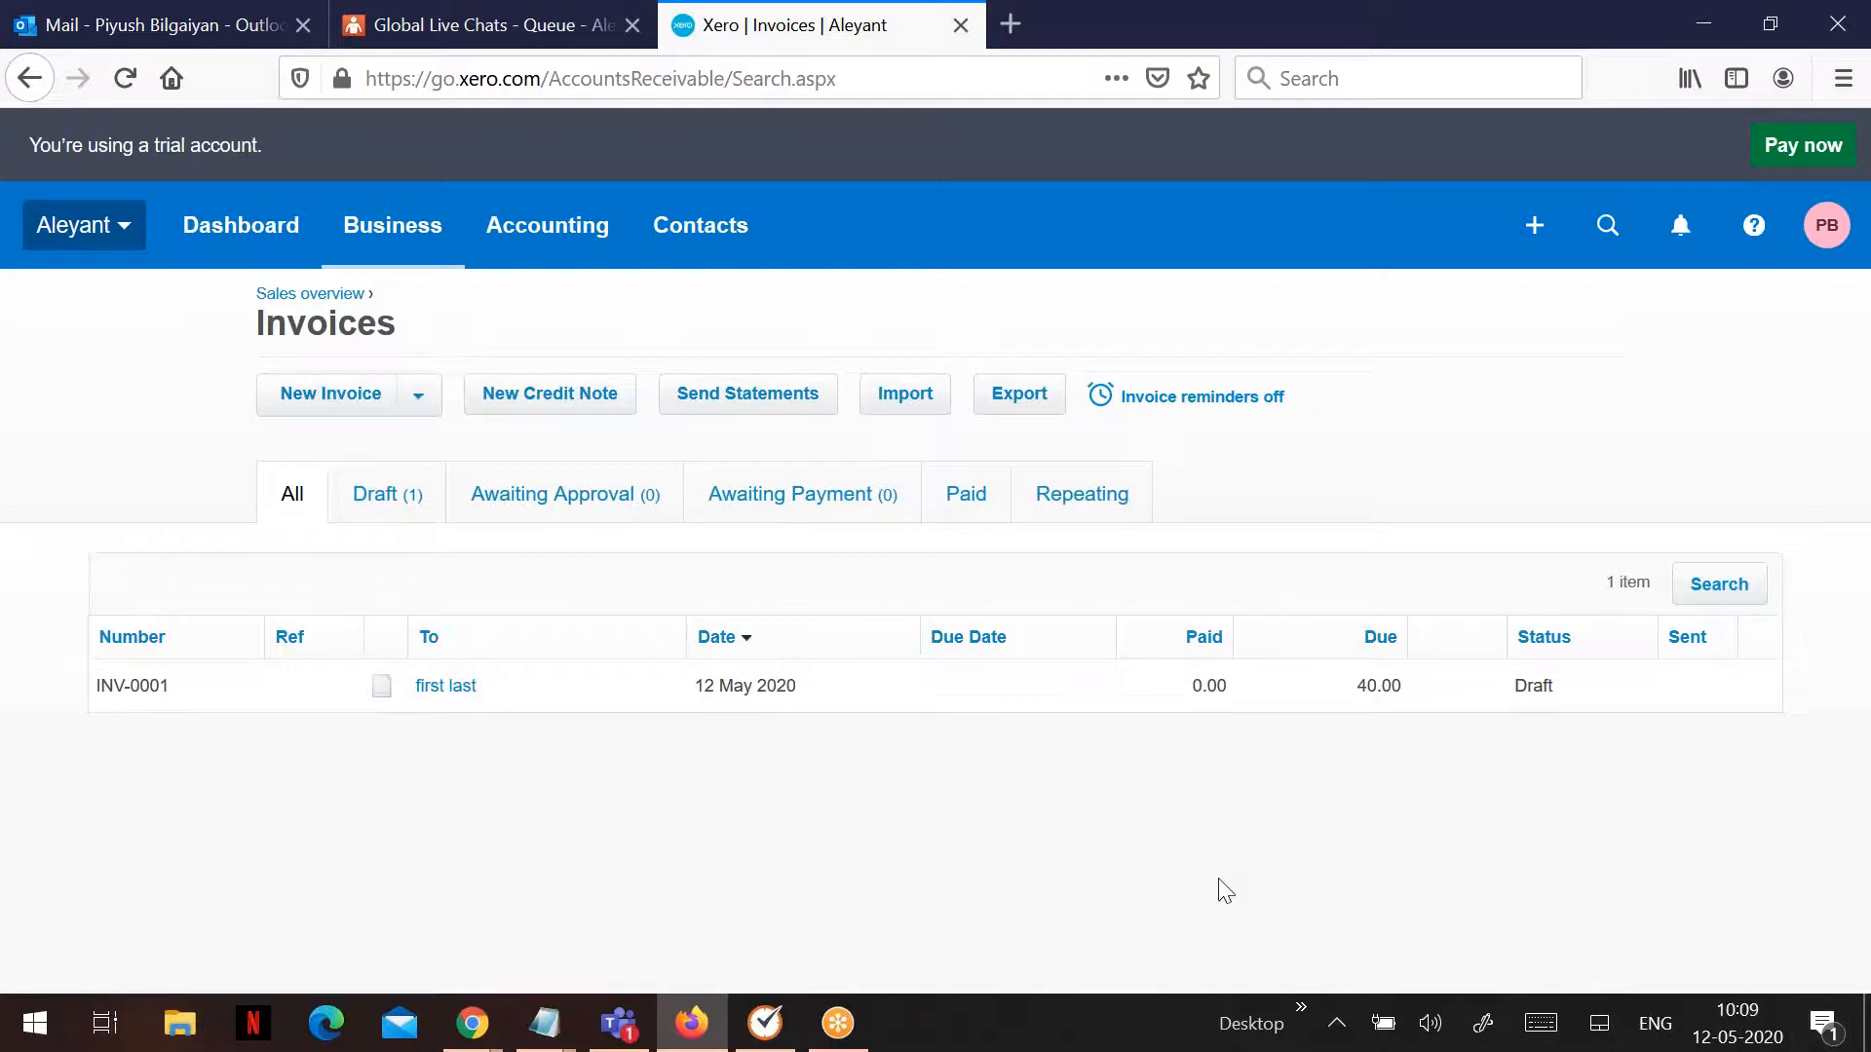
left_click(140, 692)
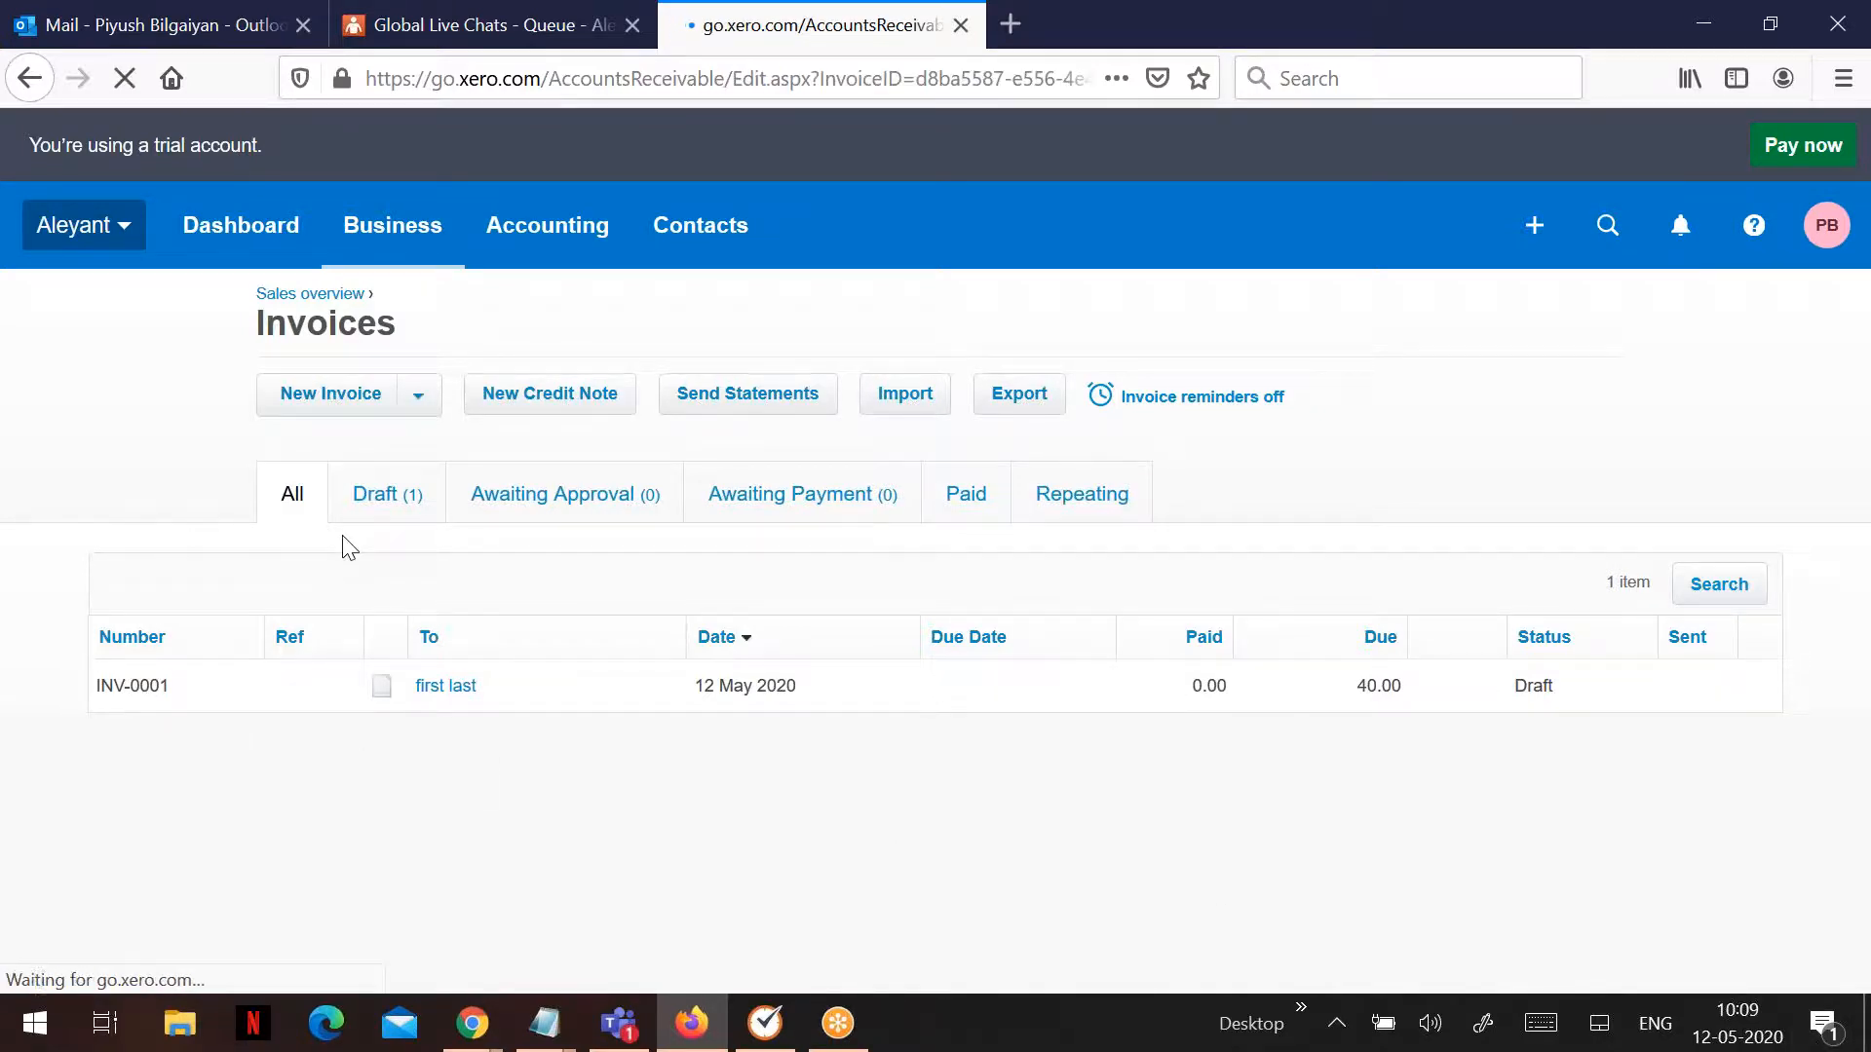
scroll(367, 555, "down", 3)
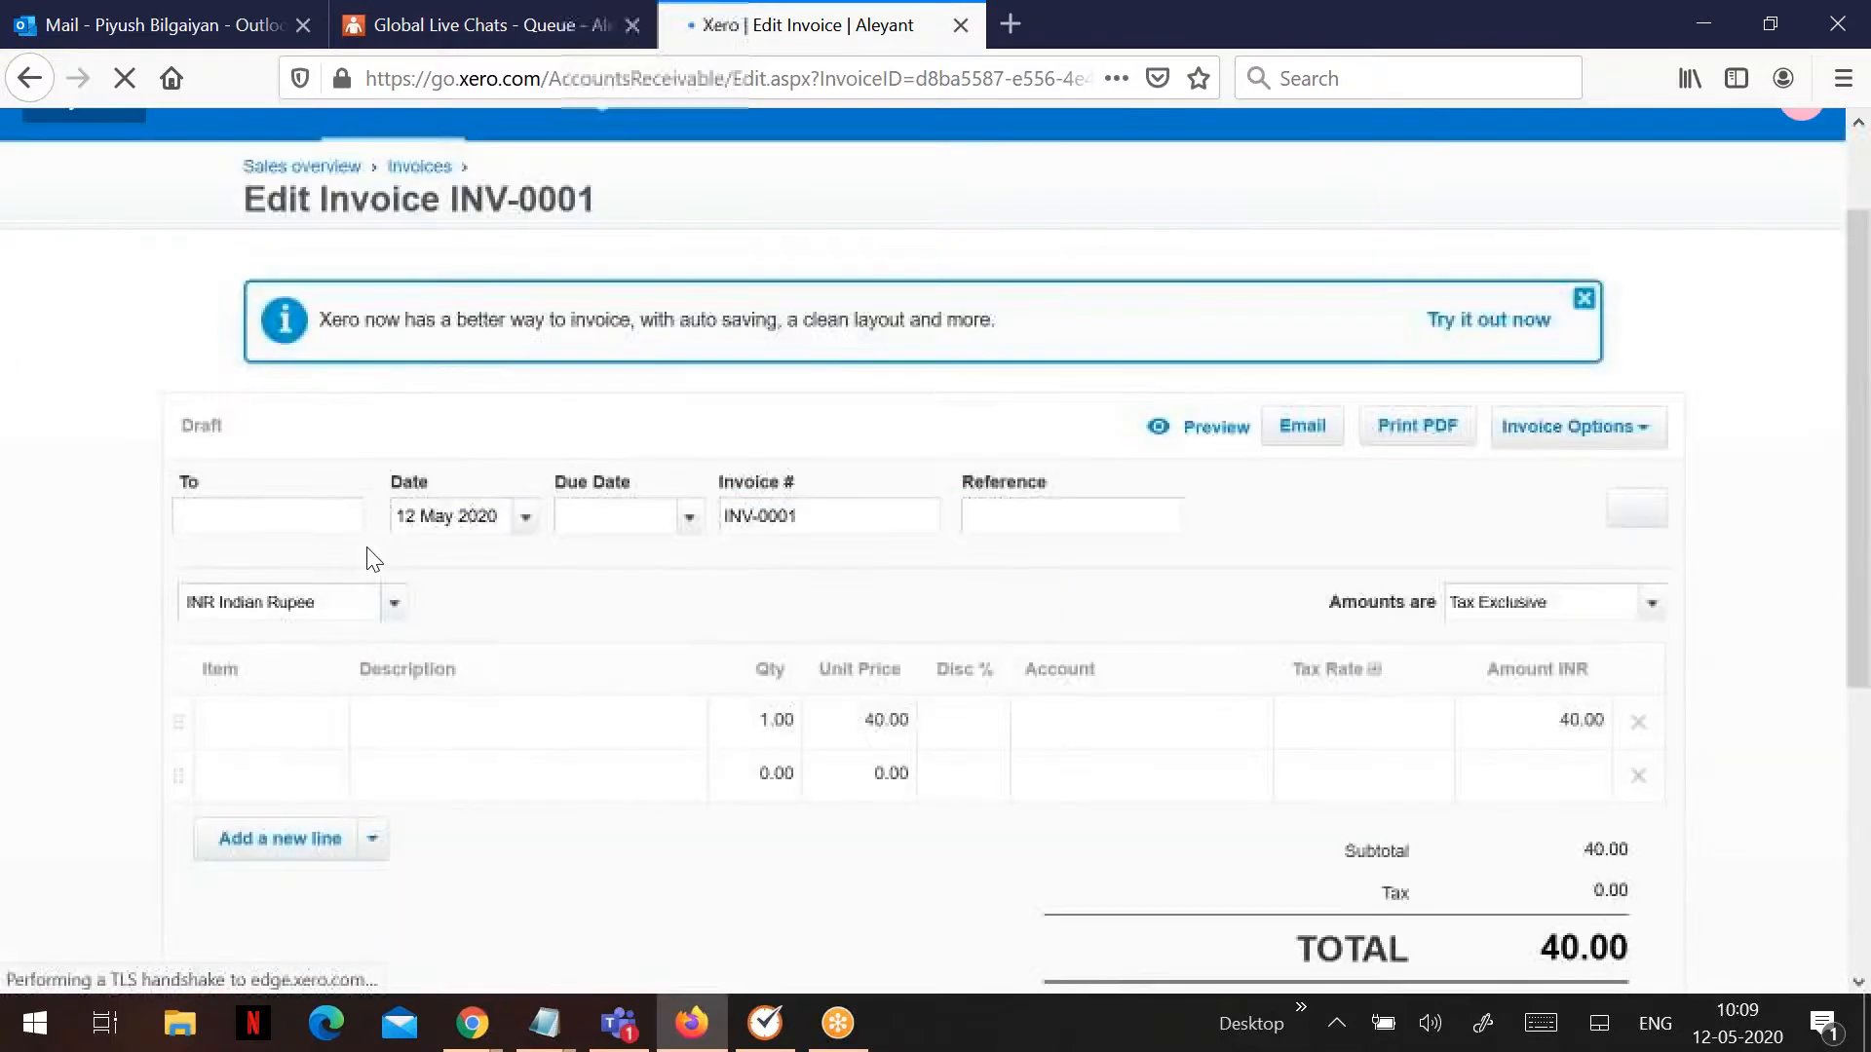
scroll(367, 552, "up", 3)
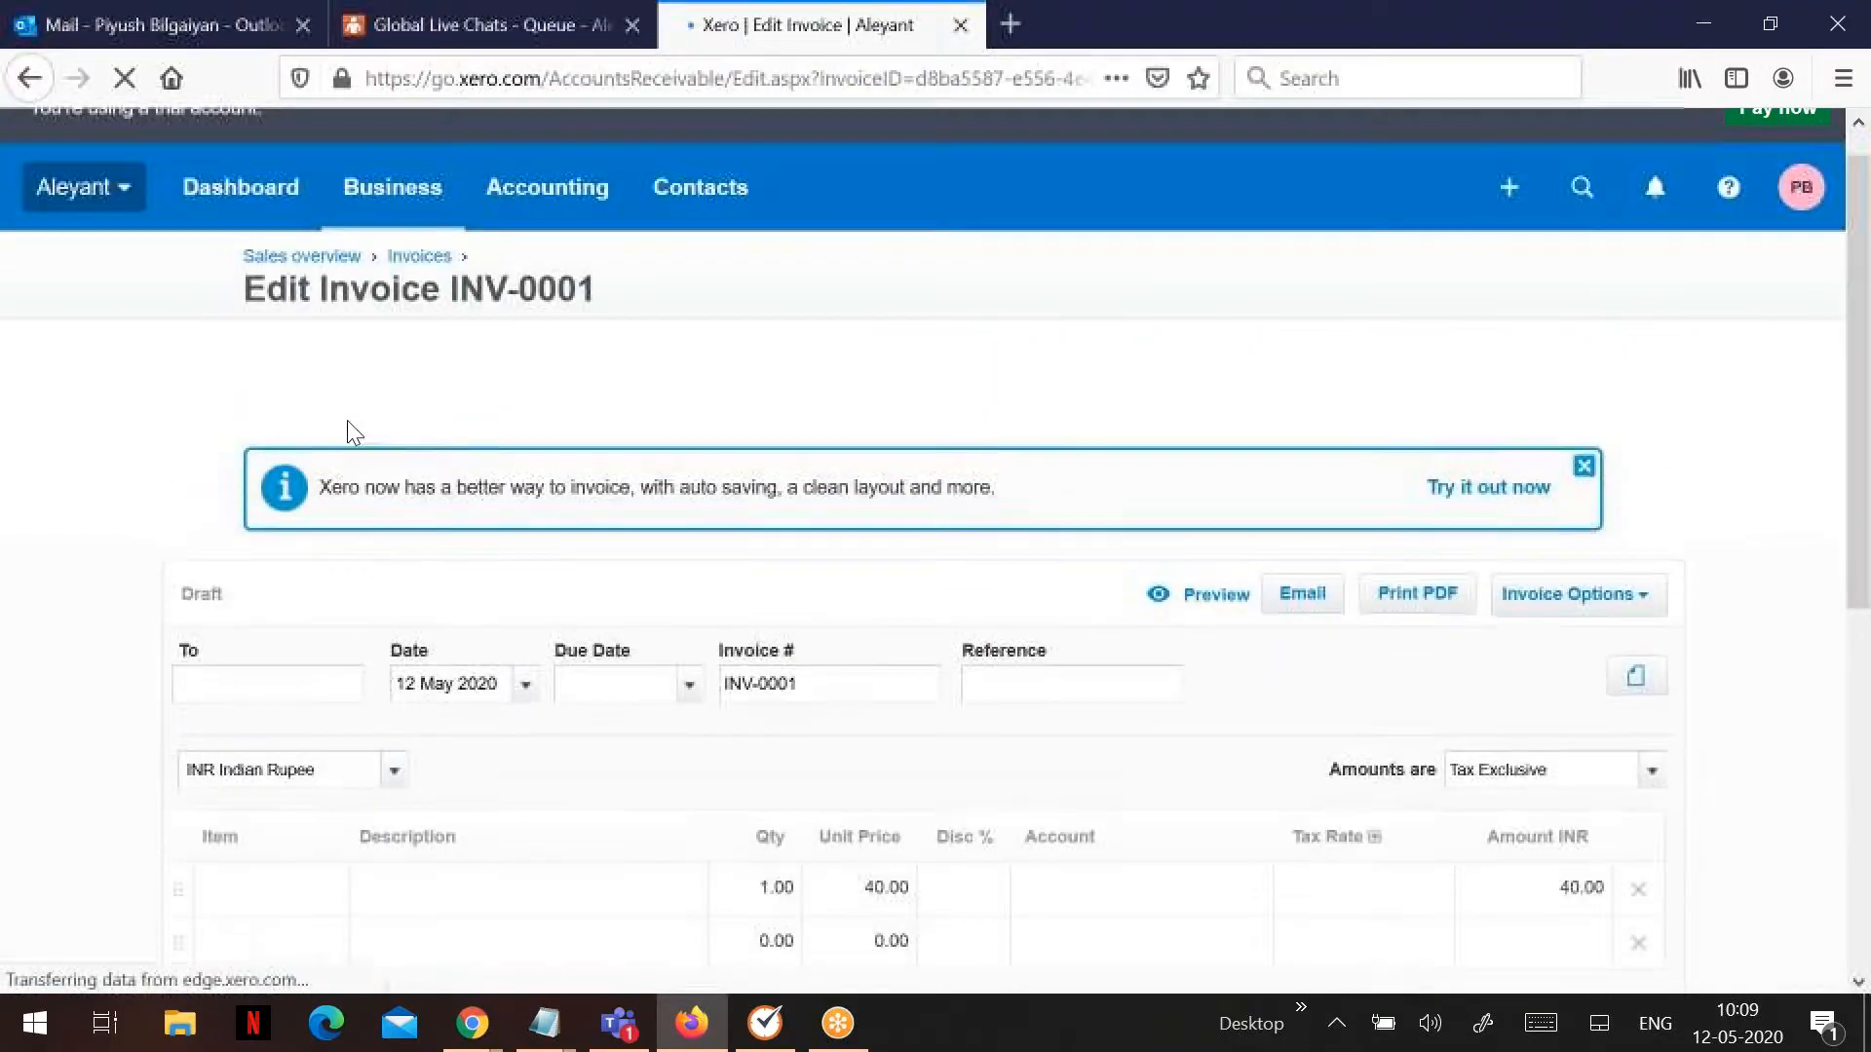
- Minimize the Xero window to show the Zaps list with Pressero-XERO on
left_click(1707, 21)
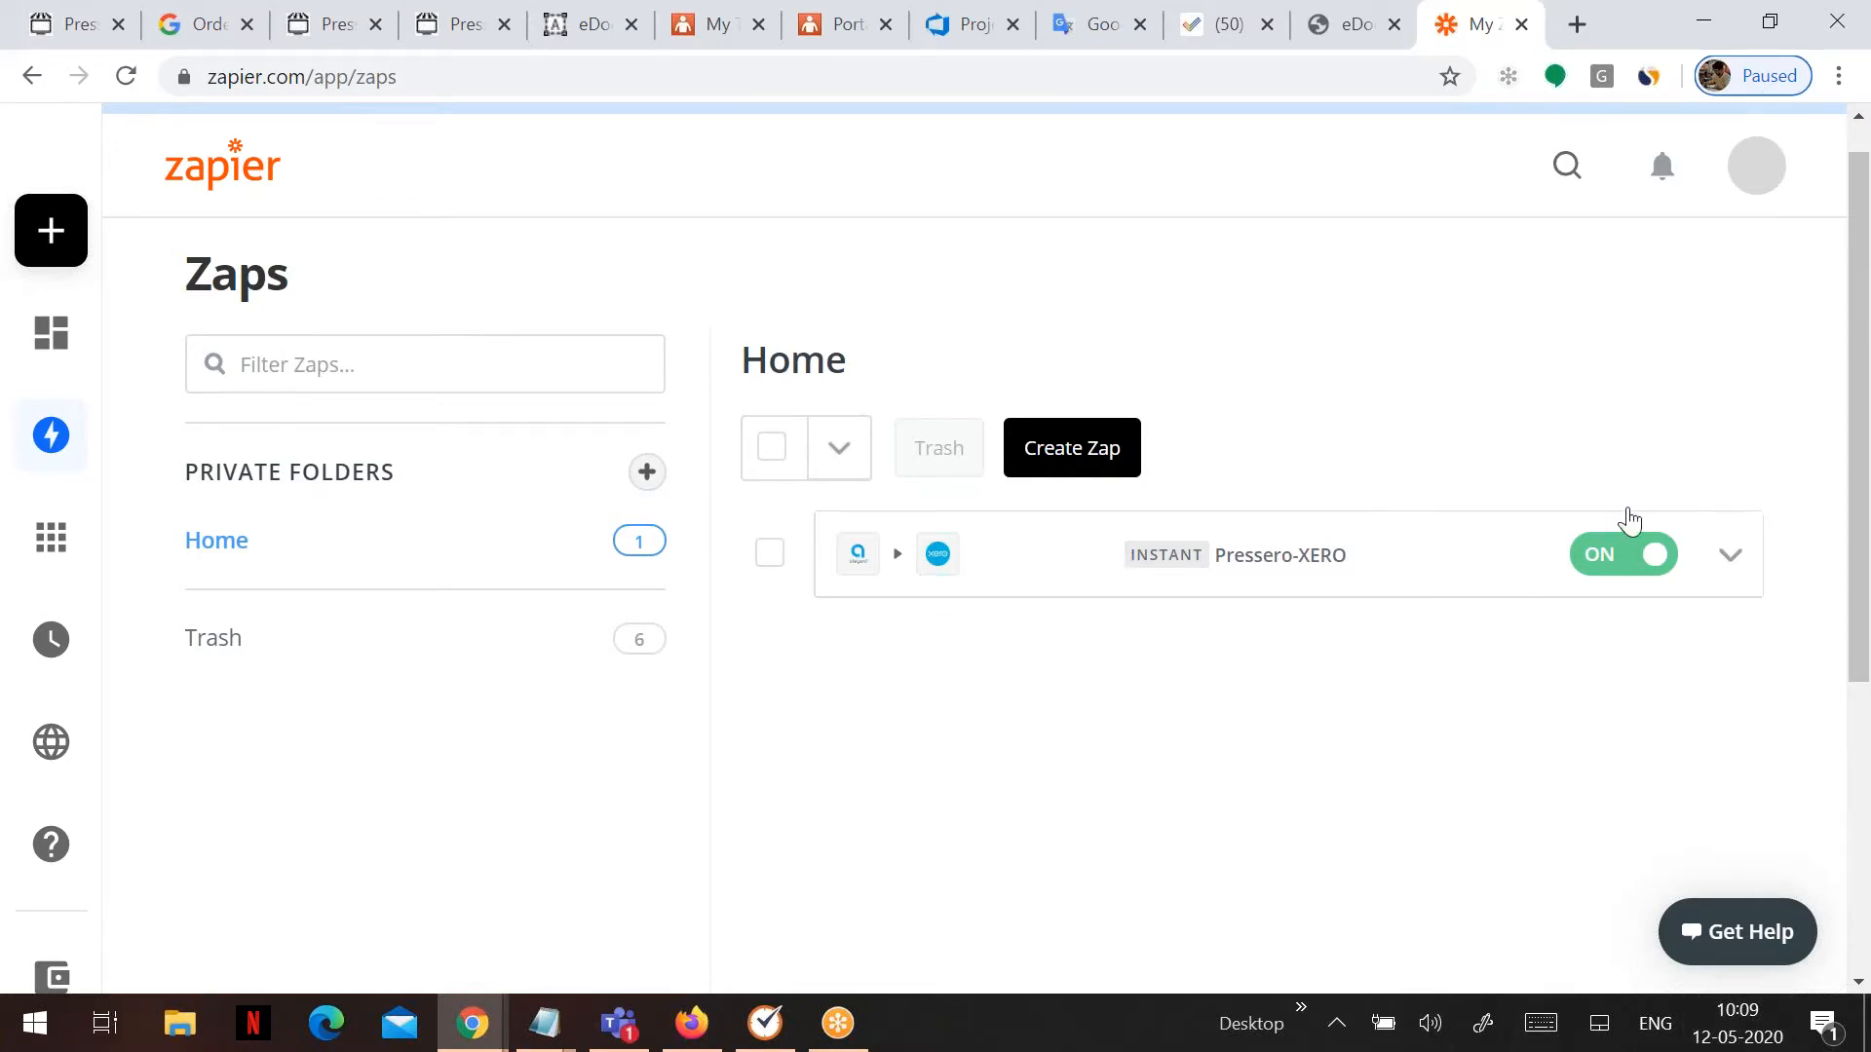
left_click(1841, 438)
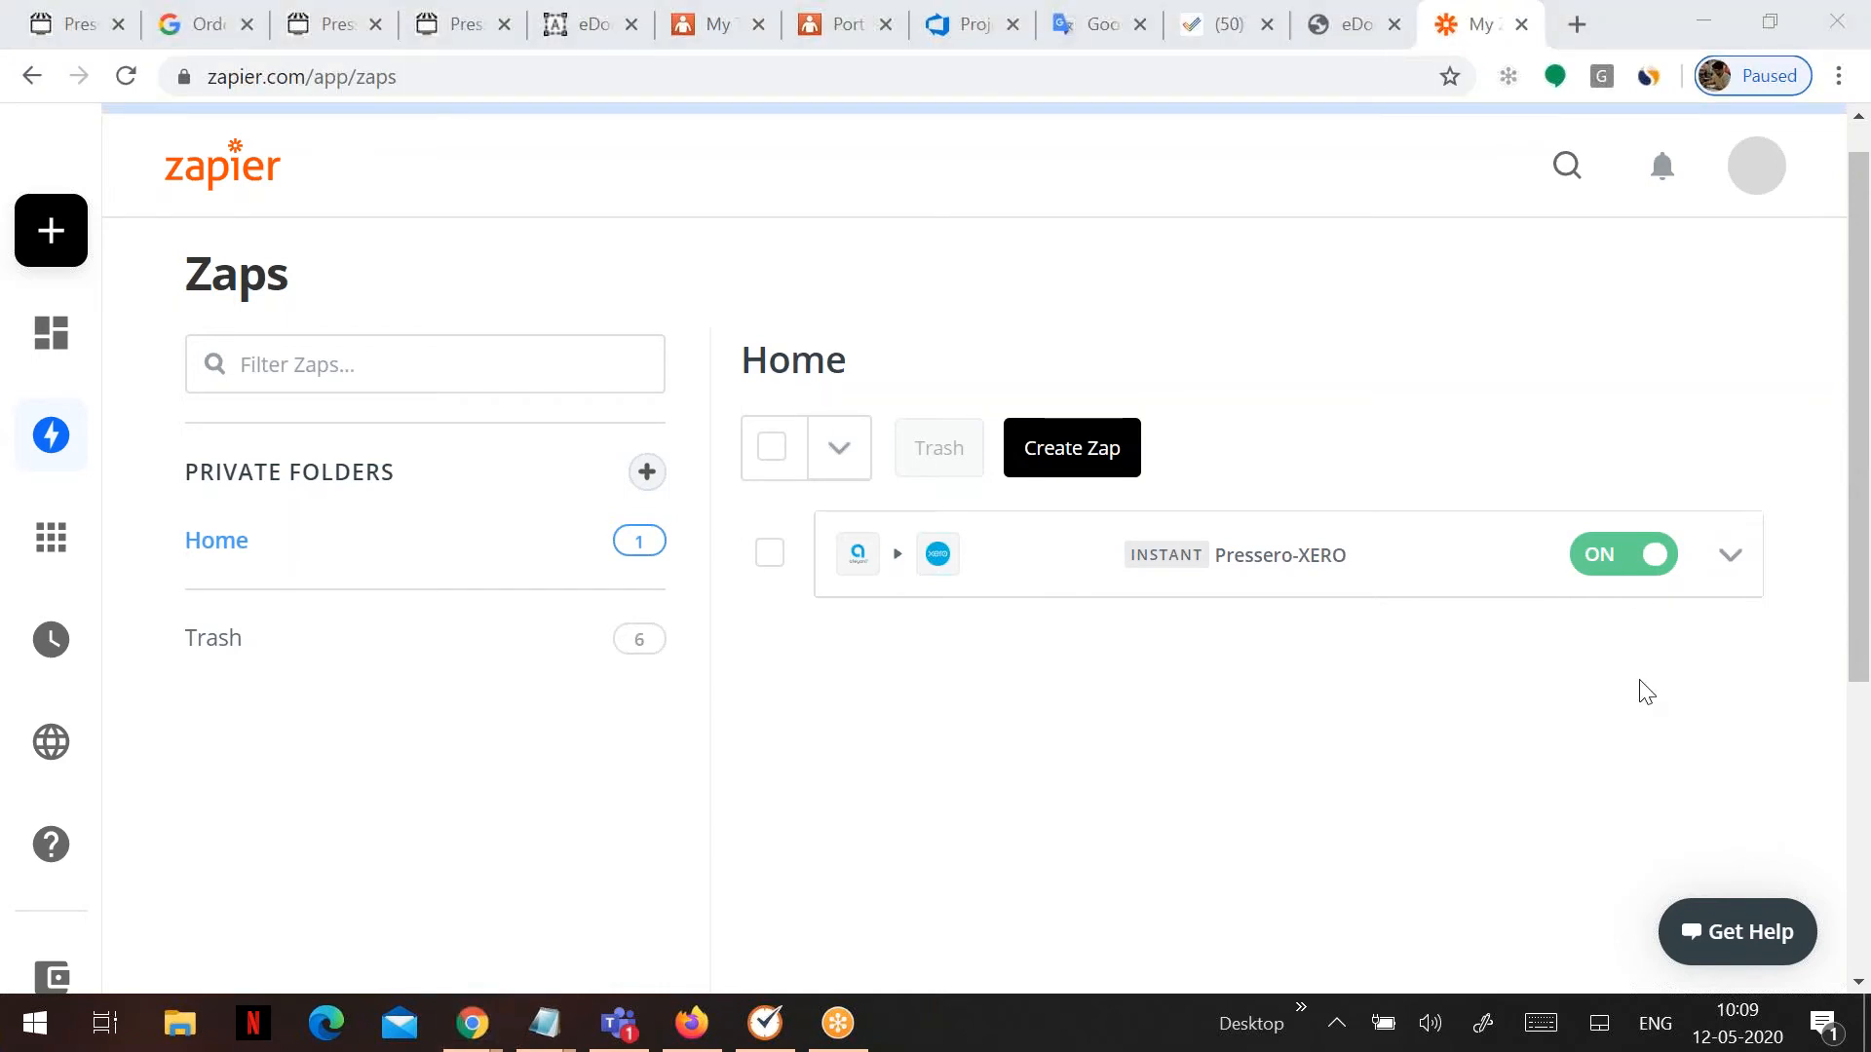